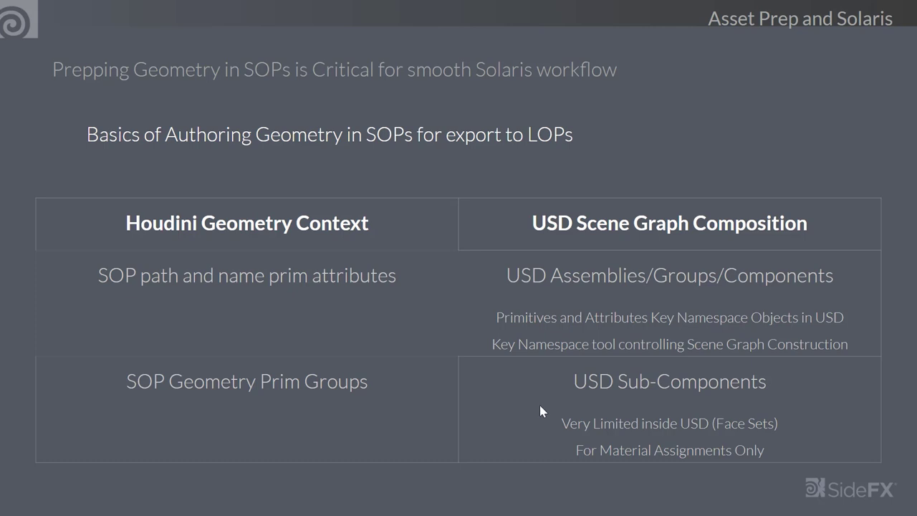
Switch to Houdini and review the geometry panes' link number and the load_barrel_bgeo, create_path_attribute and create_group_per_piece nodes.
key(alt+Tab)
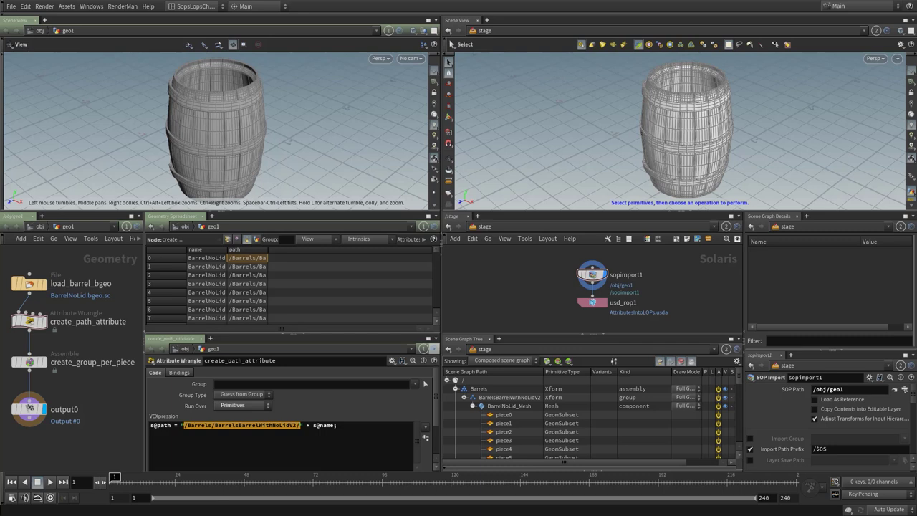
mouse_move(31, 285)
click(388, 31)
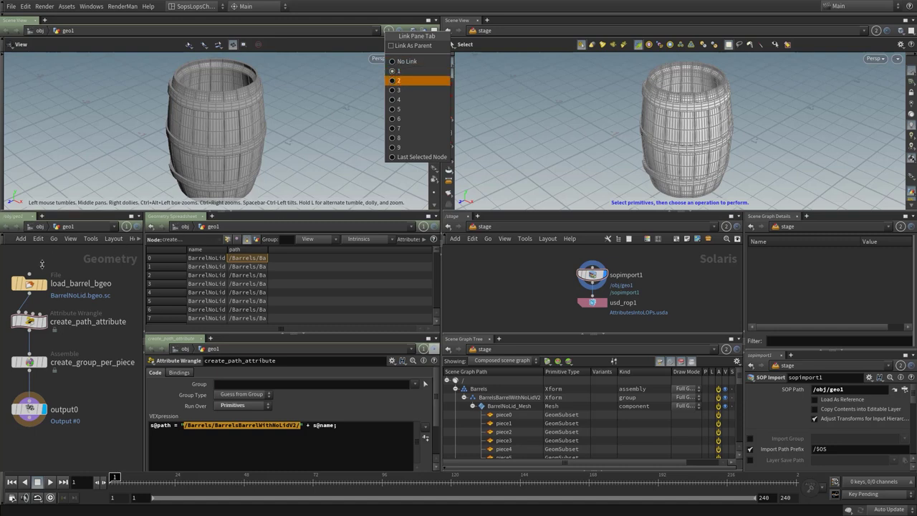
click(395, 80)
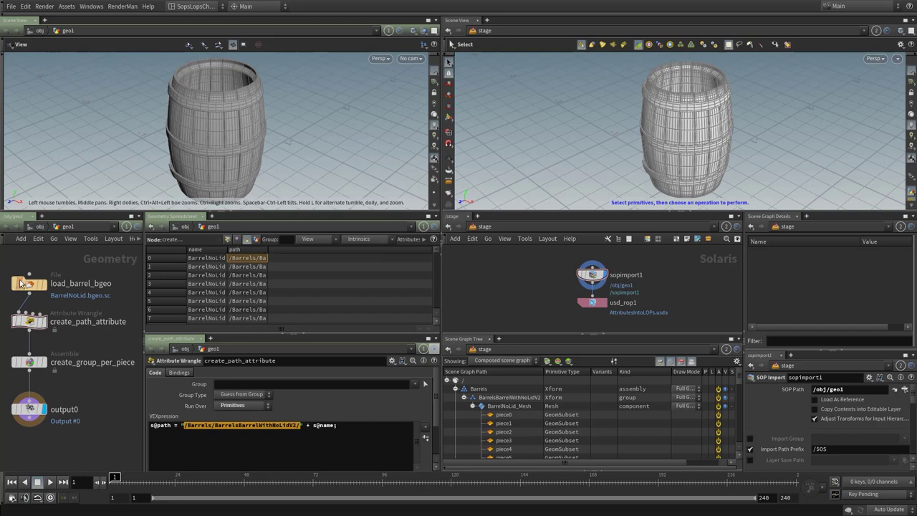
click(30, 285)
click(30, 324)
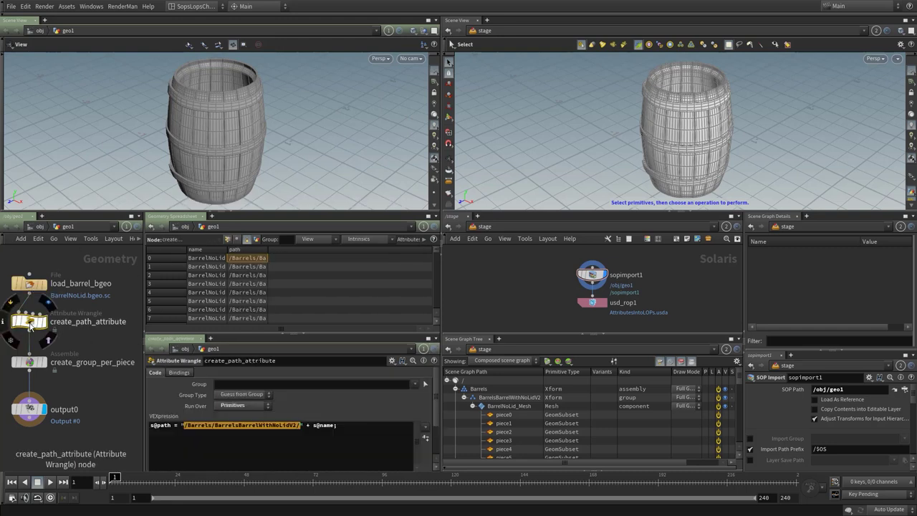
click(32, 365)
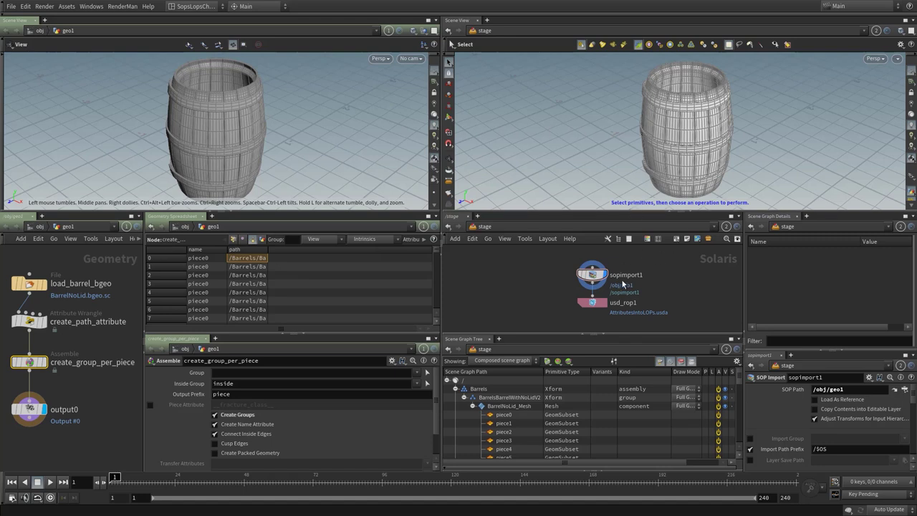
Review the stage panes' link number, the sopimport1 node and the details of the barrel group and its piece subsets in the scene graph.
click(875, 31)
click(892, 85)
click(592, 275)
click(492, 398)
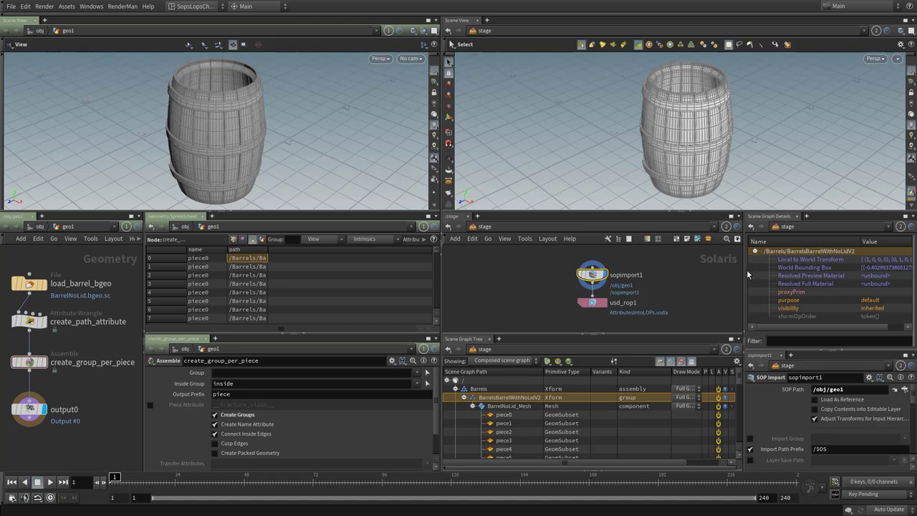
click(503, 423)
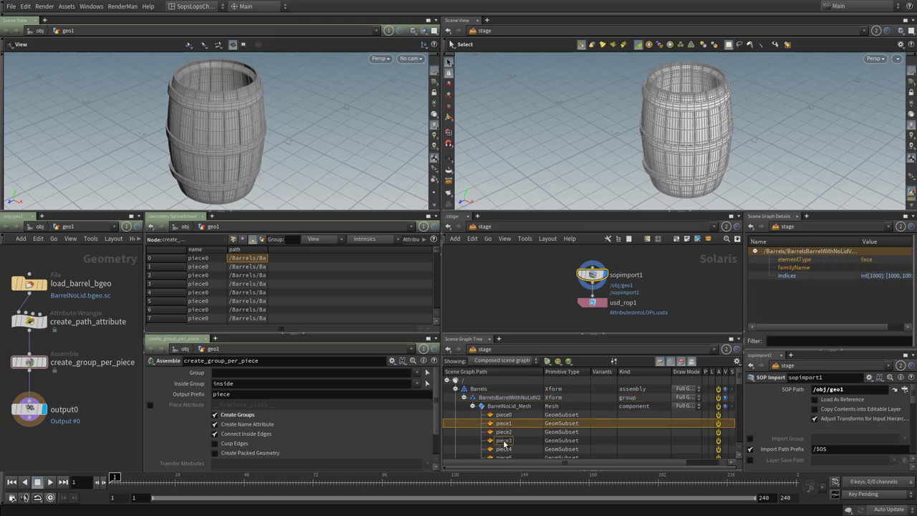
click(505, 439)
click(504, 398)
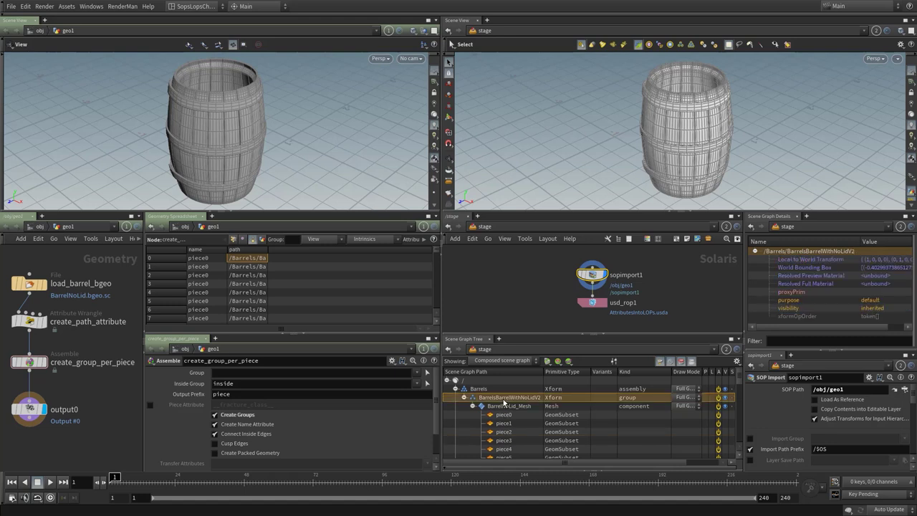
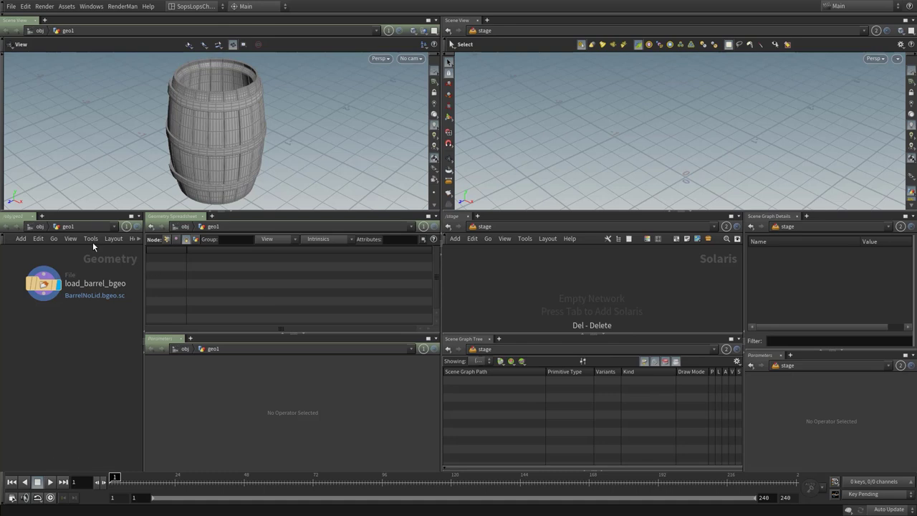
Select load_barrel_bgeo in the geometry network and examine its point, primitive and vertex attributes in the node info.
drag(41, 290, 36, 283)
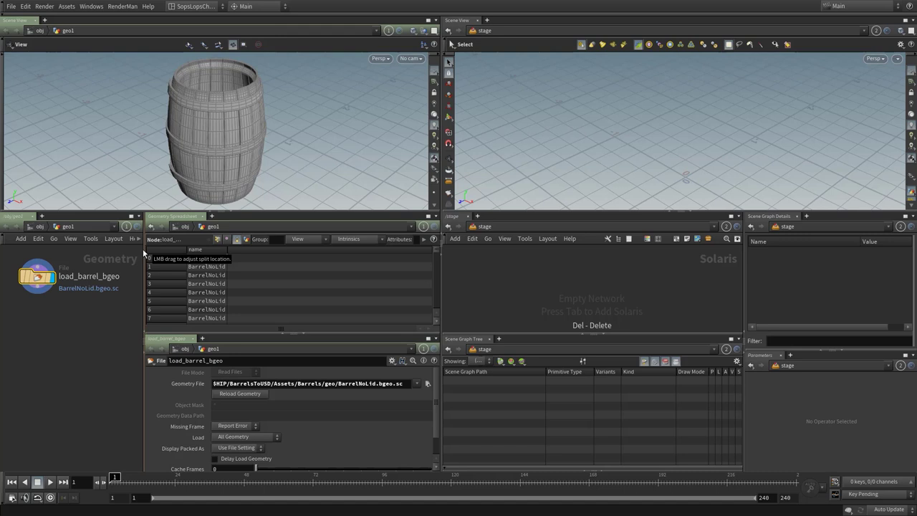
mouse_move(38, 277)
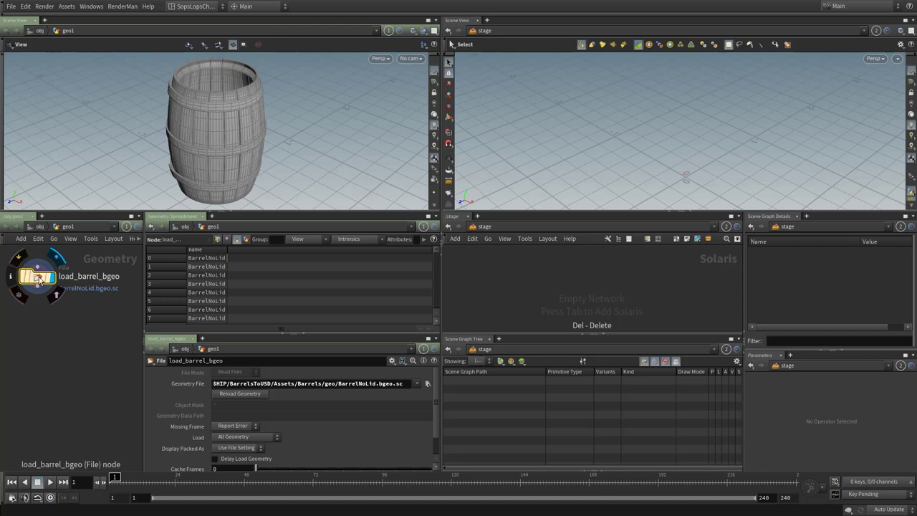
click(39, 277)
middle_click(39, 278)
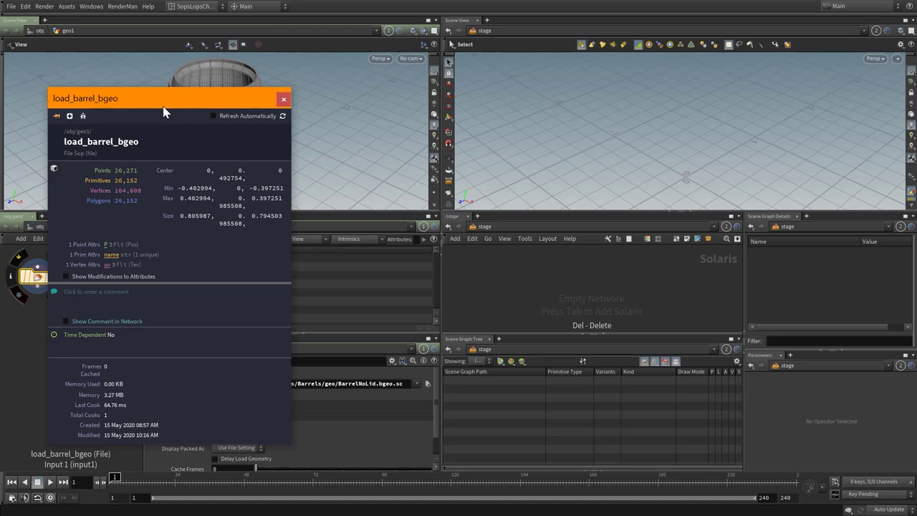
drag(163, 107, 241, 91)
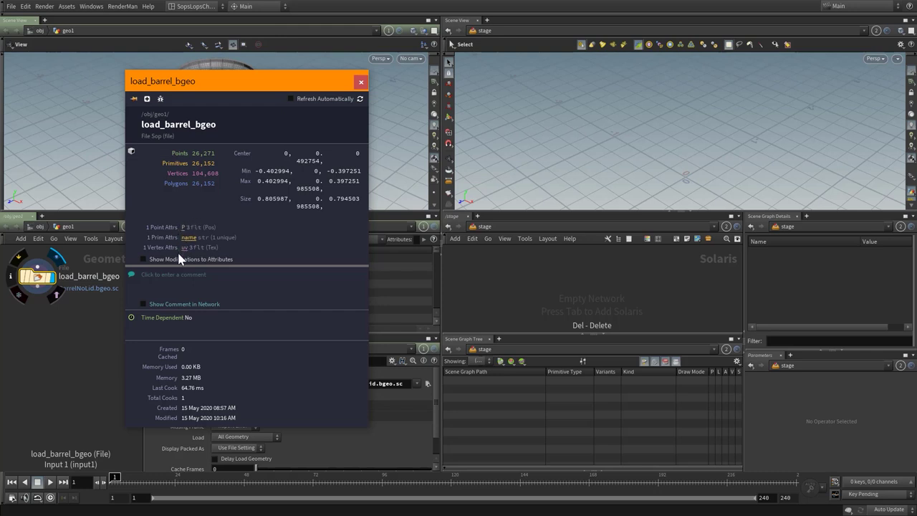
click(359, 85)
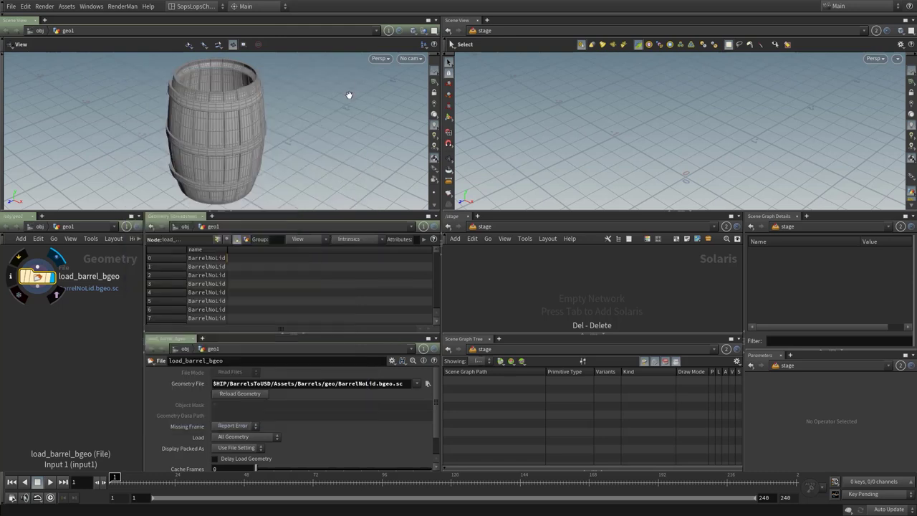
Compare load_barrel_bgeo's point and primitive attributes in the spreadsheet, widening the name column to read it in full and checking the available intrinsics.
click(217, 240)
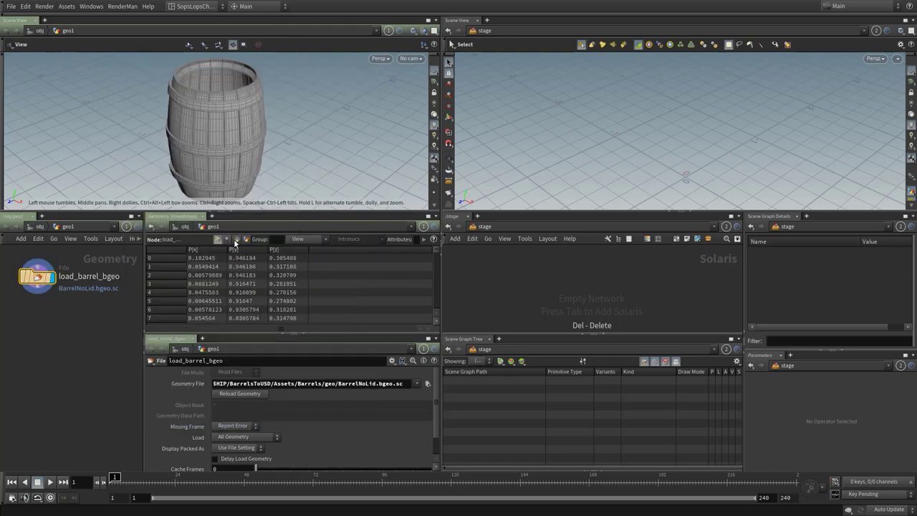
click(237, 239)
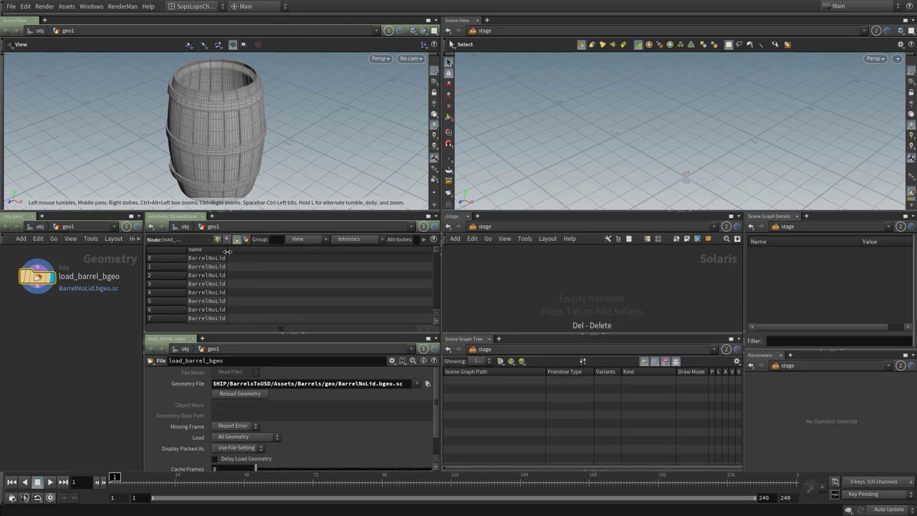
drag(227, 252, 331, 263)
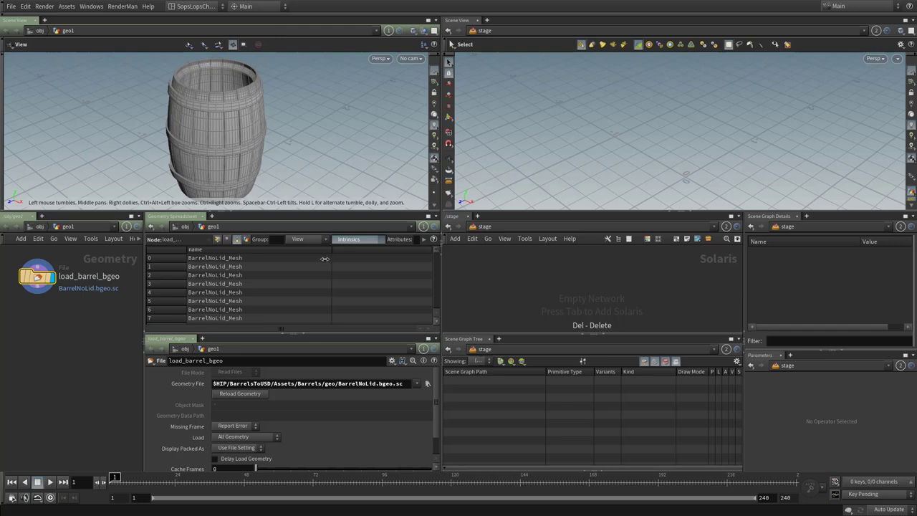
click(348, 240)
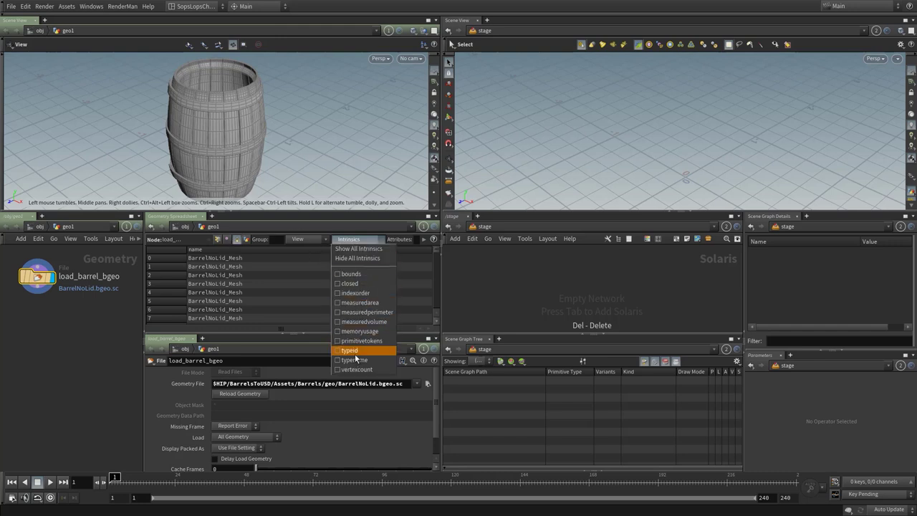
click(275, 273)
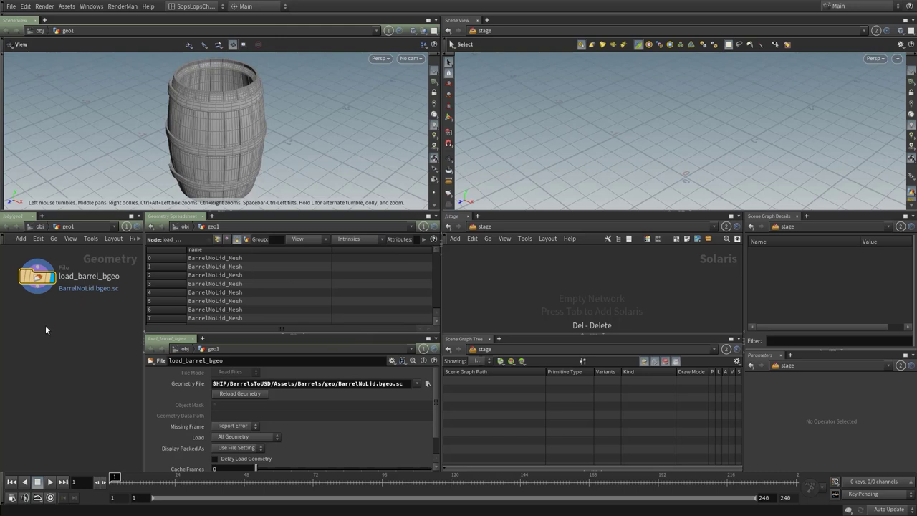
Add an Output node below load_barrel_bgeo, wire load_barrel_bgeo into it and display the output.
middle_drag(45, 325, 54, 323)
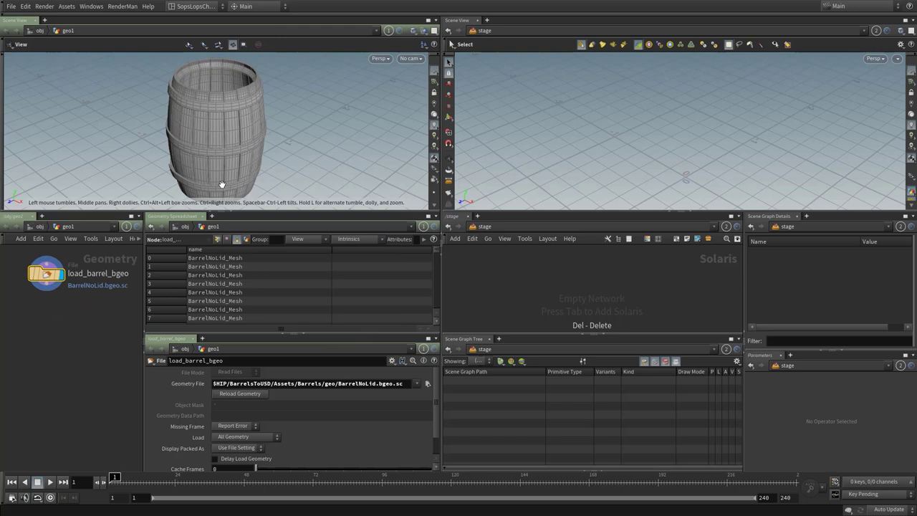
drag(260, 148, 277, 161)
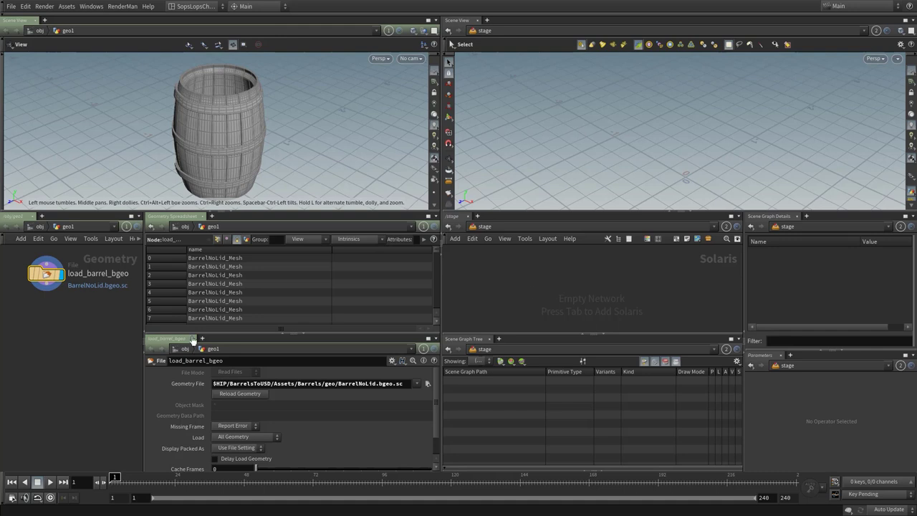
key(Tab)
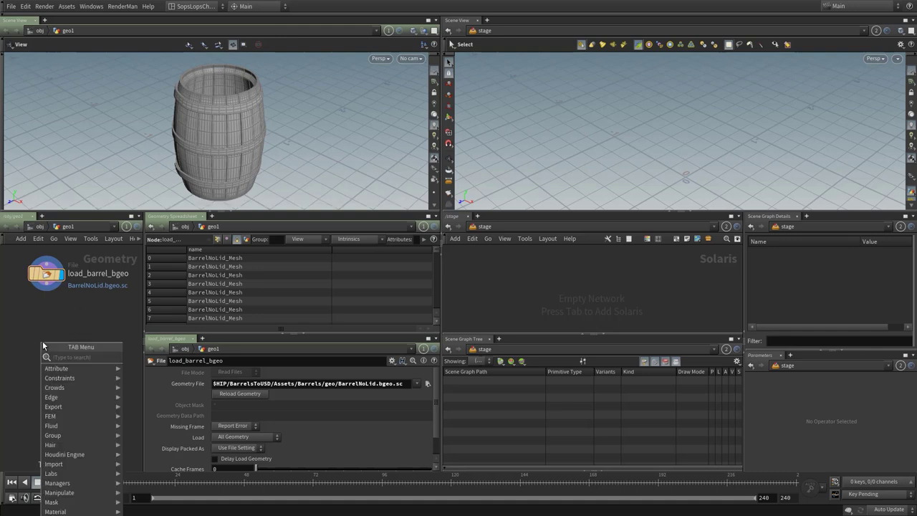
text(outs)
key(Return)
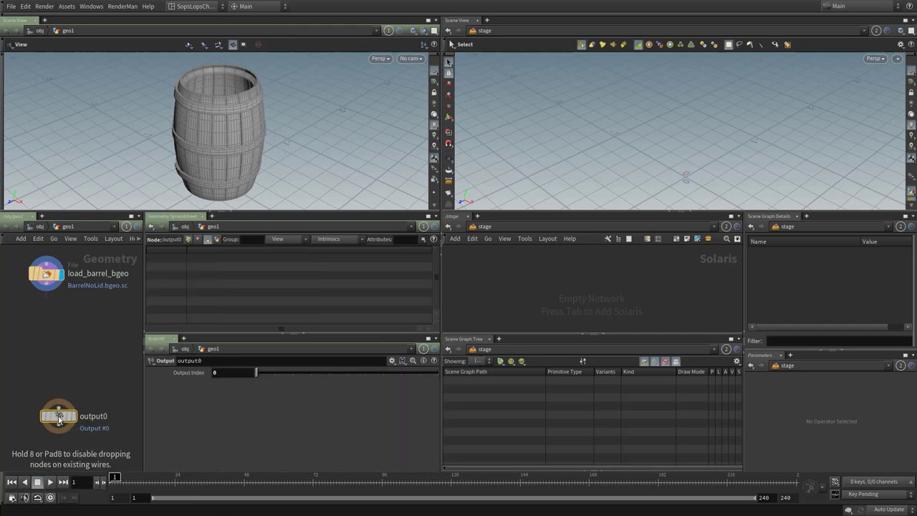
click(46, 429)
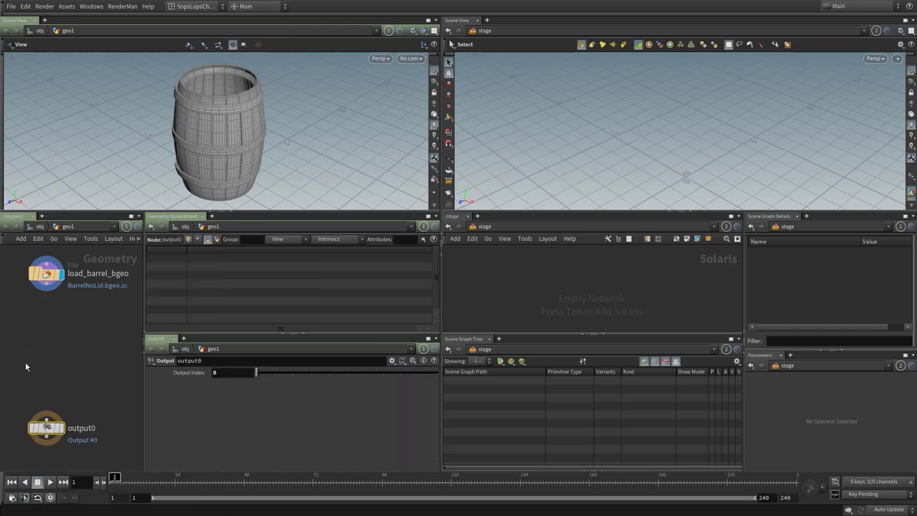
click(46, 290)
click(45, 419)
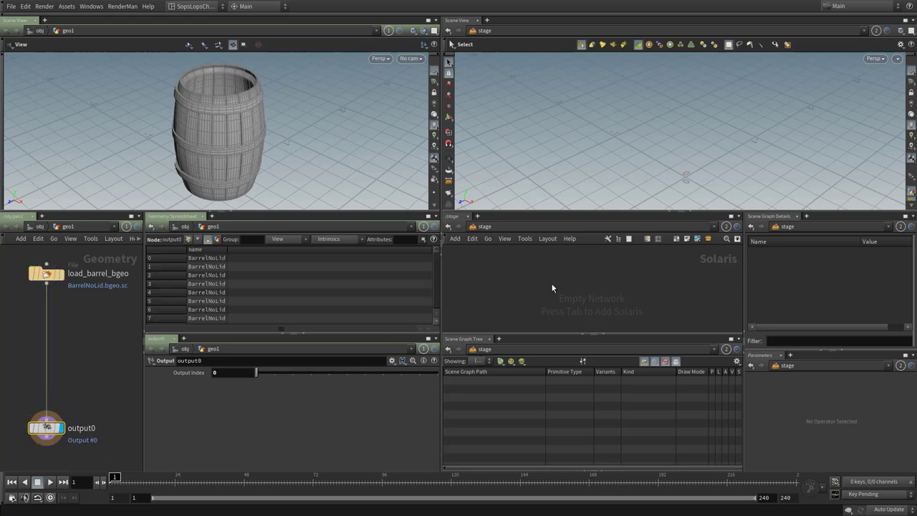
Add a SOP Import node to the empty Solaris stage network.
key(Tab)
text(sop)
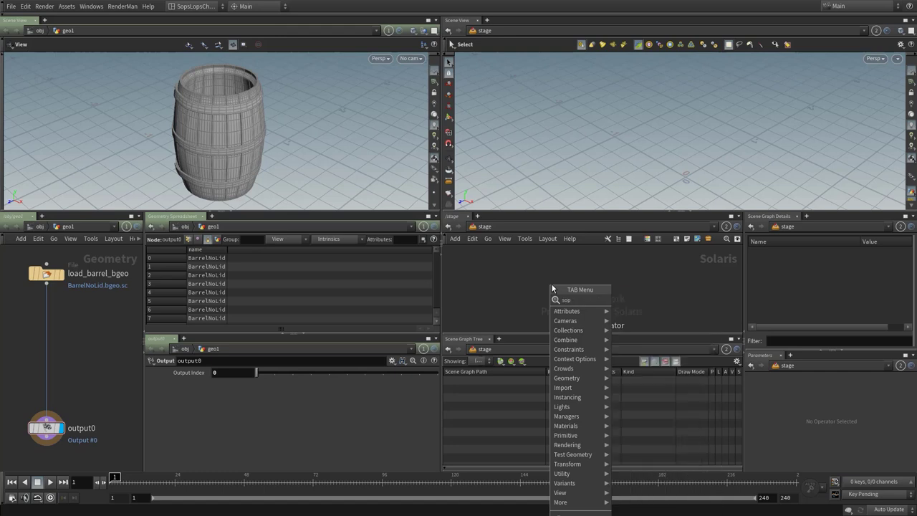
text(im)
key(Return)
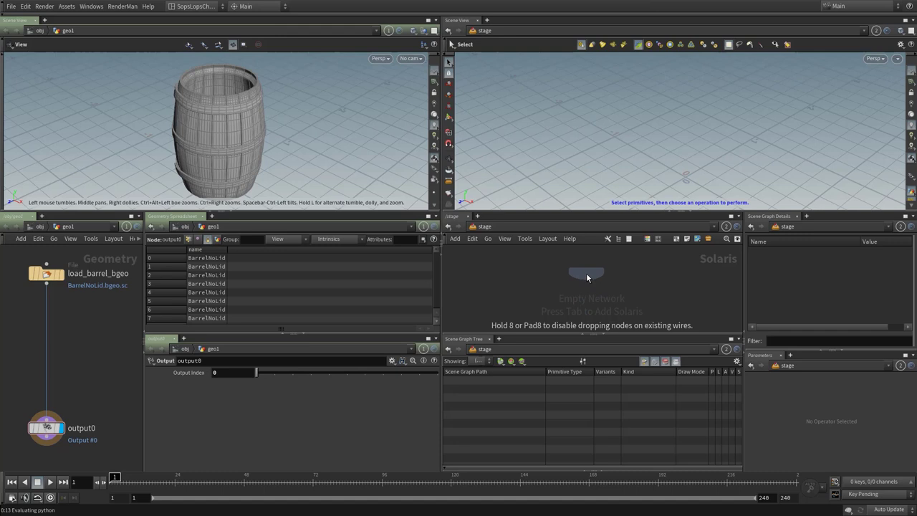
click(586, 273)
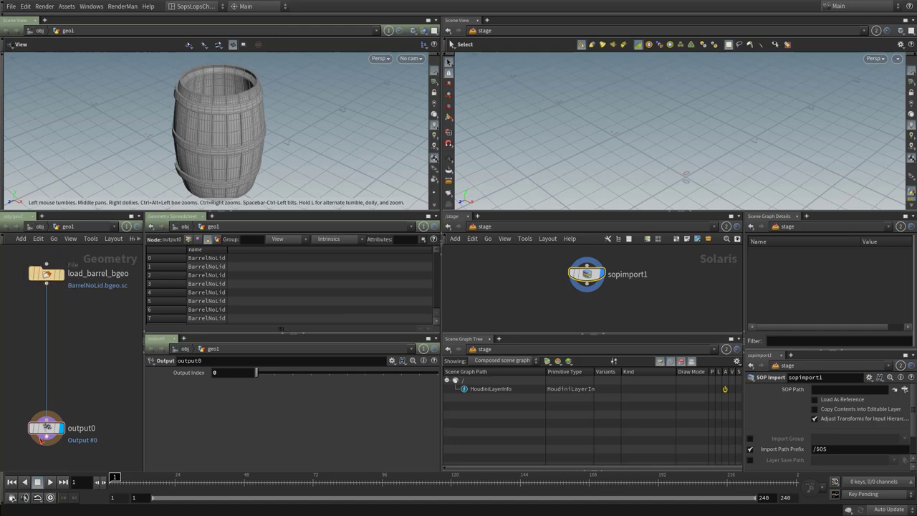
Point the SOP Import node's SOP path at the barrel geometry, using the container path /obj/geo1 without the output node name.
drag(41, 437, 832, 393)
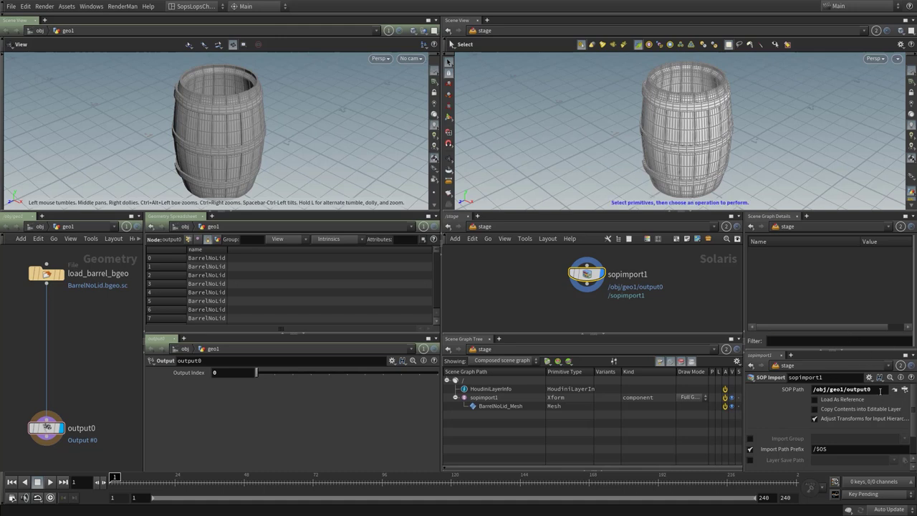
click(880, 390)
key(BackSpace)
key(BackSpace)
key(BackSpace)
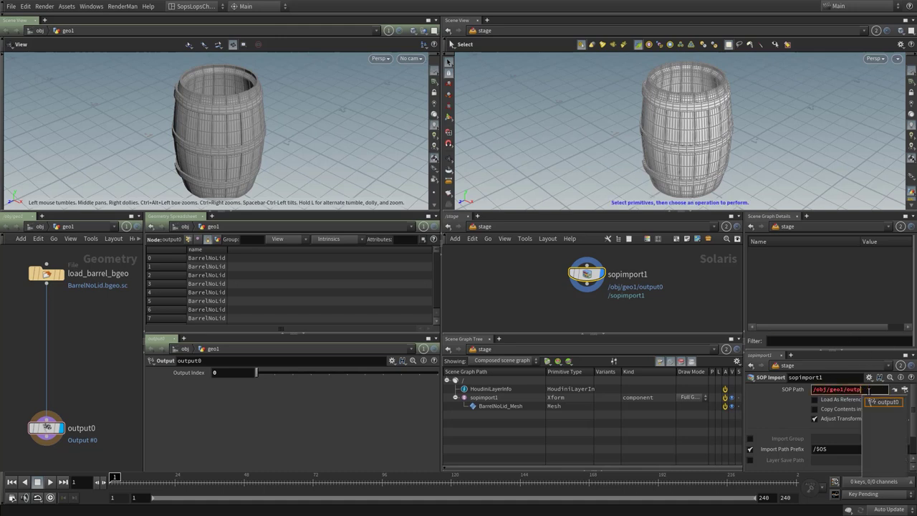
key(BackSpace)
key(BackSpace)
key(BackSpace)
key(BackSpace)
key(BackSpace)
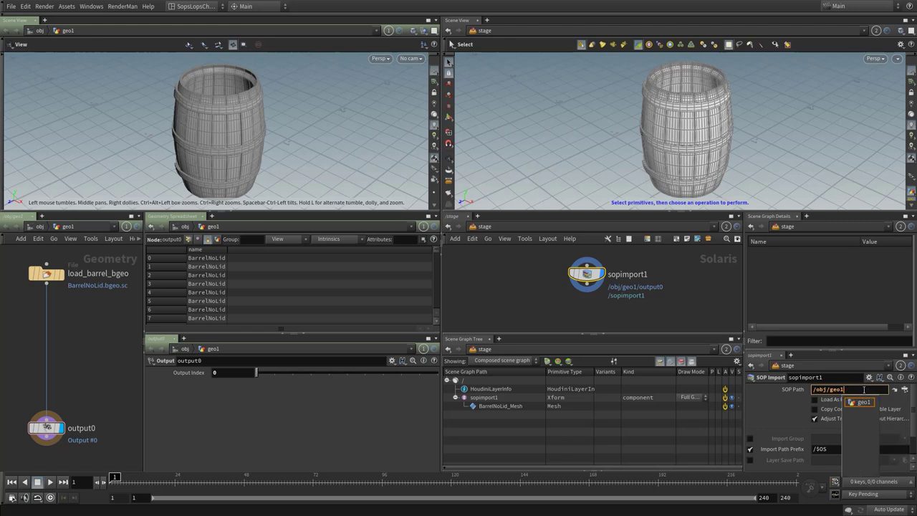
key(Return)
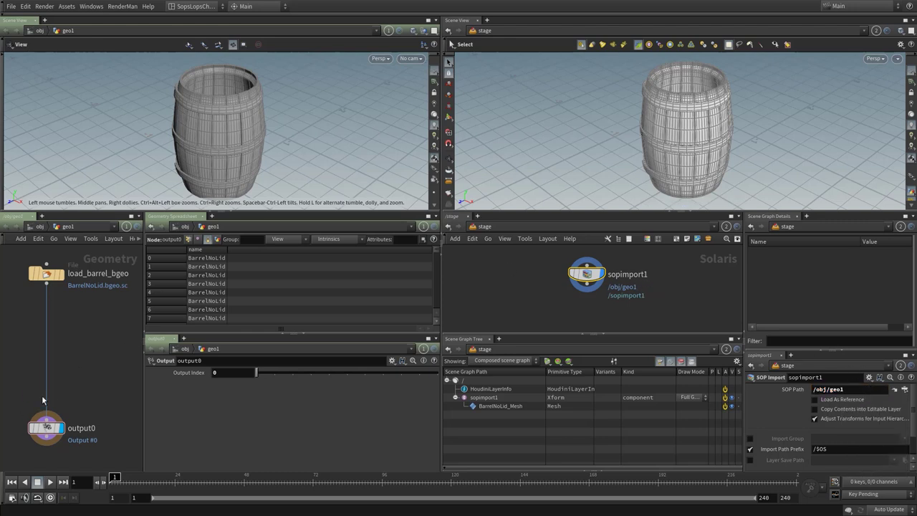
Move the geometry network's display flag from the output node to load_barrel_bgeo.
click(61, 278)
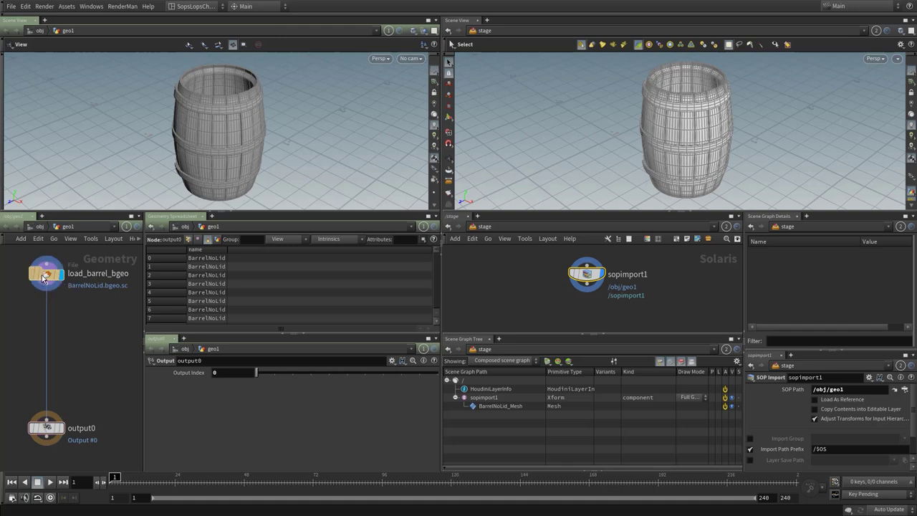
Add a Sphere node to the geometry network, unconnected beside the barrel wire, and display it.
key(Tab)
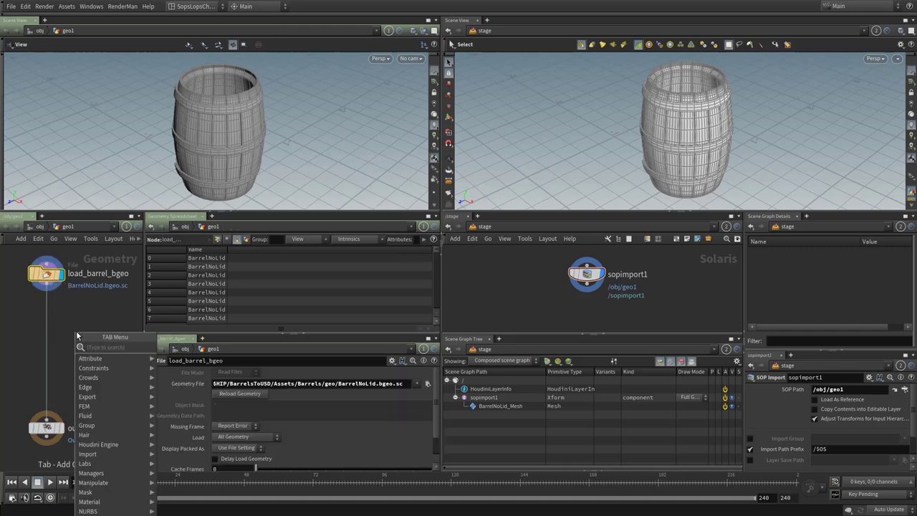
text(spel)
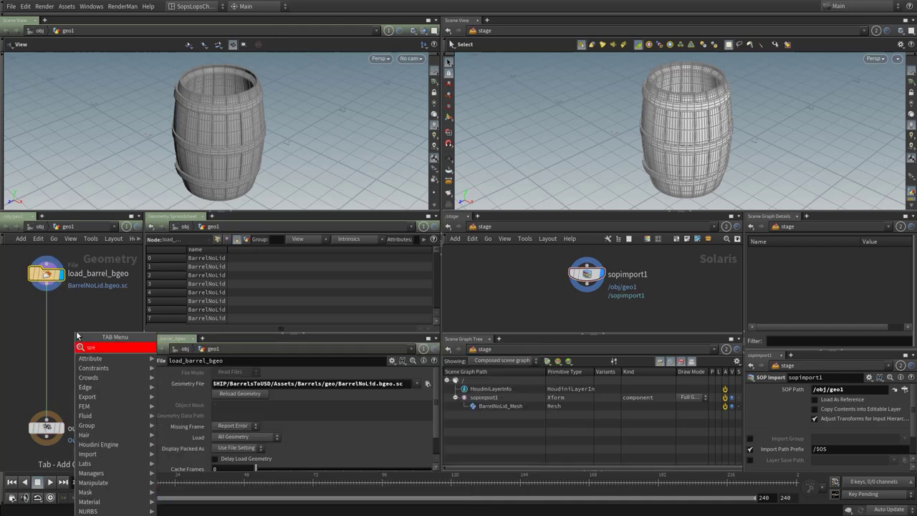
key(Return)
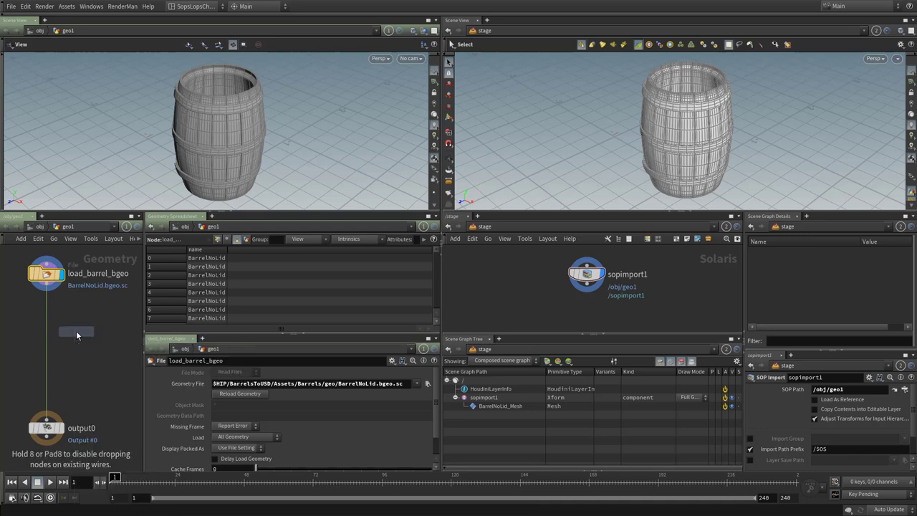
click(76, 330)
click(91, 331)
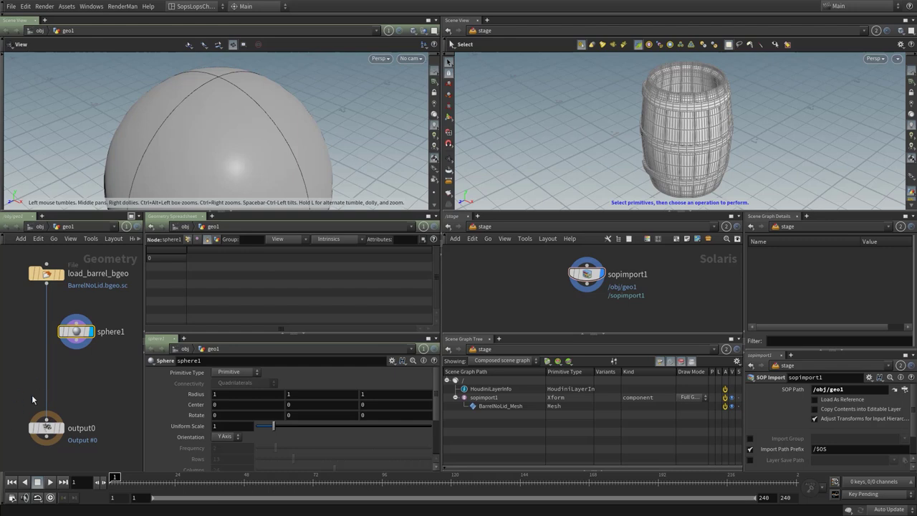
Return the display flag to load_barrel_bgeo, delete the sphere node and select load_barrel_bgeo again.
click(61, 273)
click(45, 274)
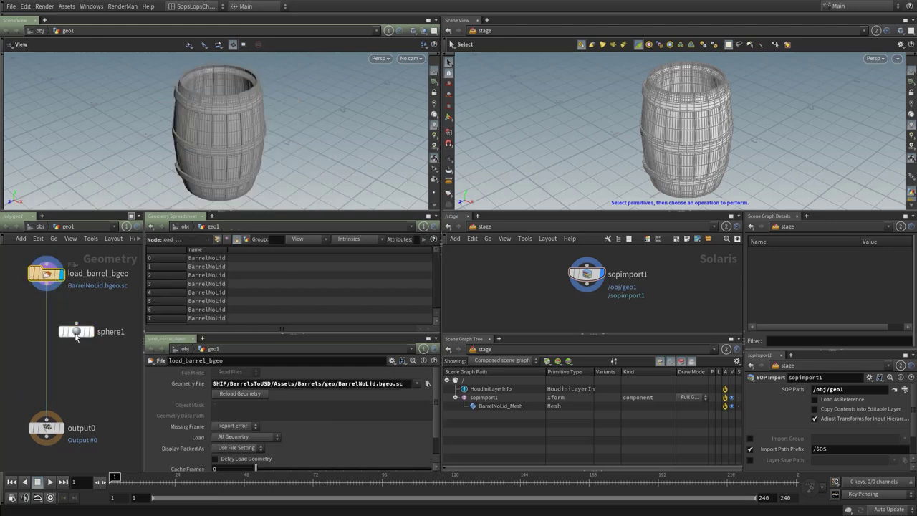
click(76, 333)
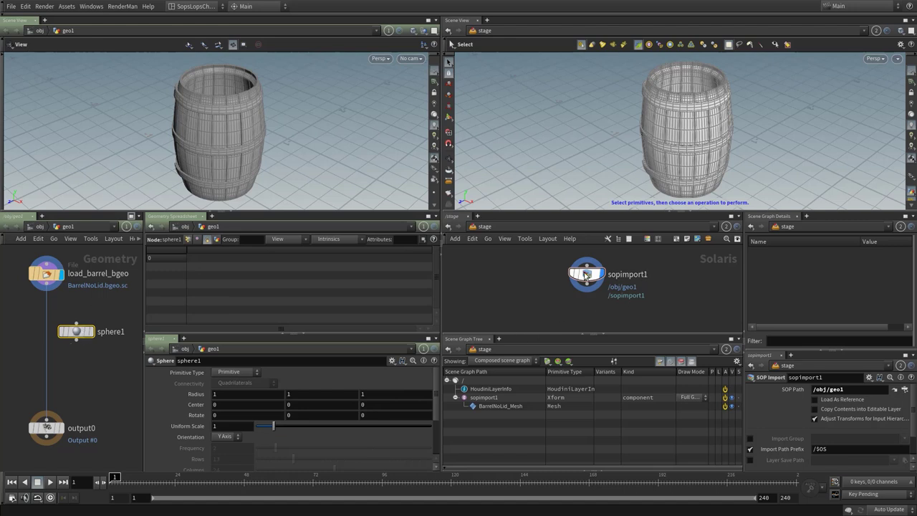
mouse_move(585, 275)
key(Delete)
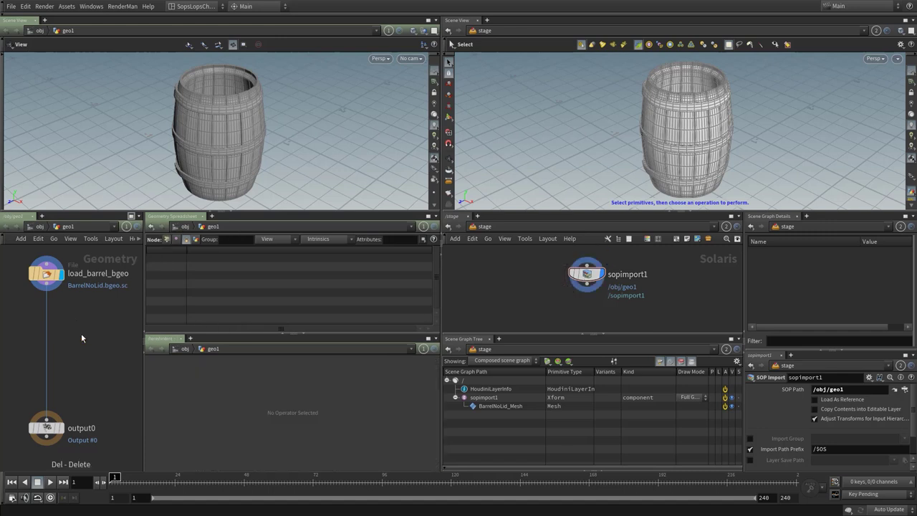
click(48, 274)
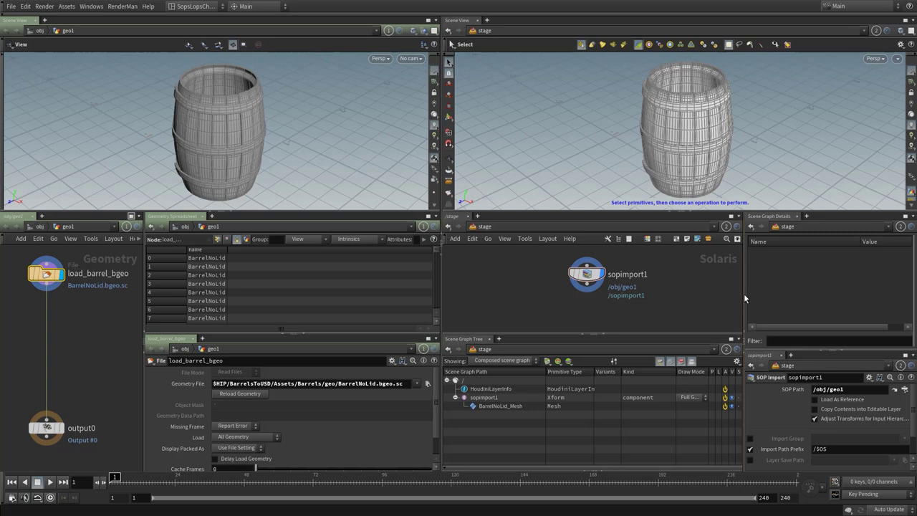
Enlarge the Scene Graph Details and parameter areas and compare the details of the sopimport1 and BarrelNoLid_Mesh primitives.
drag(745, 299, 679, 307)
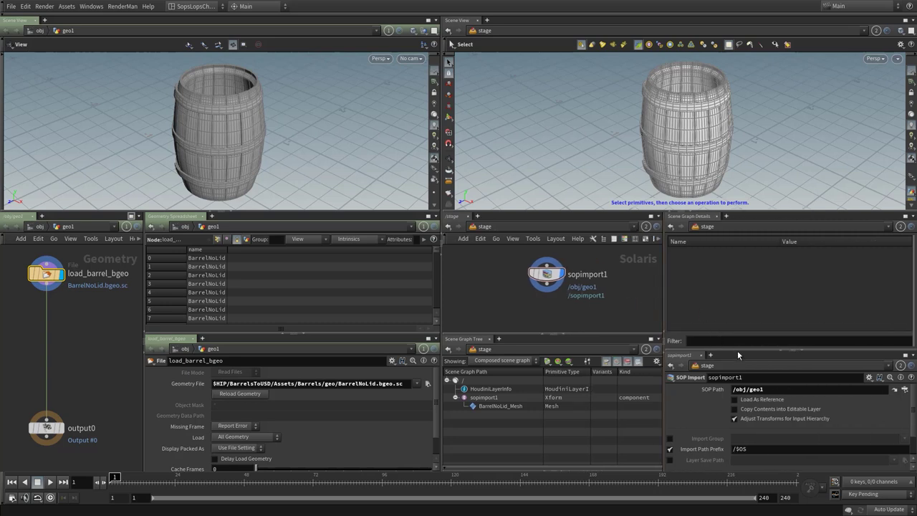
drag(737, 351, 737, 331)
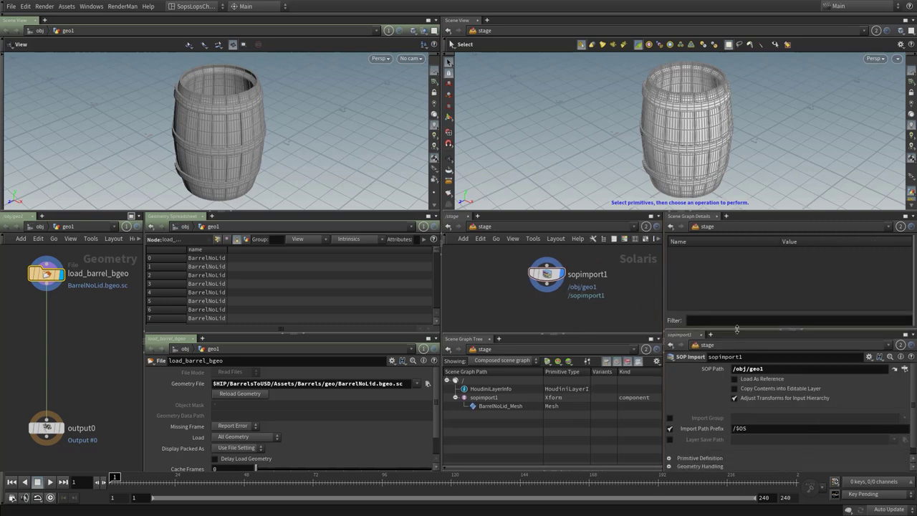
click(493, 388)
click(487, 397)
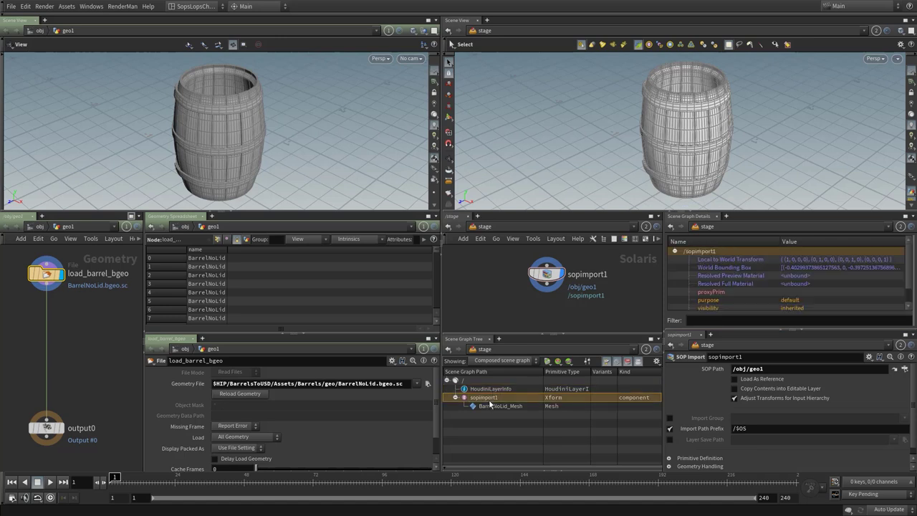
click(491, 406)
click(487, 399)
click(490, 405)
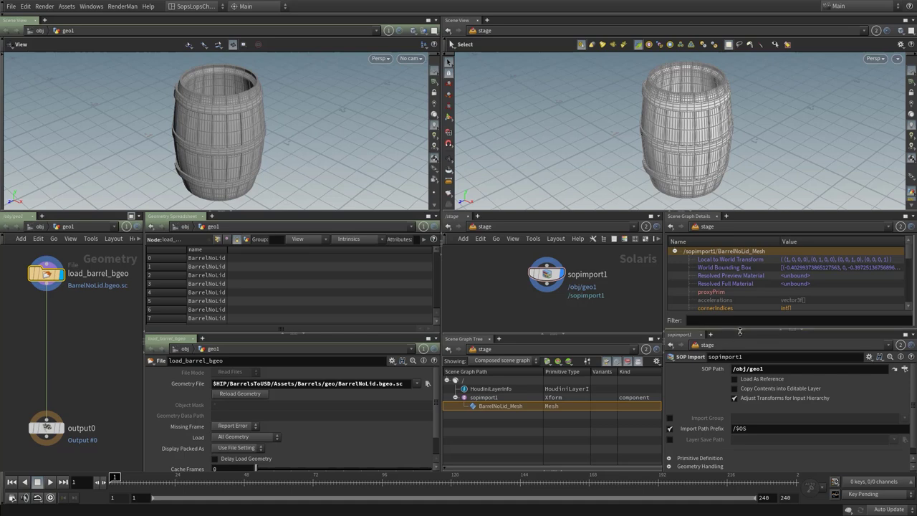
Enable Kind Authoring in the SOP Import's primitive definition and set it to Nested assembly, groups, and components.
drag(741, 329, 741, 260)
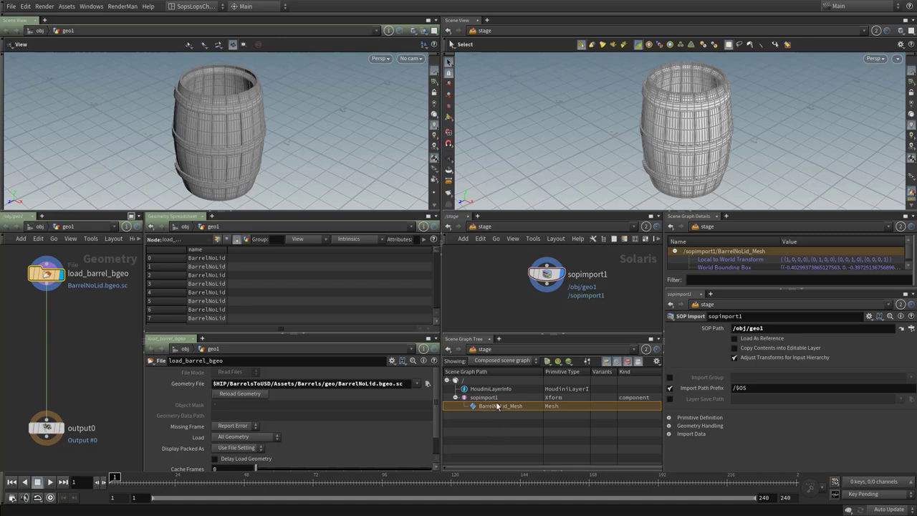
click(669, 418)
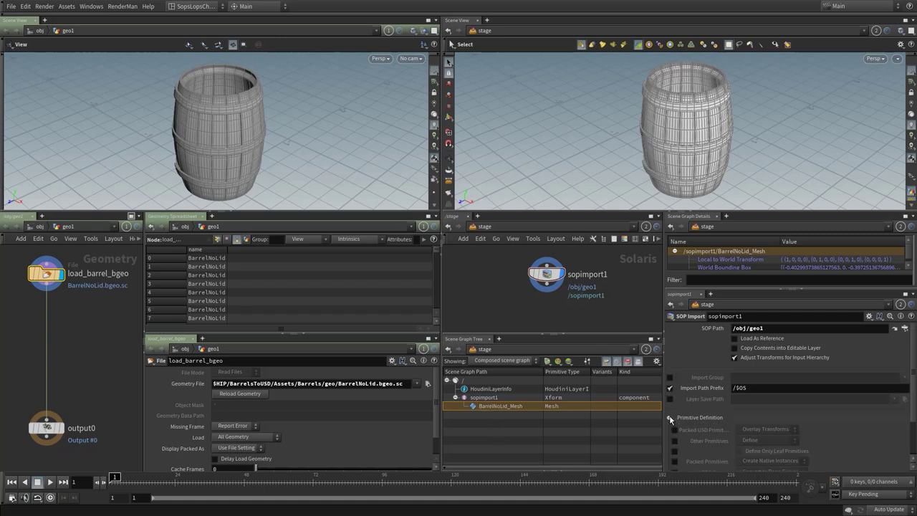
scroll(722, 420, down, 2)
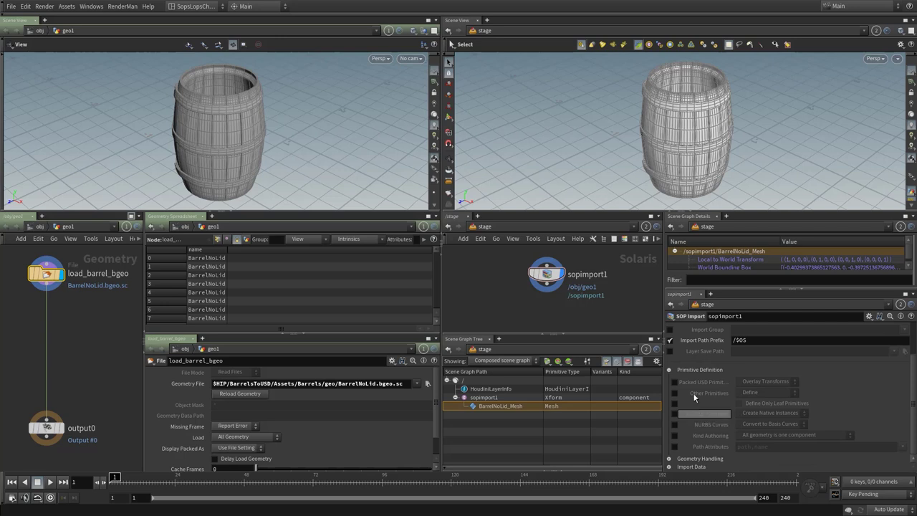
click(674, 435)
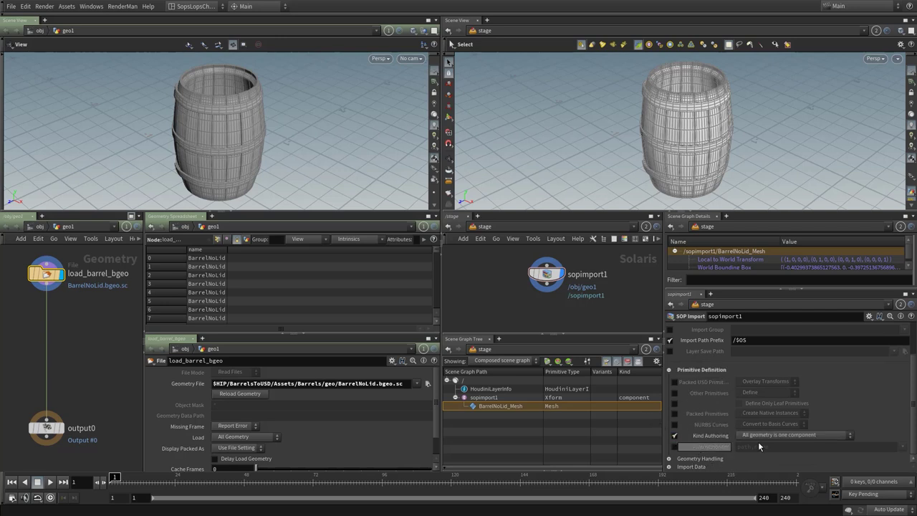
click(760, 436)
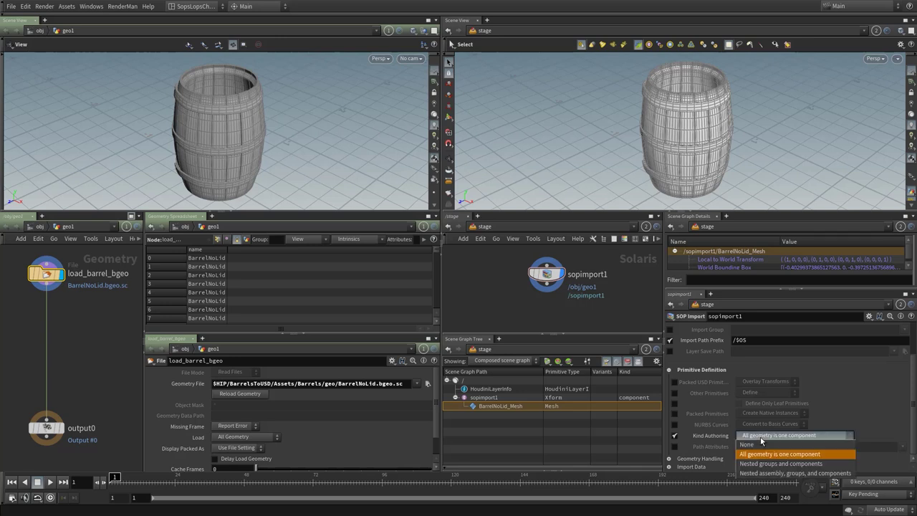
click(765, 474)
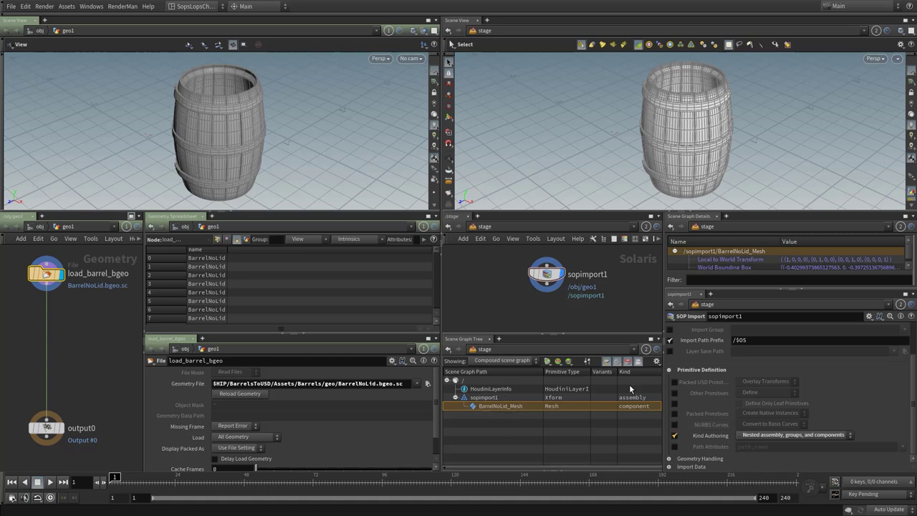
Try All geometry is one component for Kind Authoring, and settle on Nested groups and components.
click(771, 435)
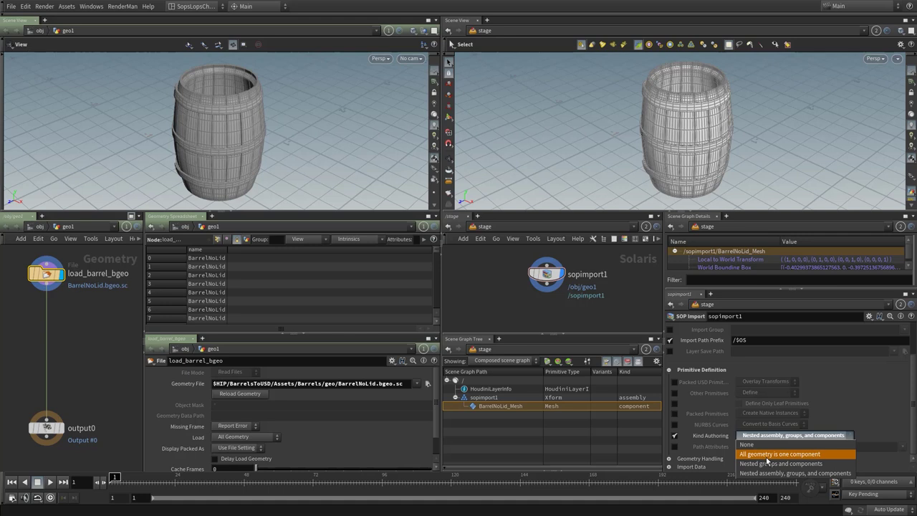
click(767, 455)
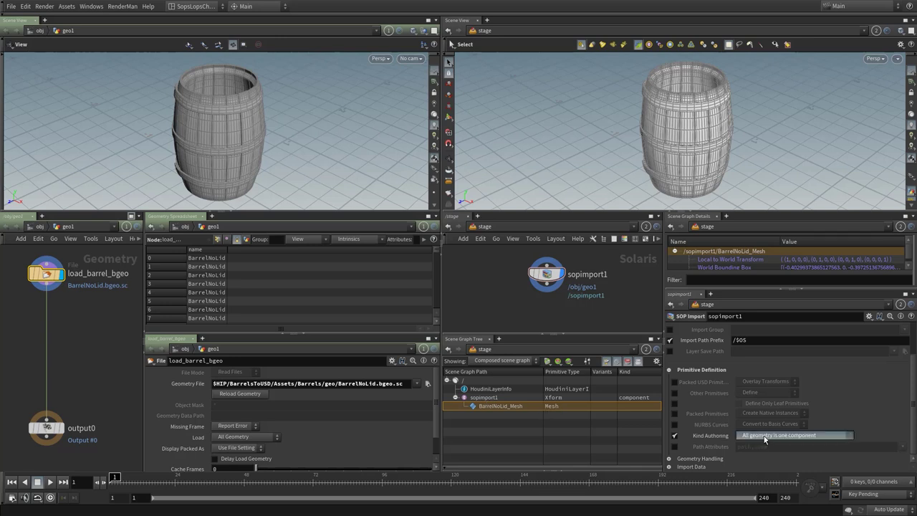
click(764, 435)
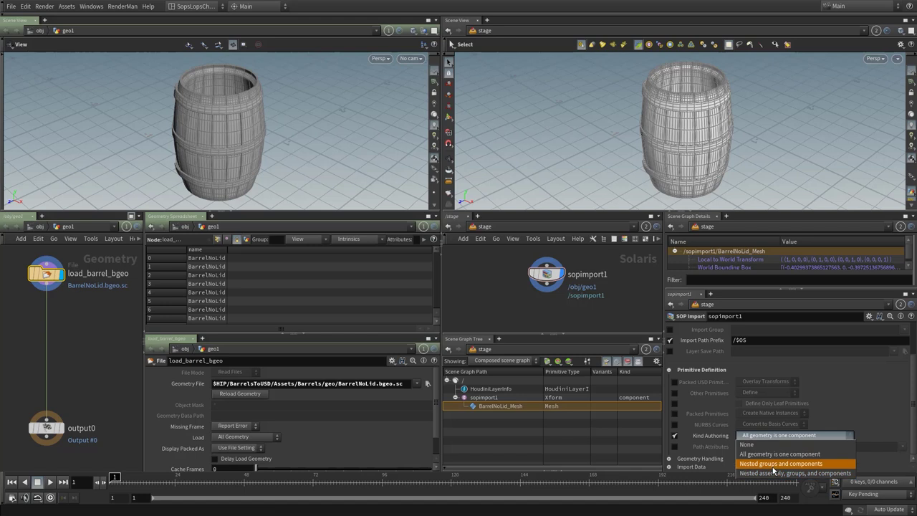
click(773, 465)
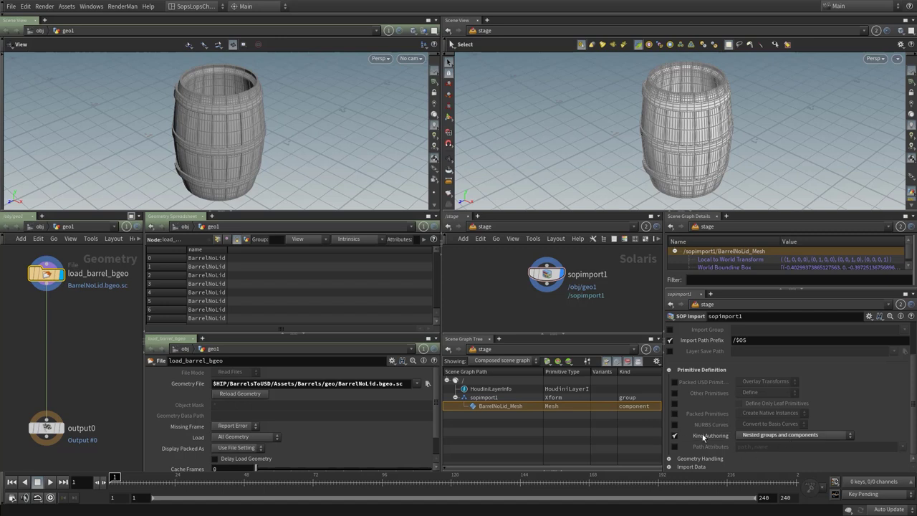
Rename the SOP Import node as Barrels, correcting any misspelling in the name.
double_click(585, 275)
double_click(585, 275)
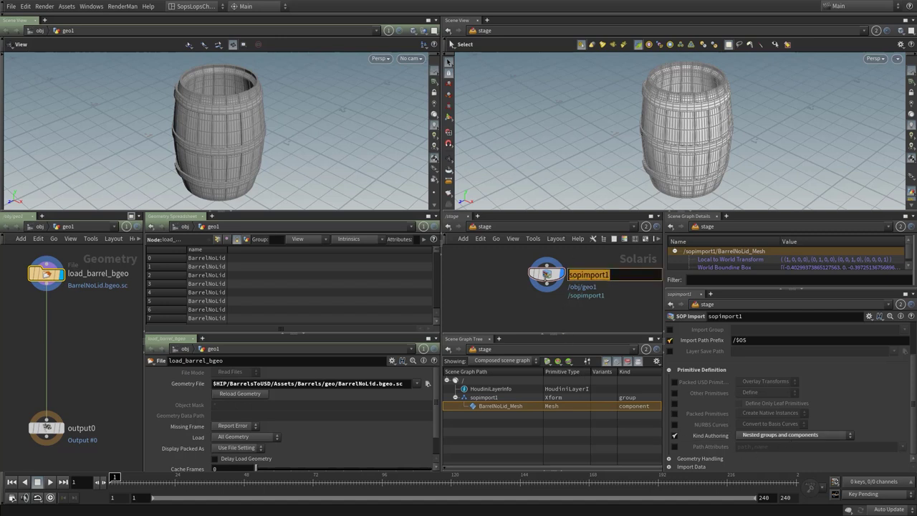
mouse_move(561, 274)
text(Bar)
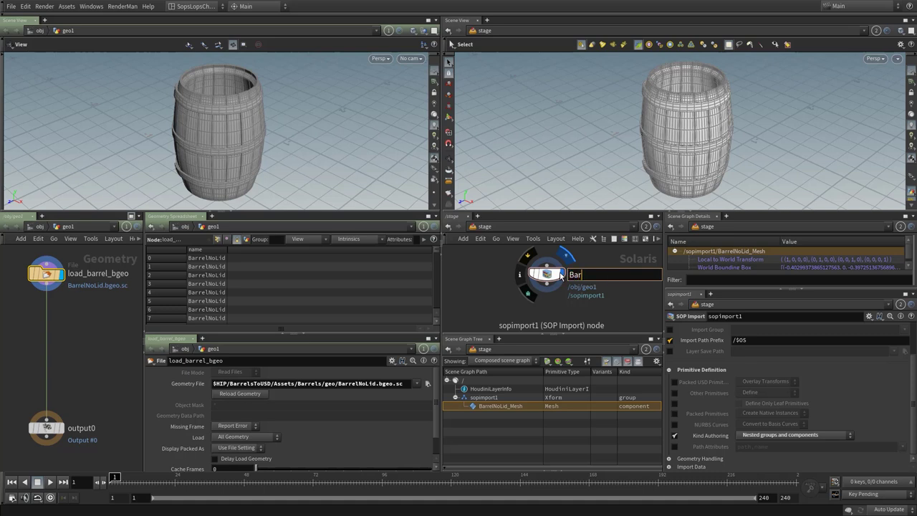
text(re_s)
key(Return)
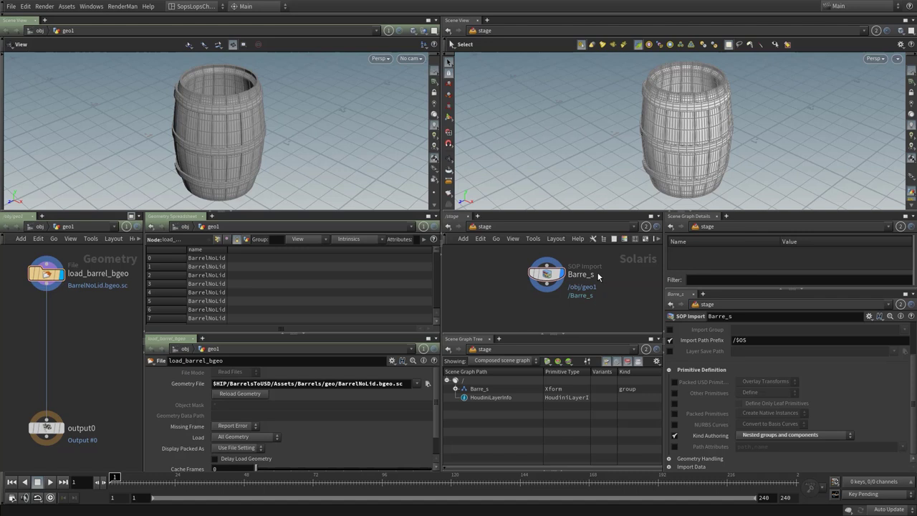
click(589, 275)
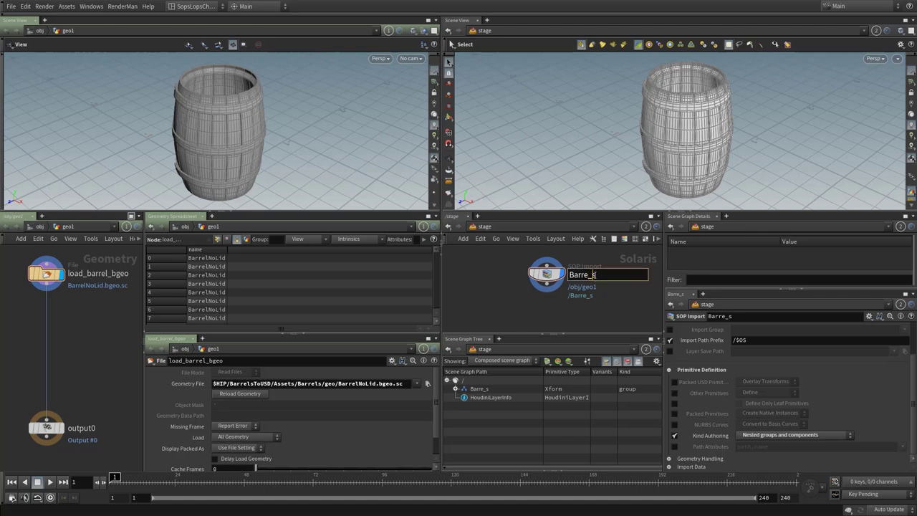
text(l)
key(Return)
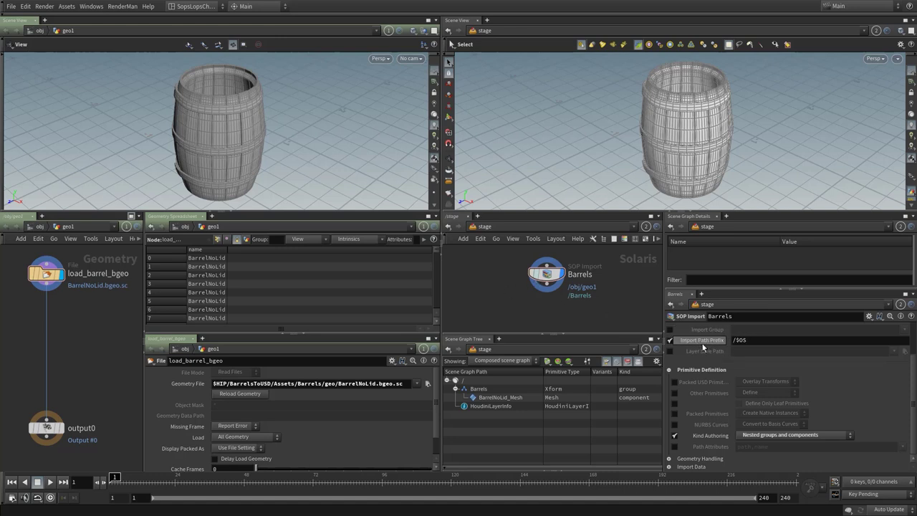
Replace the $OS variable in the SOP Import's Import Path Prefix so that it reads /Barrels.
scroll(741, 374, up, 2)
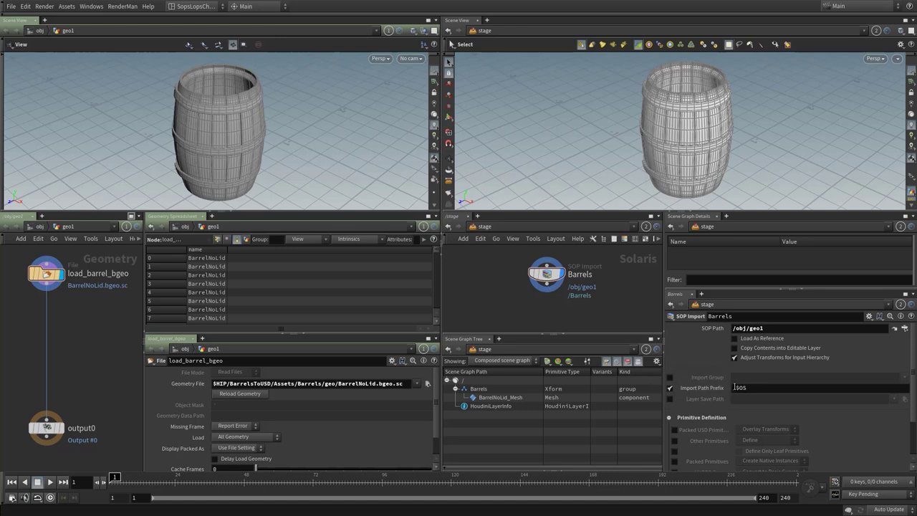
drag(734, 387, 759, 387)
text(Barrels)
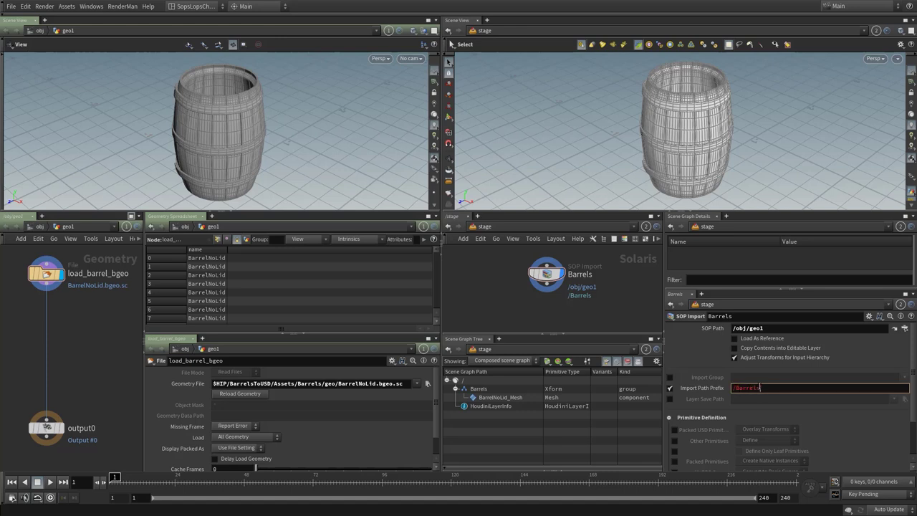
key(Return)
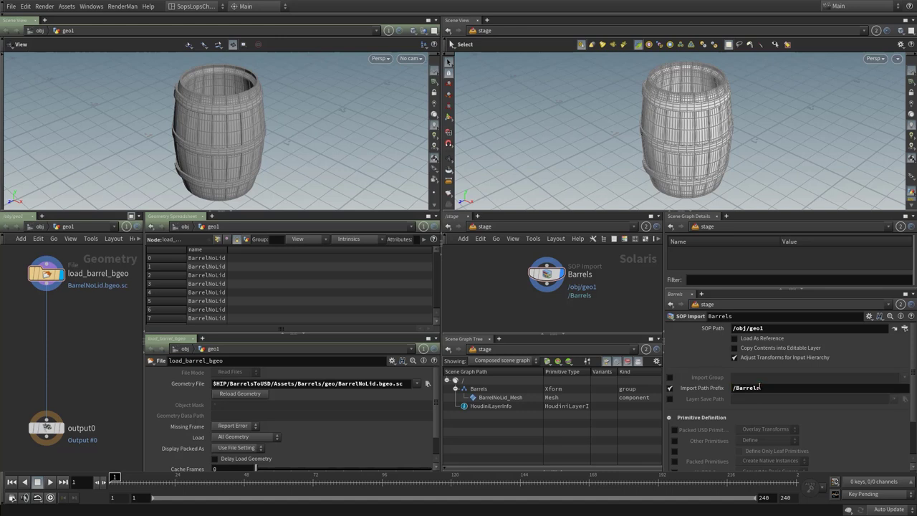
Rename the SOP Import node from Barrels to import_geo and return to its Kind Authoring settings.
double_click(578, 274)
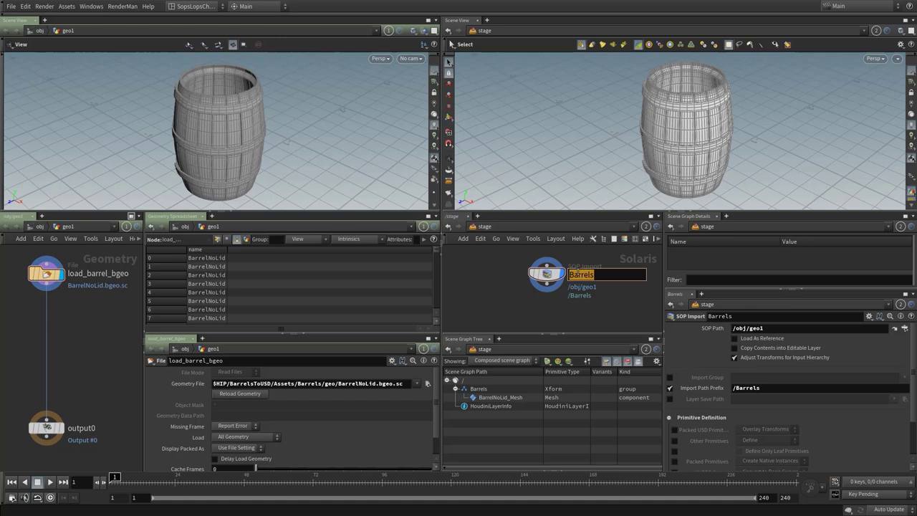
text(import_geo)
key(Return)
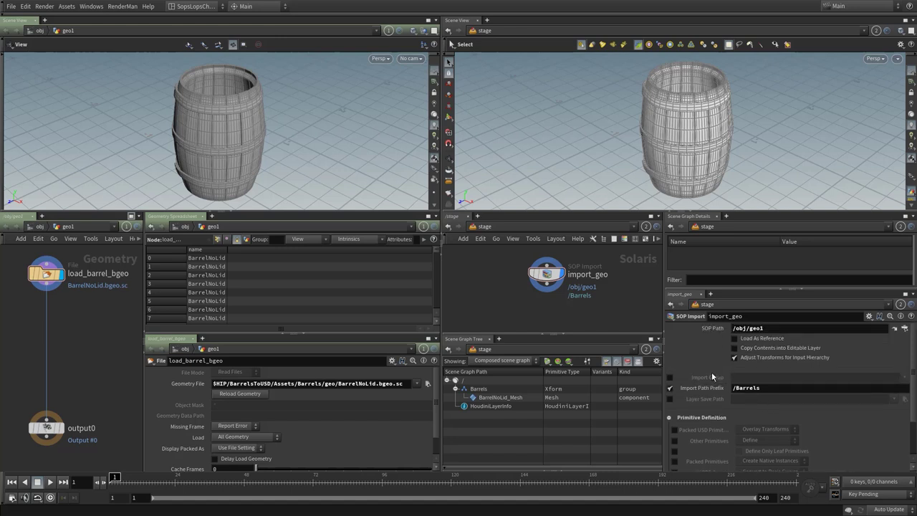
scroll(712, 403, down, 3)
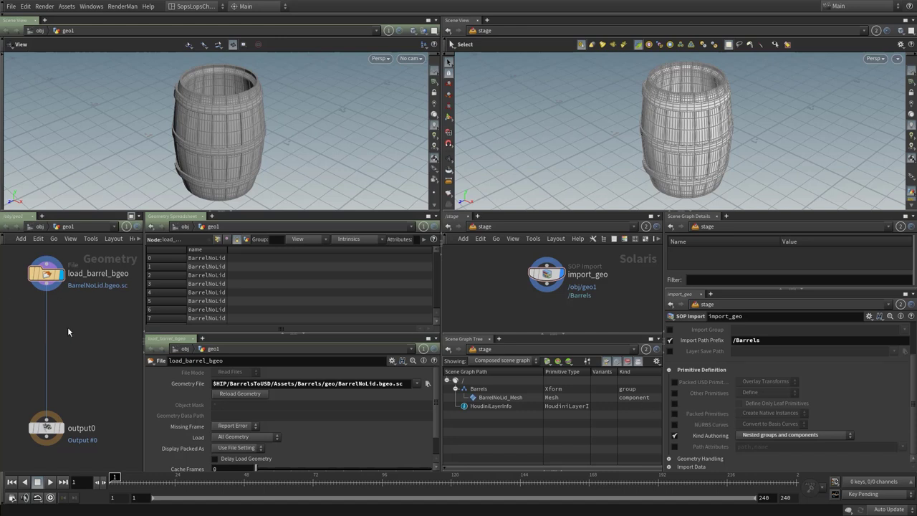
Insert an Attribute Wrangle between load_barrel_bgeo and output0 and make it the displayed node.
key(Tab)
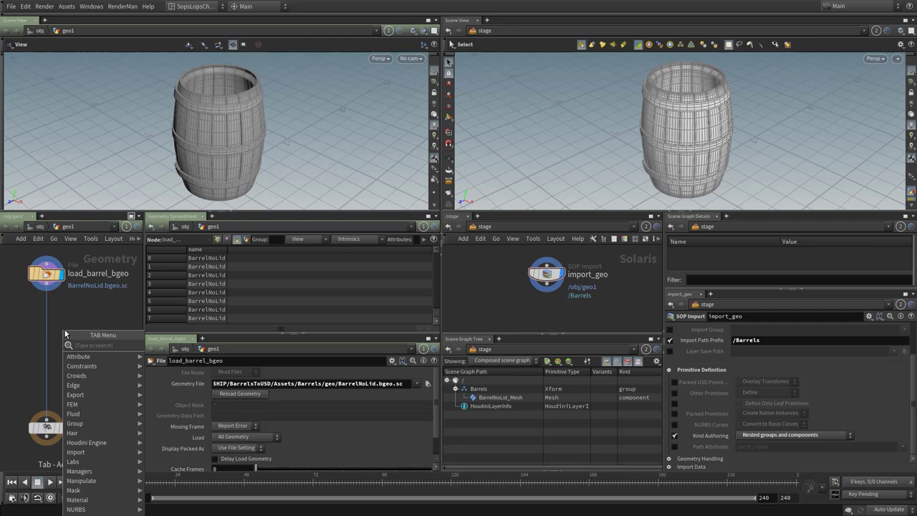
text(attwr)
key(Return)
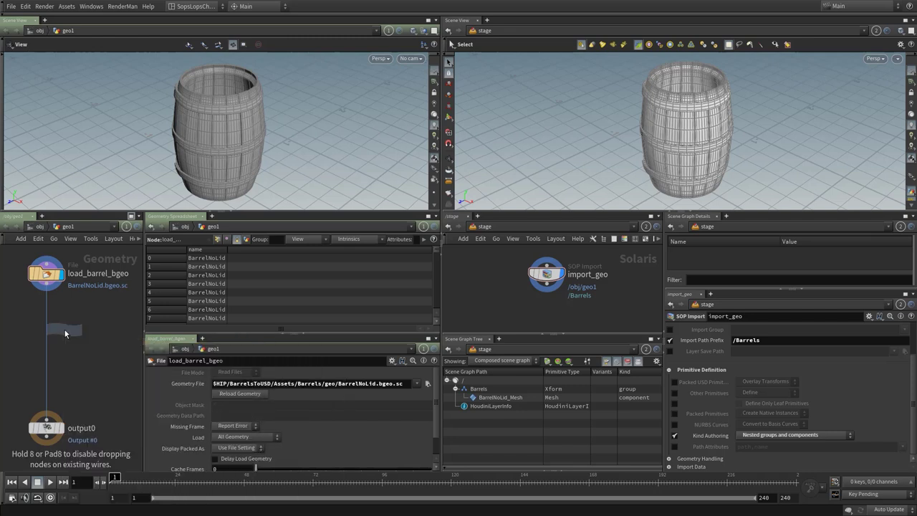
click(46, 323)
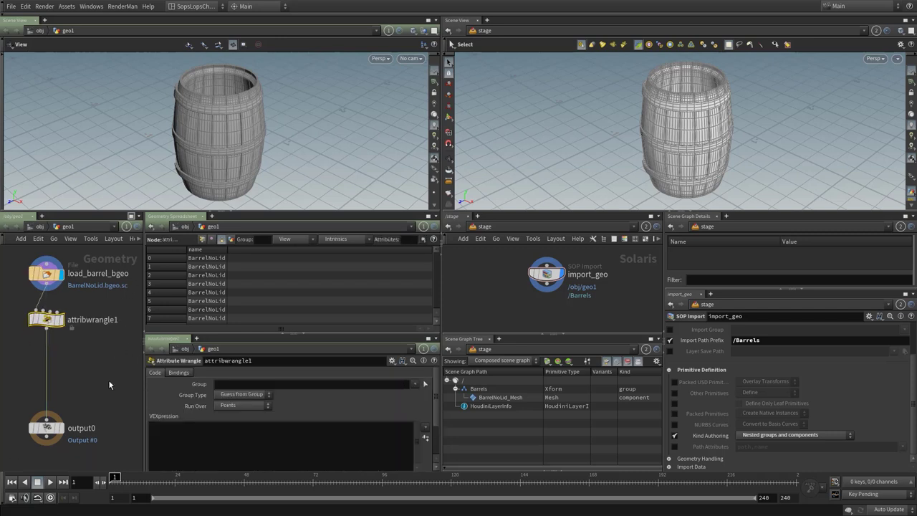
key(r)
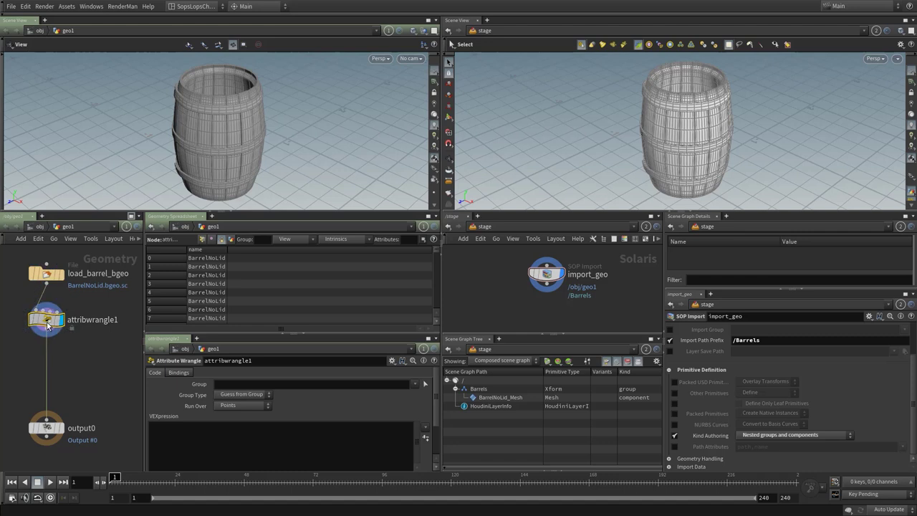
Set the wrangle to run over Primitives and enter the VEX line s@path = "/Barrels/BarrelsWithNoLidV2";.
mouse_move(227, 255)
mouse_down()
mouse_move(255, 252)
mouse_move(239, 252)
mouse_up()
click(203, 447)
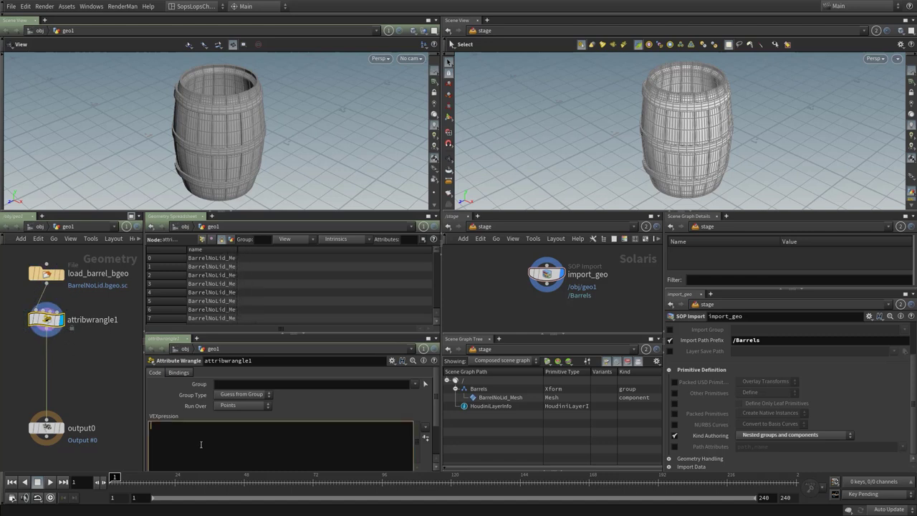
click(235, 405)
click(237, 424)
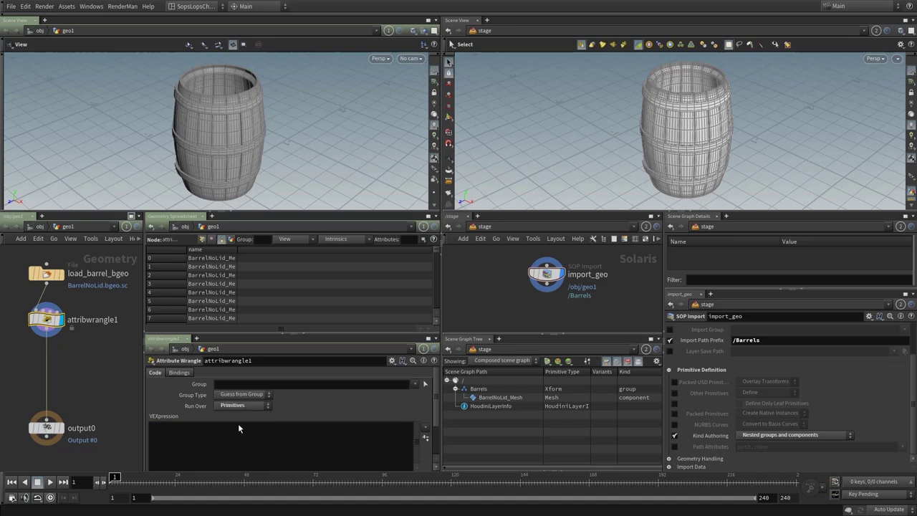
click(201, 436)
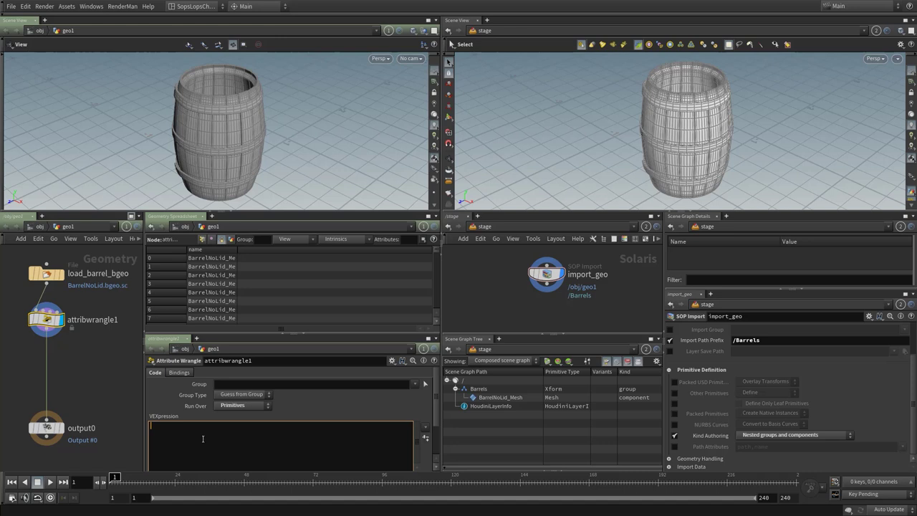
text(s@path = "/Barrels/BarrelsWithNoLidV2";)
mouse_move(122, 392)
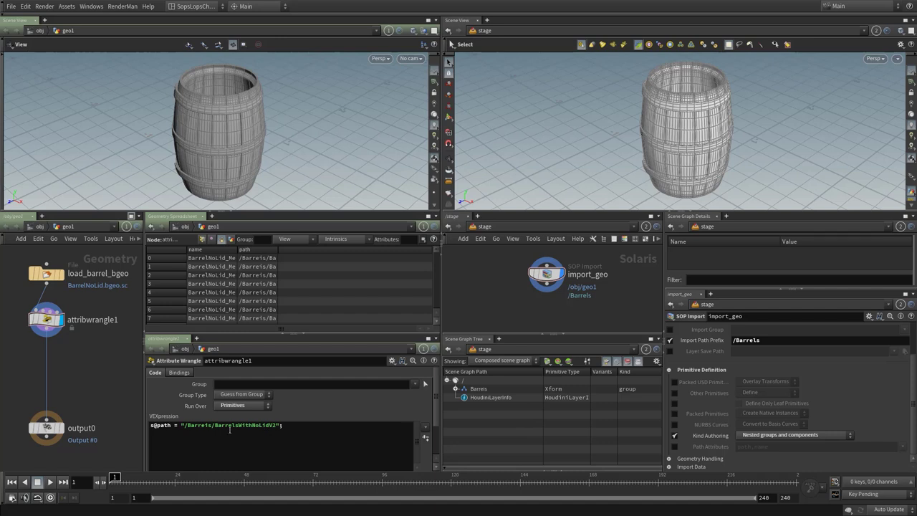
Append a trailing slash to the wrangle's path string and select the root barrels primitive in the scene graph.
click(276, 425)
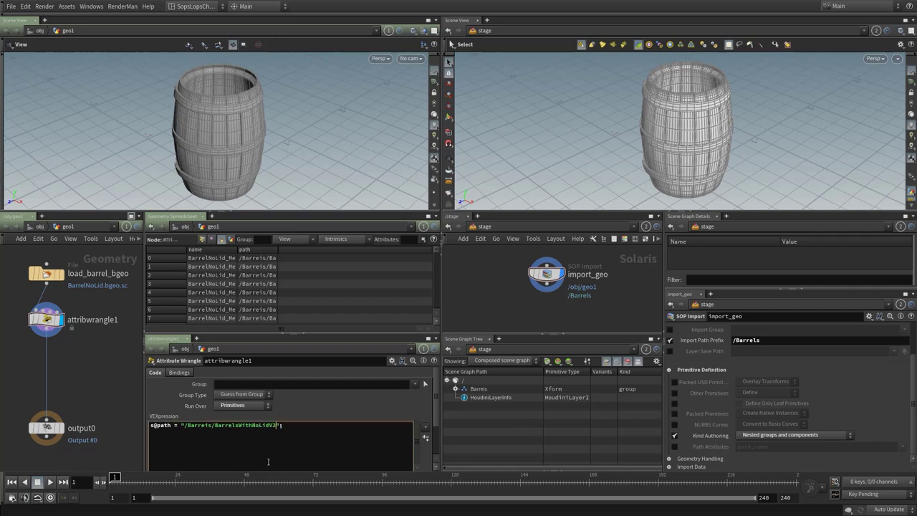
text(/)
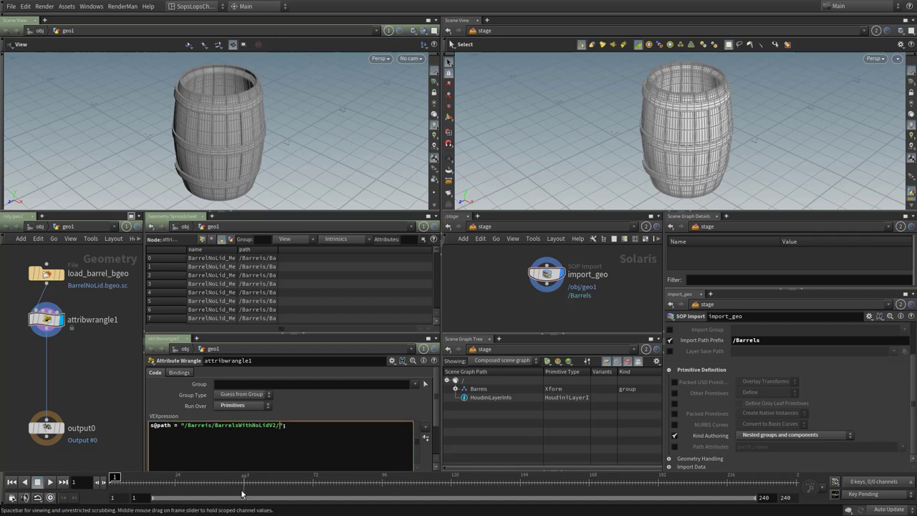
click(242, 466)
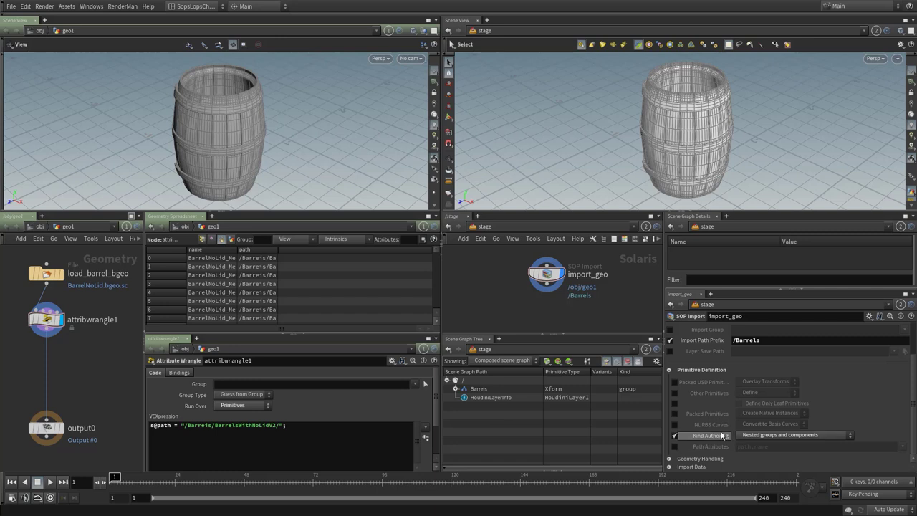
click(494, 389)
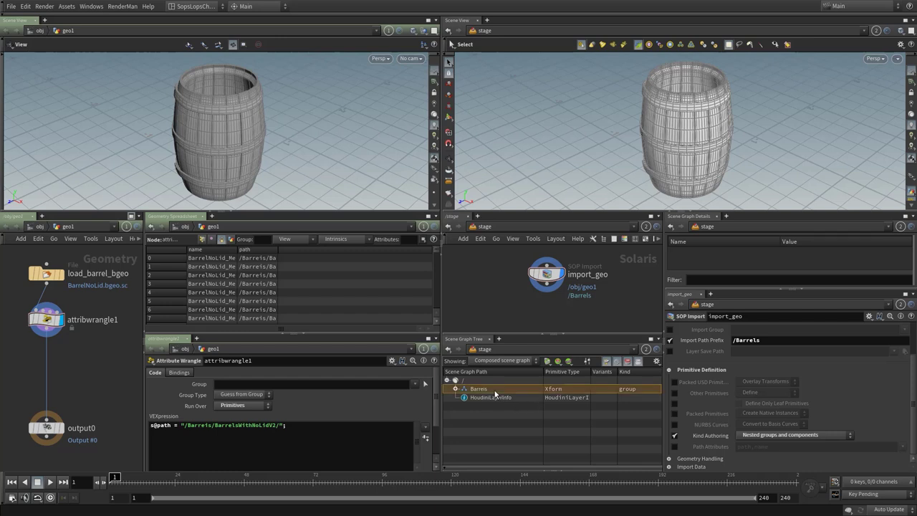
click(491, 397)
click(490, 390)
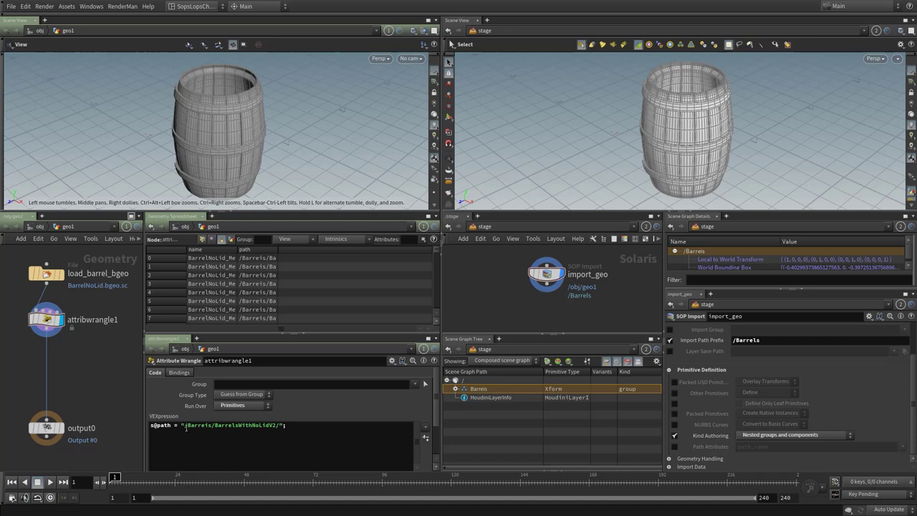
Replace the wrangle's path string with /Barrels/BarrelsBarrelWithNoLidV2/BarrelNoLid_Mesh, keeping the closing quote and semicolon on the same line.
drag(186, 428, 279, 432)
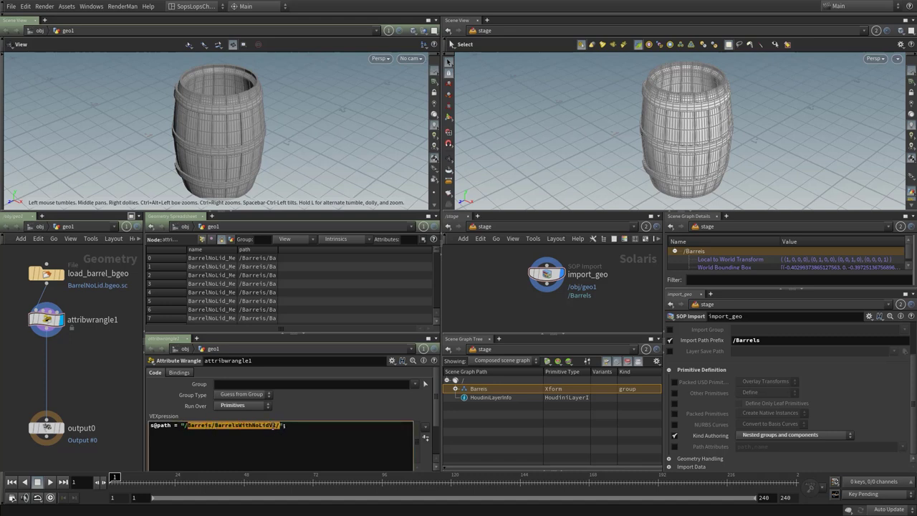
key(BackSpace)
text(Barrels/BarrelsBarrelWithNoLidV2/BarrelNoLid_Mesh)
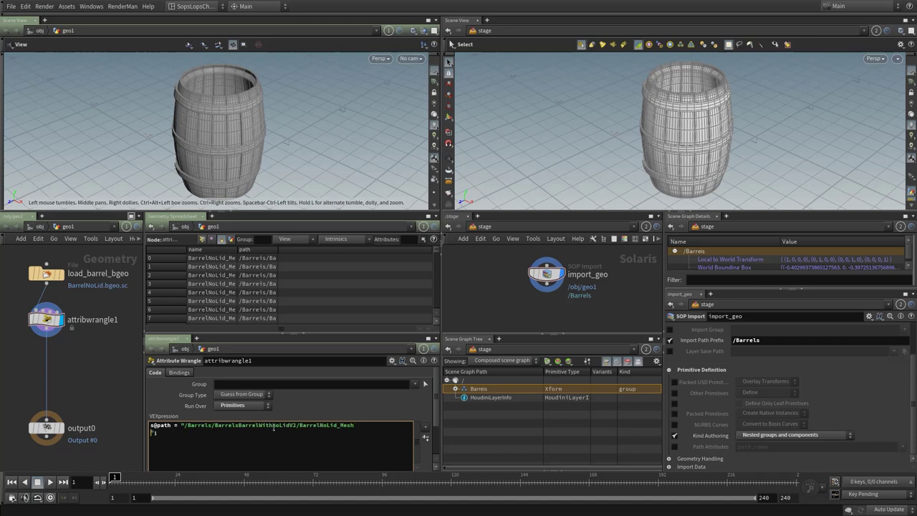
key(BackSpace)
click(554, 448)
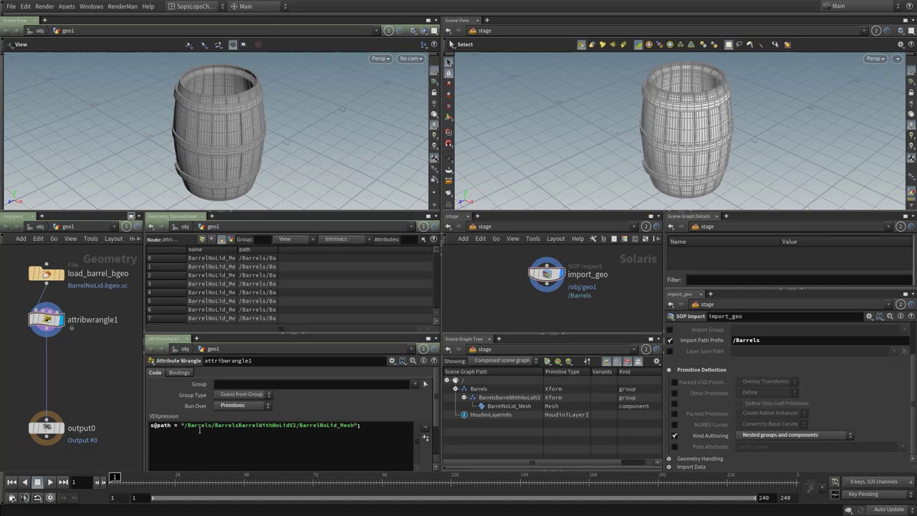
Replace the hard-coded mesh name in the path expression with + s@name and widen the spreadsheet column to show the full path.
click(240, 429)
drag(235, 247, 256, 250)
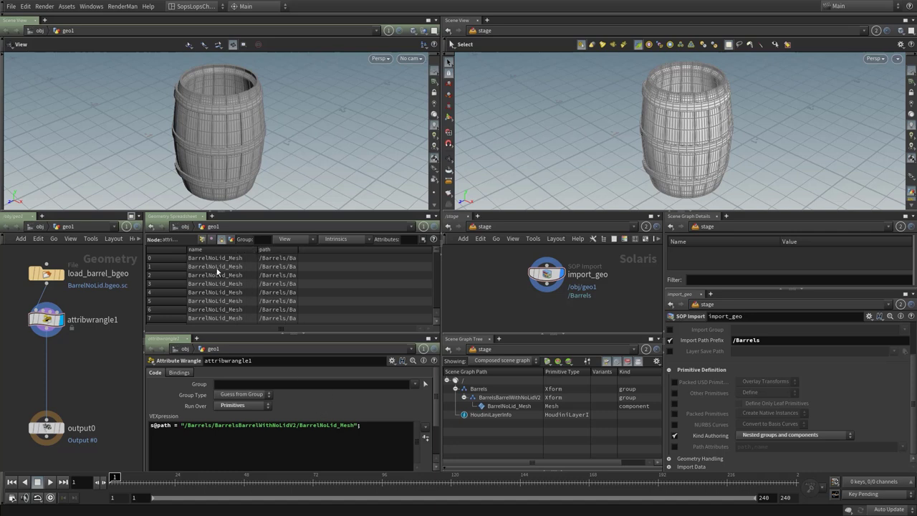
click(321, 424)
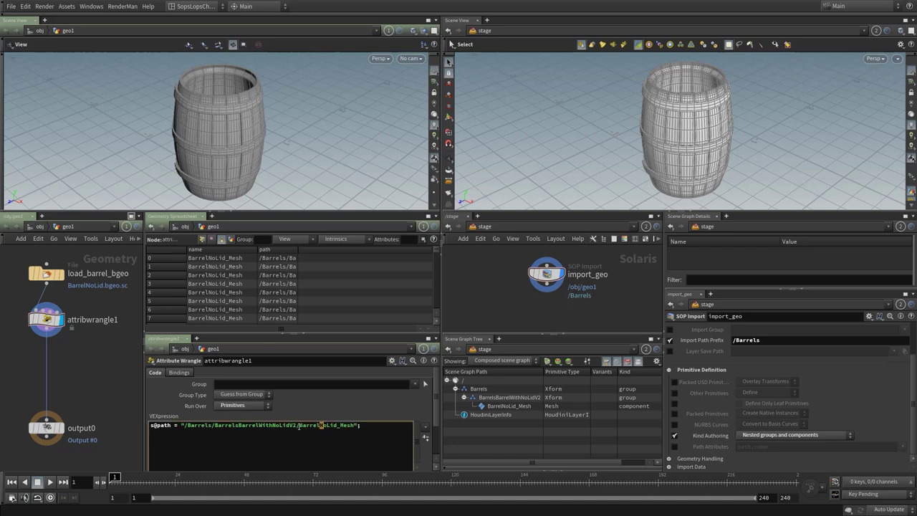
drag(299, 425, 354, 432)
key(BackSpace)
click(303, 424)
text(+ s@name)
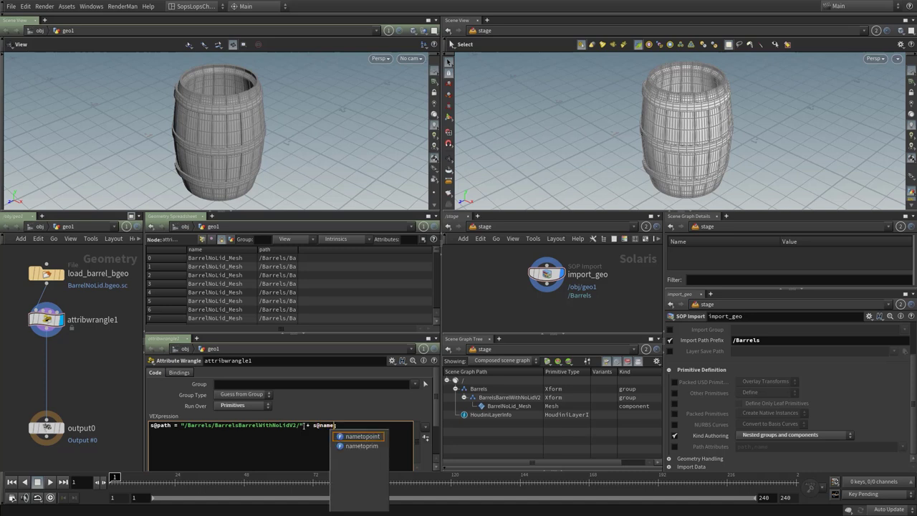
key(Escape)
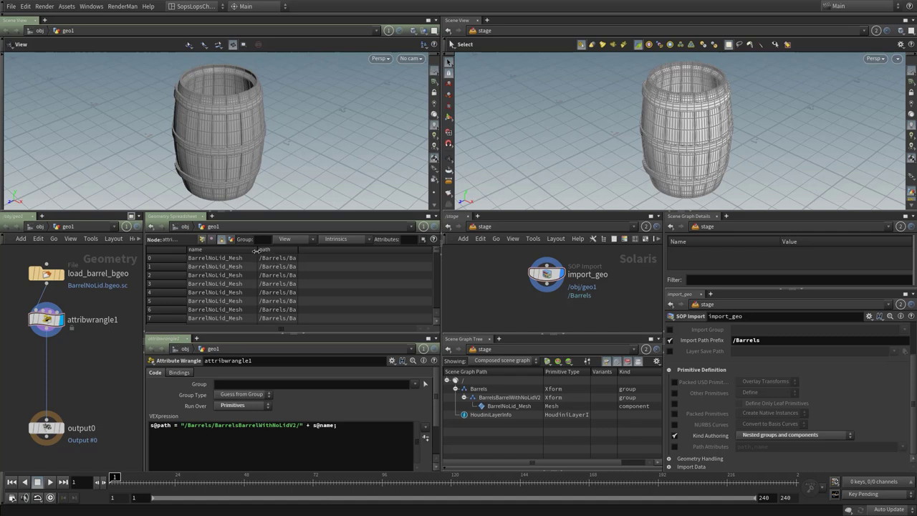
drag(259, 249, 401, 260)
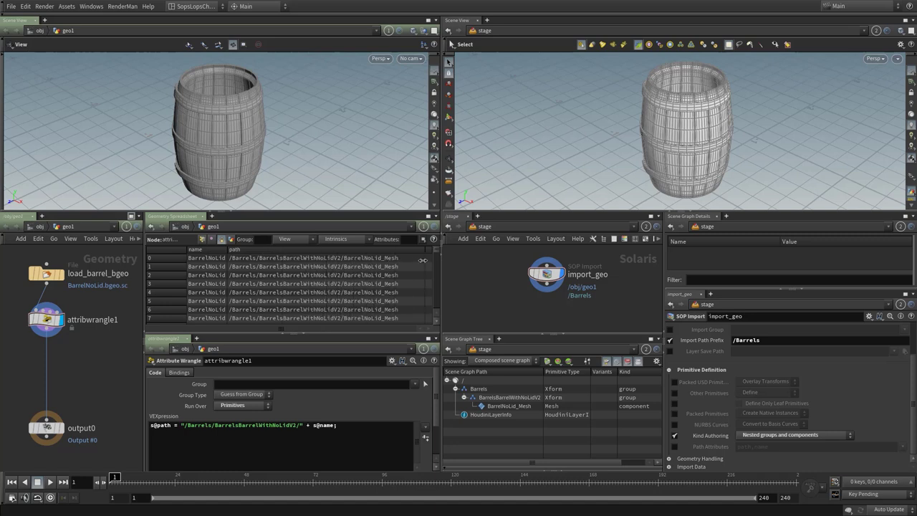
Inspect each level of the Barrels hierarchy and set the SOP Import's Kind Authoring to Nested assembly, groups, and components.
click(479, 389)
click(497, 398)
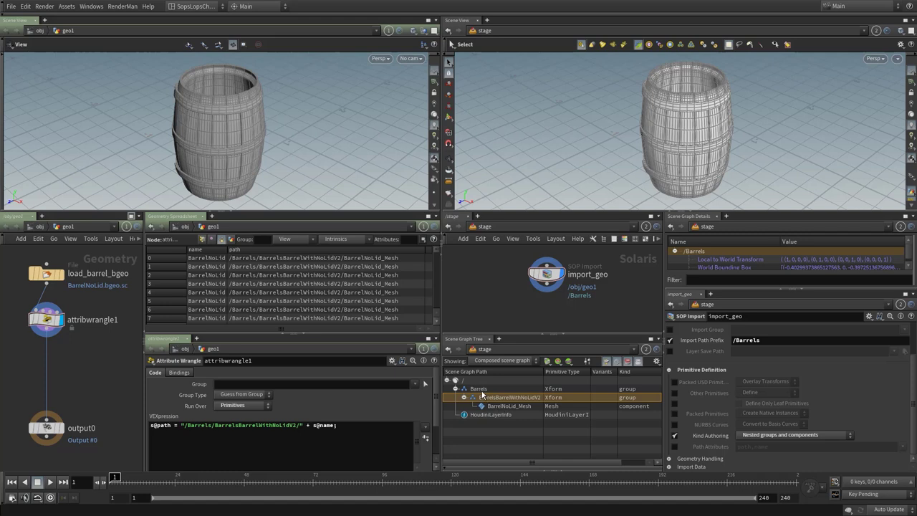
click(481, 388)
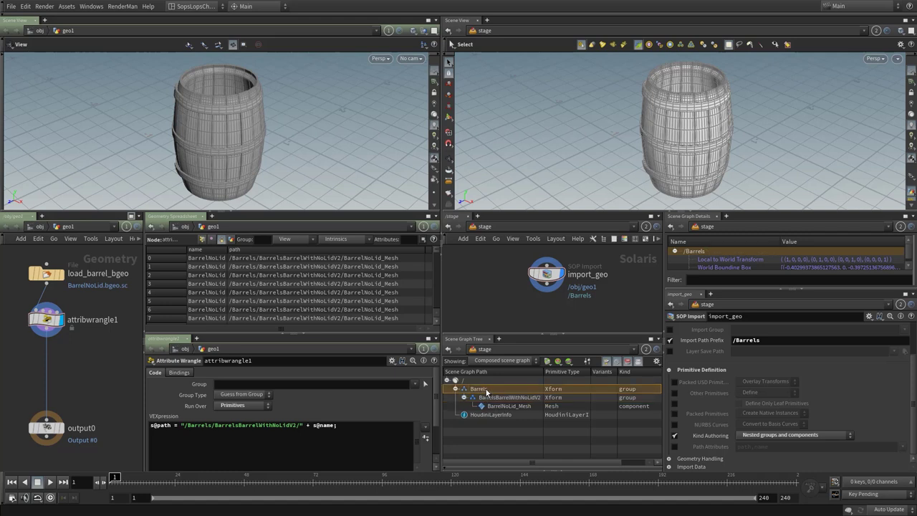
click(492, 397)
click(500, 407)
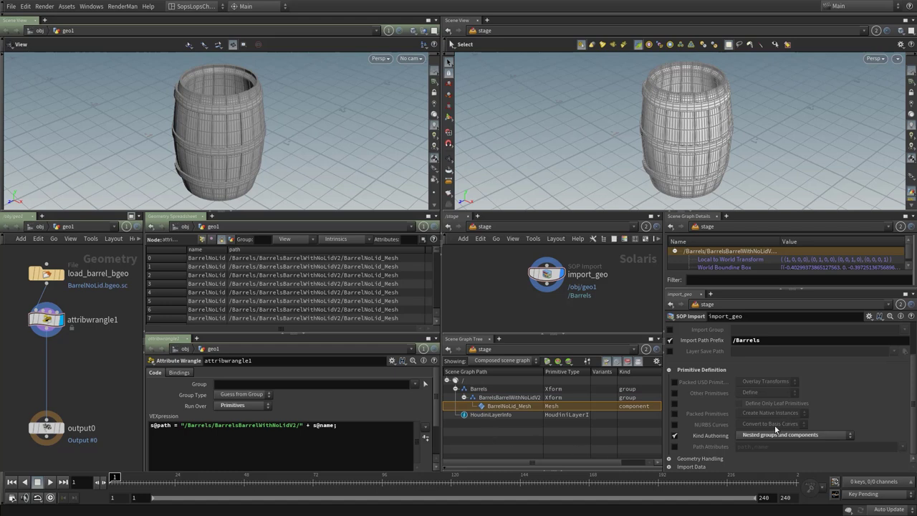
click(748, 436)
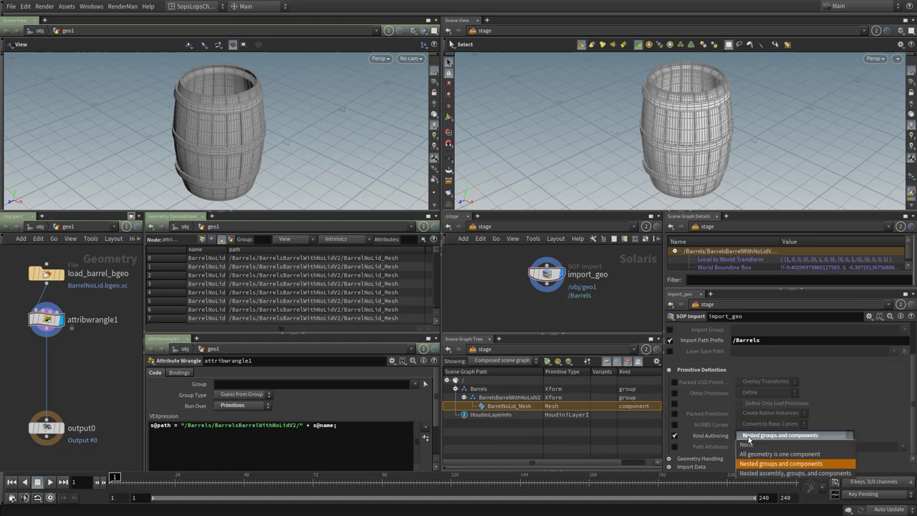
click(758, 474)
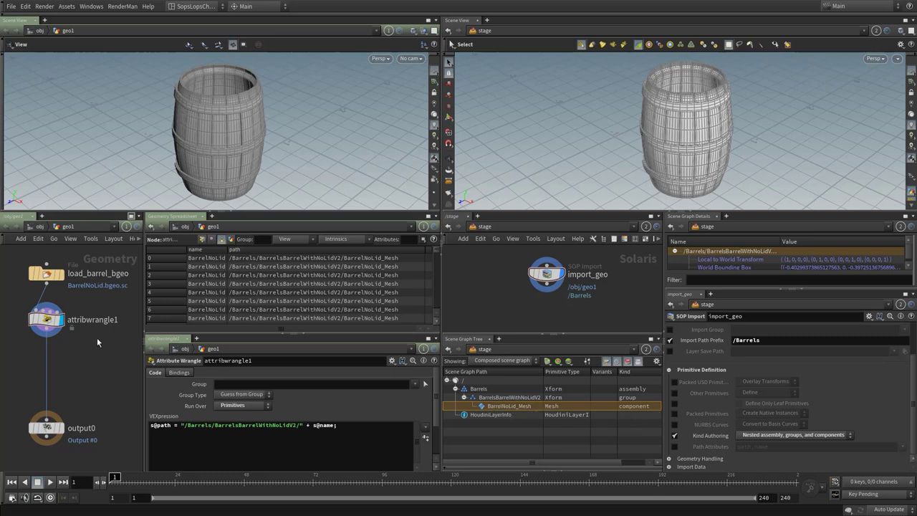
Activate the Select tool in the geometry viewport, pick the barrel's upper hoop, and clear the selection.
middle_drag(84, 363, 84, 364)
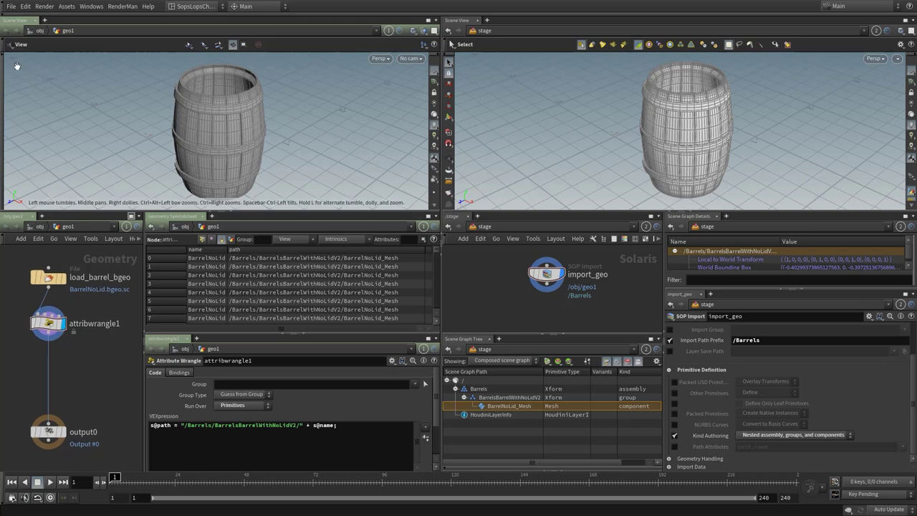
key(Return)
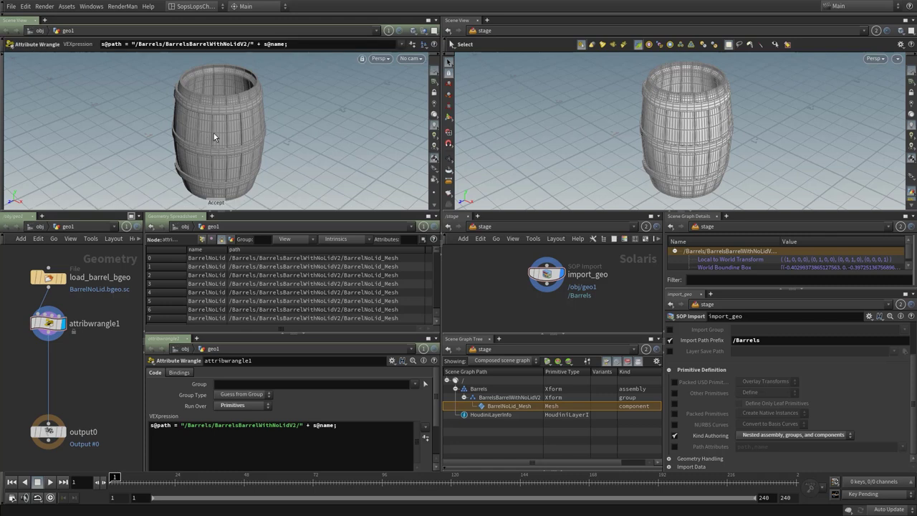
click(8, 75)
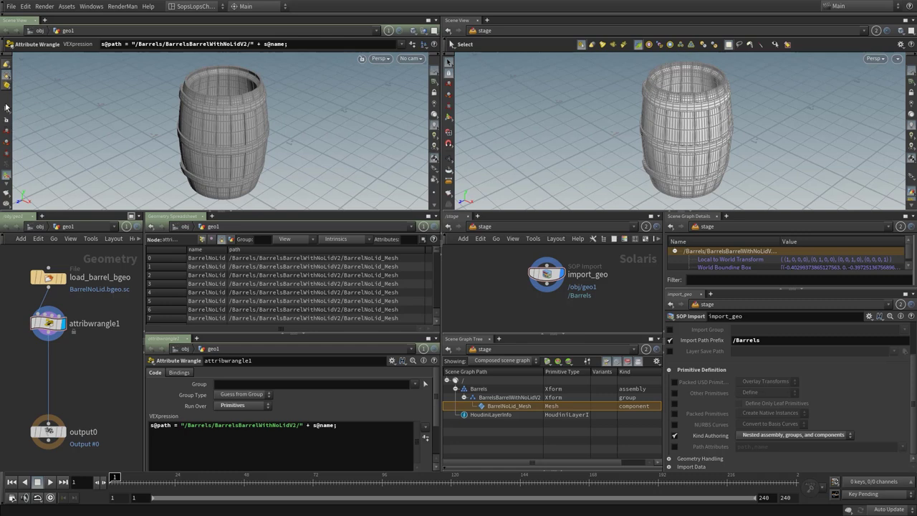
key(s)
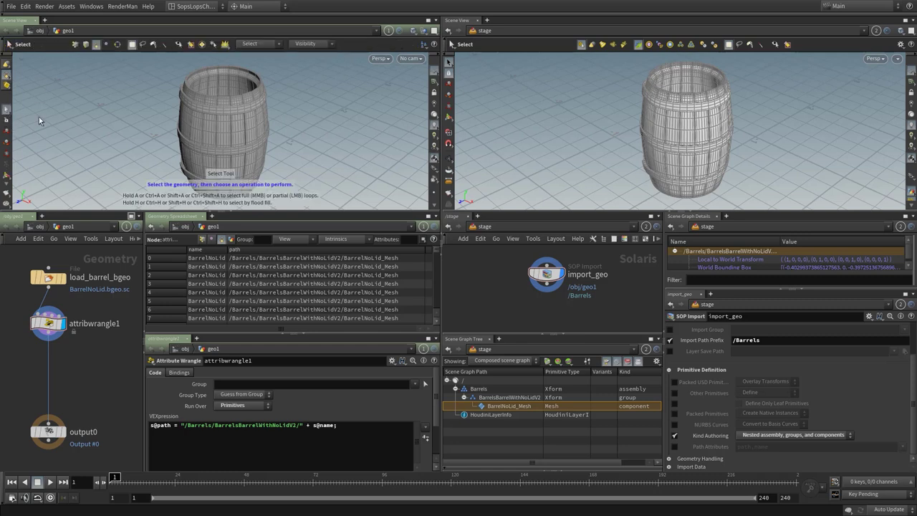
click(213, 133)
click(219, 110)
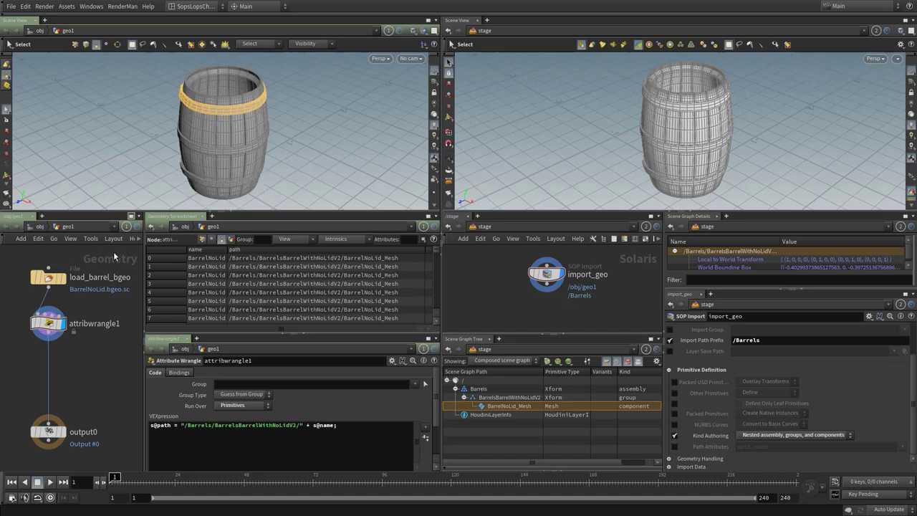
click(118, 145)
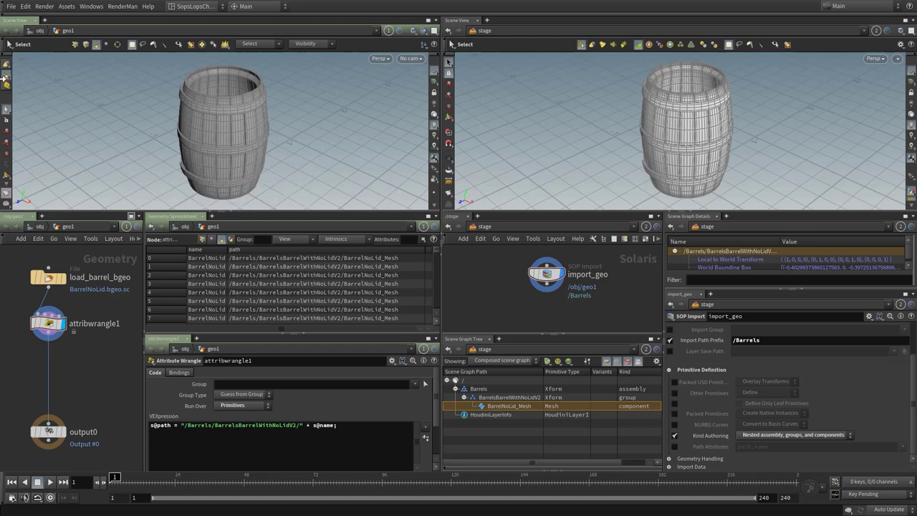
click(10, 108)
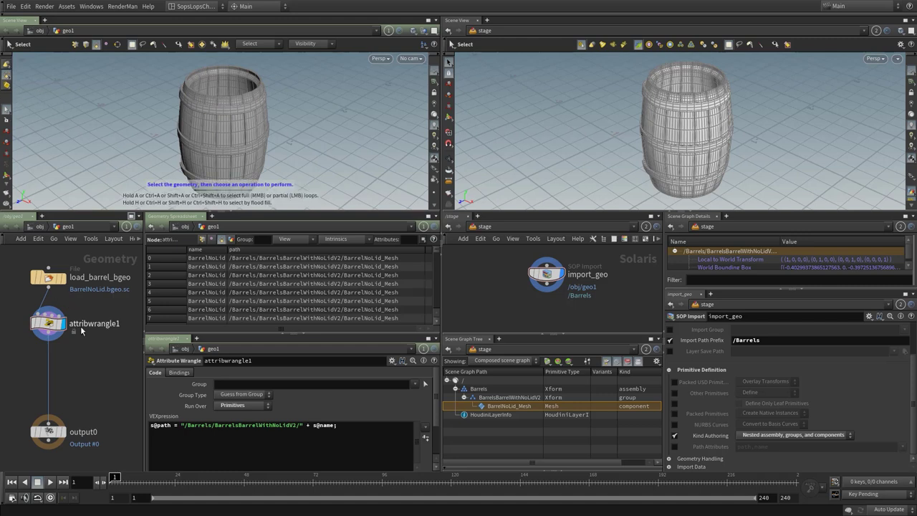
Add an Assemble node between attribwrangle1 and output0, and slightly widen the scene graph tree area.
scroll(84, 351, down, 1)
key(Tab)
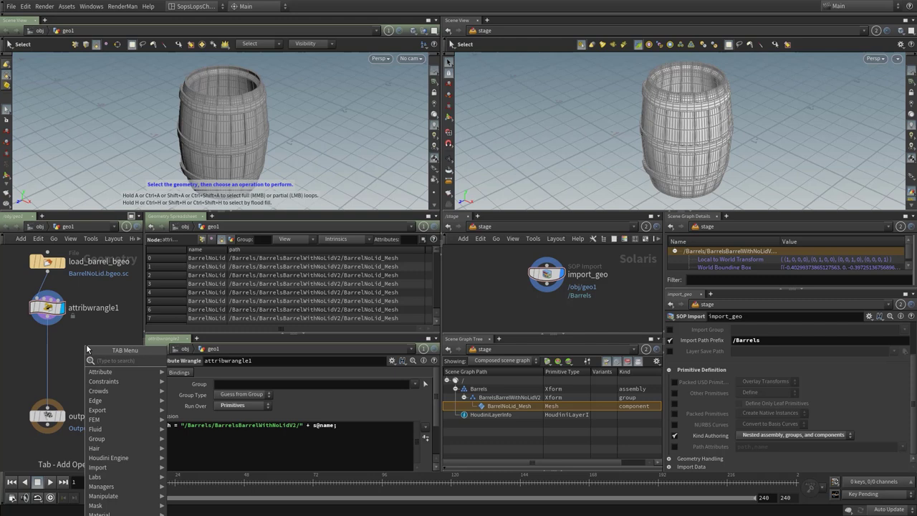
text(assem)
key(Return)
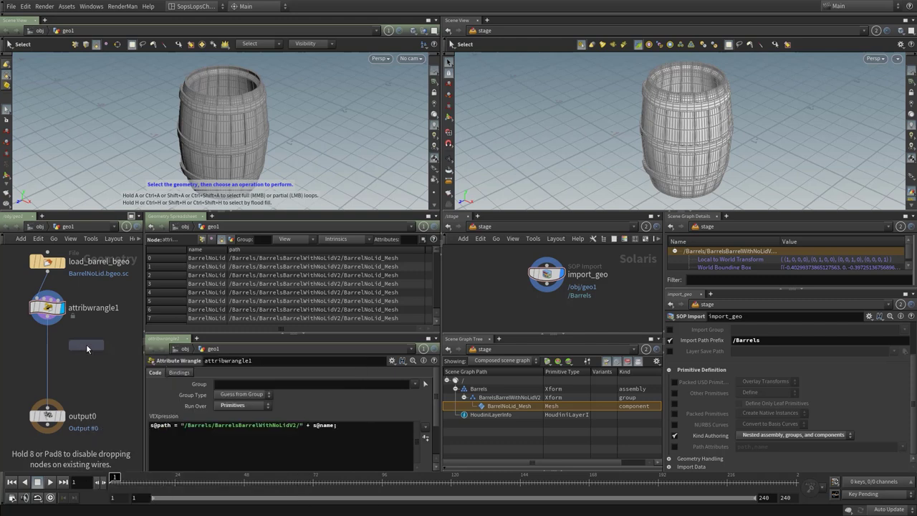
click(47, 356)
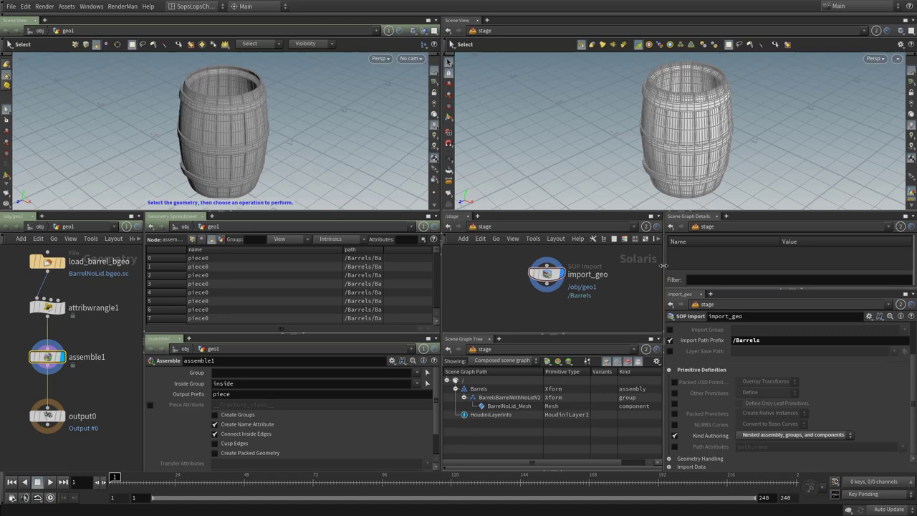
drag(663, 268, 678, 267)
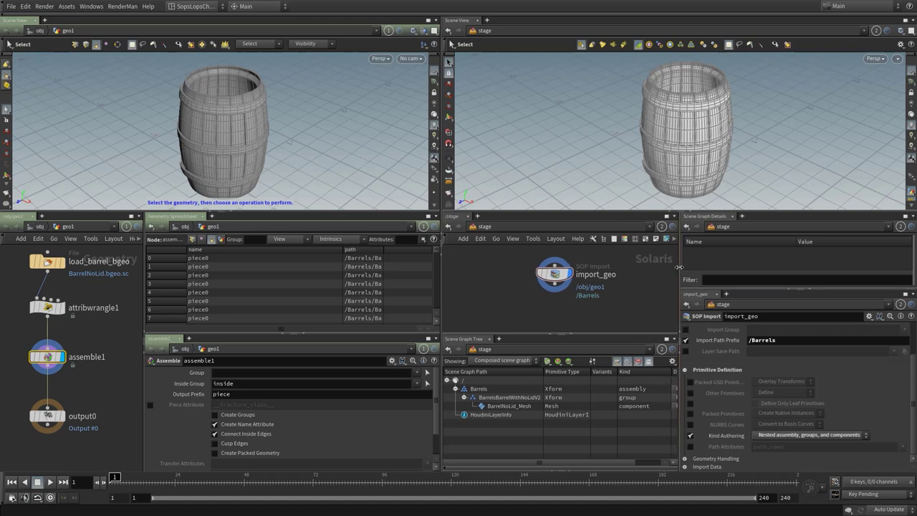
Try Create Packed Geometry on the Assemble node, check the mesh prims in the scene graph, and disable the option again.
click(215, 453)
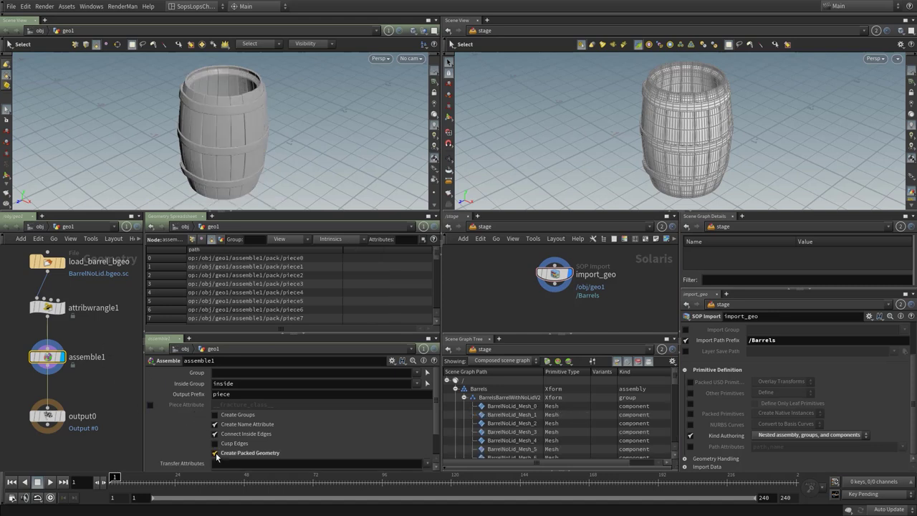
scroll(505, 408, down, 10)
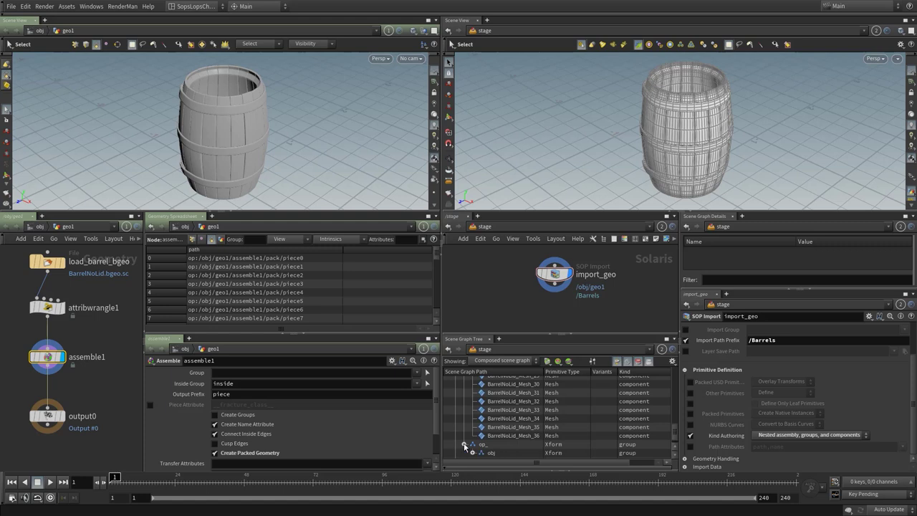
scroll(512, 414, up, 8)
scroll(511, 415, up, 3)
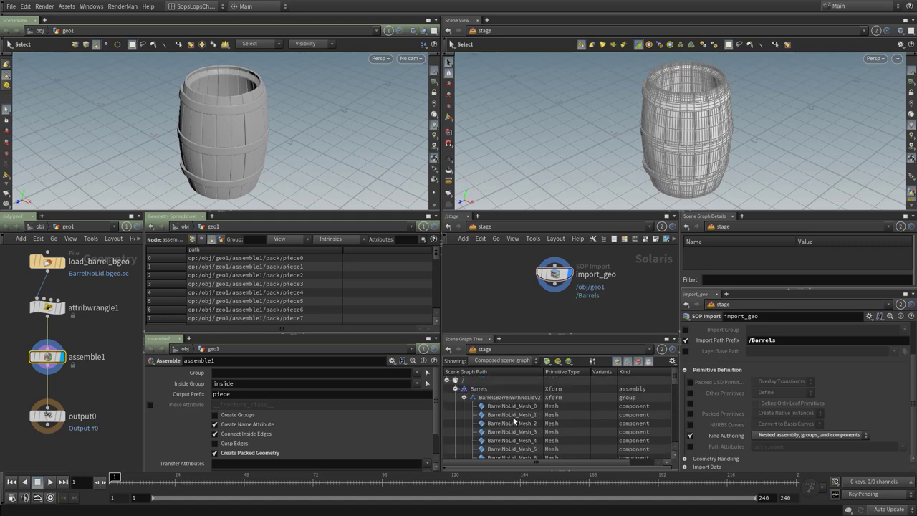
click(215, 452)
click(215, 453)
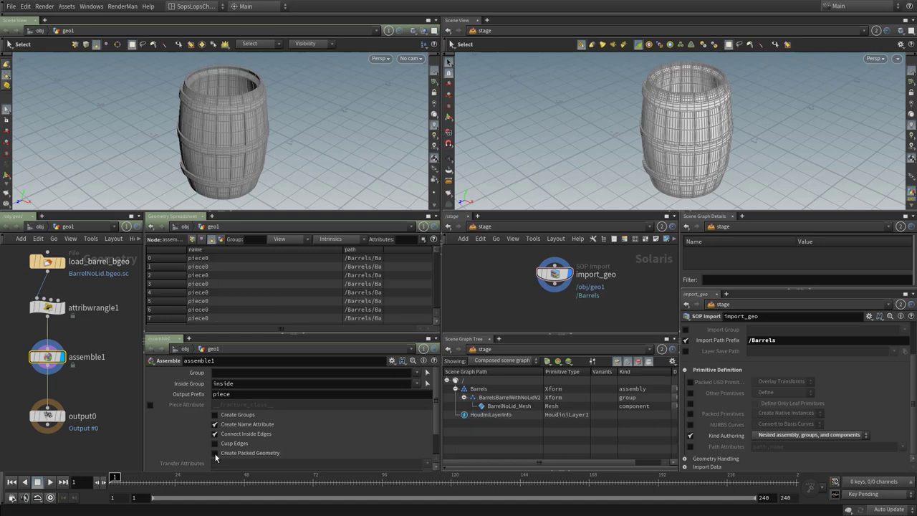
Enable Create Groups on the Assemble node and inspect the node's info for its primitive groups.
click(215, 415)
middle_drag(49, 357, 128, 348)
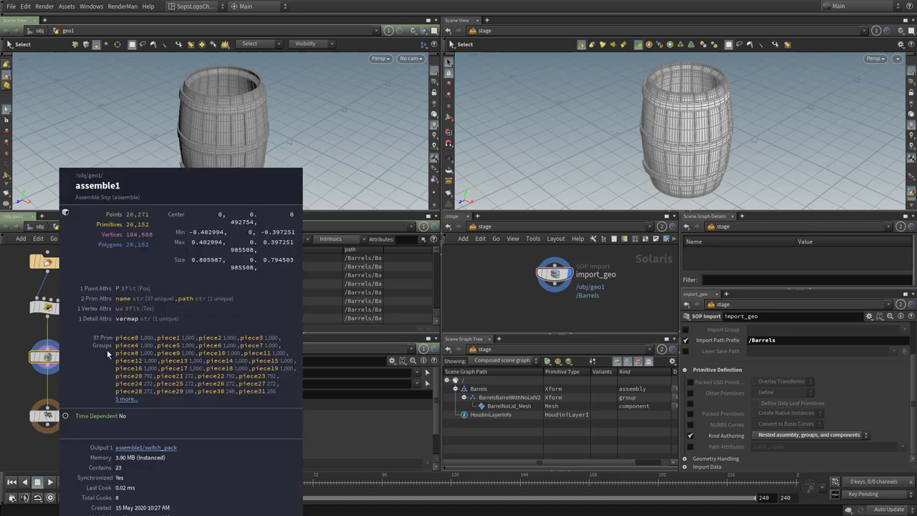
middle_drag(95, 340, 95, 339)
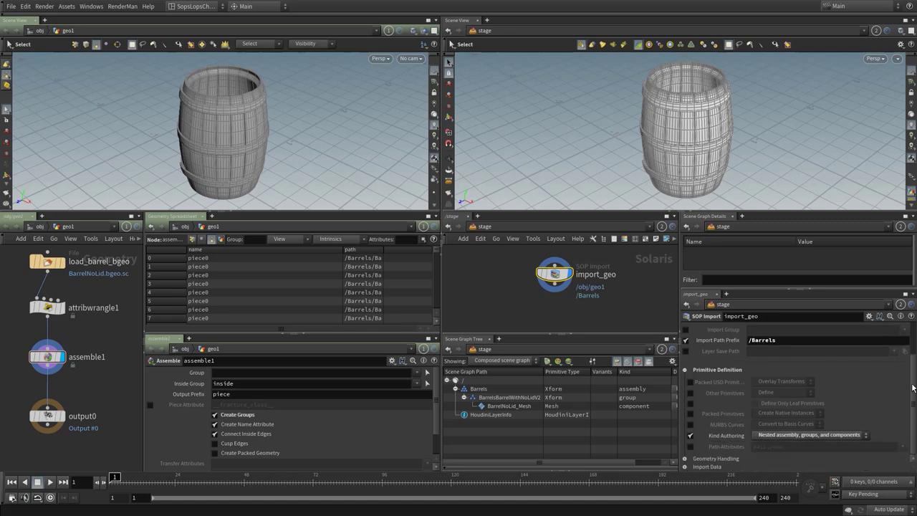
Expand the SOP Import's Import Data settings, enable Subset Groups, and set it to * for all groups.
click(686, 464)
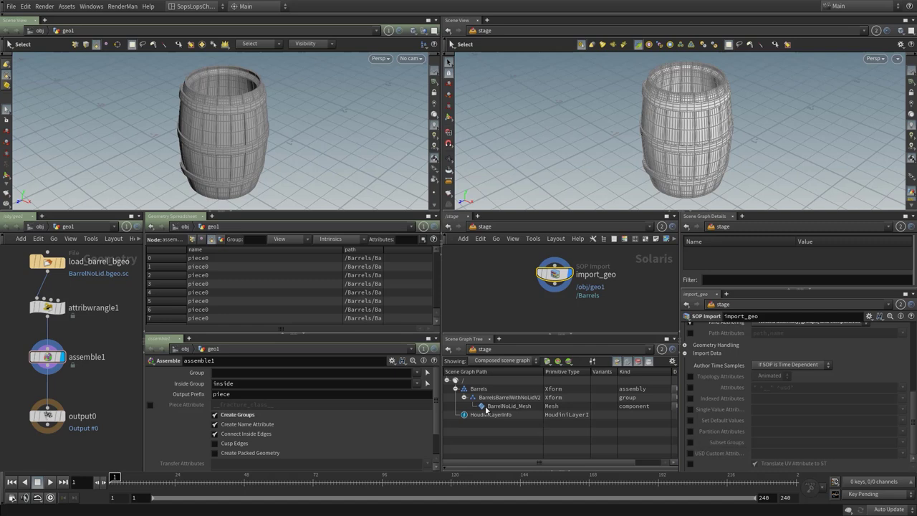
click(691, 441)
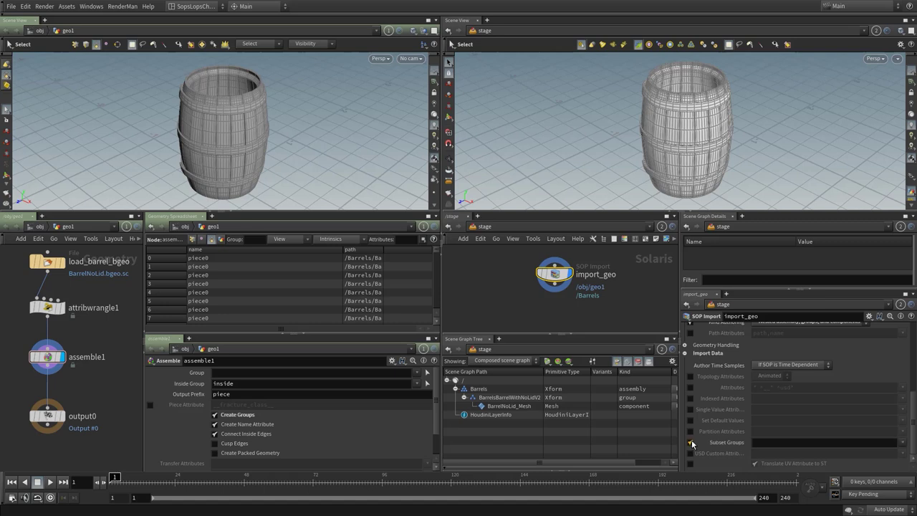
click(760, 439)
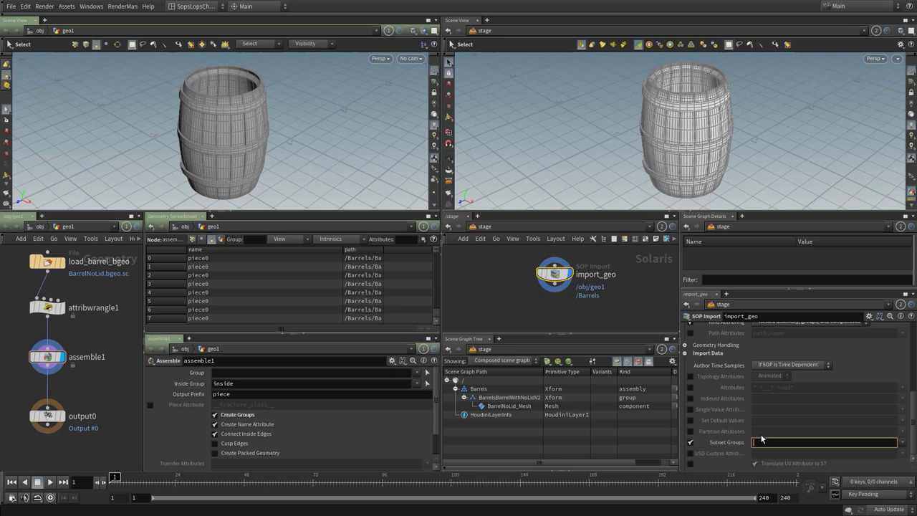
text(*)
key(Return)
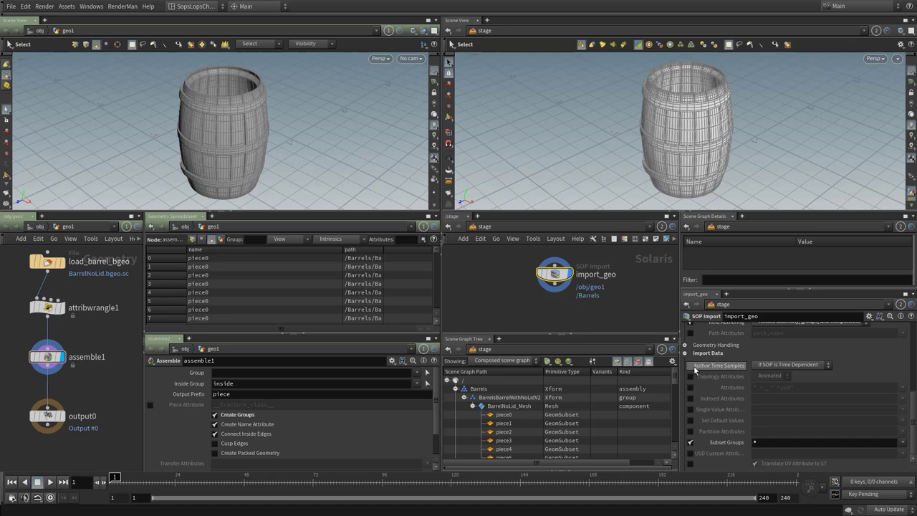
Widen the scene graph tree area and narrow the Kind column so the Draw Mode and visibility columns fit.
drag(682, 372, 731, 372)
click(613, 461)
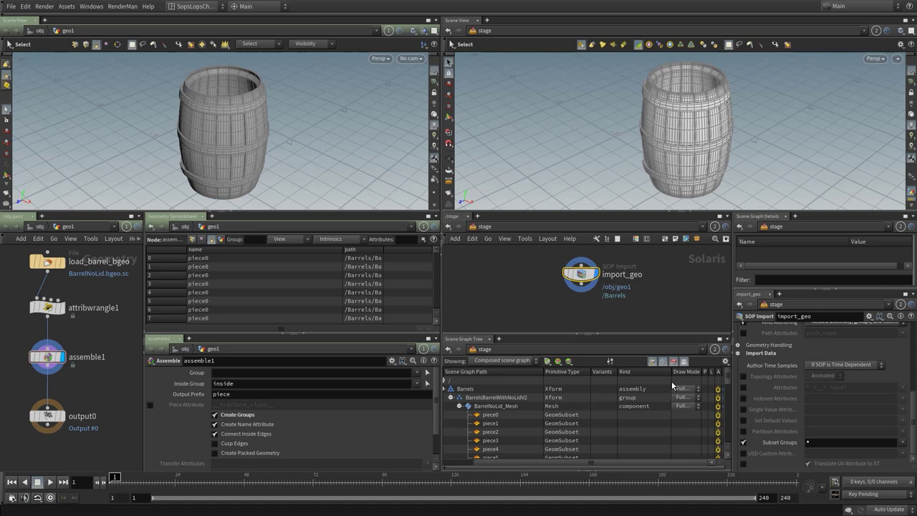
drag(672, 385, 648, 381)
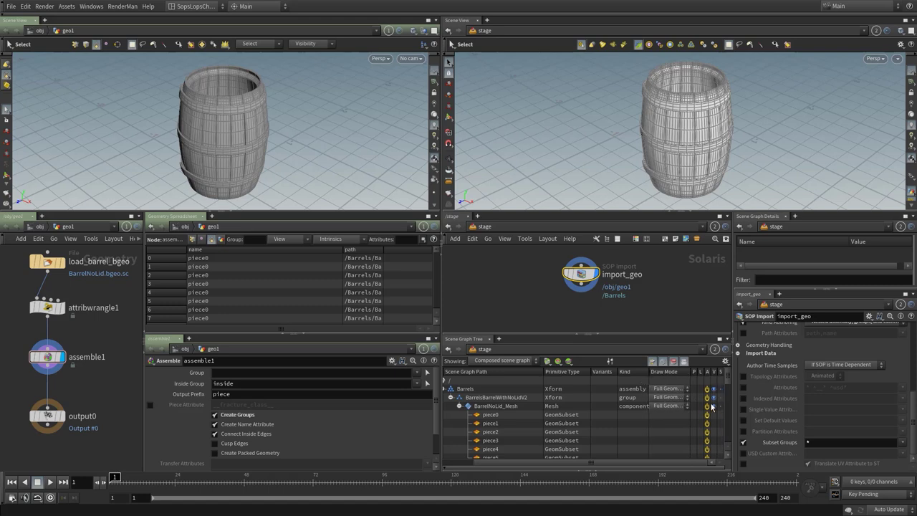
Toggle the visibility of the Barrels hierarchy and BarrelNoLid_Mesh prims off and back on in the scene graph.
click(714, 404)
click(714, 403)
click(713, 400)
click(713, 402)
click(713, 391)
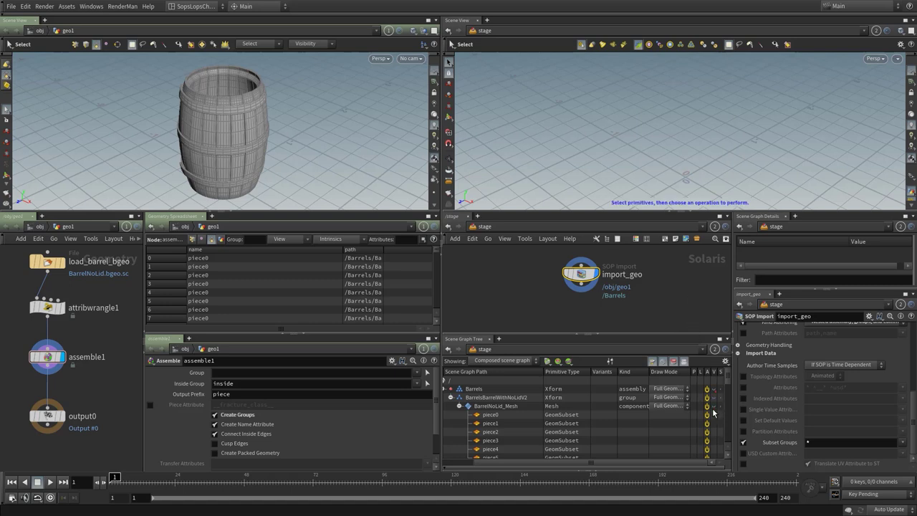
click(713, 406)
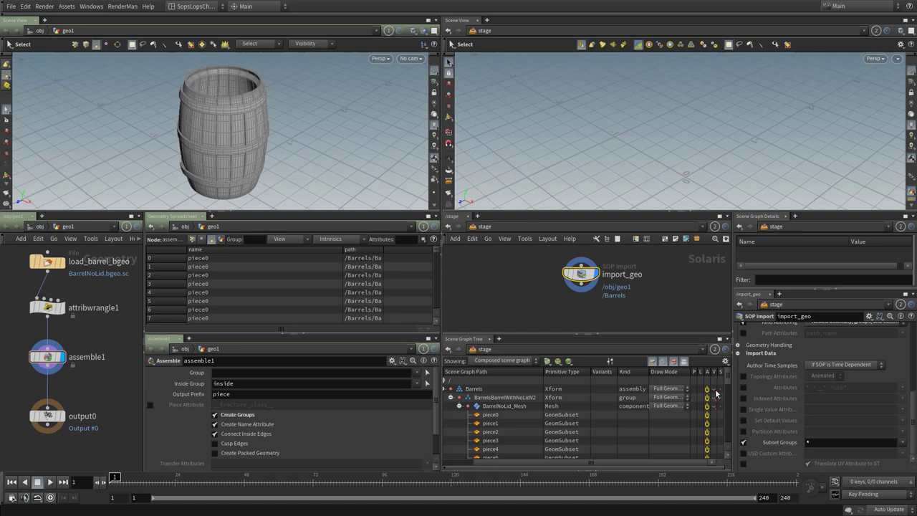
click(714, 394)
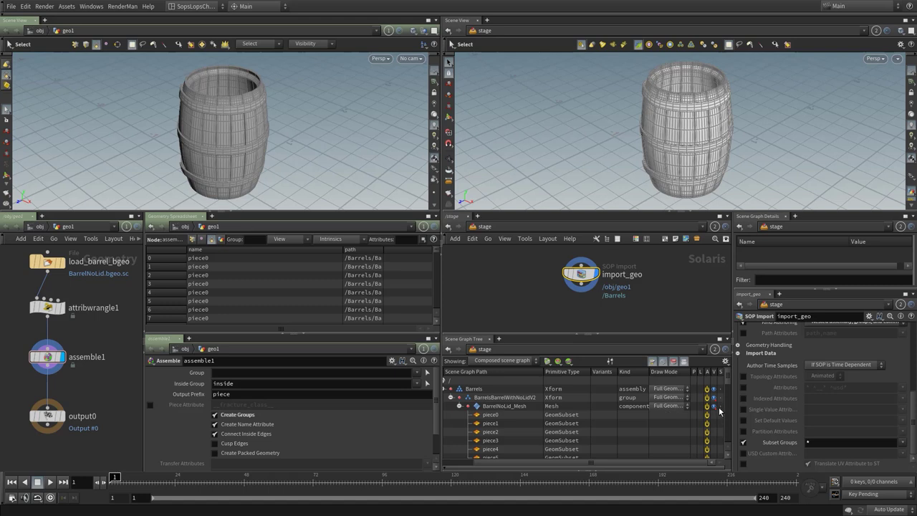
Undo and redo the last viewport visibility change, leaving the barrel shown.
key(ctrl+z)
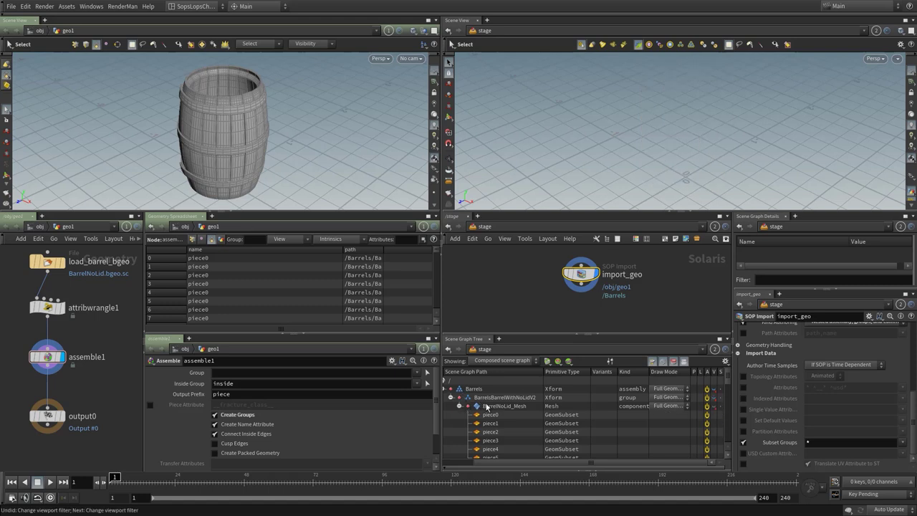
key(ctrl+shift+z)
key(ctrl+z)
key(ctrl+shift+z)
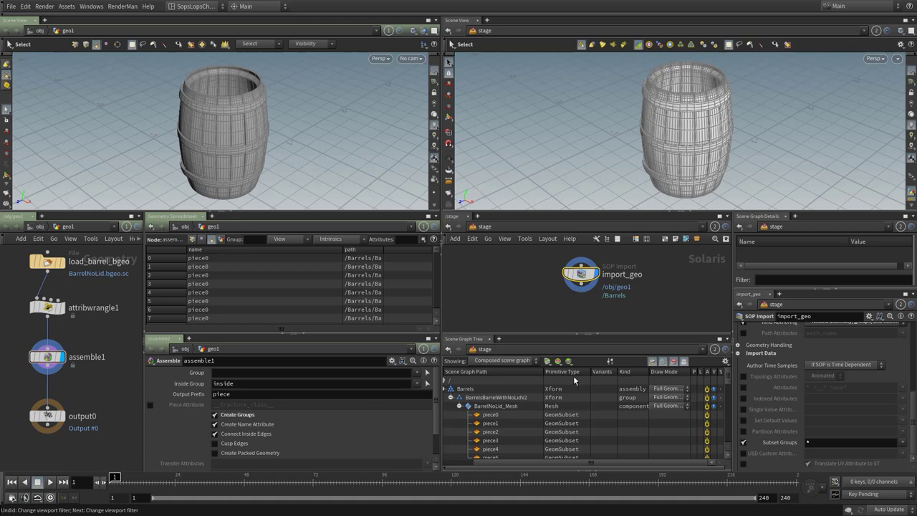
Collapse and expand BarrelNoLid_Mesh to examine its piece subsets, select the mesh prim, and leave it collapsed.
click(459, 406)
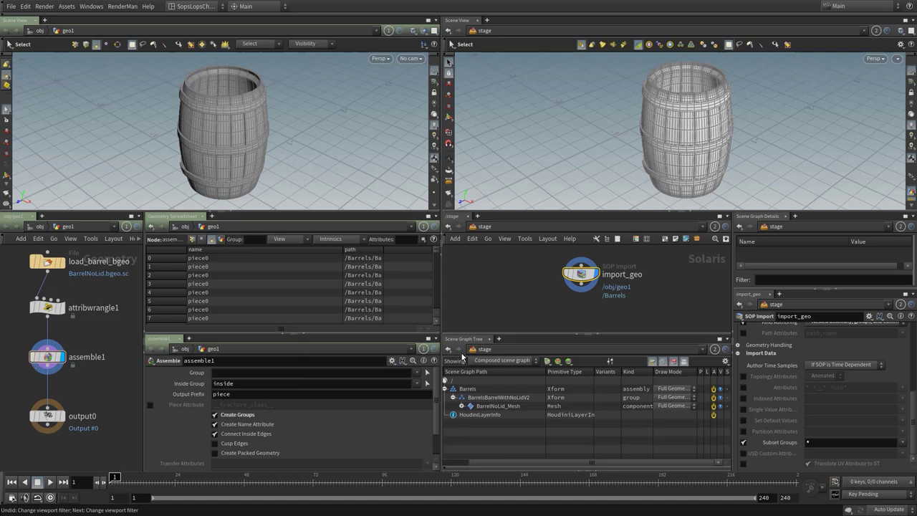
click(461, 406)
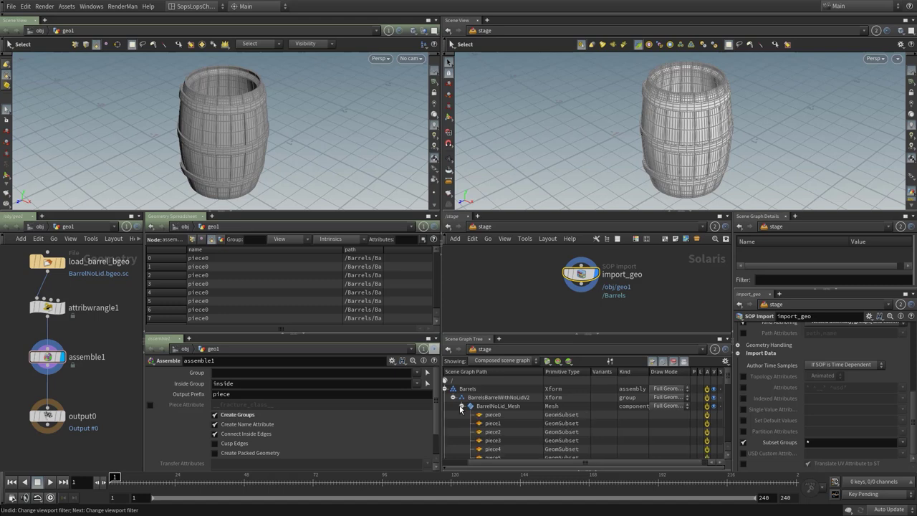
click(461, 406)
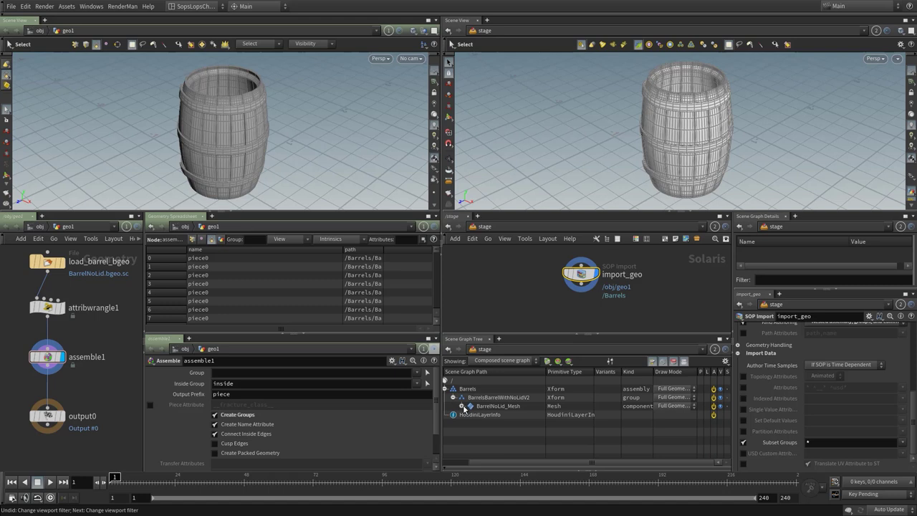
click(461, 406)
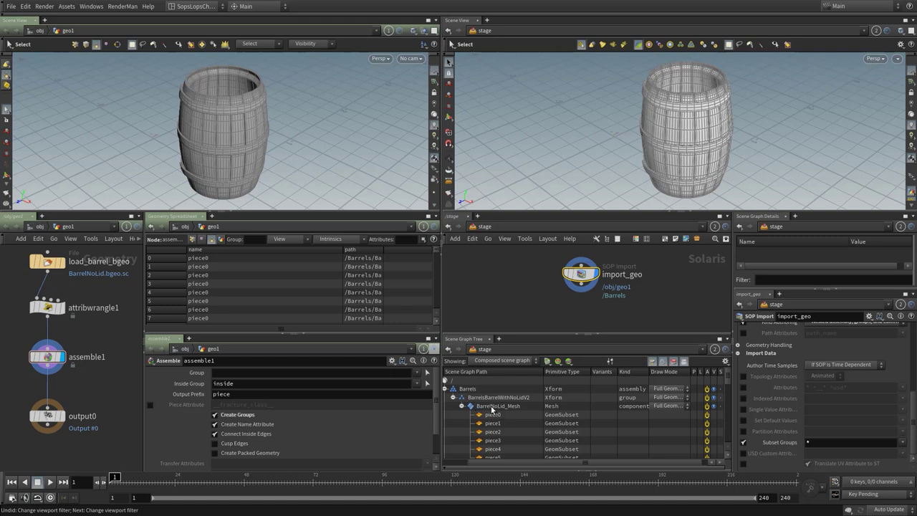
click(490, 407)
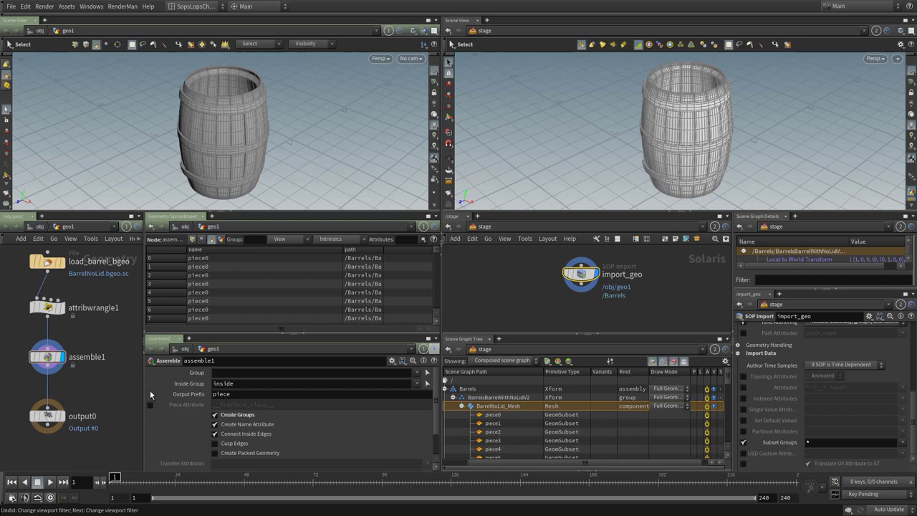
click(461, 405)
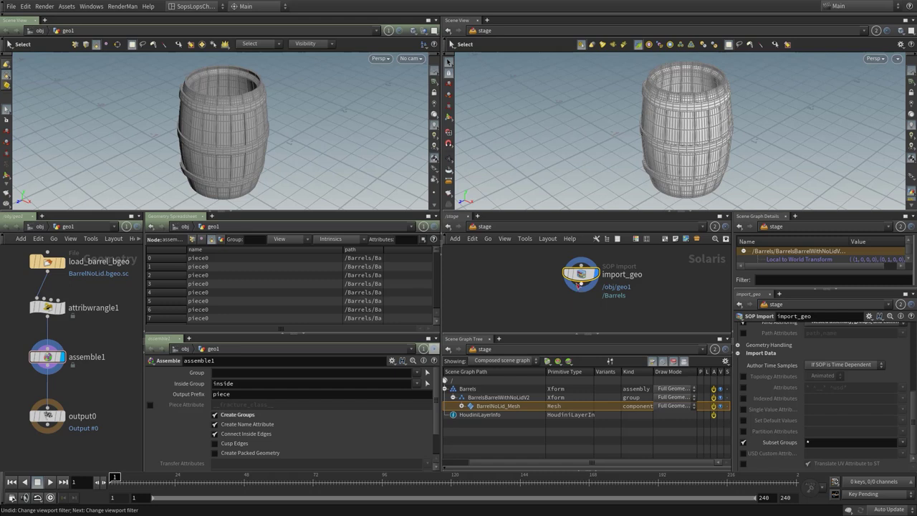
Show the full path attribute in the spreadsheet and compare the SOP Import with Import Path Prefix off and on again.
drag(581, 280, 568, 276)
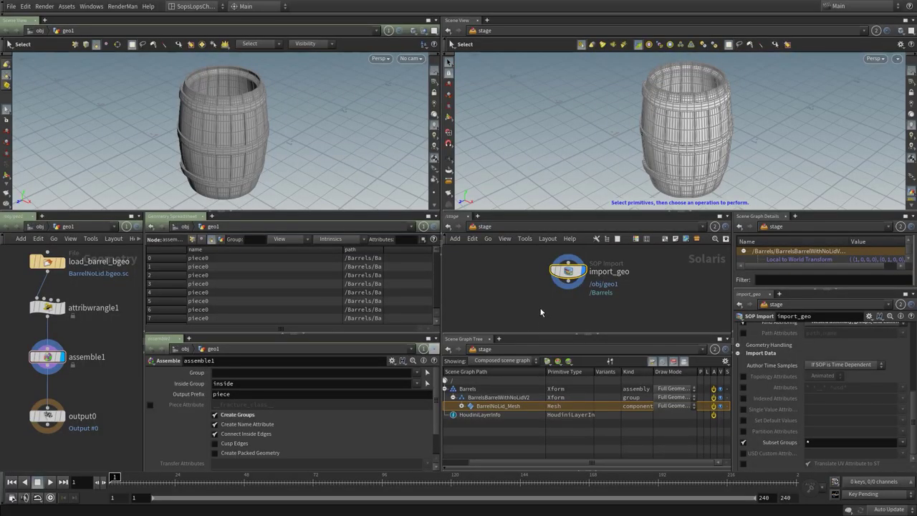
middle_drag(561, 313, 548, 318)
scroll(774, 379, up, 5)
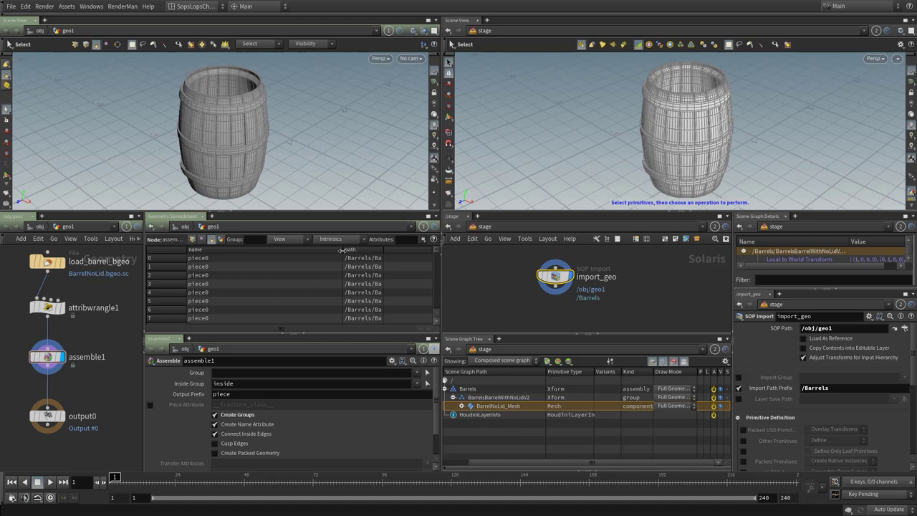
drag(342, 250, 416, 251)
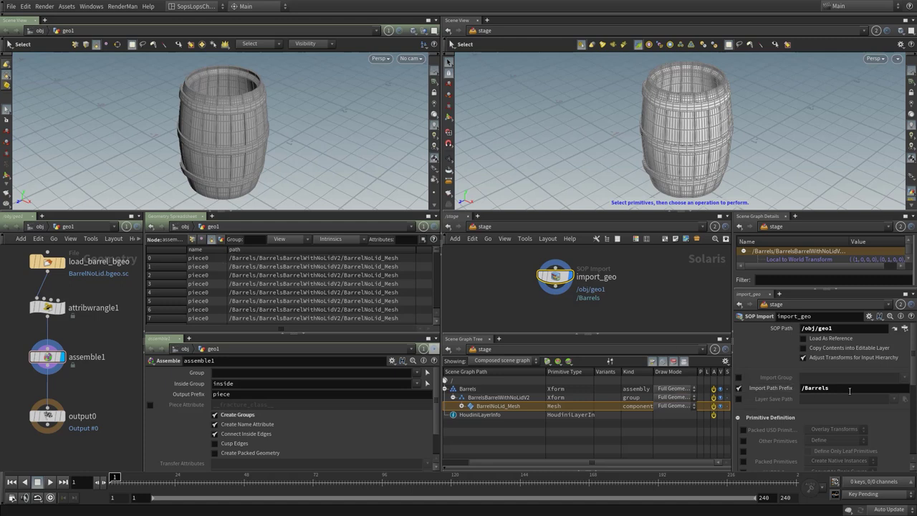
click(738, 391)
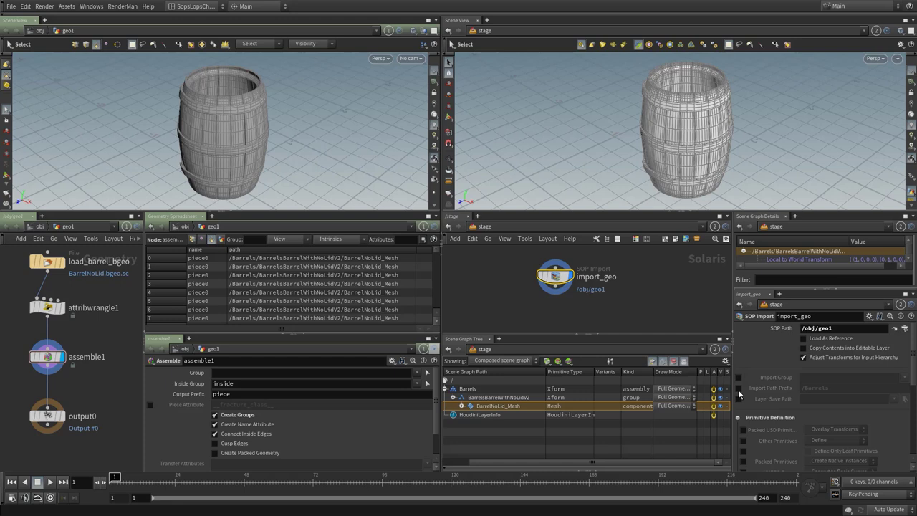
click(739, 390)
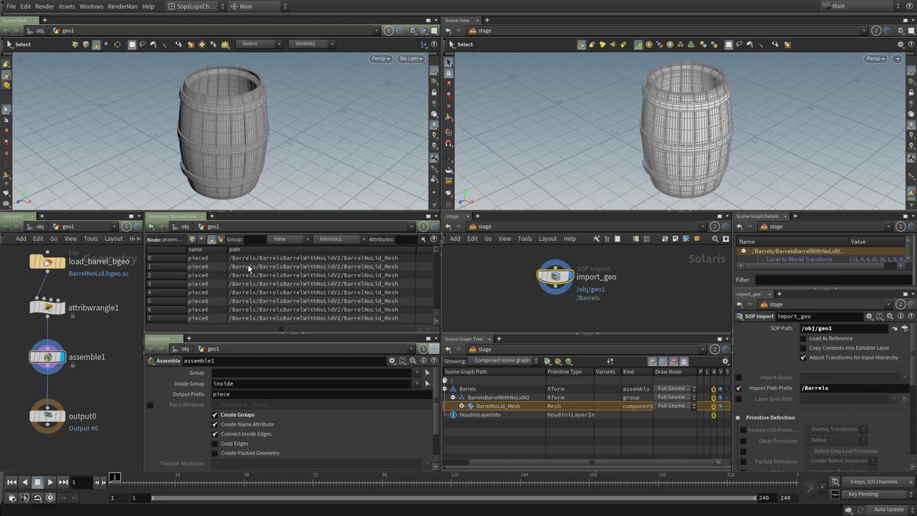
Remove the leading slash from attribwrangle1's path string so it starts with Barrels/, and apply the expression.
click(49, 308)
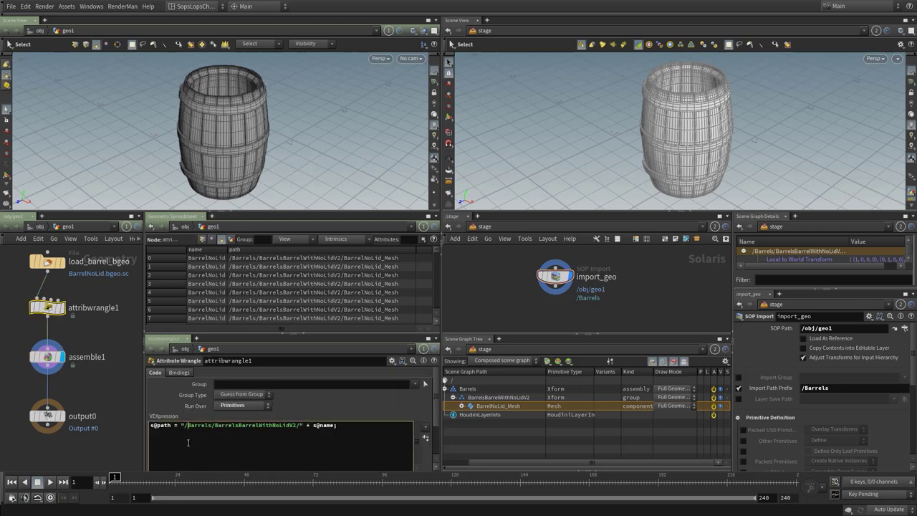
key(BackSpace)
click(106, 398)
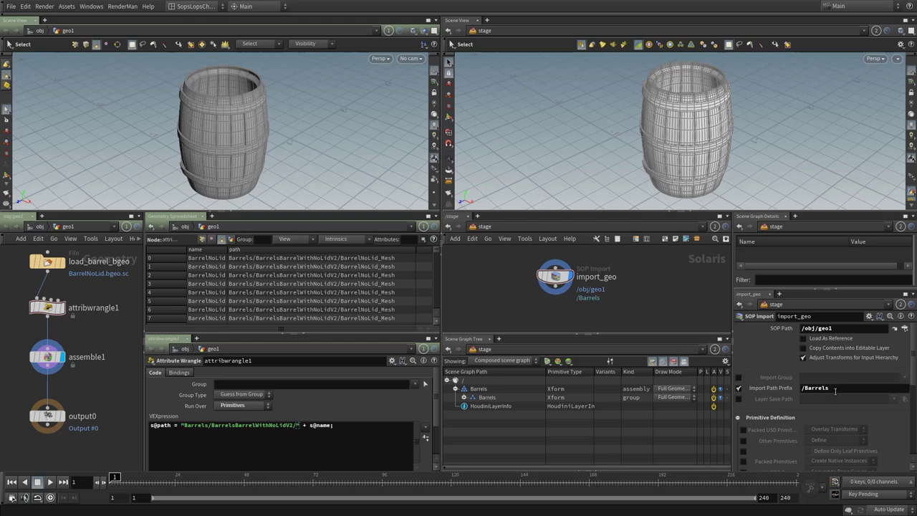
Remove Barrels/ from the start of attribwrangle1's path string so it starts with BarrelsBarrelWithNoLidV2/, and apply the expression.
click(203, 425)
drag(212, 425, 185, 427)
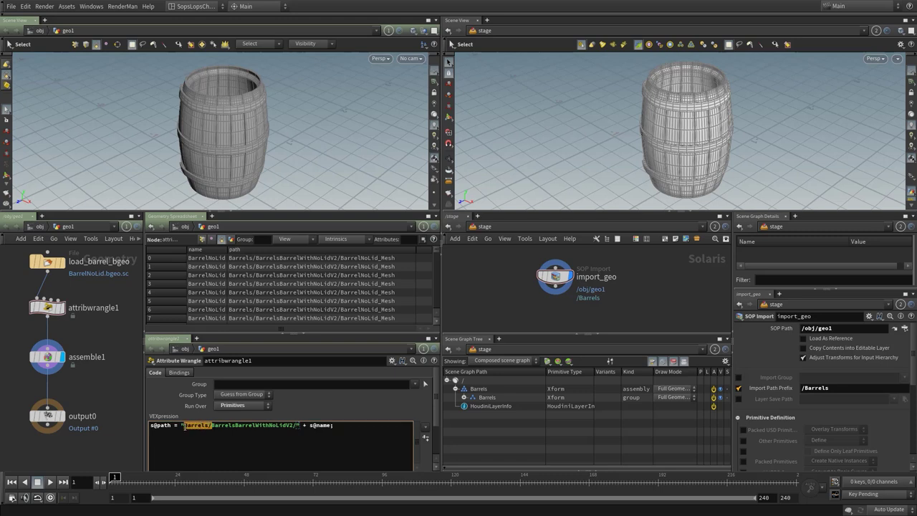
key(BackSpace)
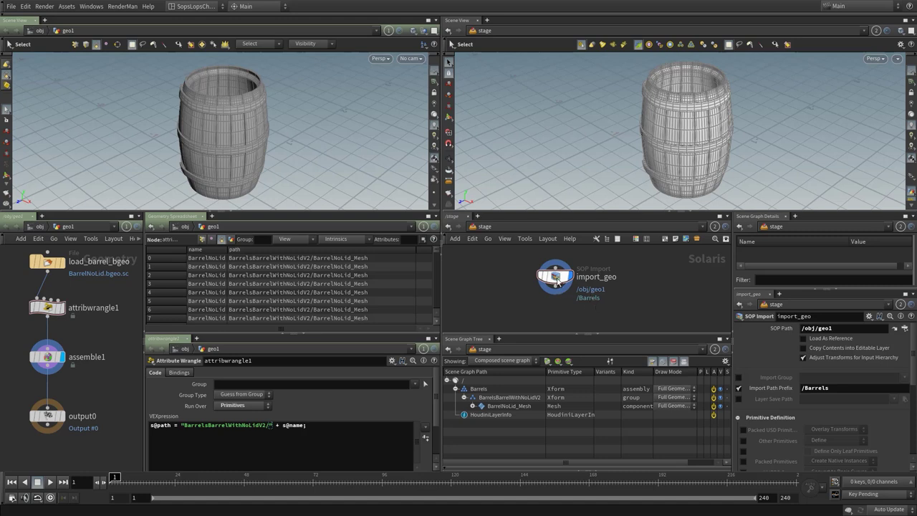
drag(557, 281, 543, 281)
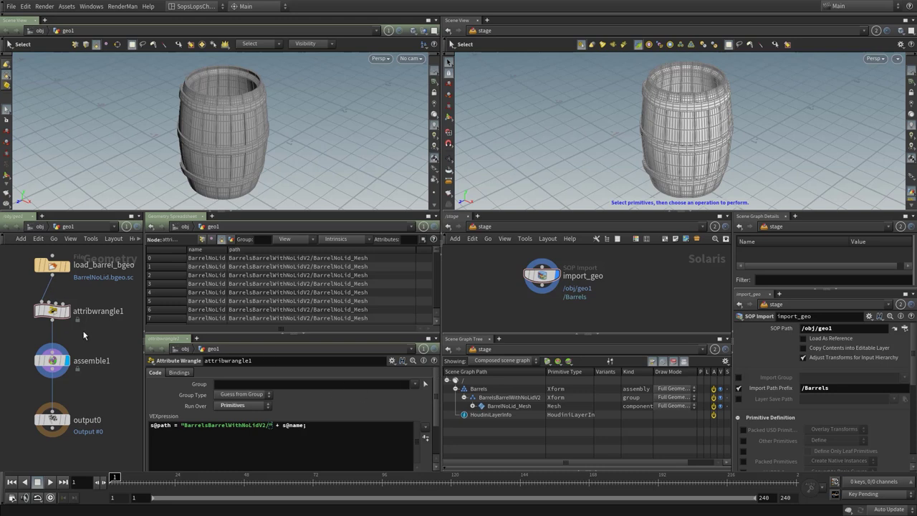
middle_drag(91, 336, 72, 341)
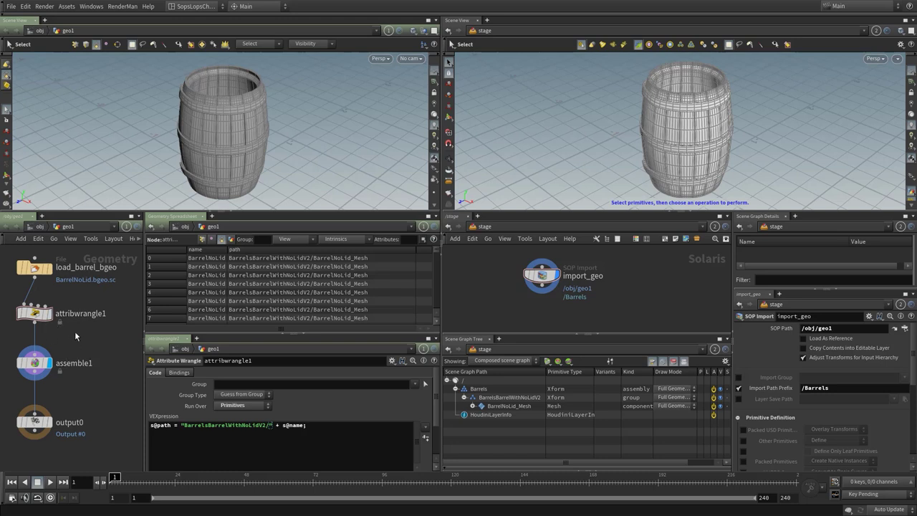
Add a Material Network node inside geo1 and place it beside the main node chain near assemble1.
key(Tab)
text(ma)
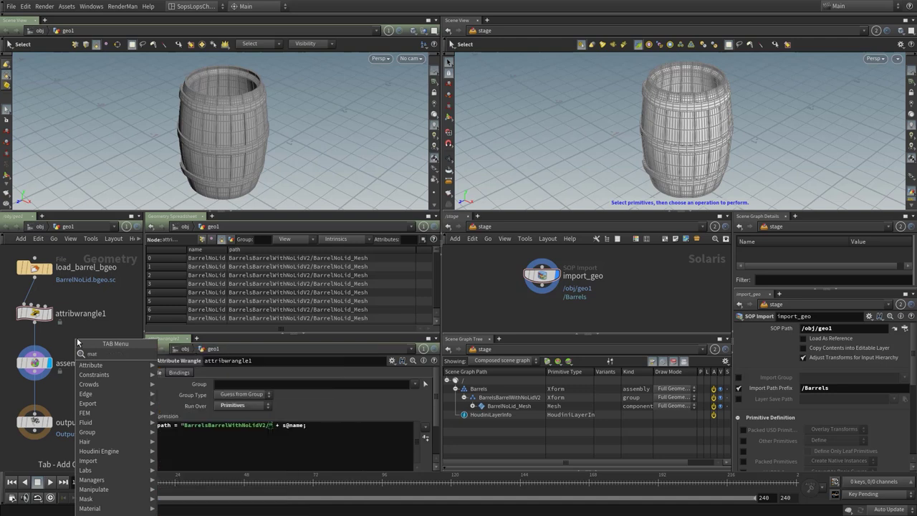
text(tern)
key(Return)
click(78, 341)
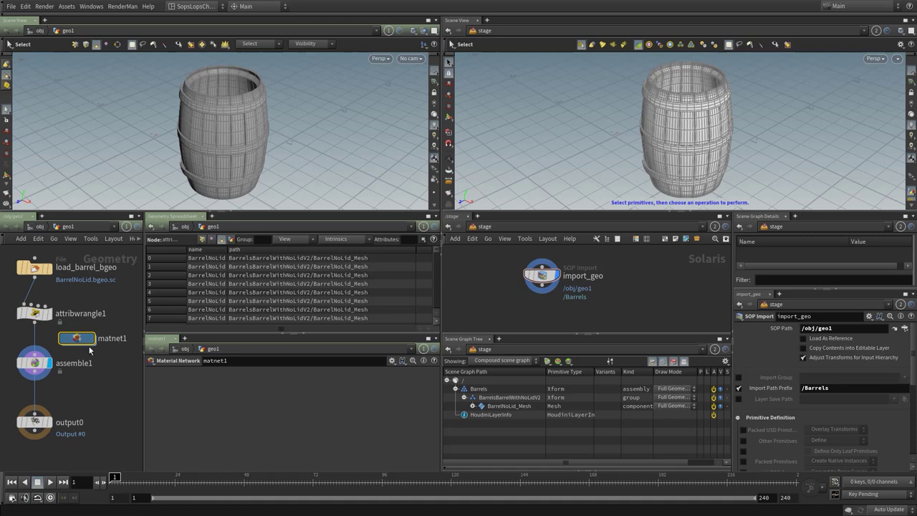
drag(78, 341, 112, 390)
Insert a Material node between assemble1 and output0, space the nodes out, and set the display flag on output0.
scroll(77, 391, up, 1)
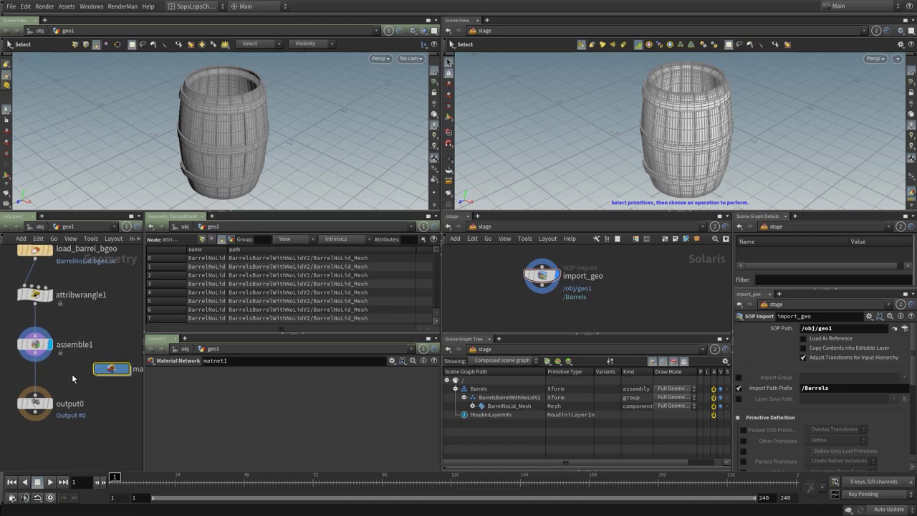
scroll(74, 379, up, 2)
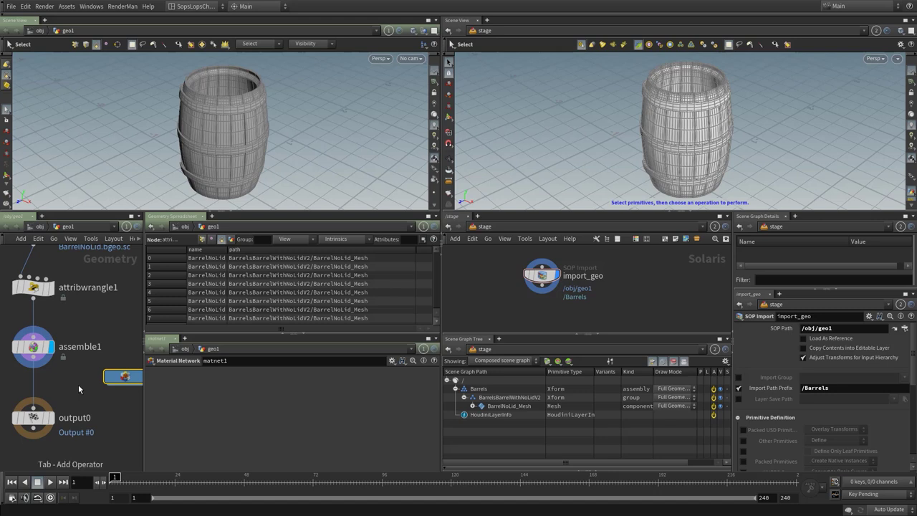
key(Tab)
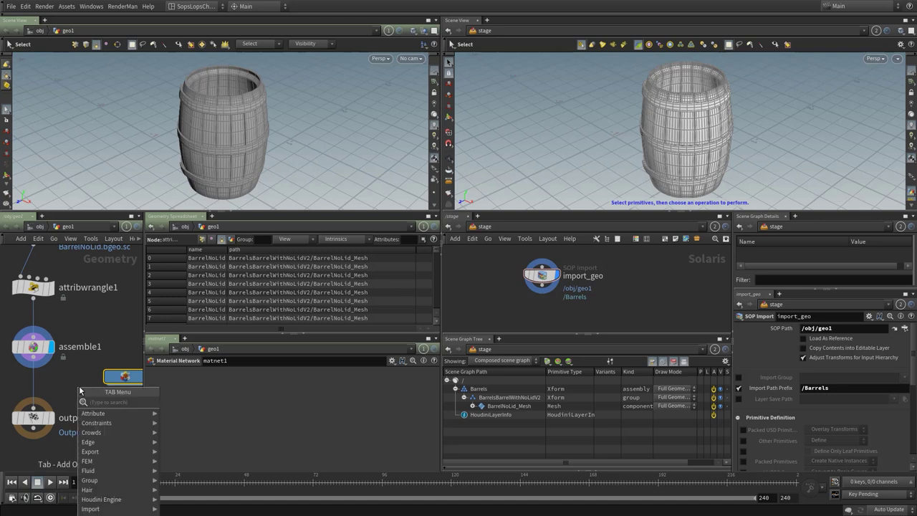
text(mater)
key(Return)
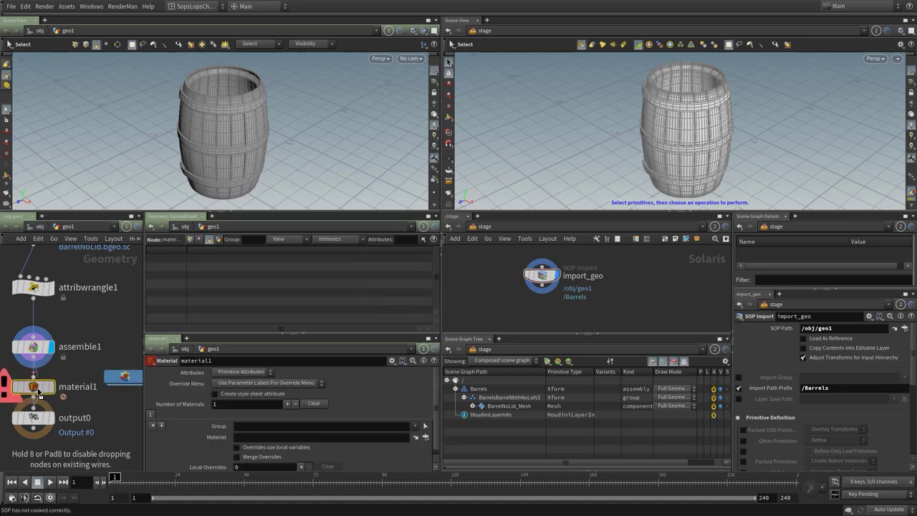
click(32, 388)
click(94, 377)
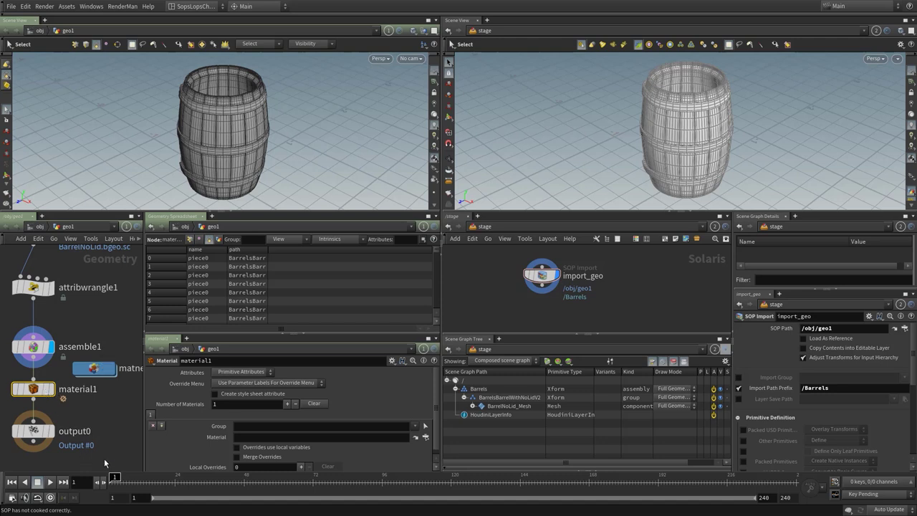
drag(104, 459, 38, 405)
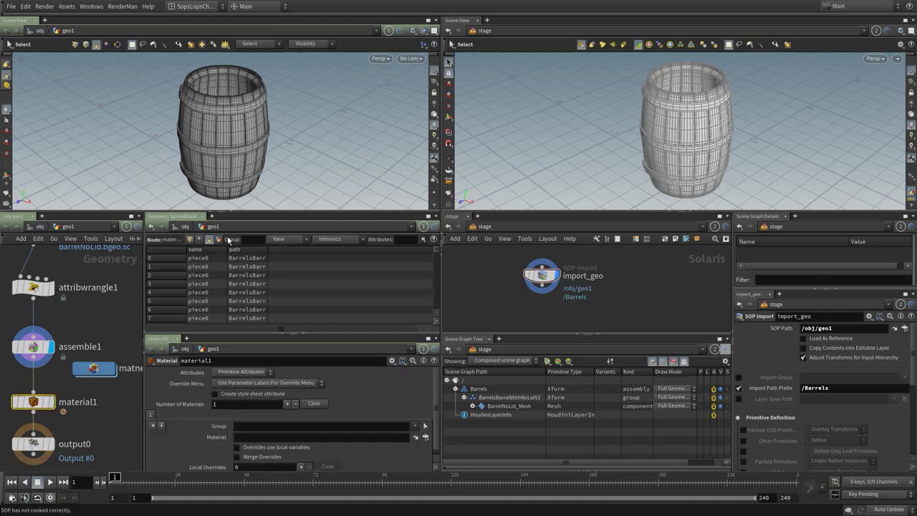
click(51, 402)
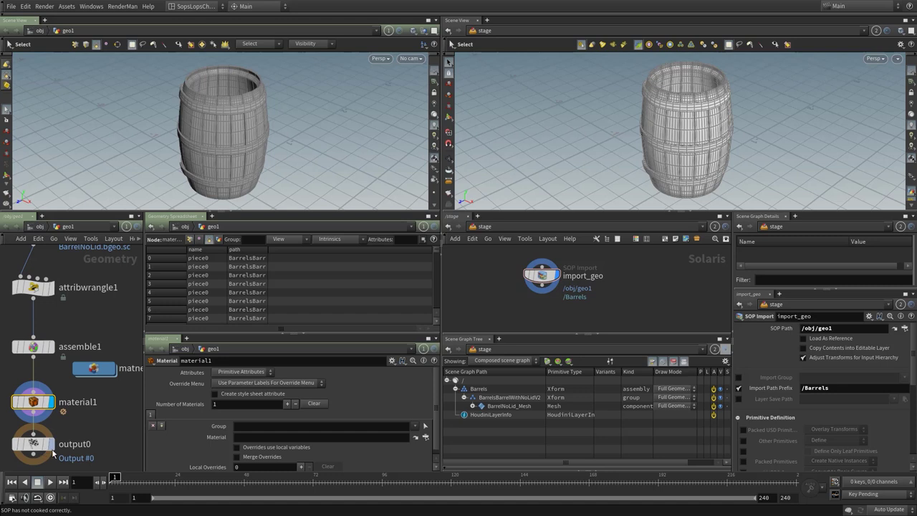
click(52, 446)
Go inside the matnet1 network and add a Principled Shader node.
click(99, 373)
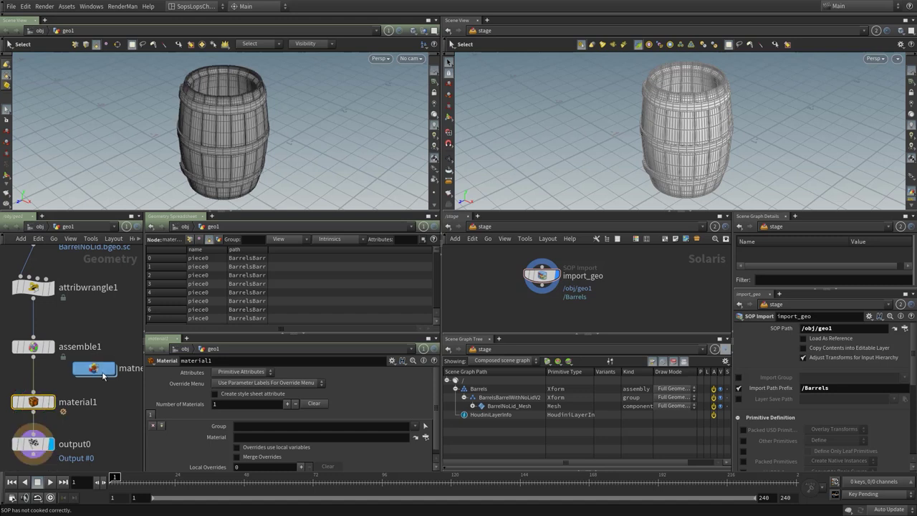
double_click(99, 373)
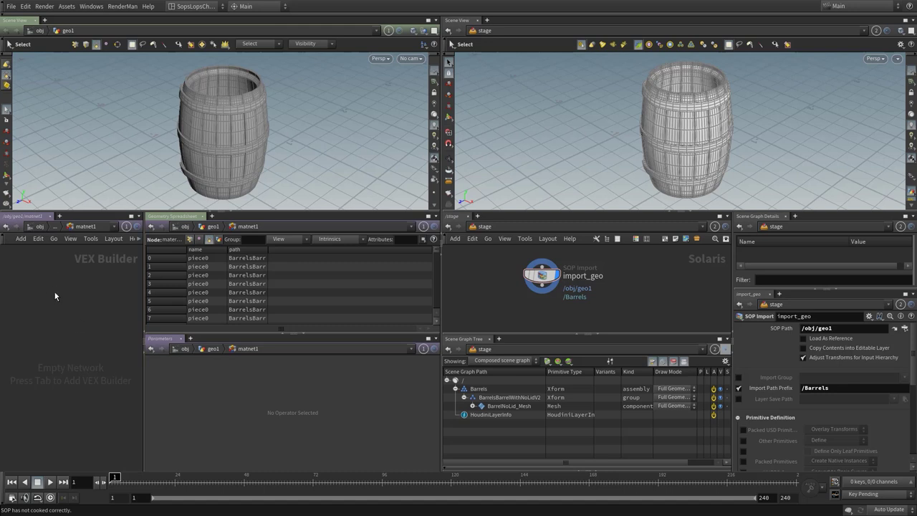
key(Tab)
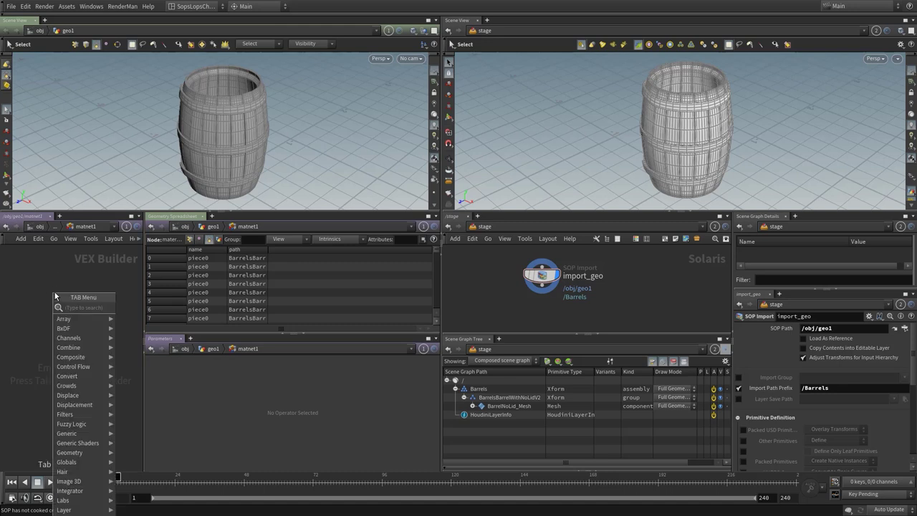
text(princi)
key(Return)
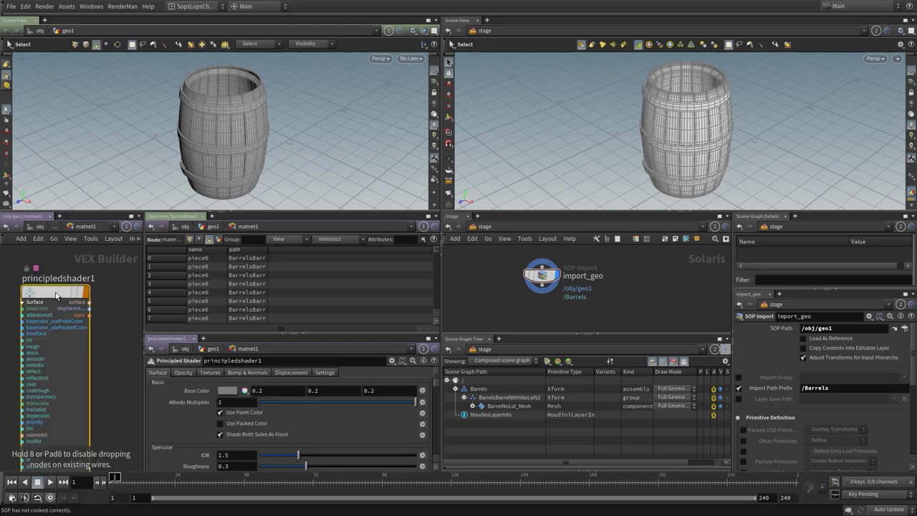
click(56, 295)
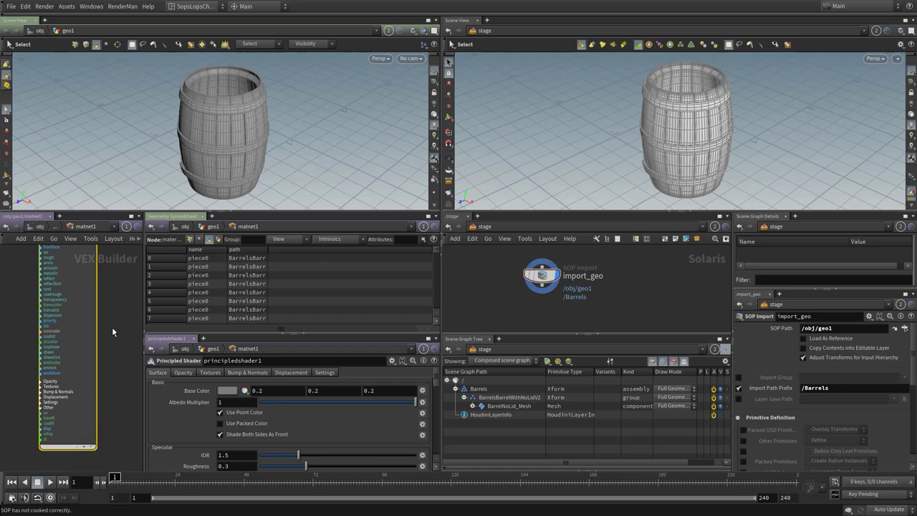
Collapse the principledshader1 node's connector list to its compact form and reposition the node in the network.
click(87, 444)
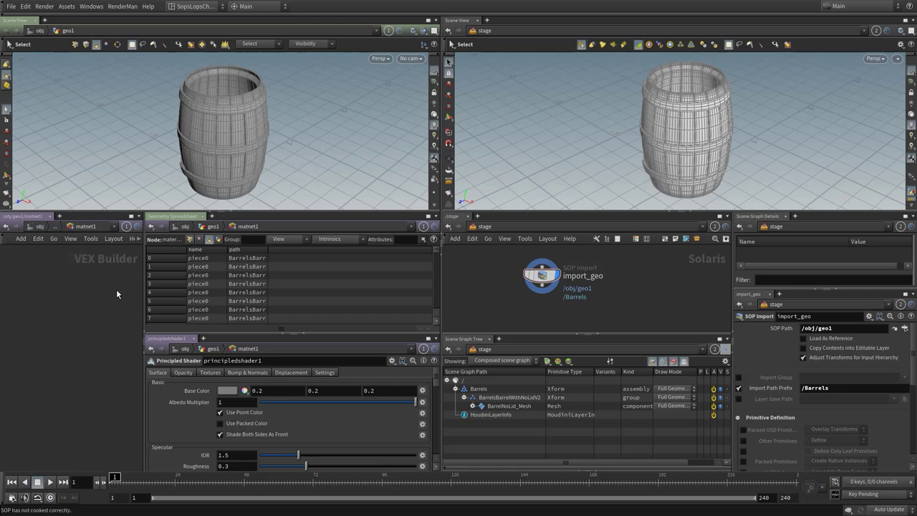
key(h)
scroll(95, 405, up, 3)
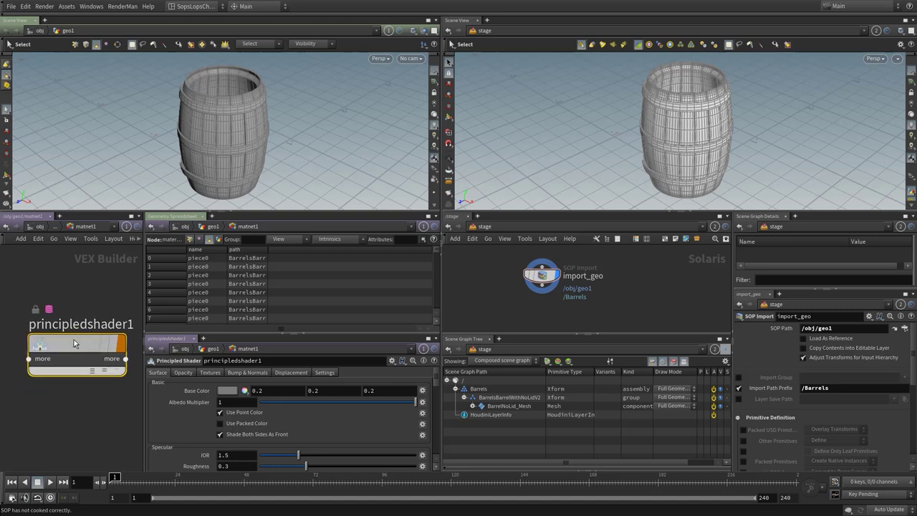
drag(74, 339, 64, 328)
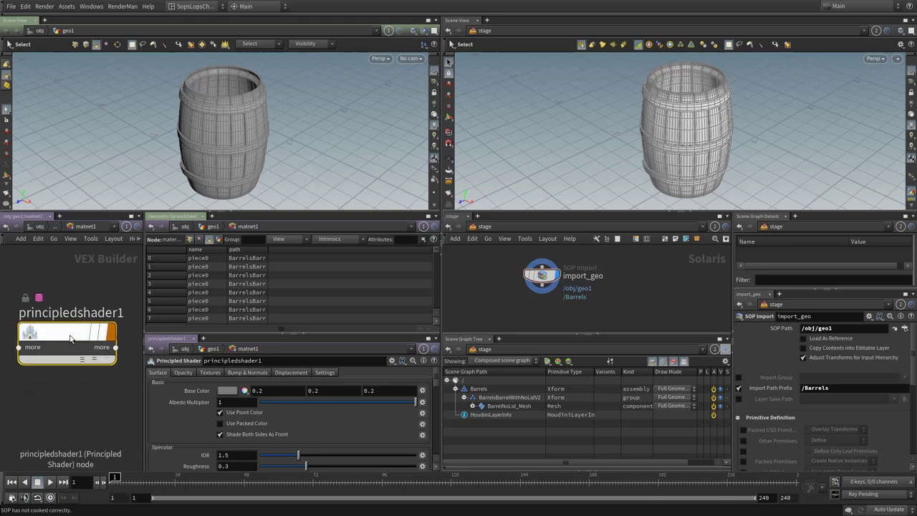
Enlarge the shader's parameter area and set principledshader1's Base Color to white (1, 1, 1).
click(284, 331)
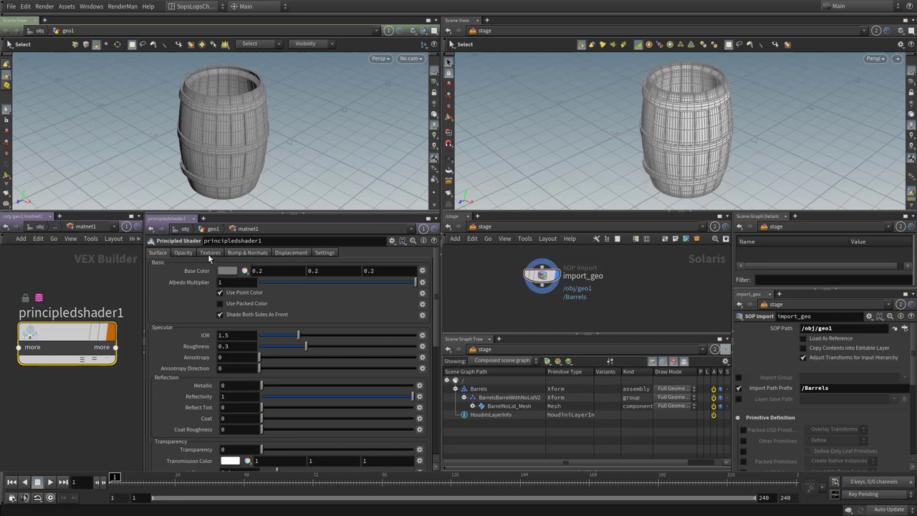
click(227, 271)
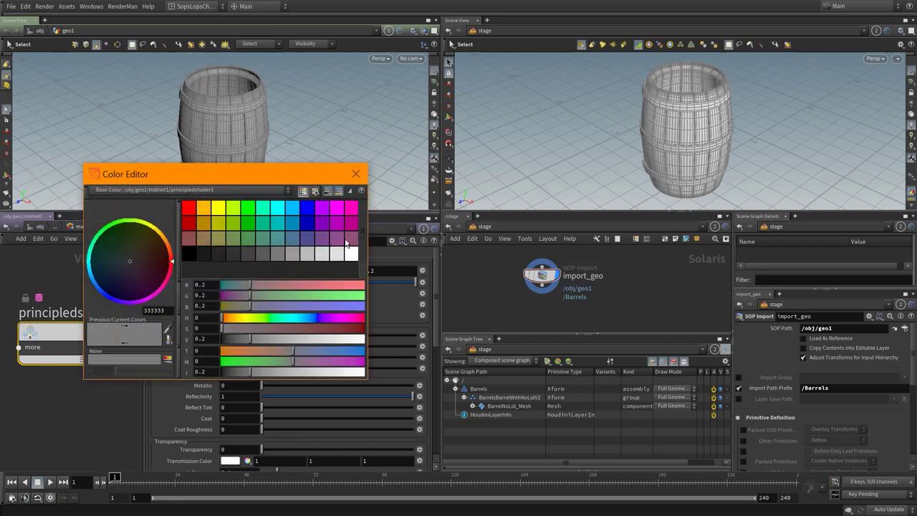
click(354, 256)
click(356, 173)
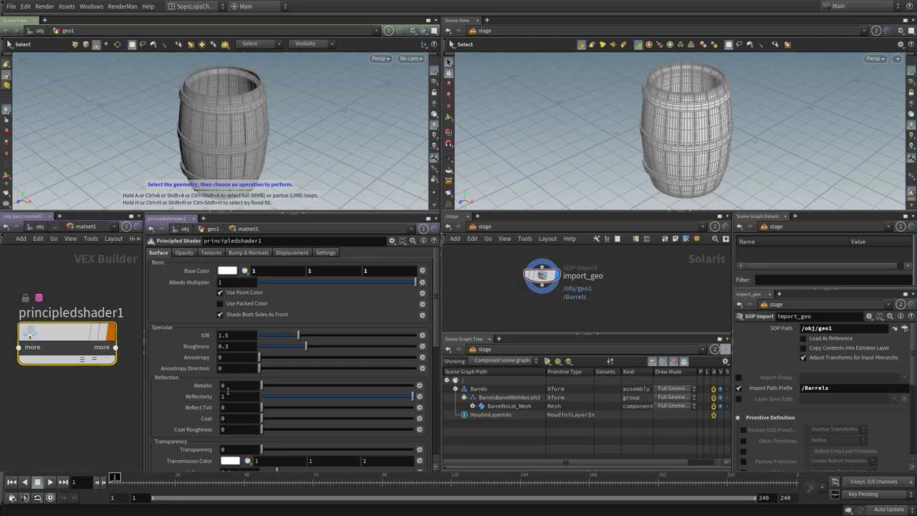
Enable Use Texture for principledshader1's Base Color and open the image chooser for its texture file.
click(208, 253)
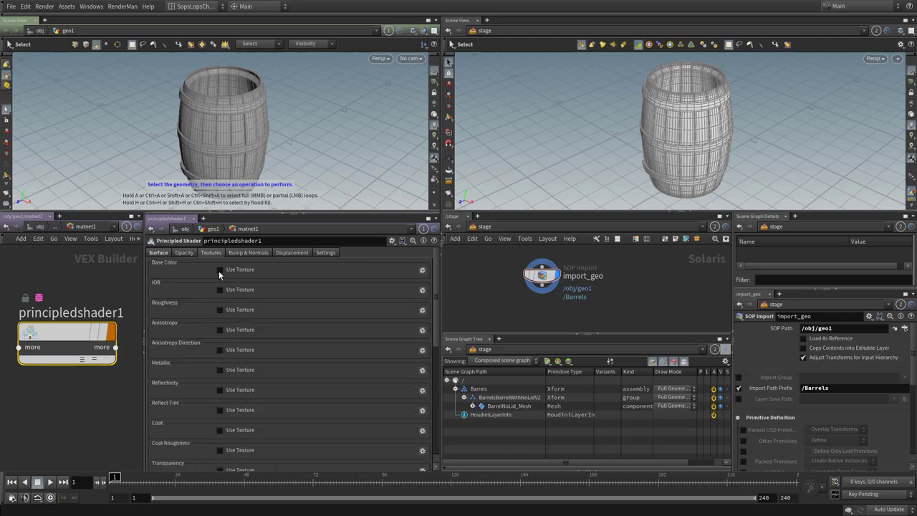
click(219, 270)
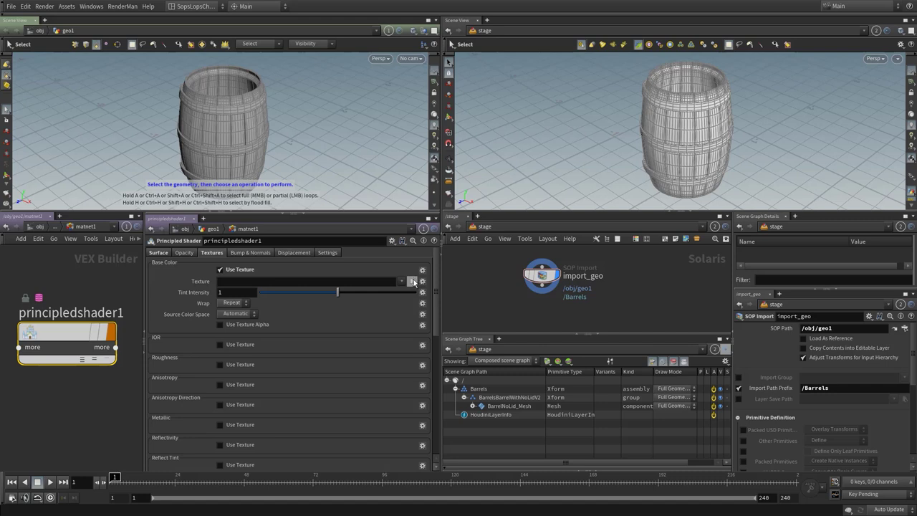
click(413, 280)
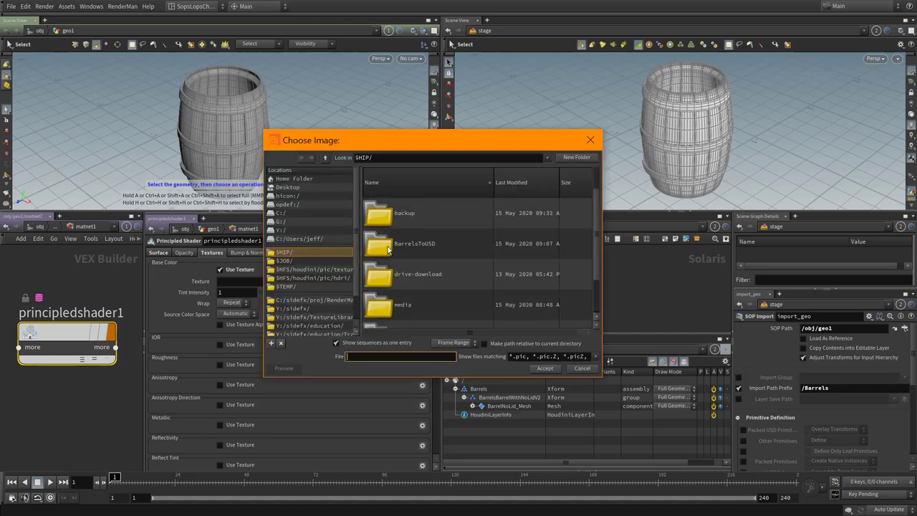
Browse the image chooser to the $HIP/BarrelsToUSD/Assets/Barrels/Textures folder.
click(296, 252)
scroll(404, 254, down, 2)
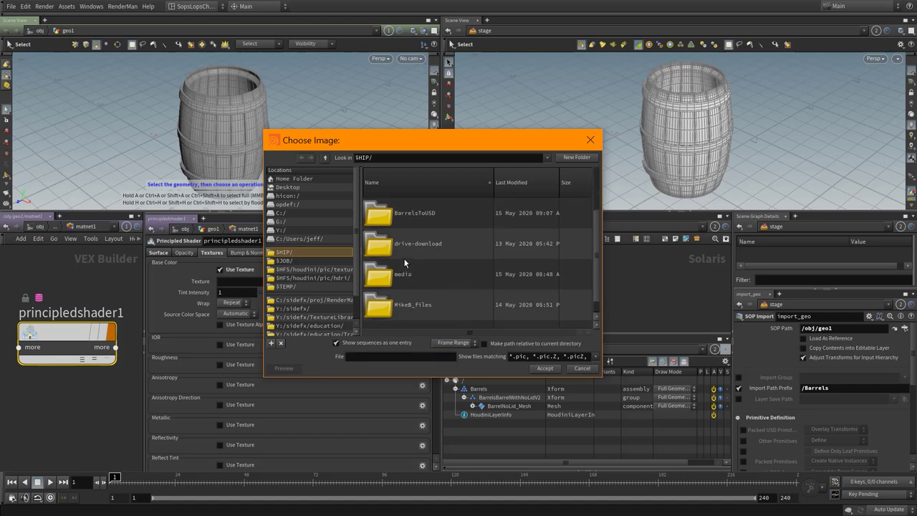
scroll(384, 292, up, 3)
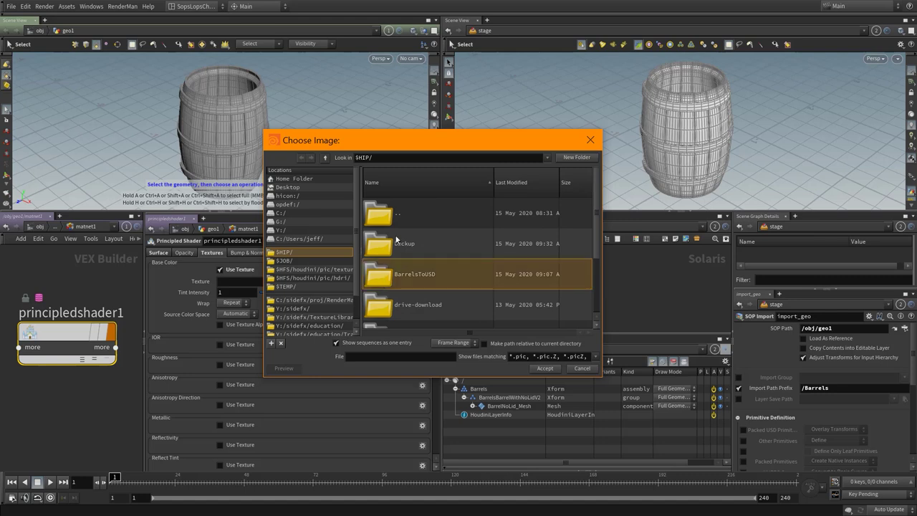
double_click(381, 280)
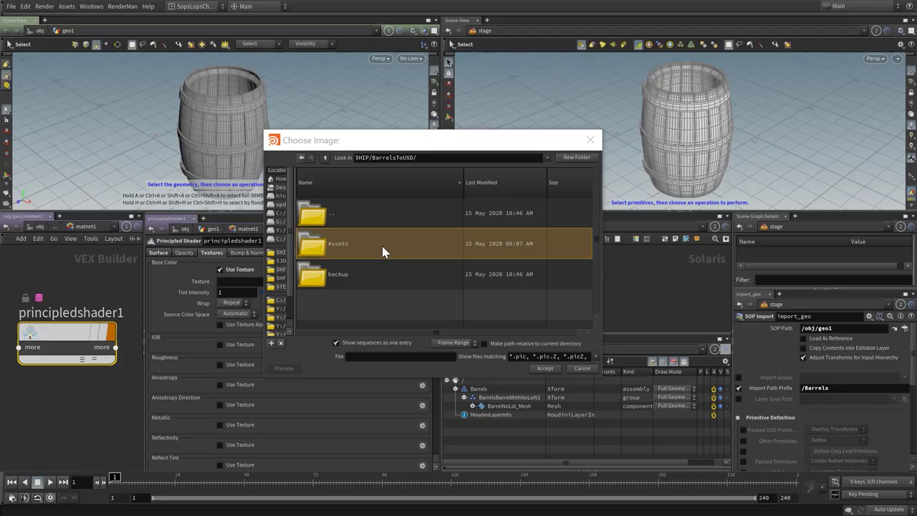
double_click(363, 251)
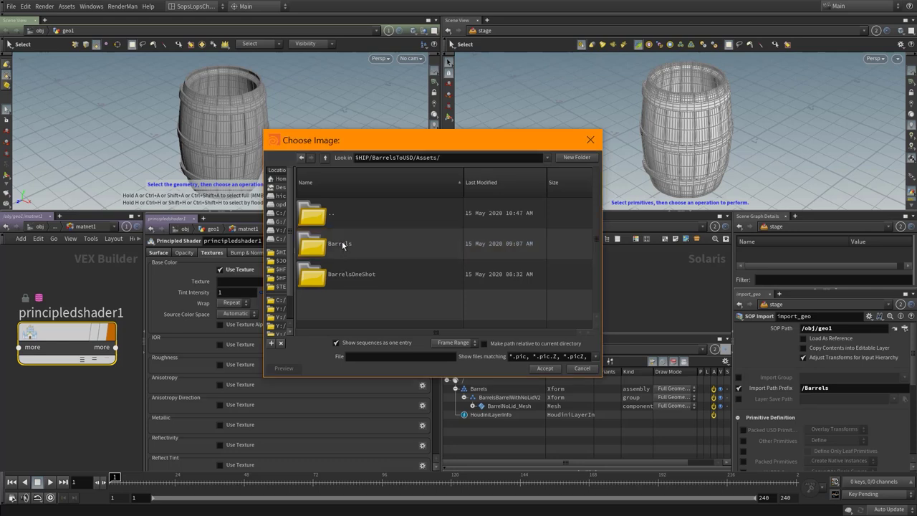
double_click(343, 245)
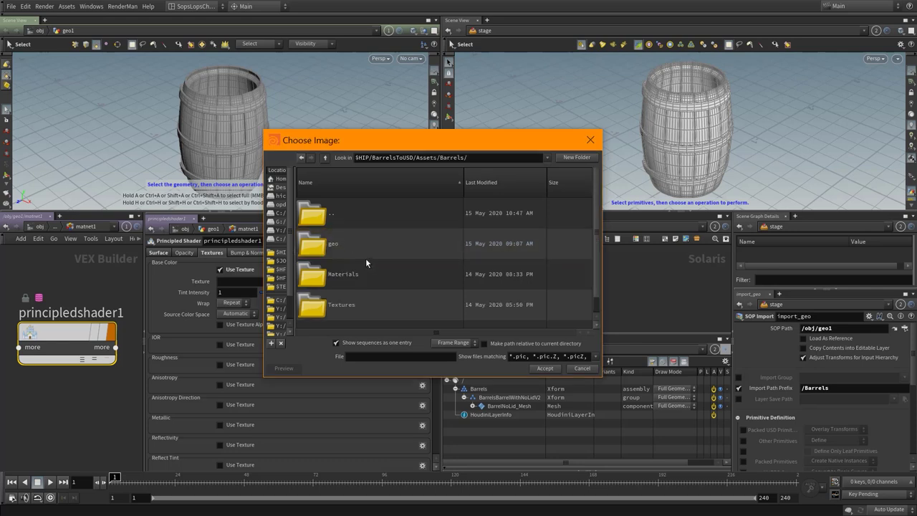
double_click(339, 299)
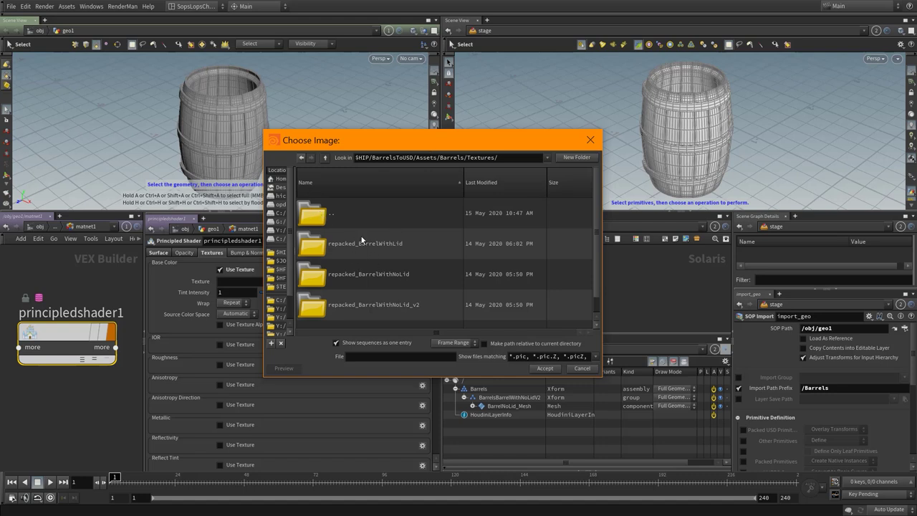
Reposition and enlarge the image chooser, and open the repacked_BarrelWithNoLid texture folder.
drag(452, 132, 476, 84)
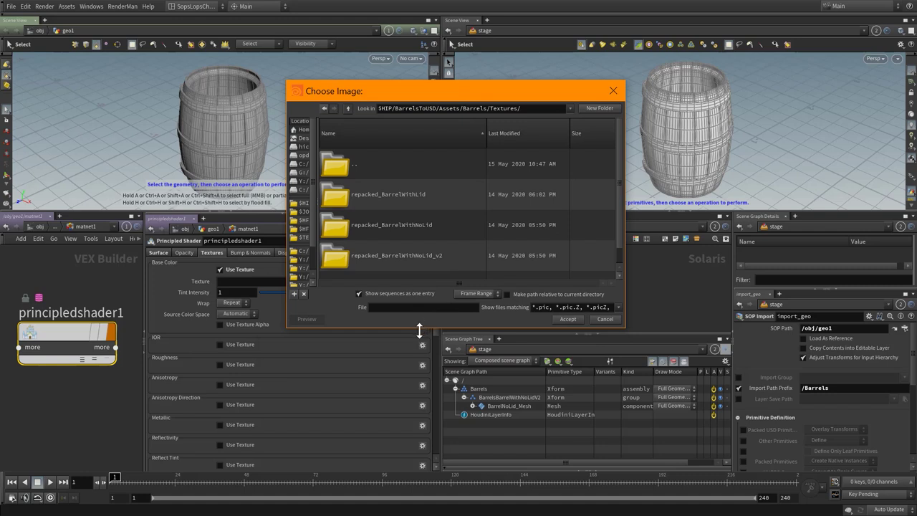
drag(420, 331, 420, 383)
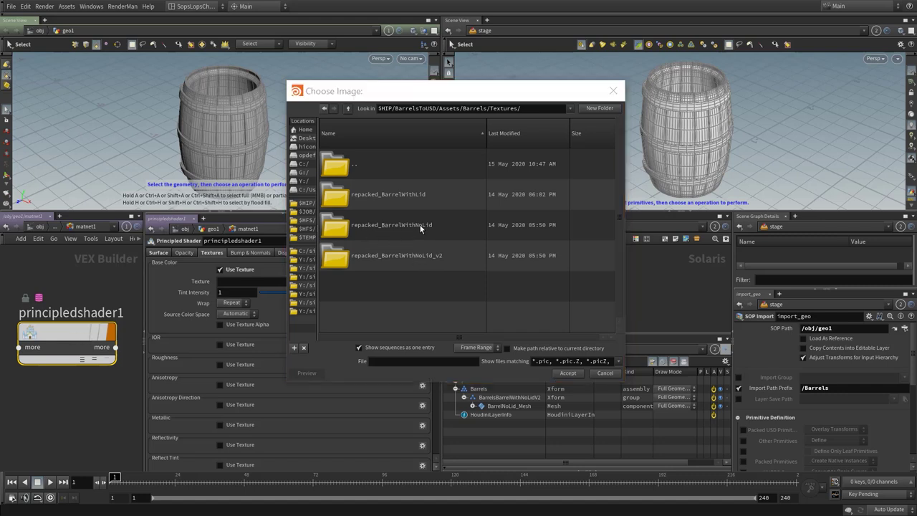
click(418, 226)
double_click(418, 225)
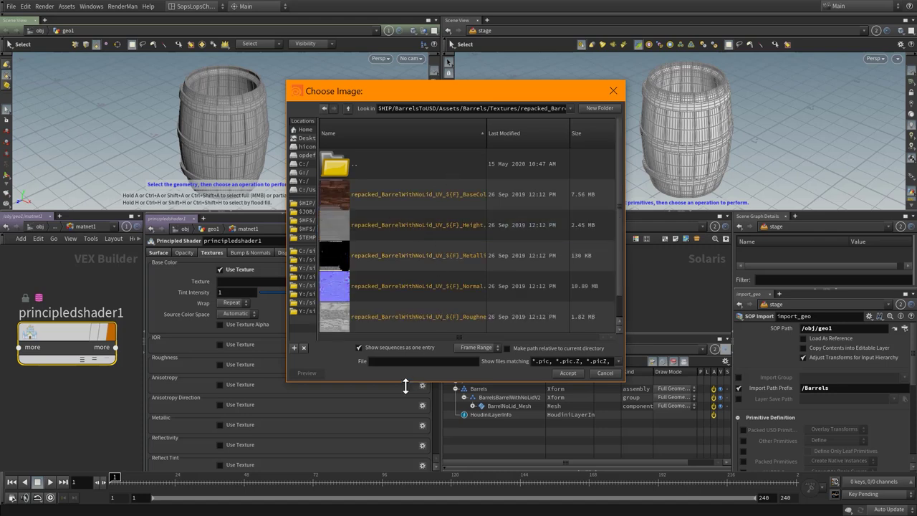
drag(414, 381, 404, 433)
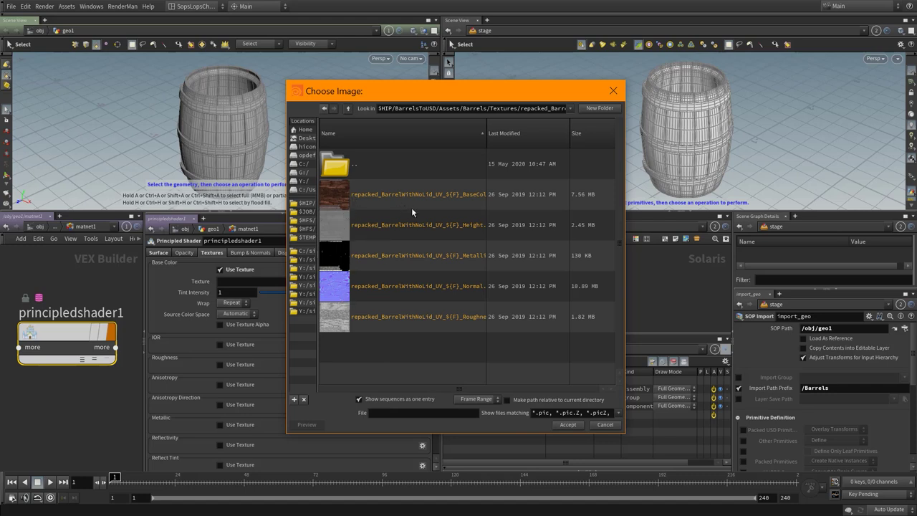
Widen the file name column and load repacked_BarrelWithNoLid_UV_${F}_BaseColor.png as principledshader1's Base Color texture.
drag(487, 151, 542, 147)
click(432, 195)
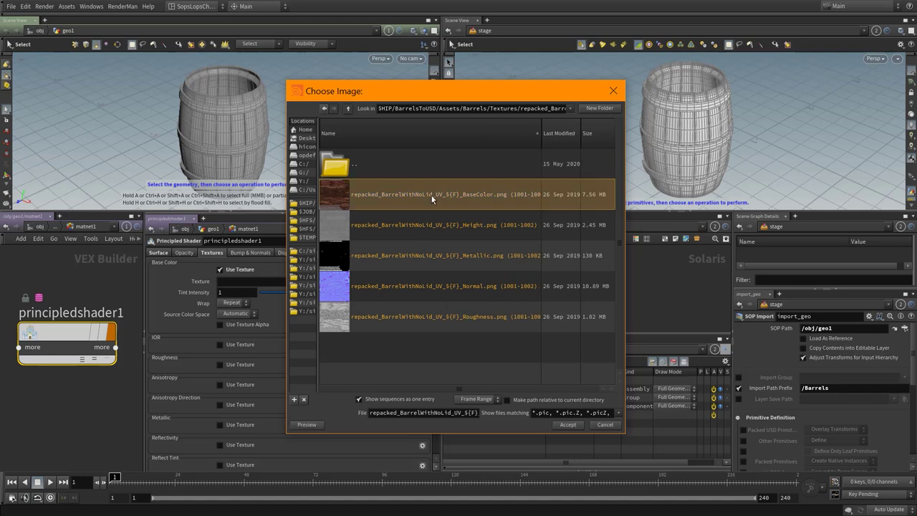
click(571, 423)
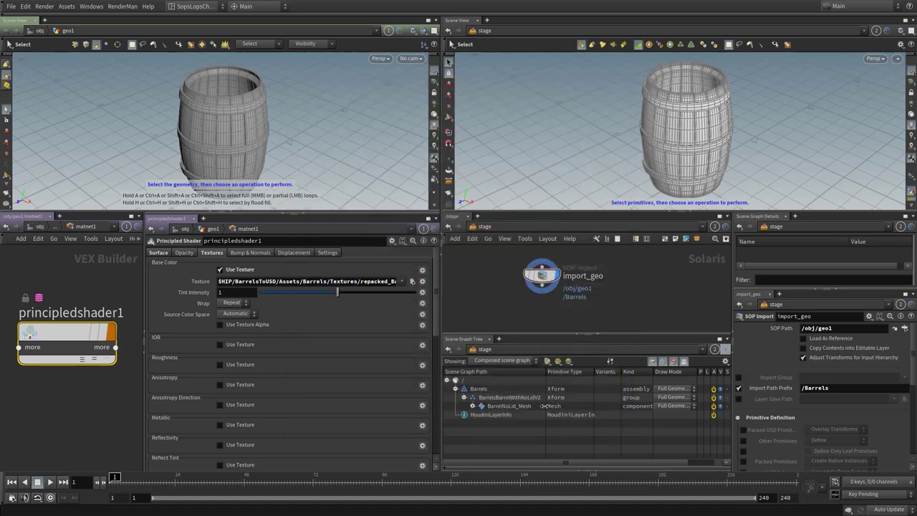
Examine the full Base Color texture path through to its frame token and file name.
click(349, 281)
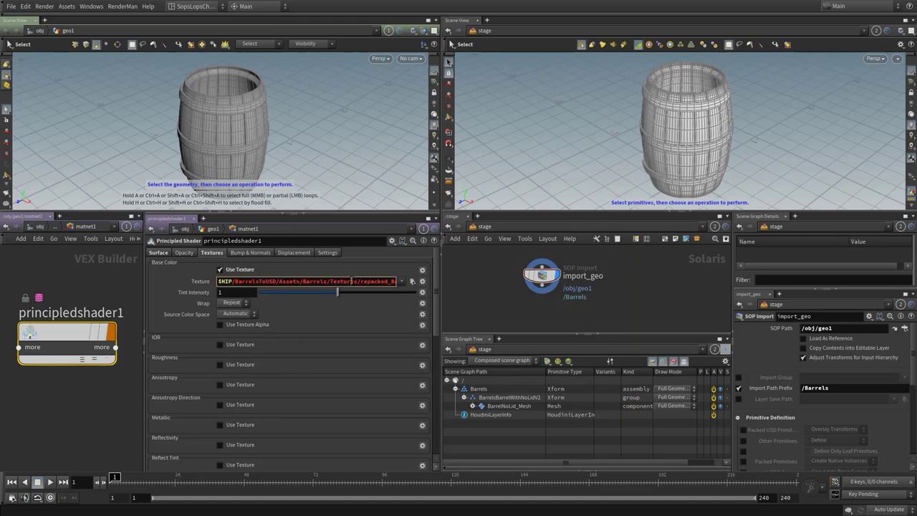
drag(349, 280, 405, 281)
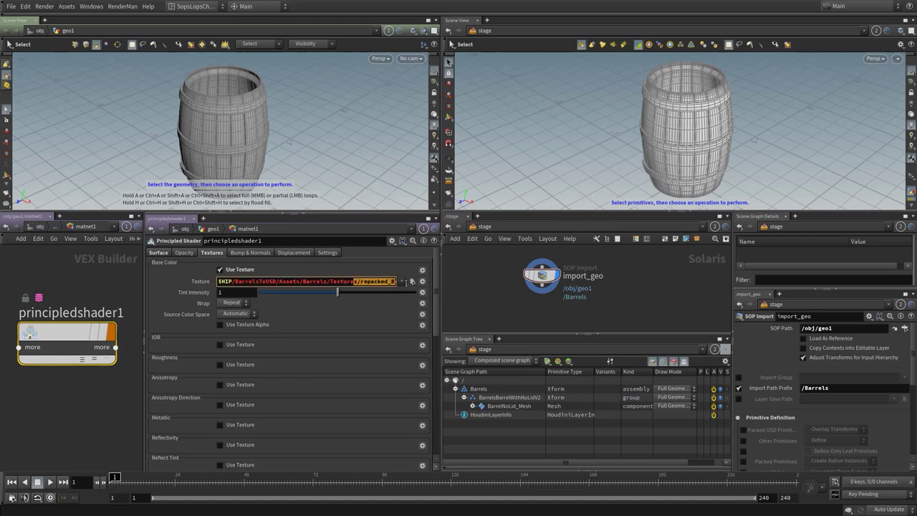
click(366, 282)
key(Right)
key(Right)
key(Right)
key(Right)
key(Right)
key(Right)
key(Right)
key(Right)
key(Right)
key(Right)
key(Right)
key(Right)
key(Right)
key(Right)
key(Right)
key(Right)
key(Right)
key(Right)
key(Right)
key(Right)
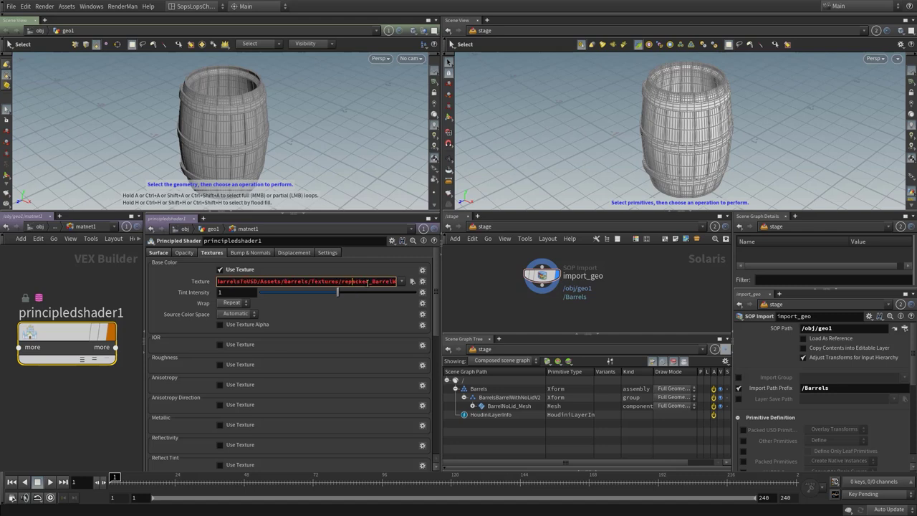
key(Right)
key(Right)
key(Right)
key(Right)
key(Right)
key(Right)
key(Right)
key(Right)
key(Right)
key(Right)
key(Right)
key(Right)
key(Right)
key(Right)
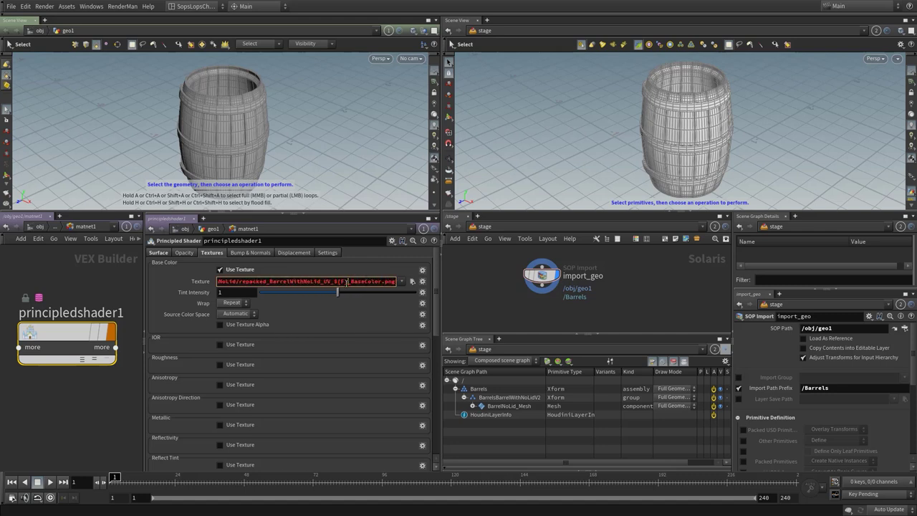
drag(313, 281, 154, 278)
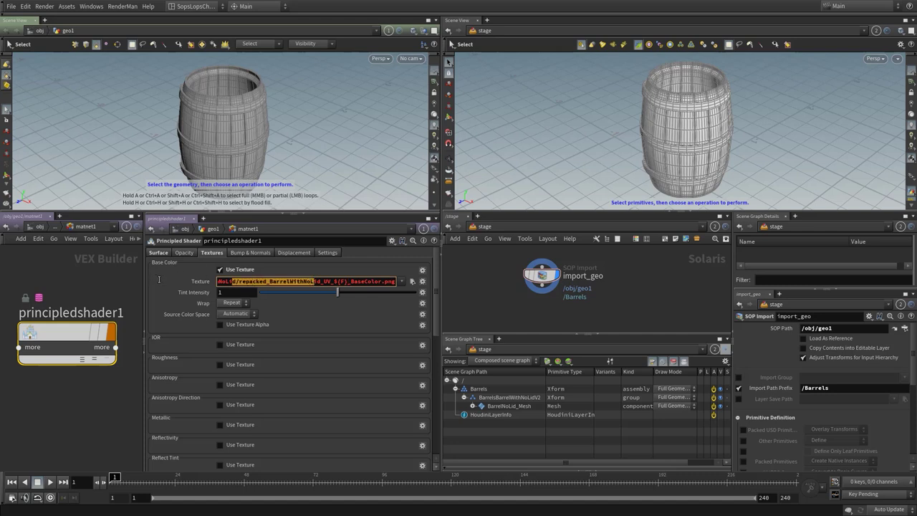
Reopen the image chooser for Base Color and pick the repacked_BarrelWithNoLid_UV_${F}_BaseColor.png sequence again.
click(412, 280)
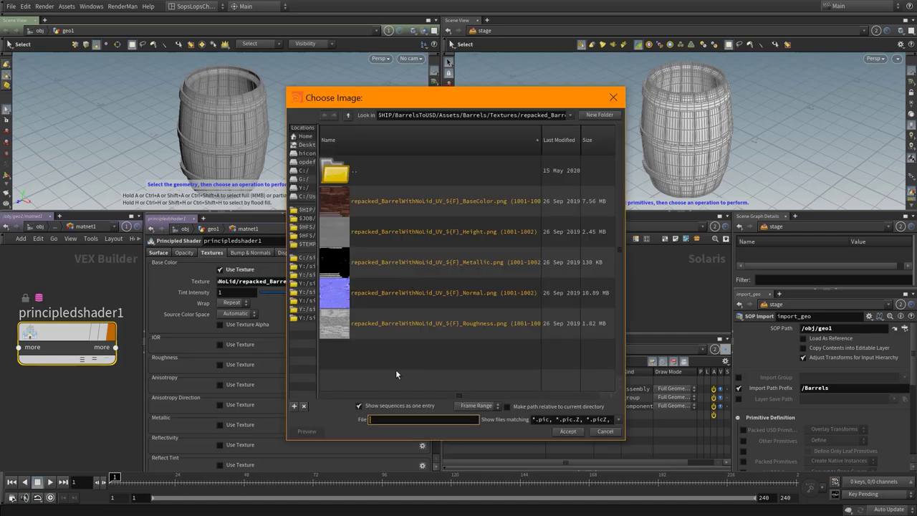
click(568, 431)
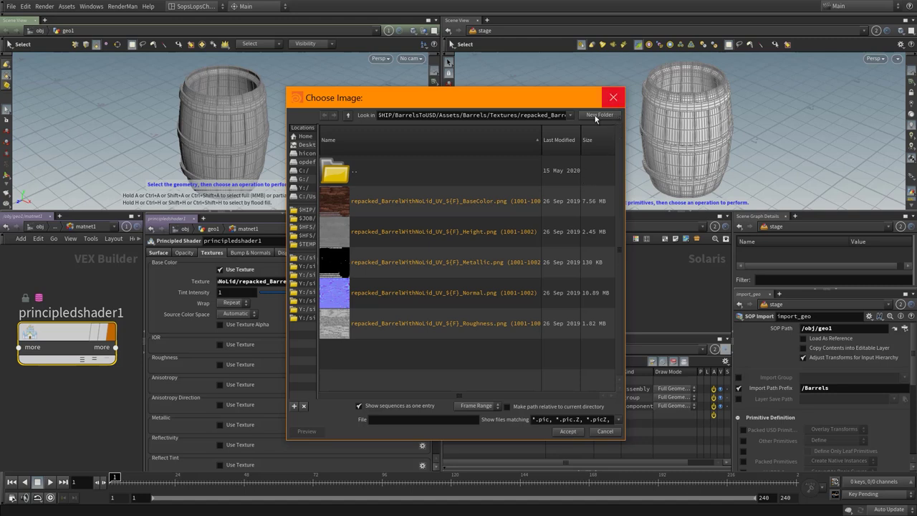
click(447, 204)
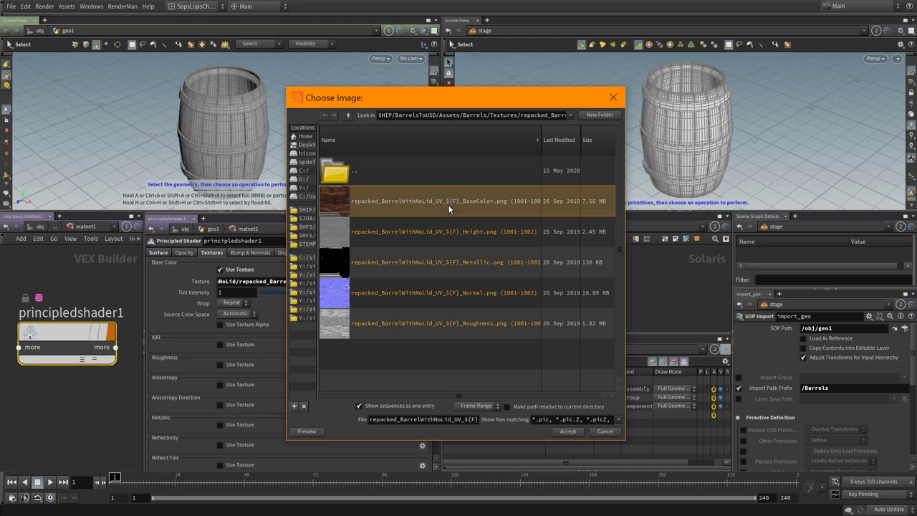
click(577, 431)
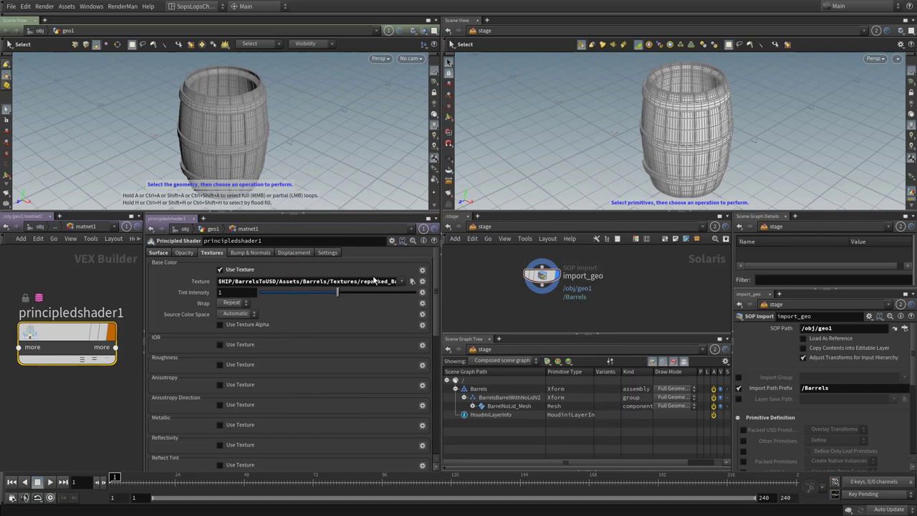
Replace the ${F} token in the Base Color texture path with %(UDIM)d.
drag(376, 280, 448, 288)
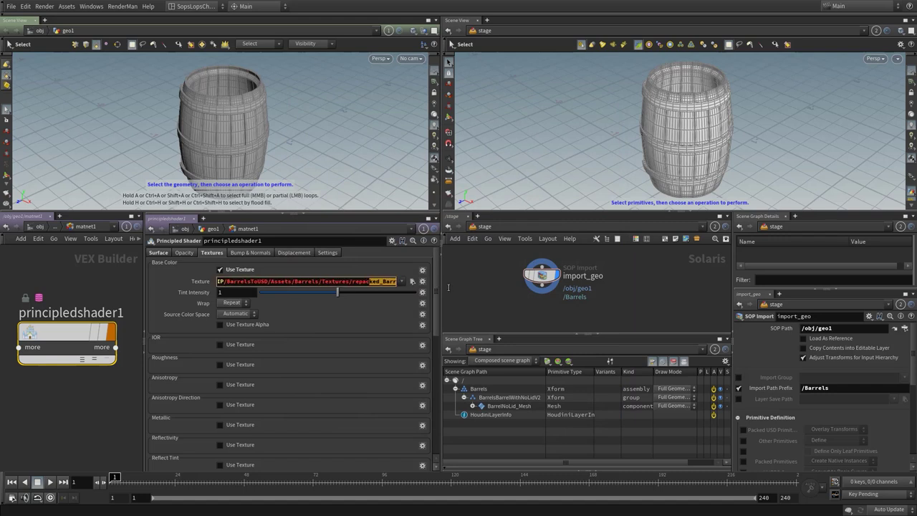
drag(387, 283, 396, 284)
key(Right)
key(Right)
key(Right)
key(Right)
key(Right)
key(Right)
key(Right)
key(Right)
key(Right)
key(Right)
key(Right)
key(Right)
key(Right)
key(Right)
key(Right)
key(Right)
key(Right)
key(Right)
key(Right)
key(Right)
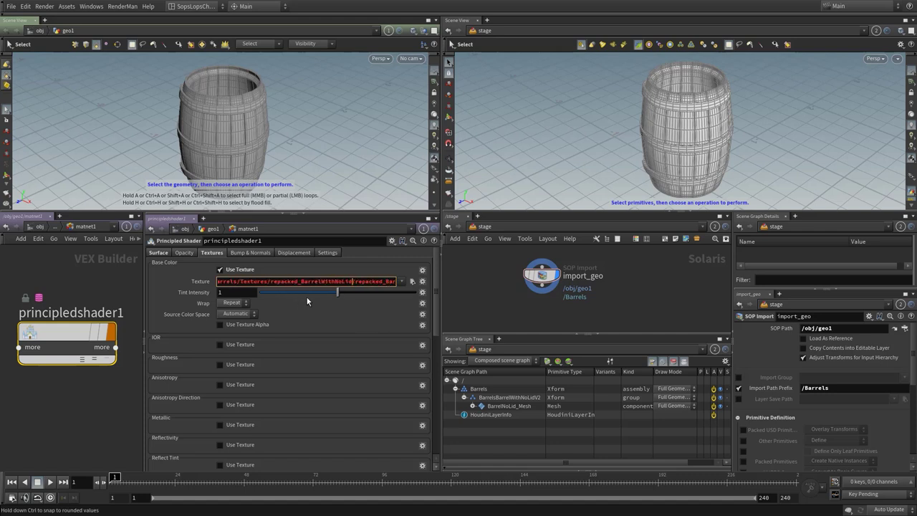
key(Right)
key(Right)
key(Right)
key(Right)
key(Right)
key(Right)
key(Right)
key(Right)
key(Right)
key(Right)
key(Right)
key(Right)
key(Right)
key(Right)
key(Right)
key(Right)
key(Right)
key(Right)
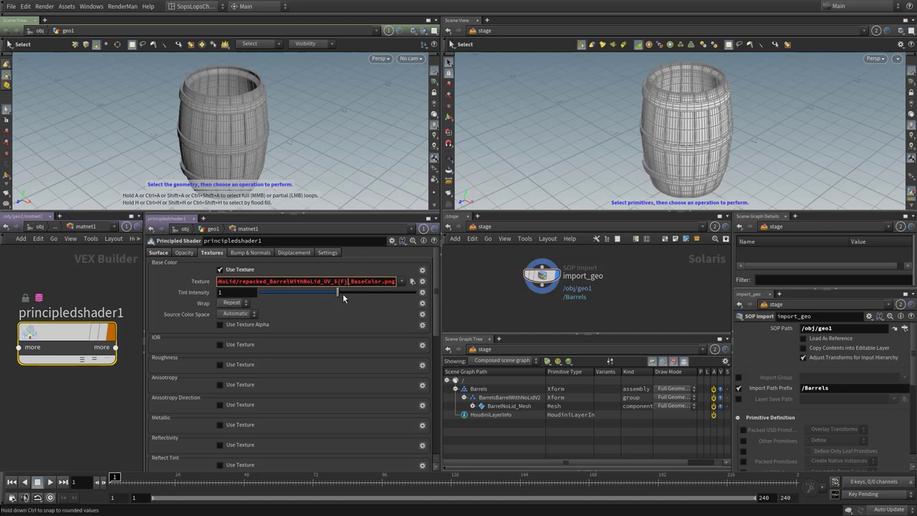
key(BackSpace)
key(BackSpace)
key(BackSpace)
key(BackSpace)
text(%(UDIM)
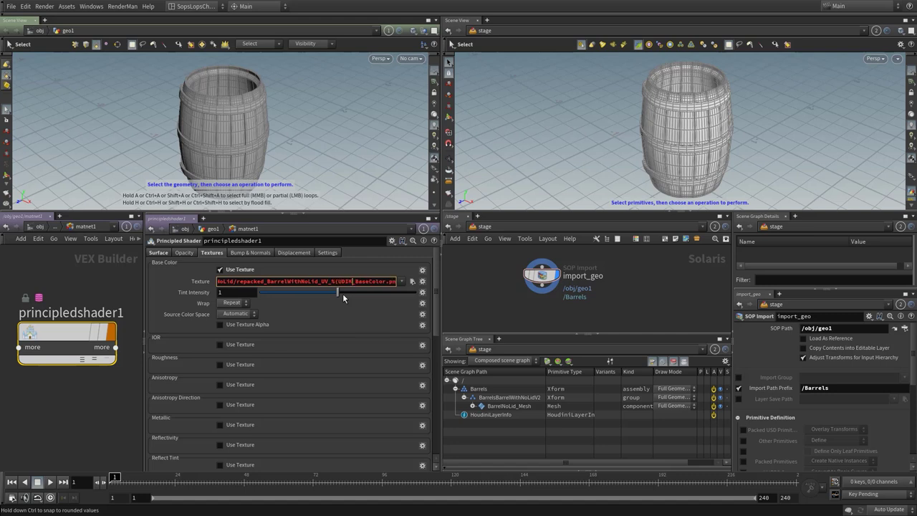
text()d)
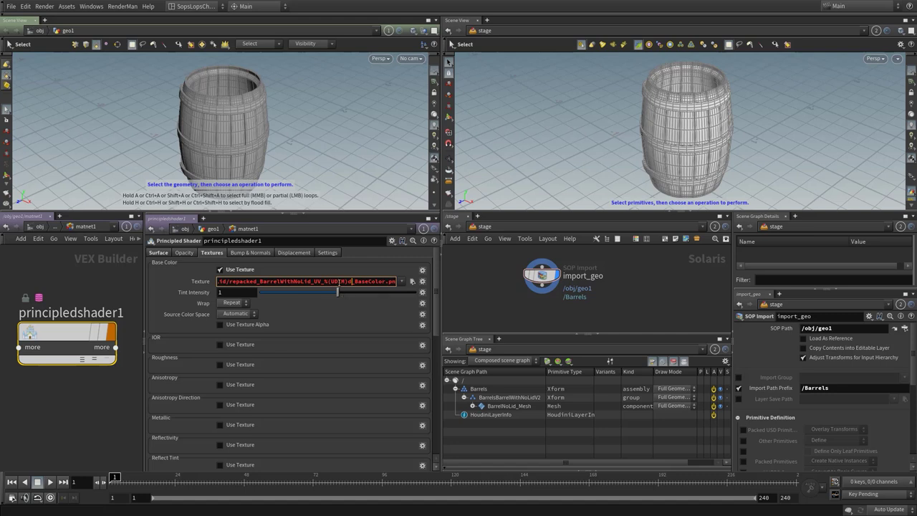
drag(325, 281, 352, 288)
click(289, 314)
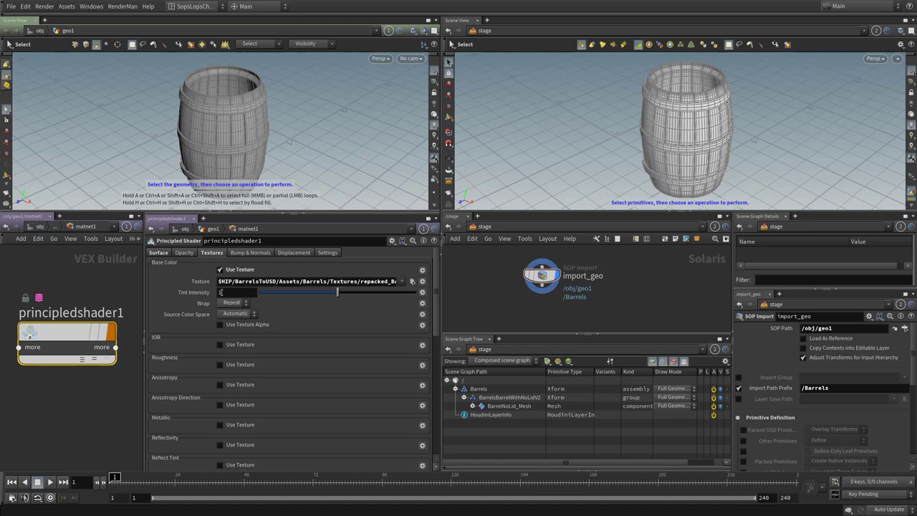
Enable Use Texture for Roughness and load repacked_BarrelWithNoLid_UV_${F}_Roughness.png as its texture.
click(220, 365)
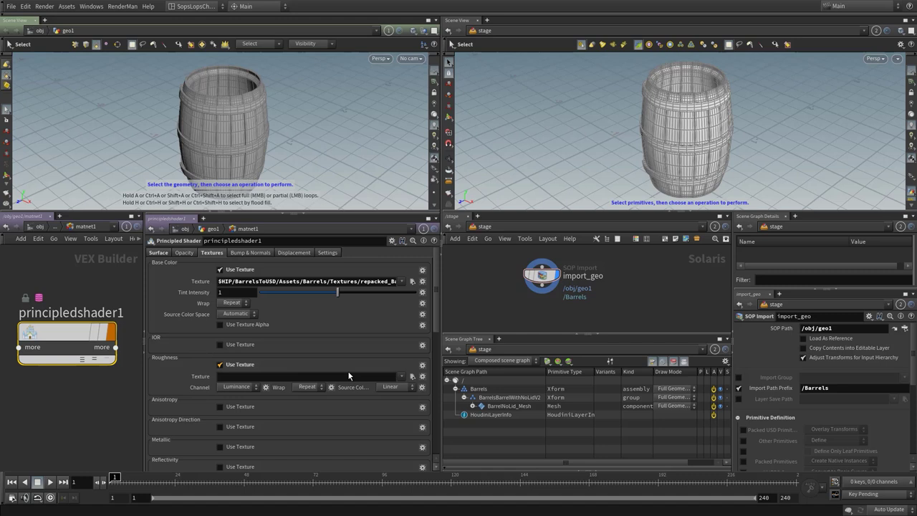
click(412, 378)
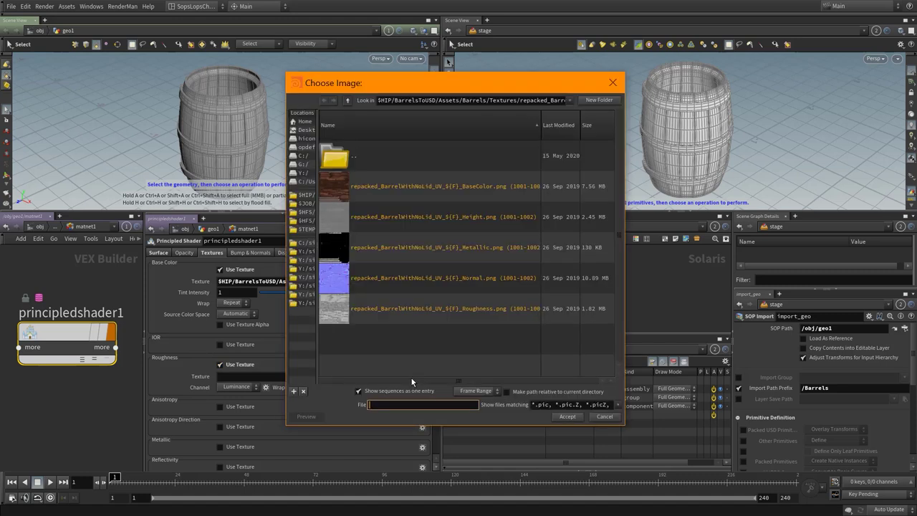
click(403, 308)
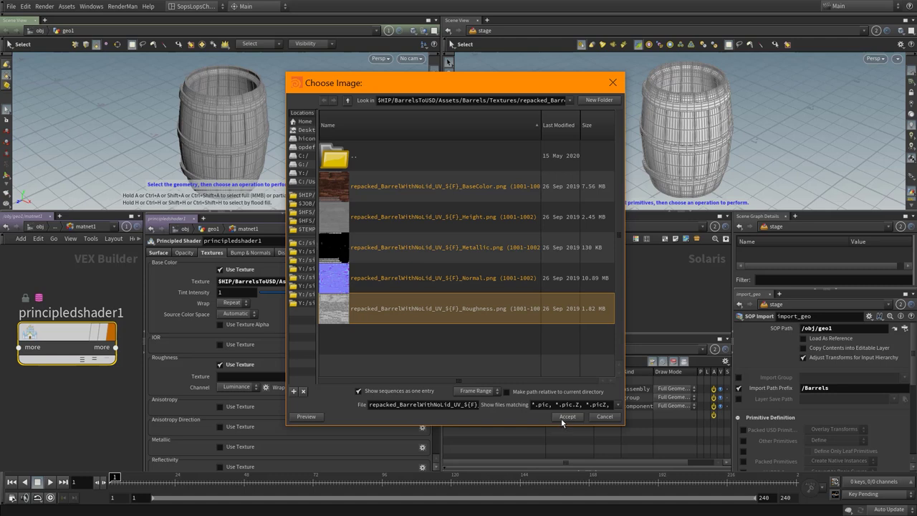
click(563, 416)
Replace the ${F} token in the Roughness texture path with %(UDIM)d.
click(349, 377)
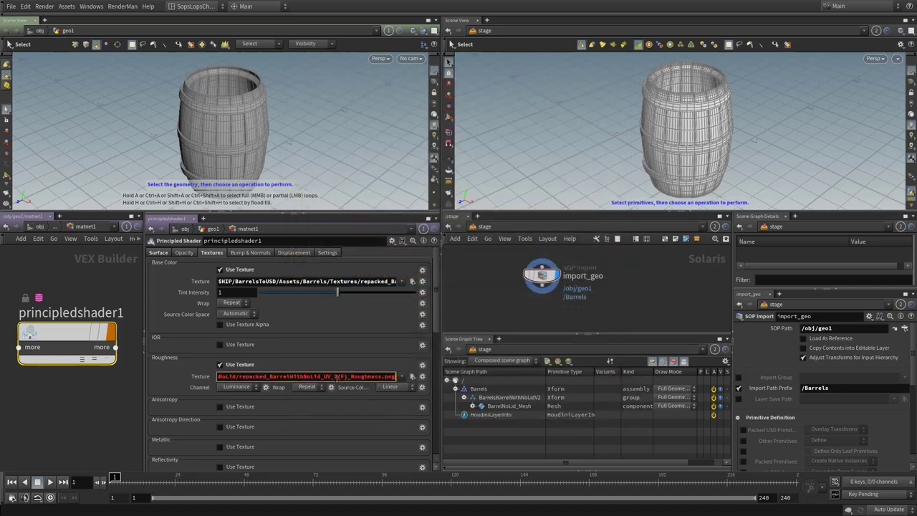
drag(335, 378, 345, 378)
text(%(UDIM)d)
key(Return)
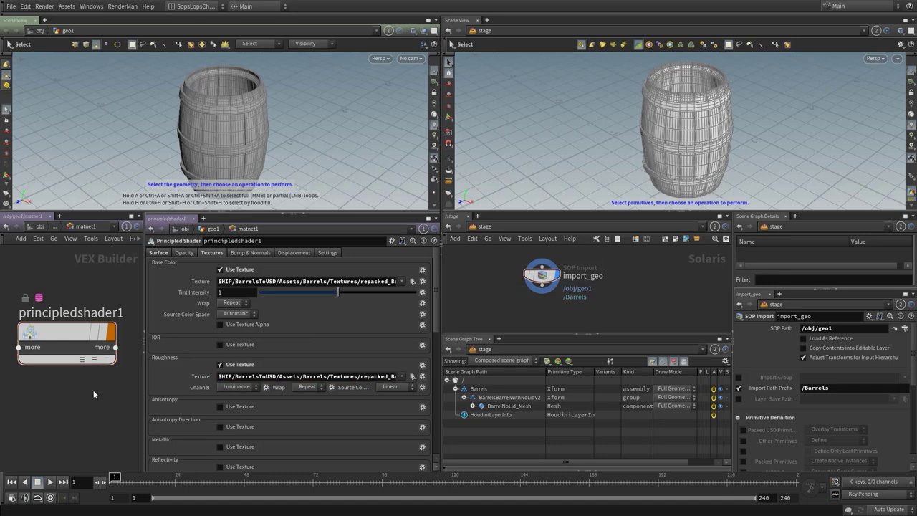
Enable Use Texture for Metallic and load the repacked_BarrelWithNoLid_UV_${F}_Metallic.png sequence as its texture.
scroll(228, 423, down, 1)
click(229, 423)
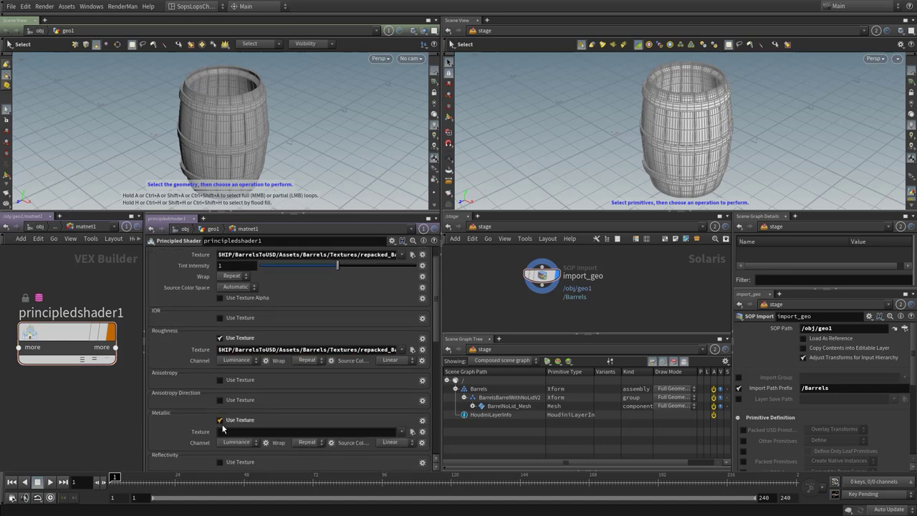
click(411, 432)
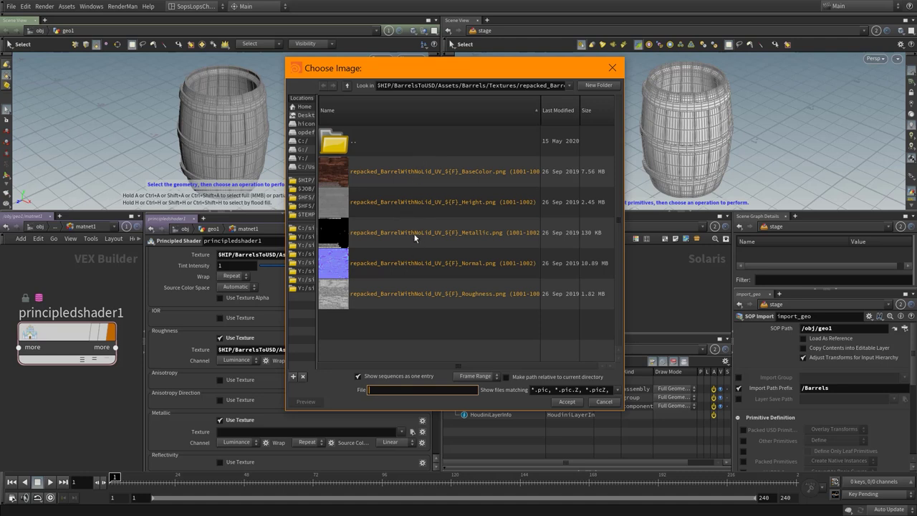
click(464, 232)
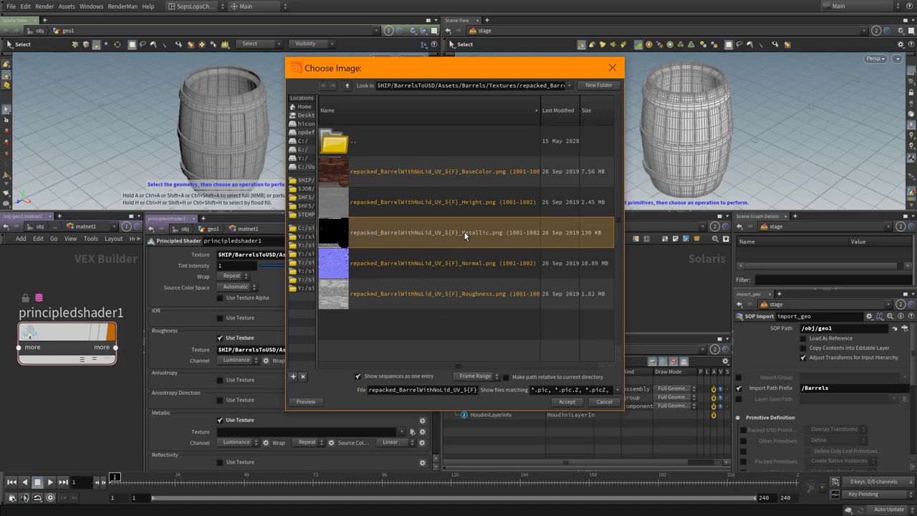
click(566, 401)
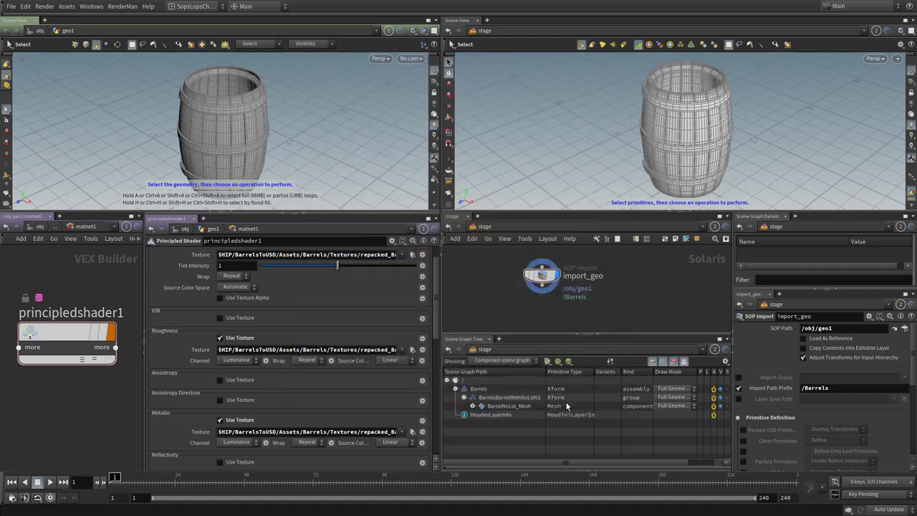
Replace the ${F} token in the Metallic texture path with %(UDIM)d.
click(359, 431)
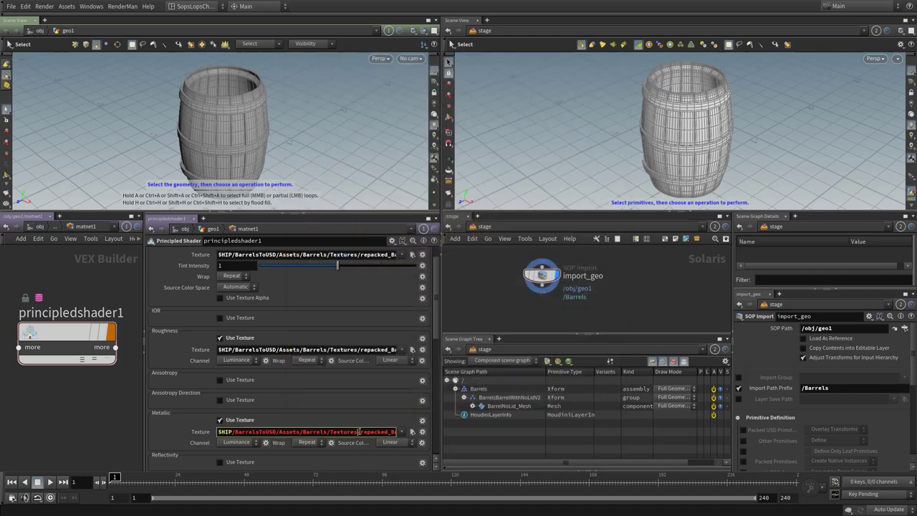
key(End)
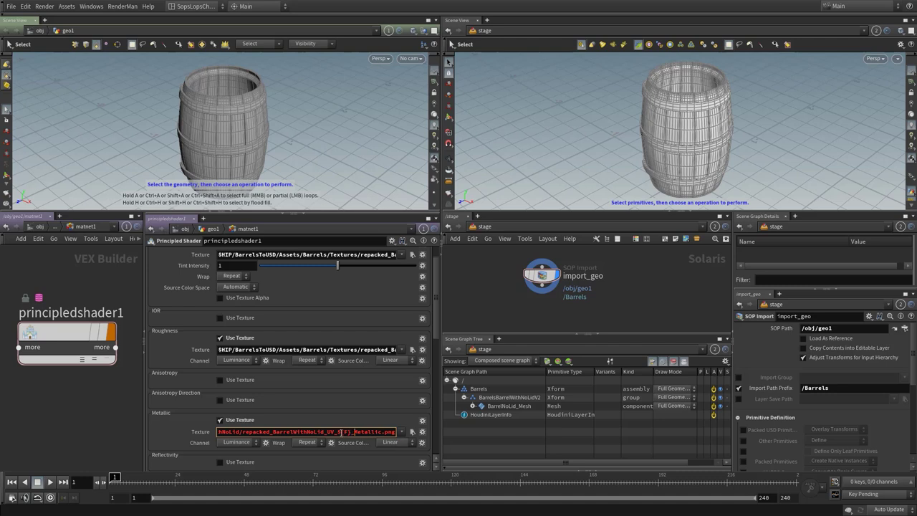
drag(340, 432, 349, 435)
text(%(UDIM)d)
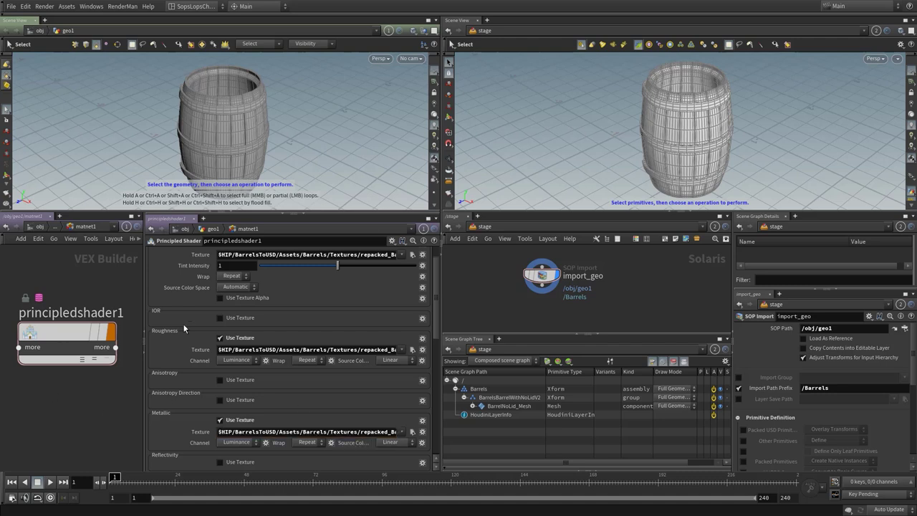
Enable the shader's base bump and normal mapping and load repacked_BarrelWithNoLid_UV_${F}_Normal.png as its texture.
scroll(205, 385, down, 1)
scroll(271, 252, up, 3)
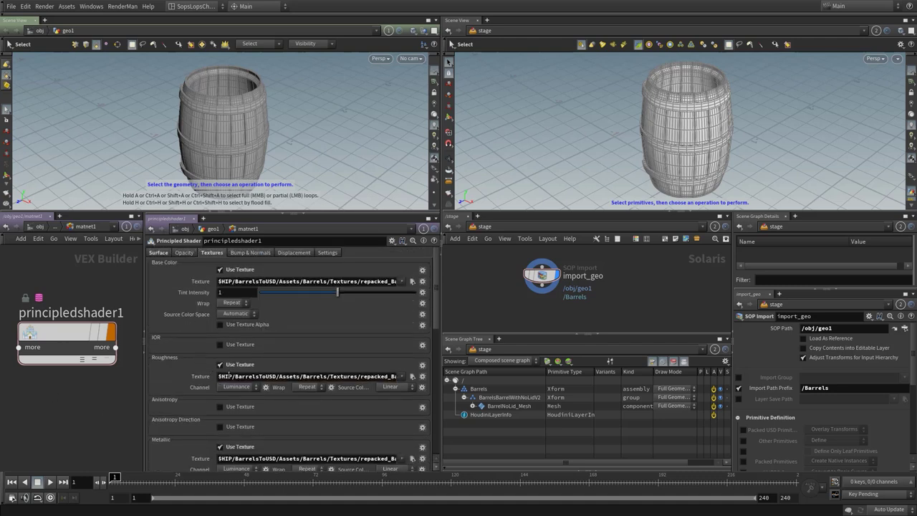
click(256, 253)
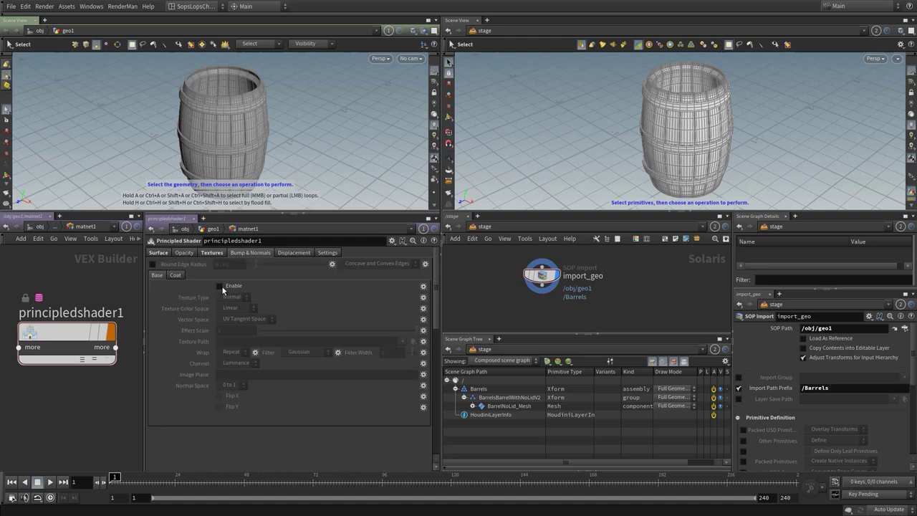
click(220, 286)
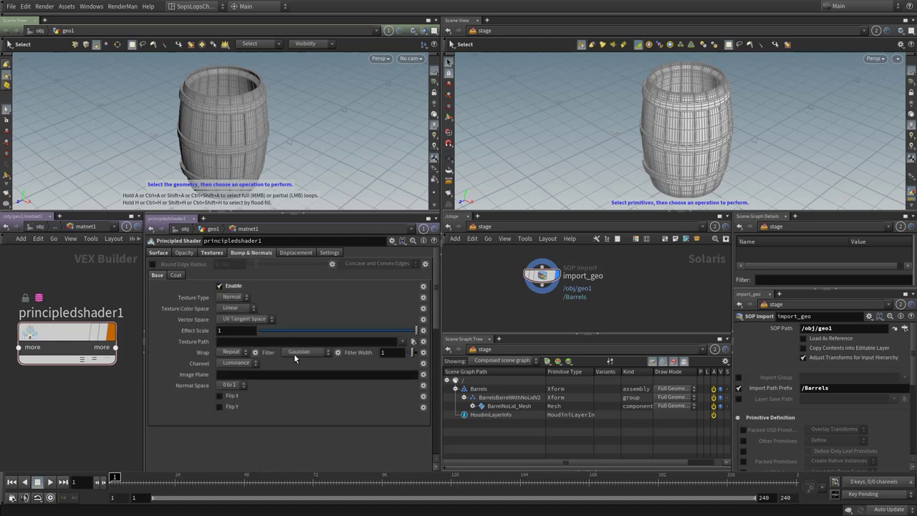
click(413, 342)
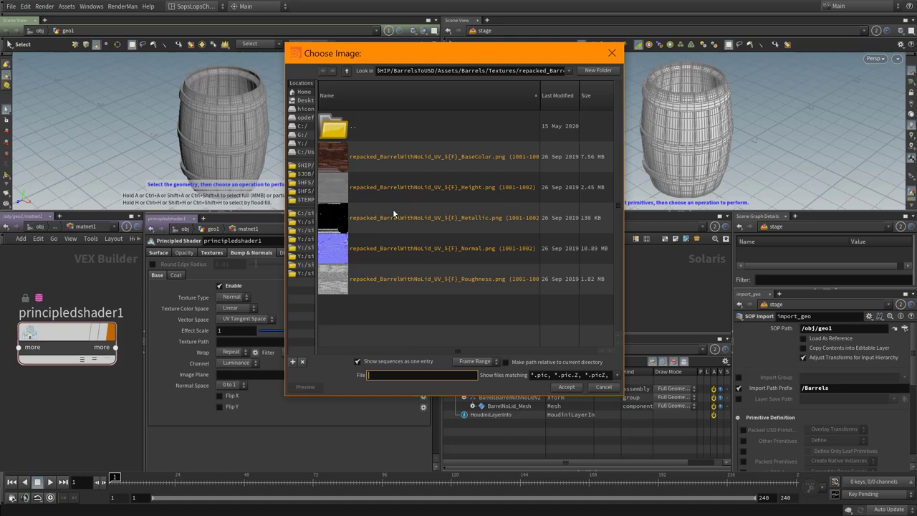
click(468, 251)
click(566, 388)
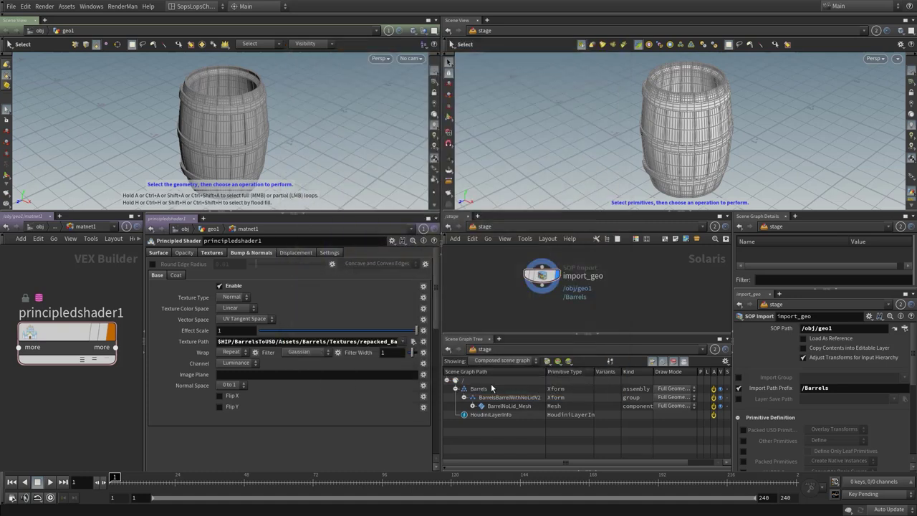
Replace the ${F} token in the normal map's texture path with the UDIM token.
click(373, 341)
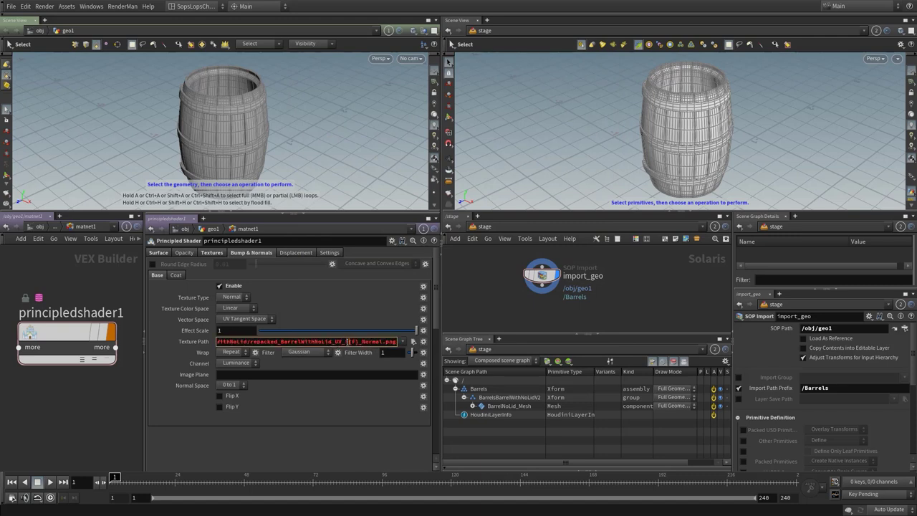
drag(347, 342, 355, 341)
double_click(354, 342)
click(101, 427)
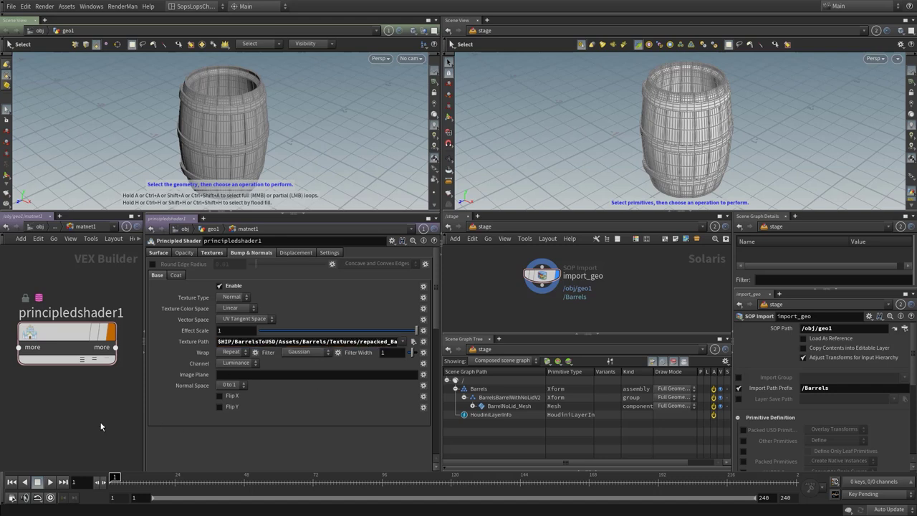
Enable Texture Displacement on the shader and load repacked_BarrelWithNoLid_UV_${F}_Height.png as its texture.
click(289, 251)
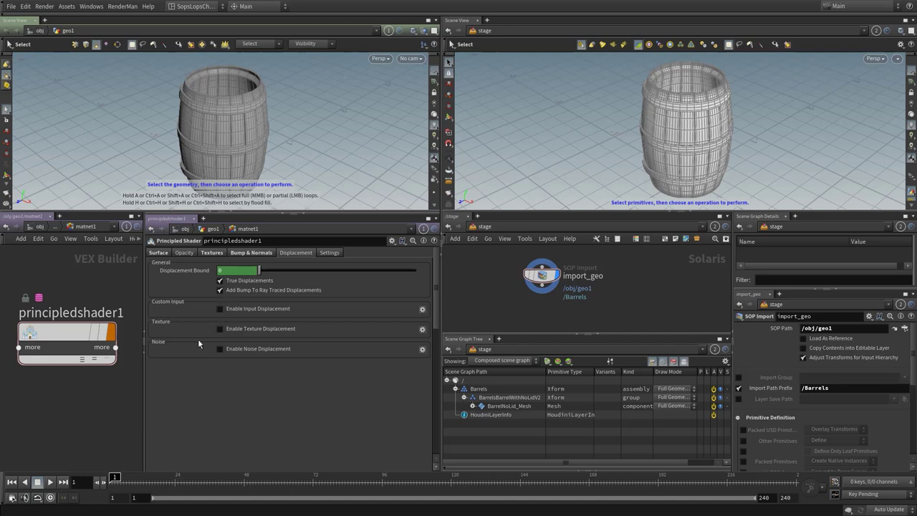
click(218, 330)
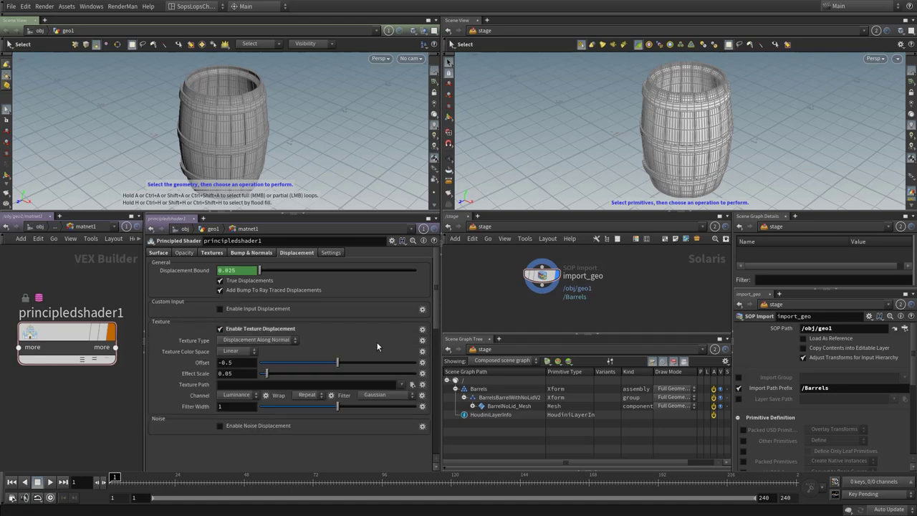
click(412, 384)
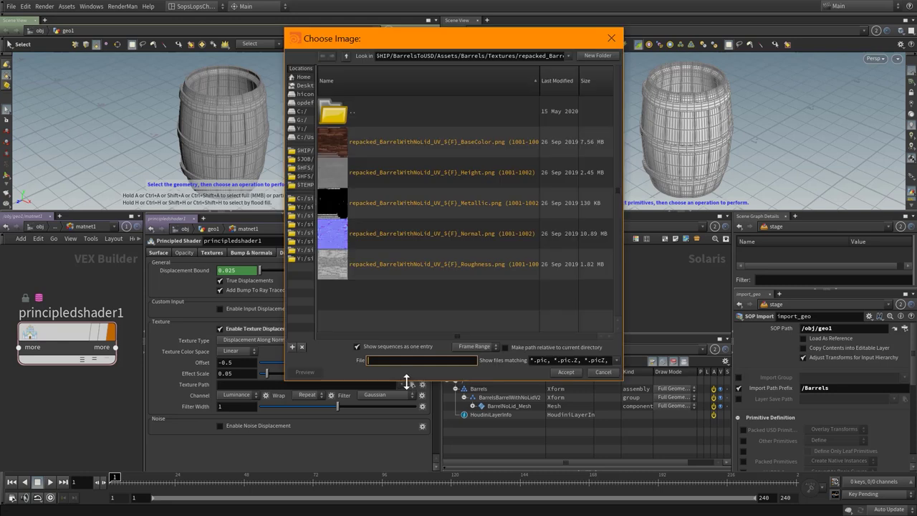
click(451, 179)
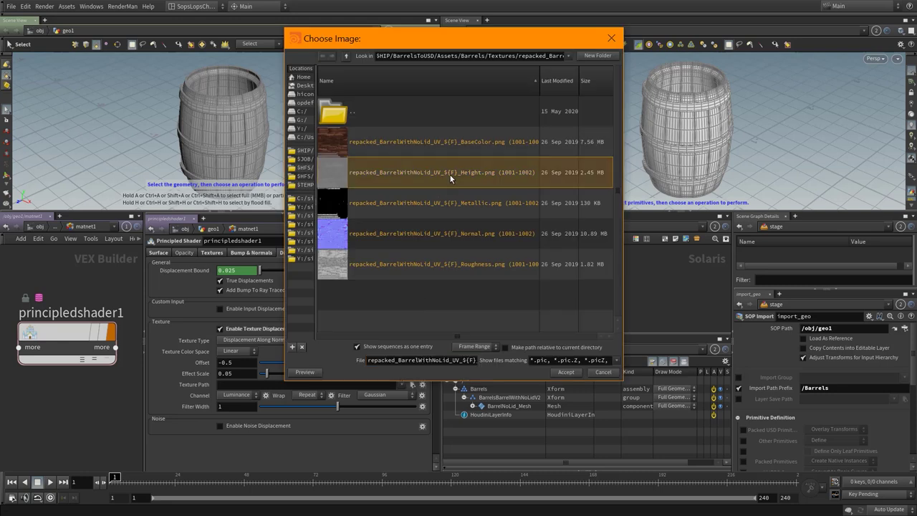
click(565, 373)
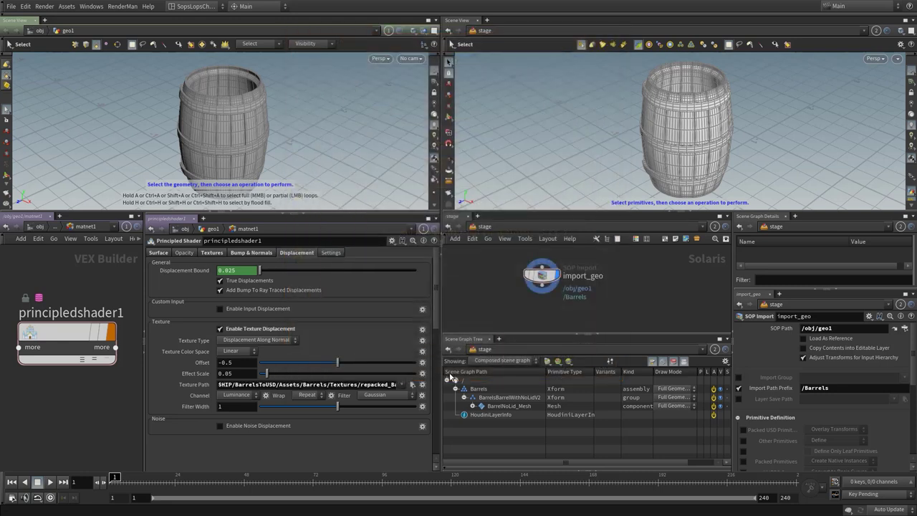
Replace the ${F} token in the displacement texture path with %(UDIM)d.
click(388, 384)
key(End)
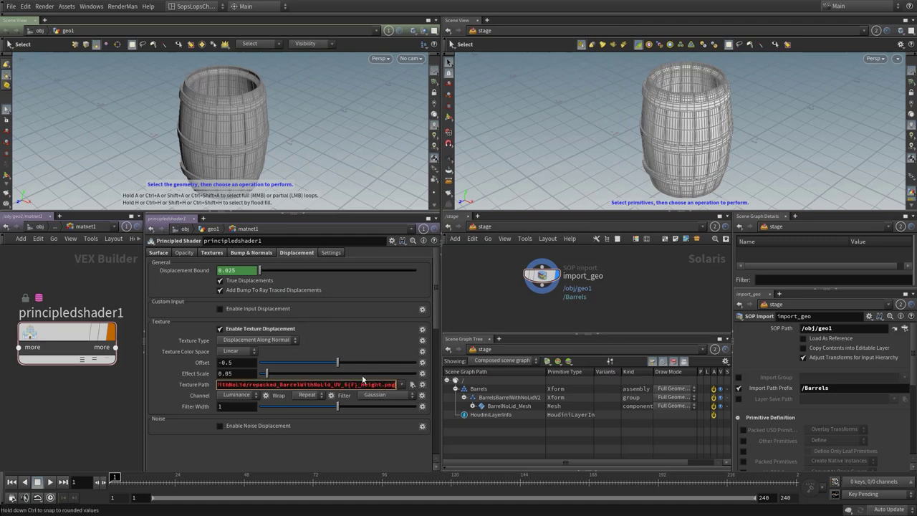
drag(343, 385, 356, 384)
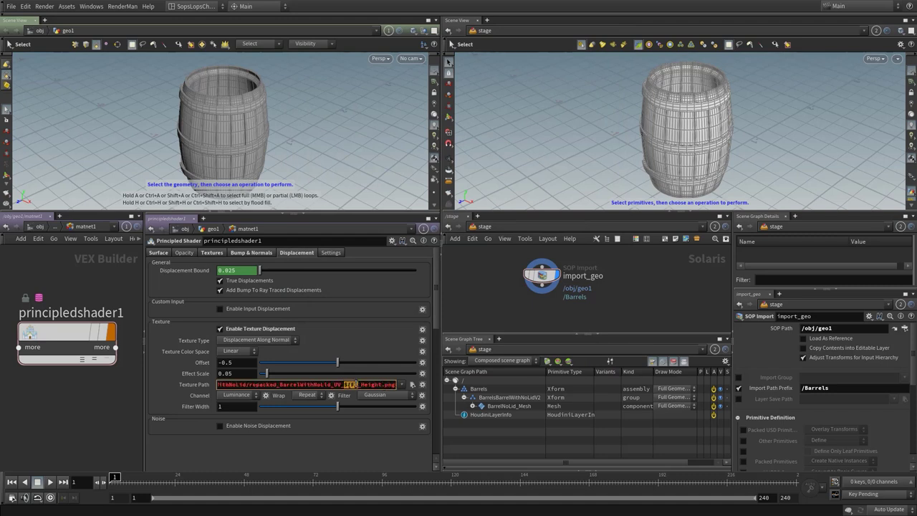
text(%(UDIM)d)
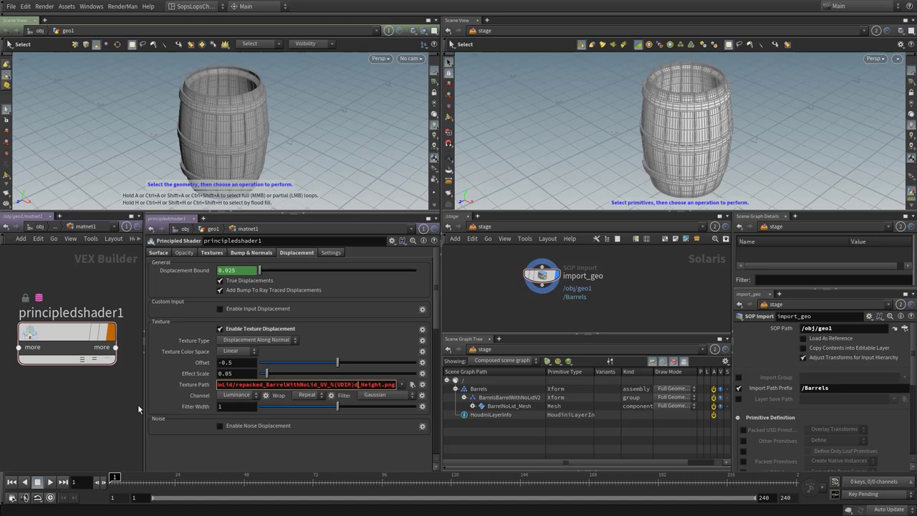
key(Return)
Rename the principledshader1 node to BarrelNoLidV1.
double_click(55, 313)
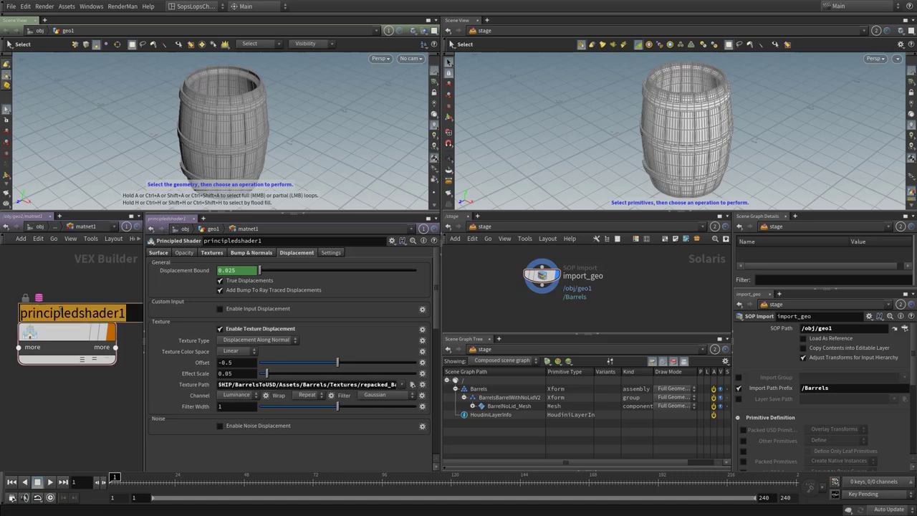
text(Barrel)
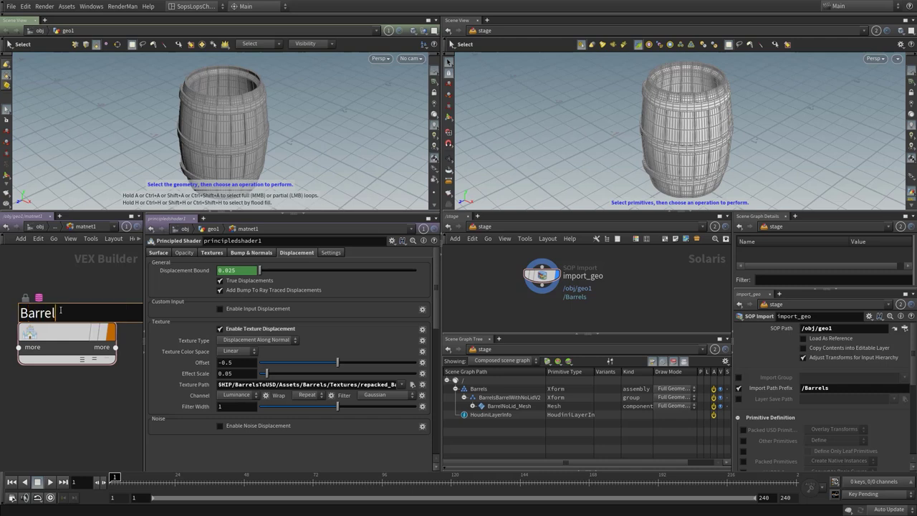
text(NoLidV1)
key(BackSpace)
key(BackSpace)
text(V1)
key(Return)
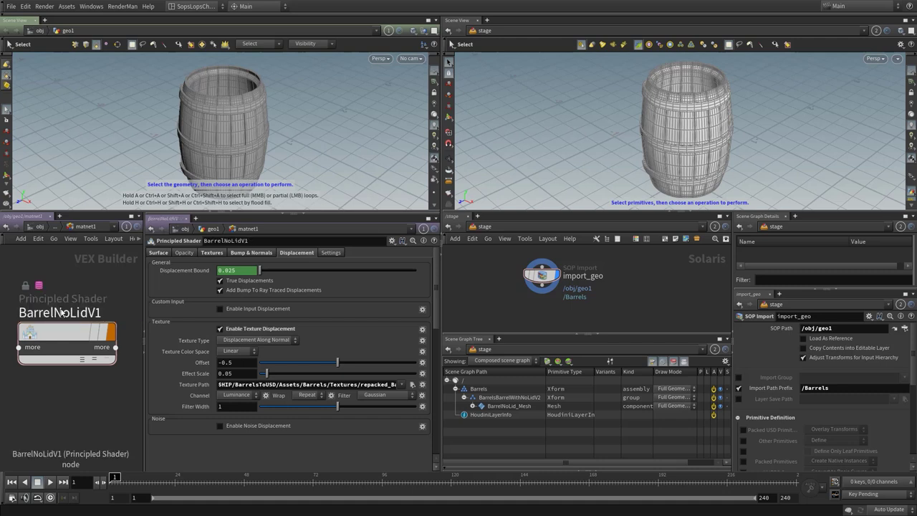
Return to the geo1 network and assign /obj/geo1/matnet1/BarrelNoLidV1 as the material on the material1 node.
key(u)
click(33, 405)
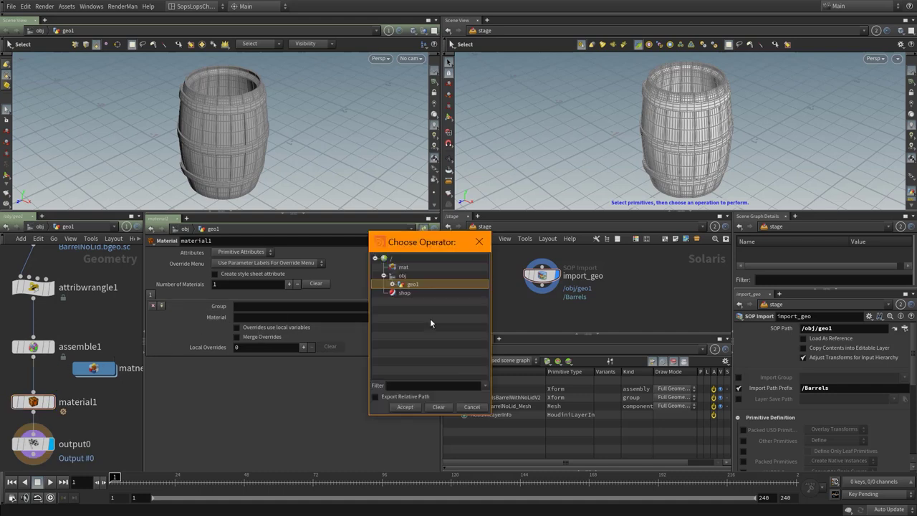
click(432, 316)
click(393, 284)
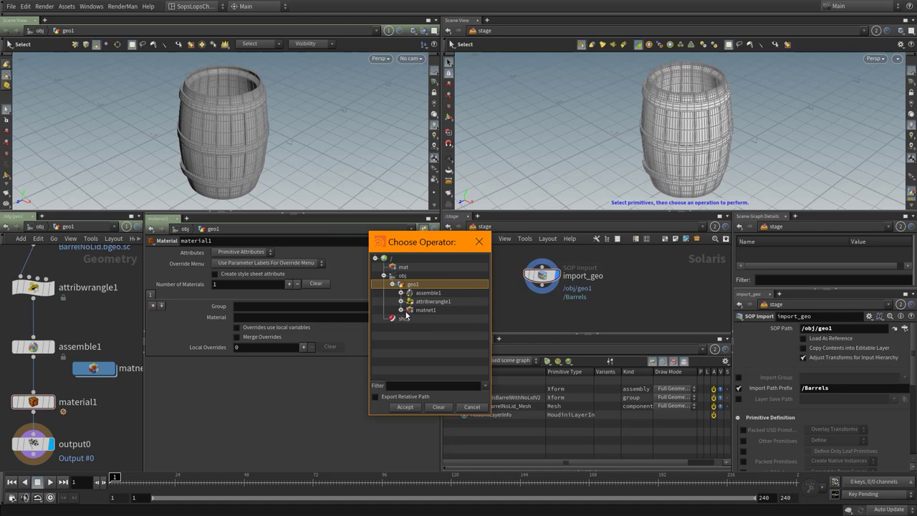
click(401, 310)
click(428, 319)
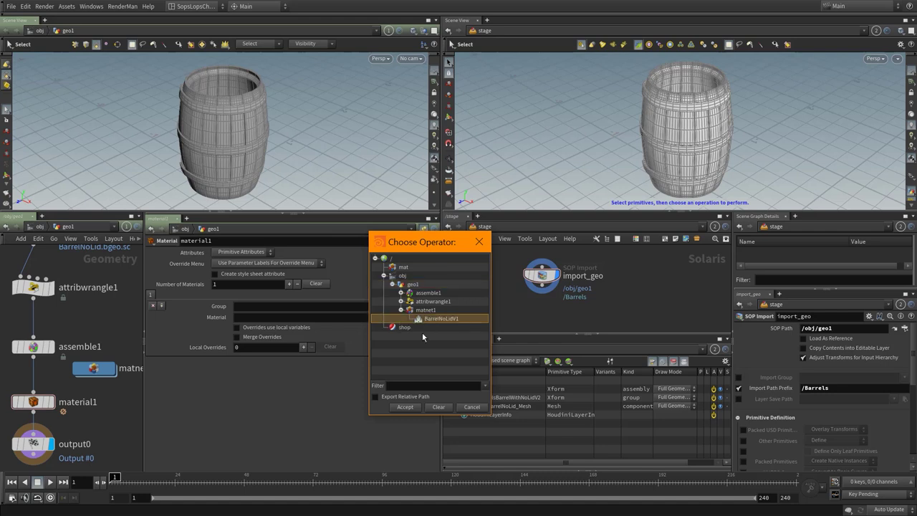
click(405, 407)
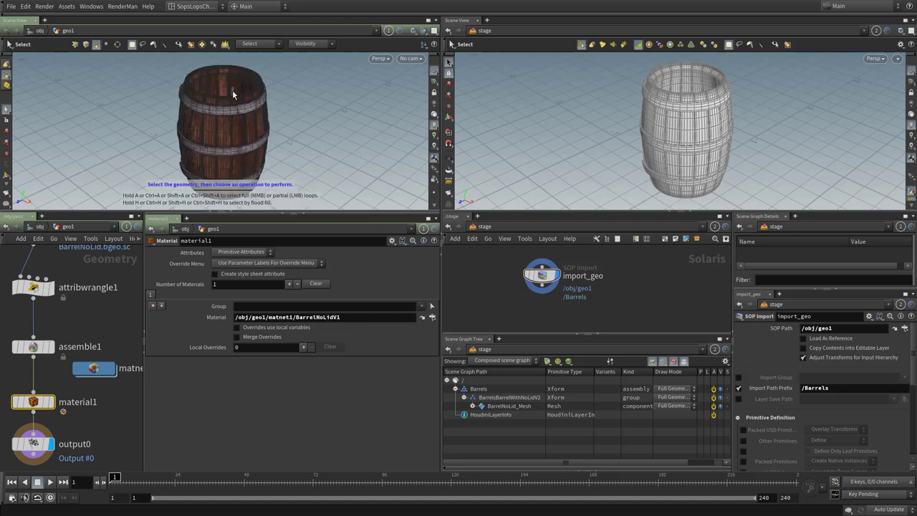
Move import_geo aside in the stage network and place a Scene Import node beside it.
mouse_move(541, 278)
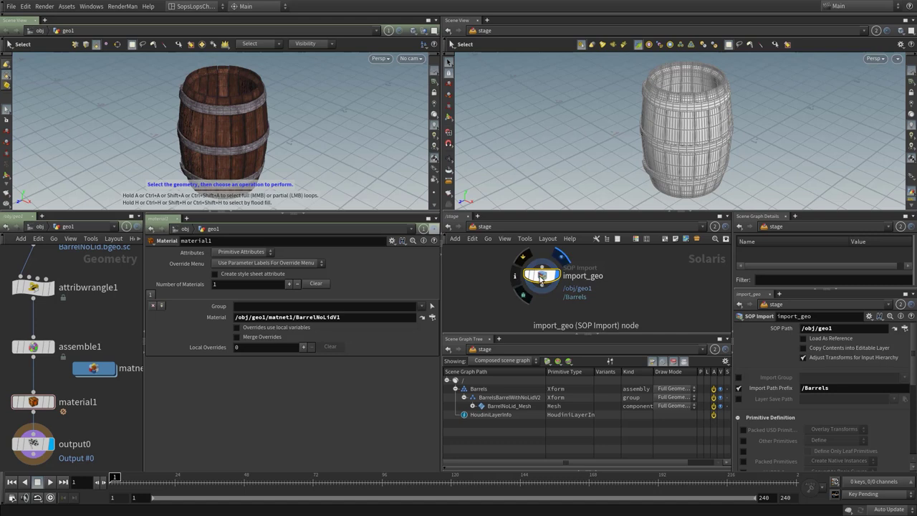
drag(542, 280, 518, 275)
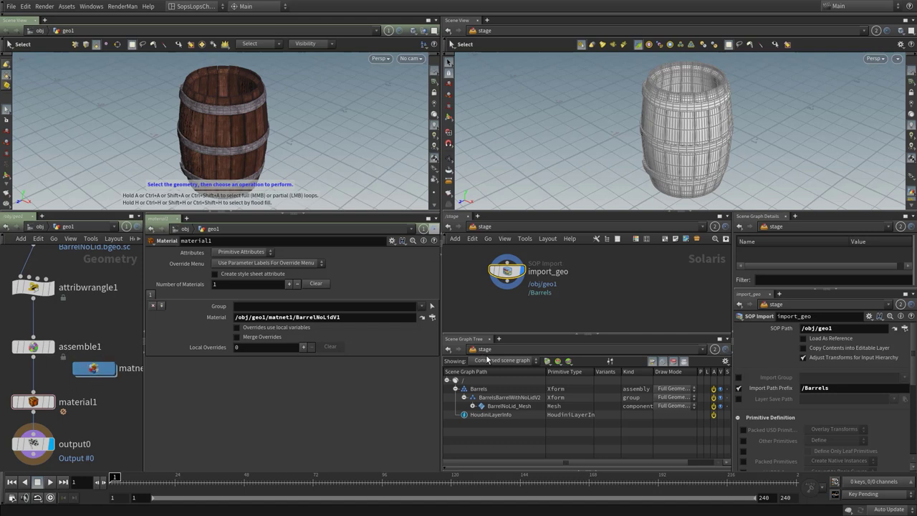
key(Tab)
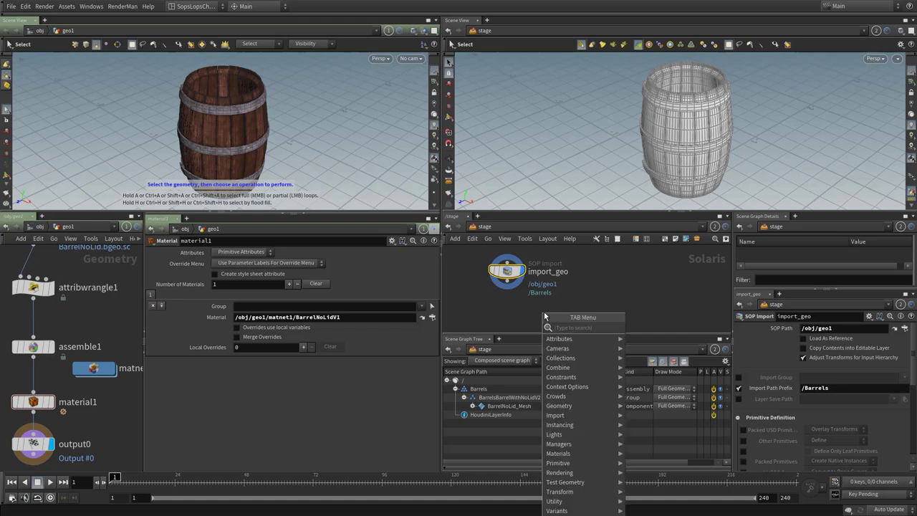
text(sceneim)
key(Return)
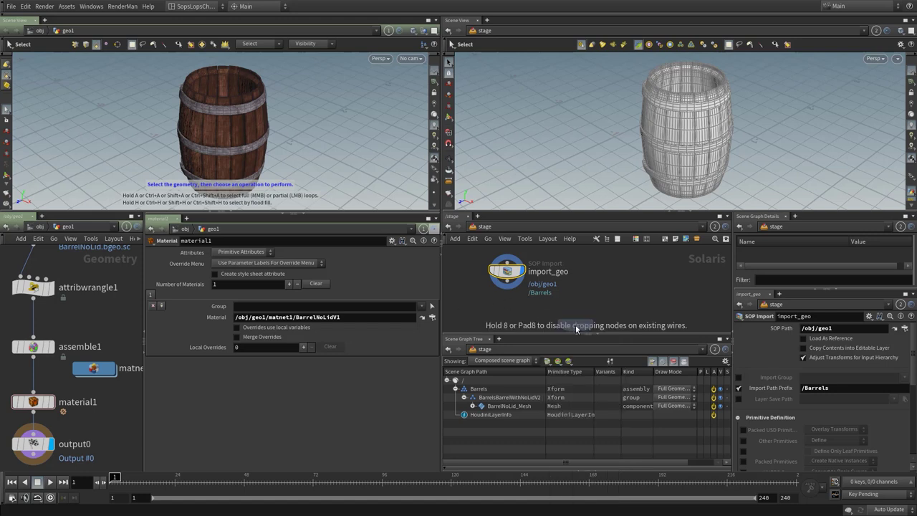
click(585, 293)
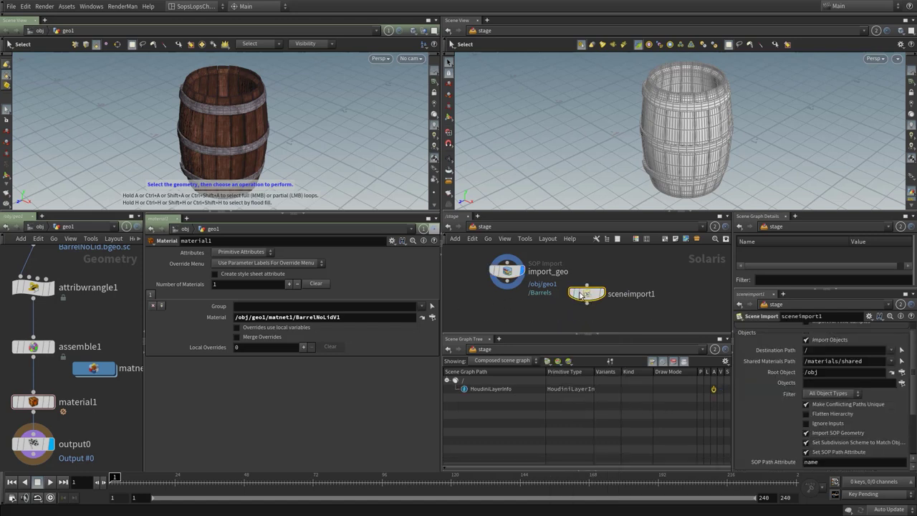
drag(585, 295, 577, 301)
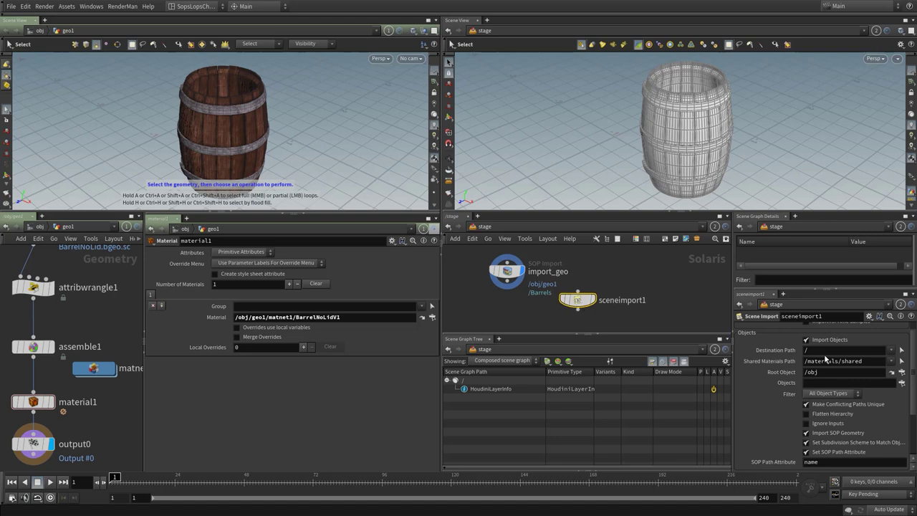
Delete the sceneimport1 node and place a SOP Create node beside import_geo in the stage network.
drag(562, 304, 552, 312)
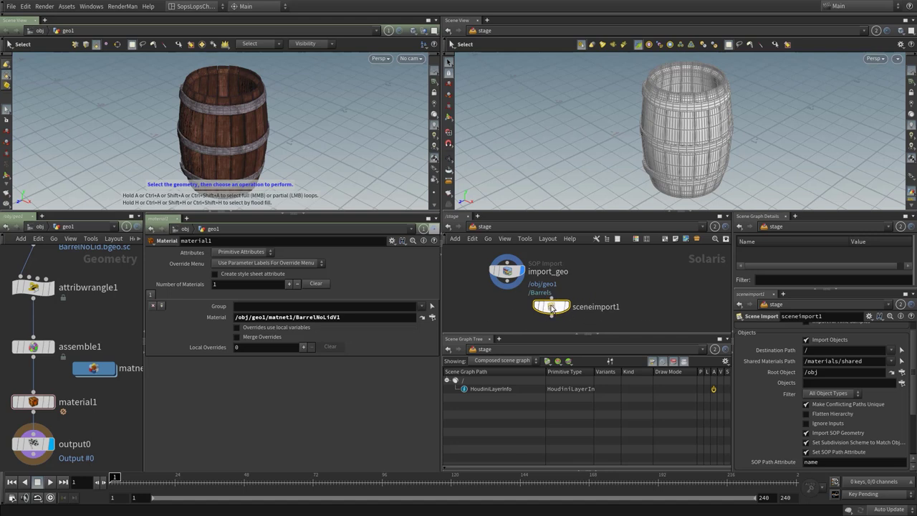
key(Delete)
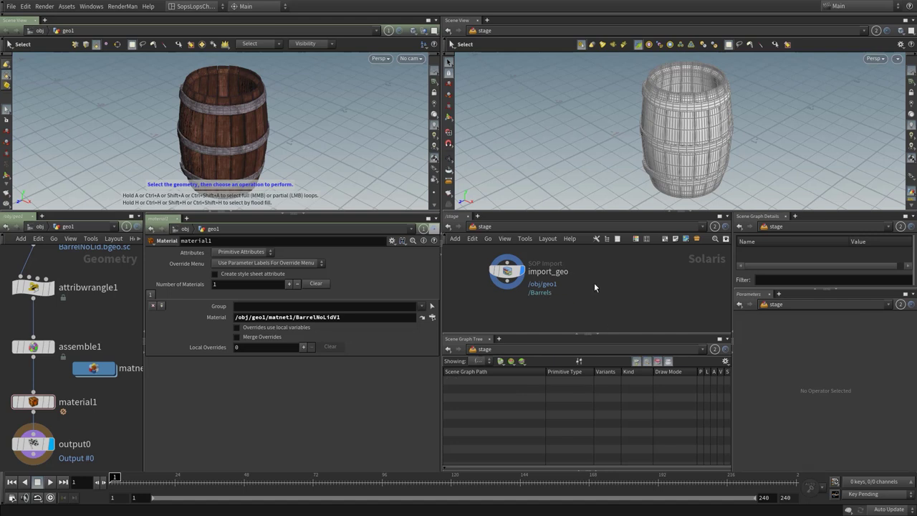
key(Tab)
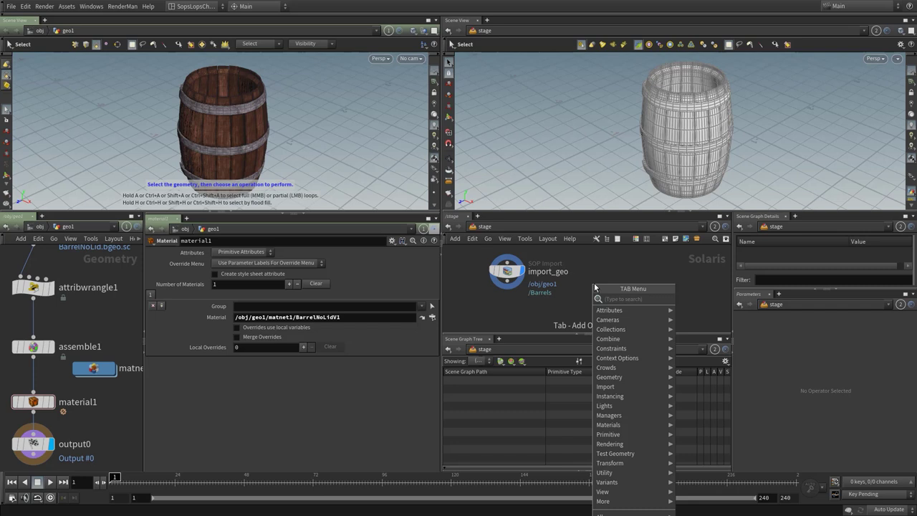
text(sopcre)
key(Return)
click(593, 283)
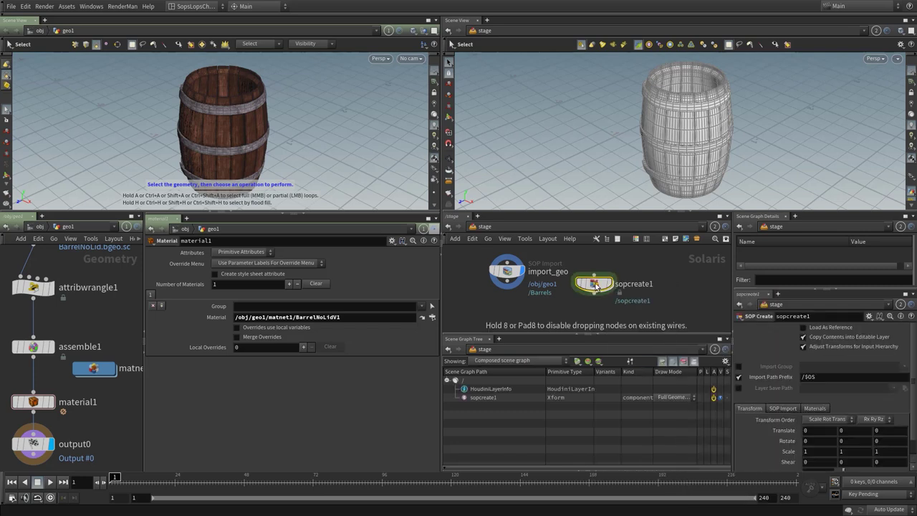
drag(593, 285, 601, 276)
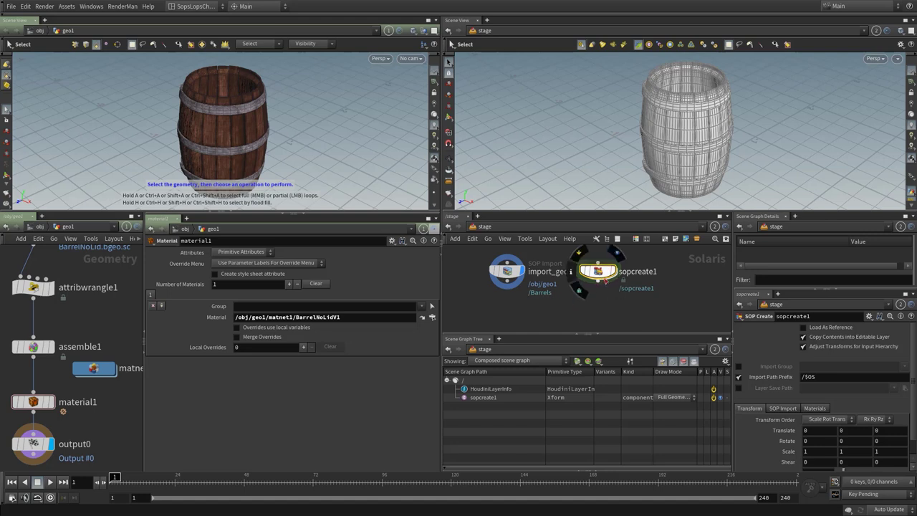
scroll(604, 297, down, 1)
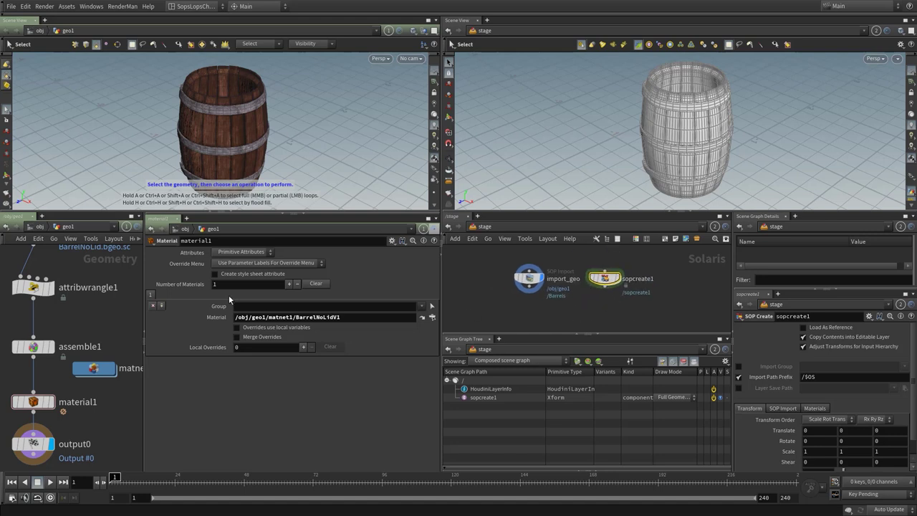
scroll(90, 326, down, 1)
scroll(94, 324, down, 2)
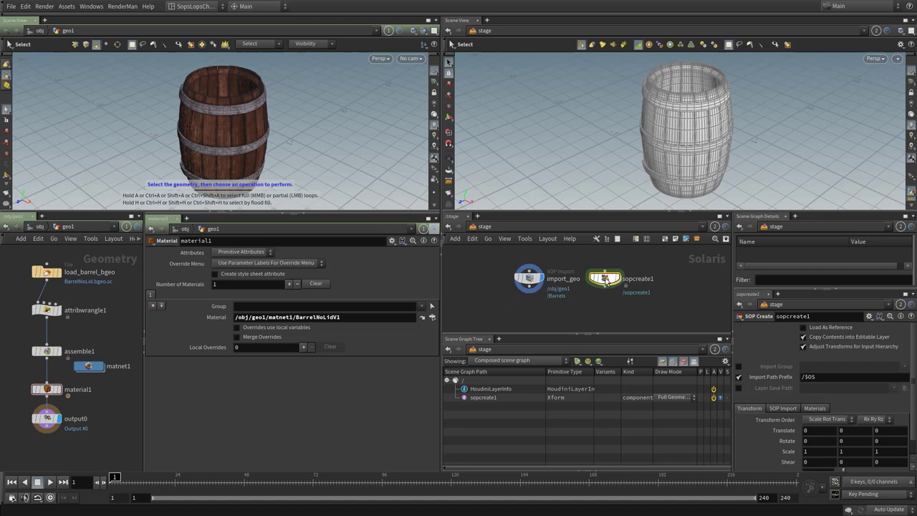
drag(610, 285, 619, 285)
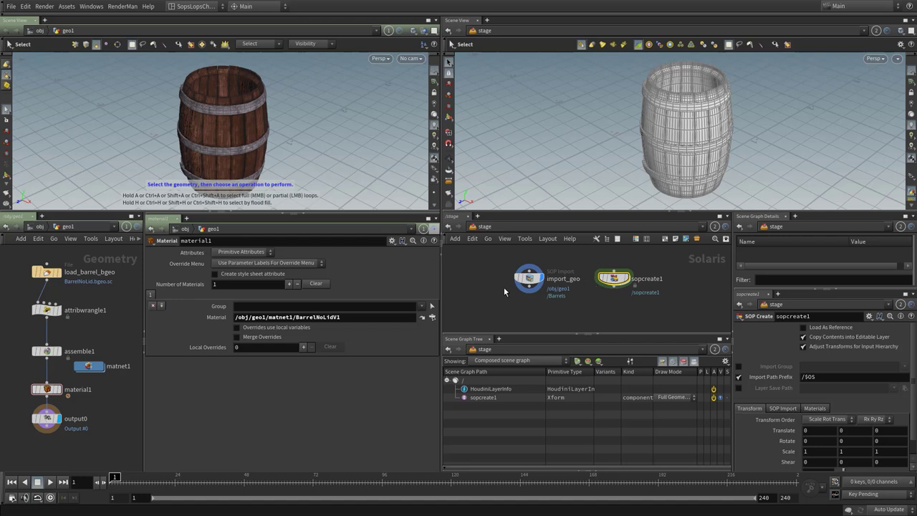
scroll(602, 297, up, 2)
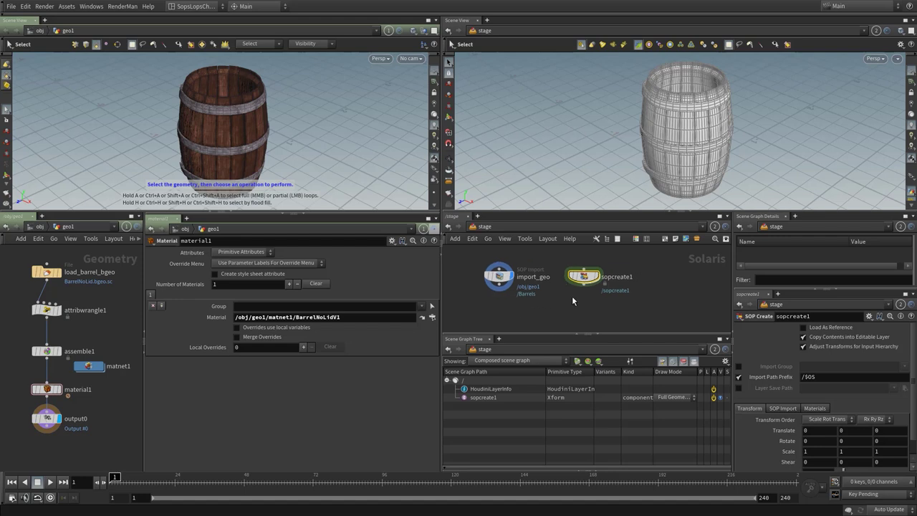
middle_drag(573, 301, 566, 302)
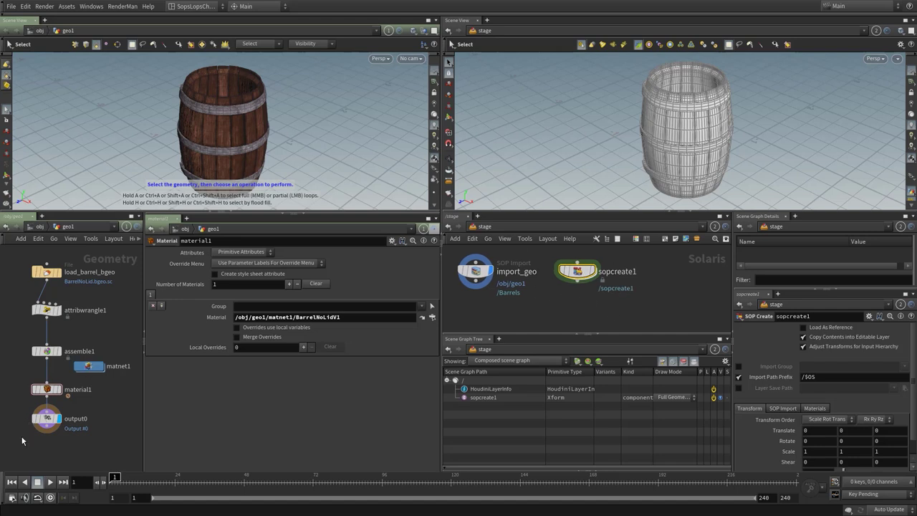
Copy all six barrel nodes from geo1 and paste them into the create network inside sopcreate1.
drag(22, 440, 116, 260)
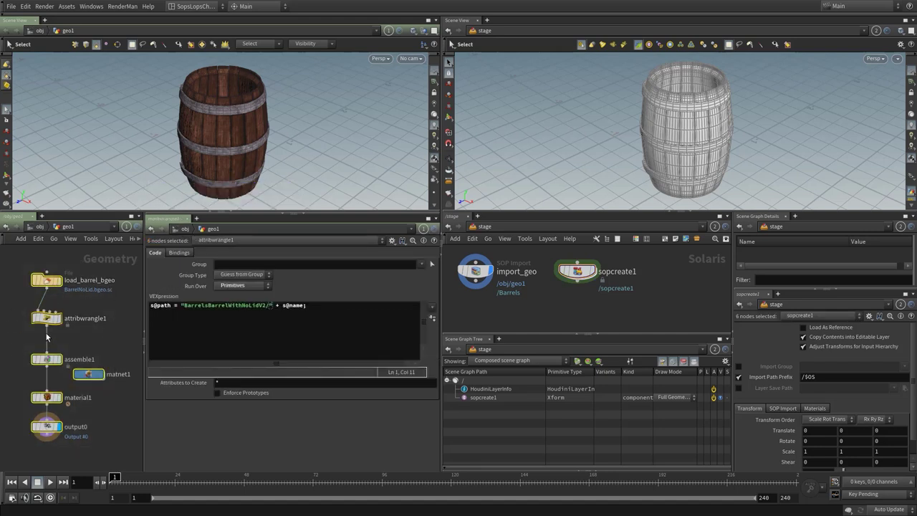
key(ctrl+c)
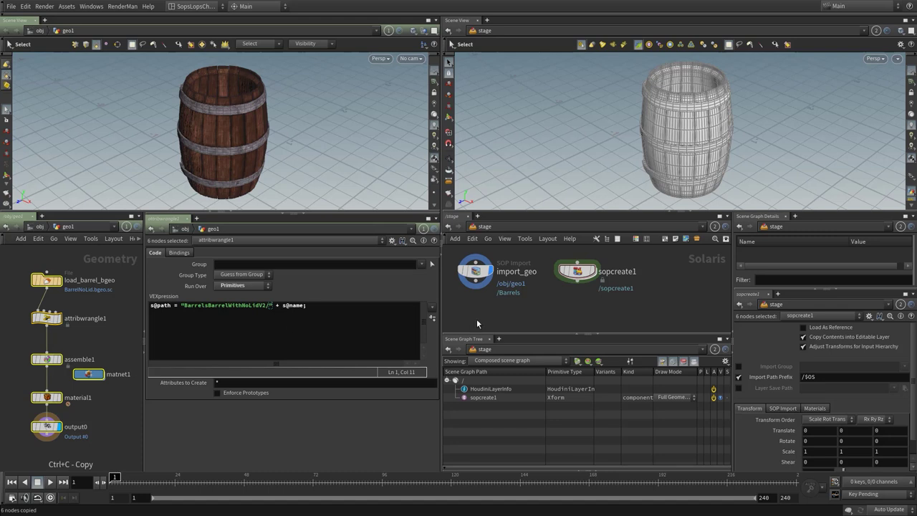
click(40, 227)
click(41, 227)
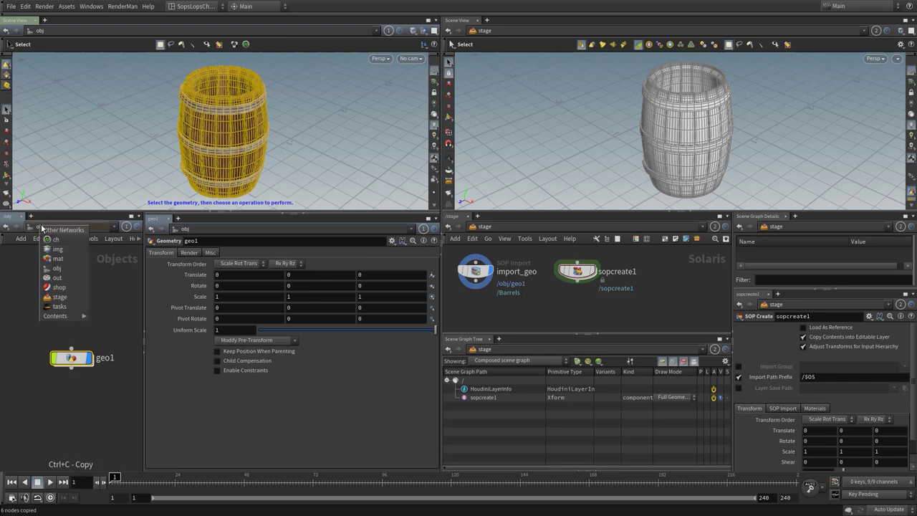
click(59, 297)
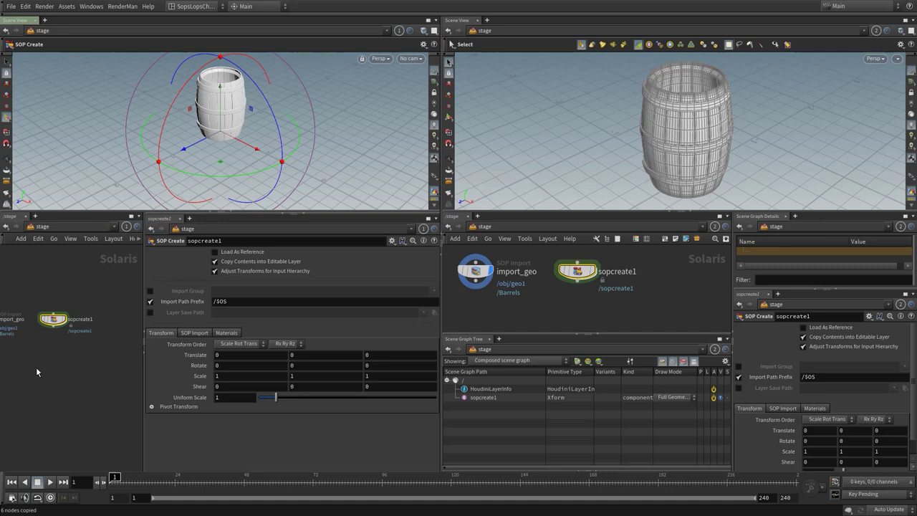
double_click(53, 319)
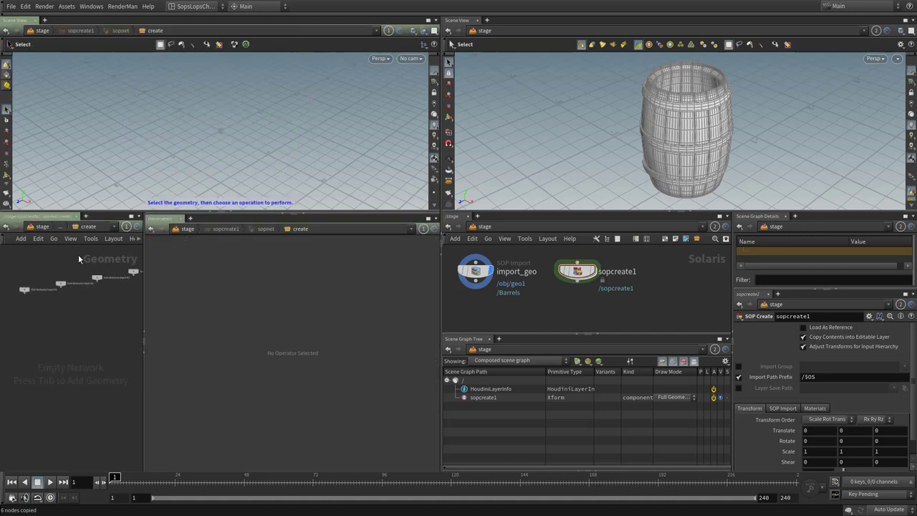
click(47, 334)
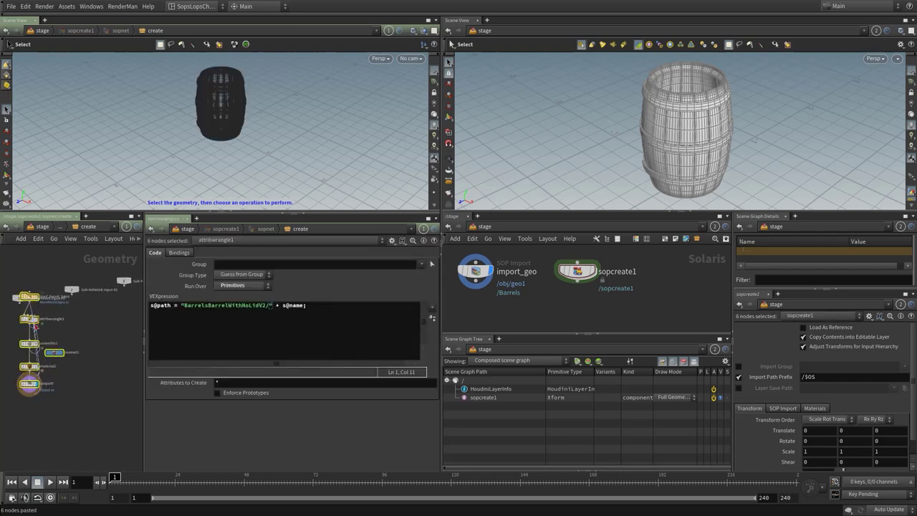
Move the first sub-network input node clear of the pasted load_barrel_bgeo node inside the create network.
drag(31, 302, 34, 334)
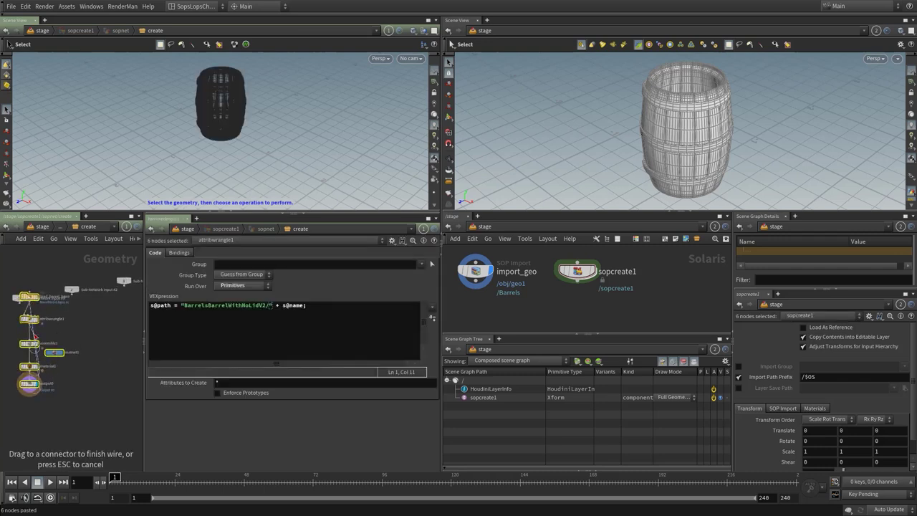
click(37, 302)
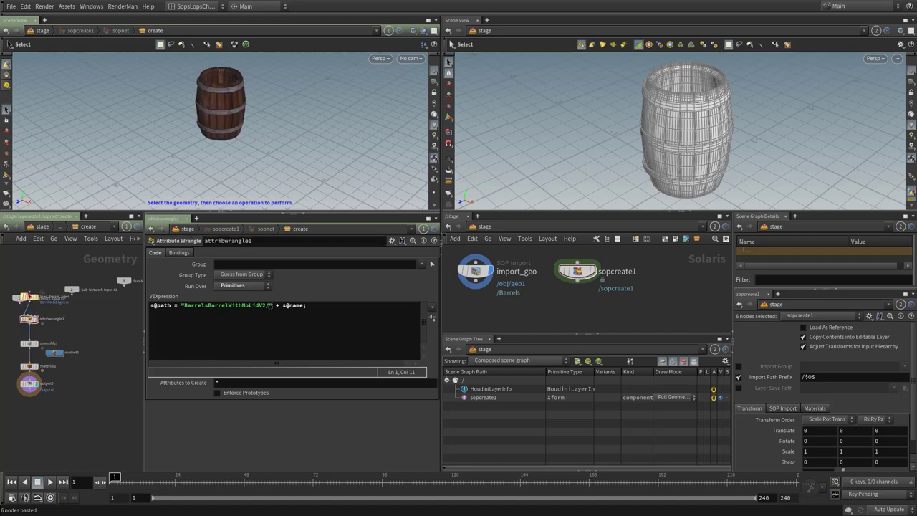
key(h)
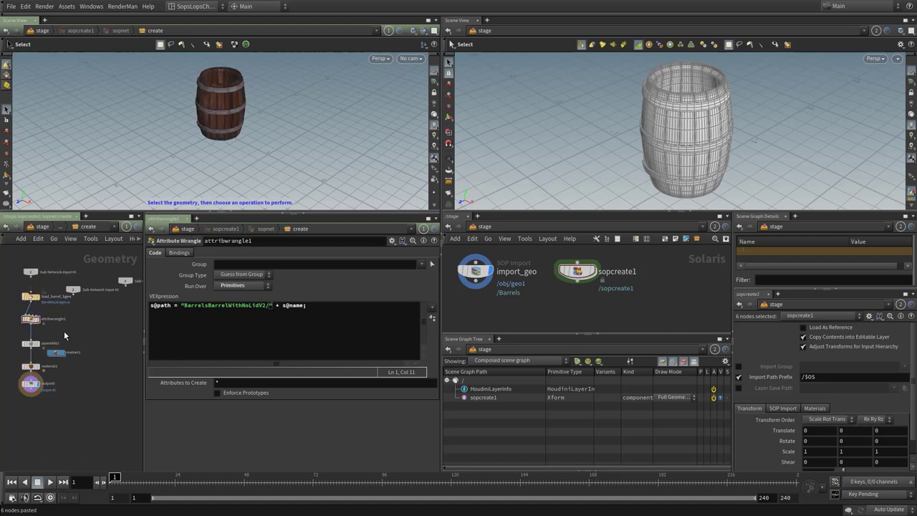
drag(81, 303, 89, 286)
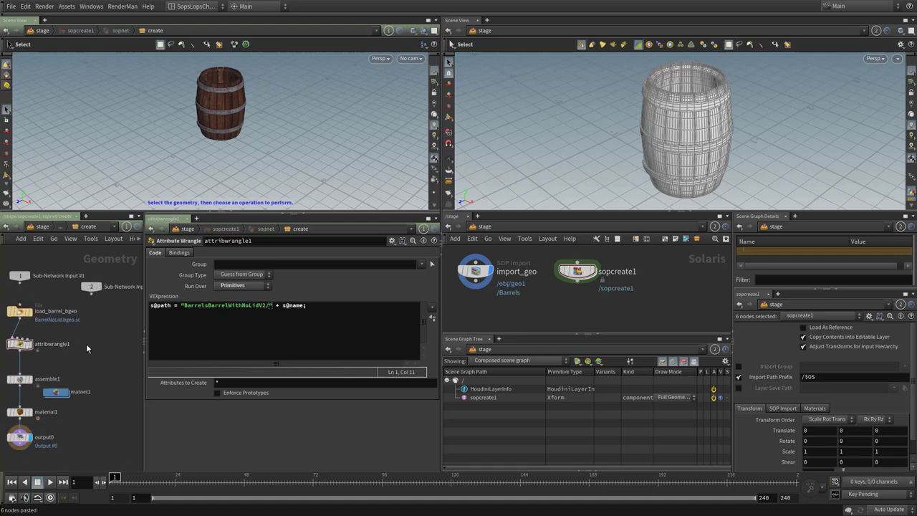
middle_drag(86, 343, 104, 328)
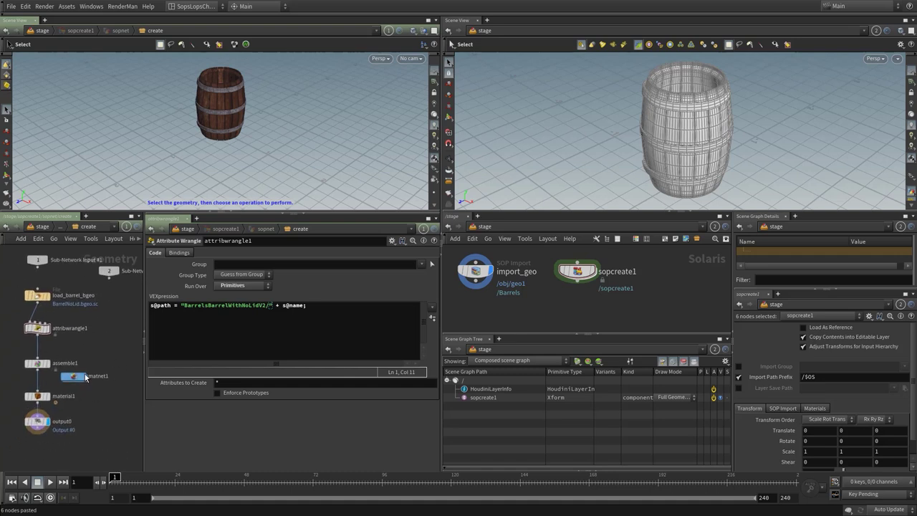
Display the sopcreate1 node in the stage and set its Import Path Prefix to /Barrels.
click(576, 274)
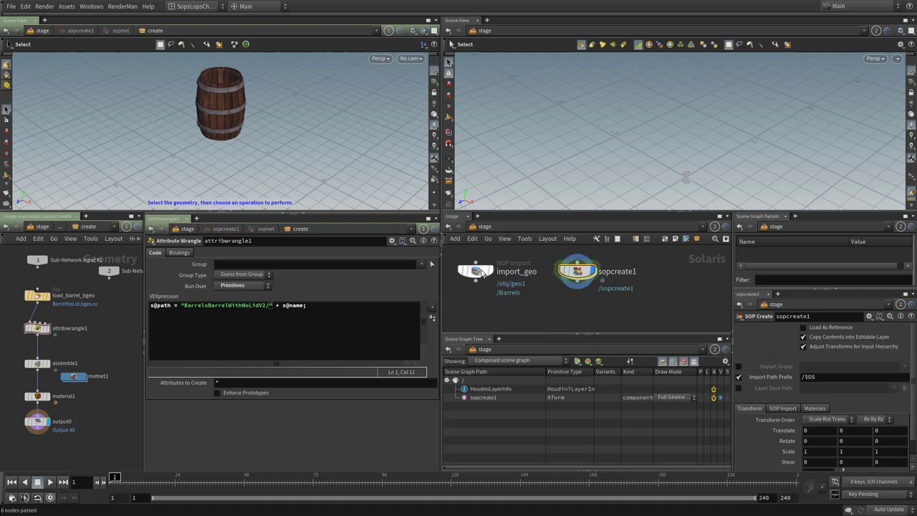
click(826, 377)
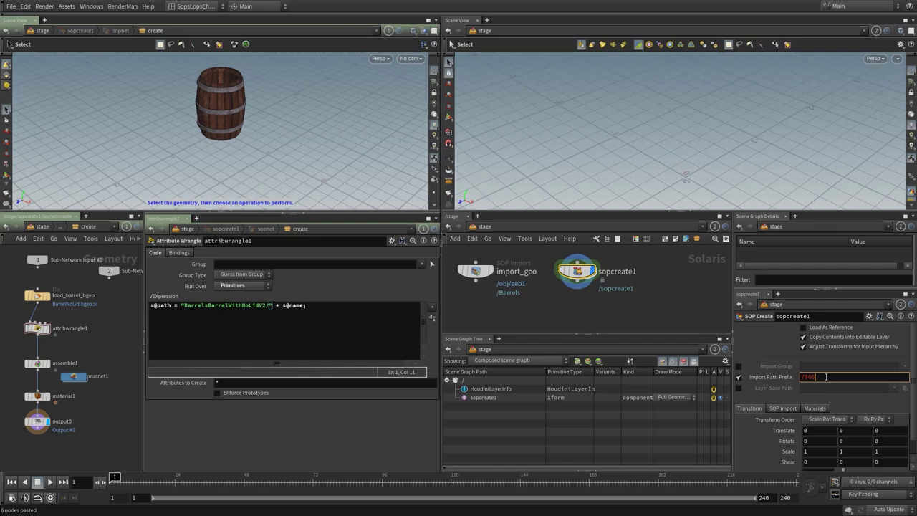
text(/)
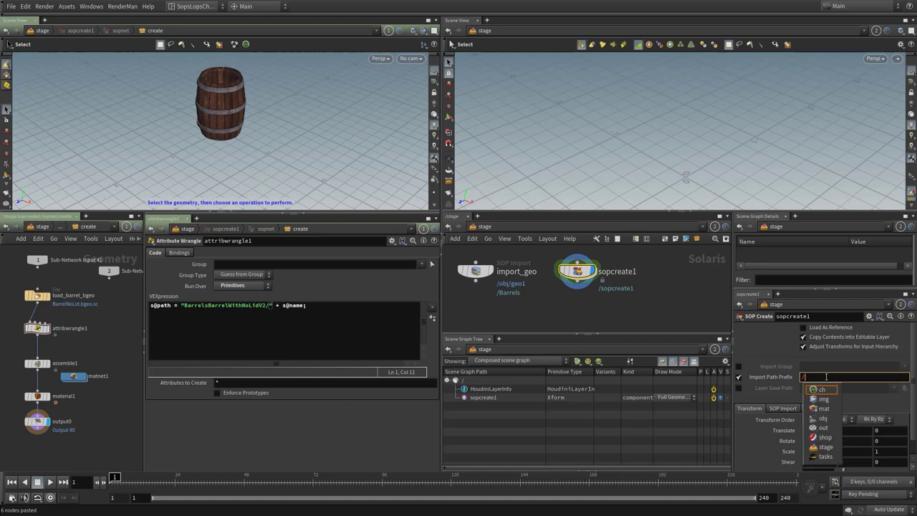
text(Barrels)
key(Return)
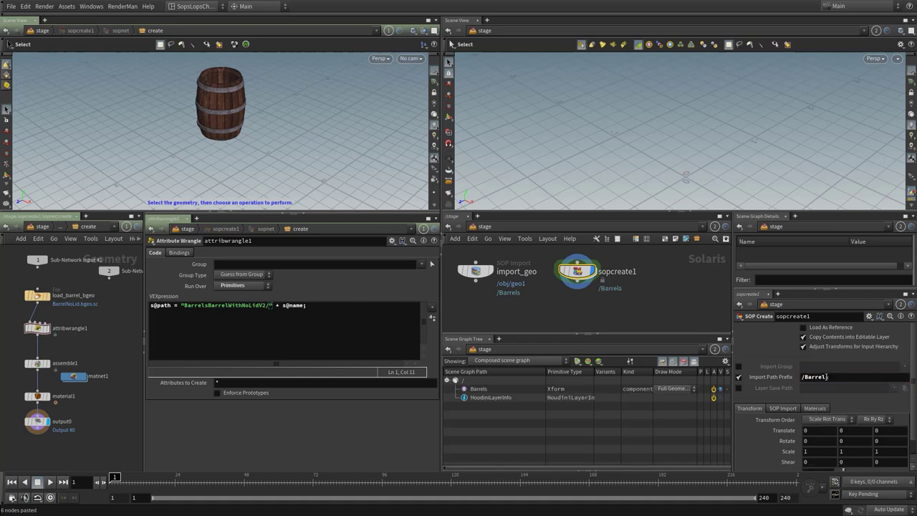
In sopcreate1's primitive definition, enable Path Attributes with path,name and set Kind Authoring to the nested assembly and groups option.
scroll(805, 400, down, 1)
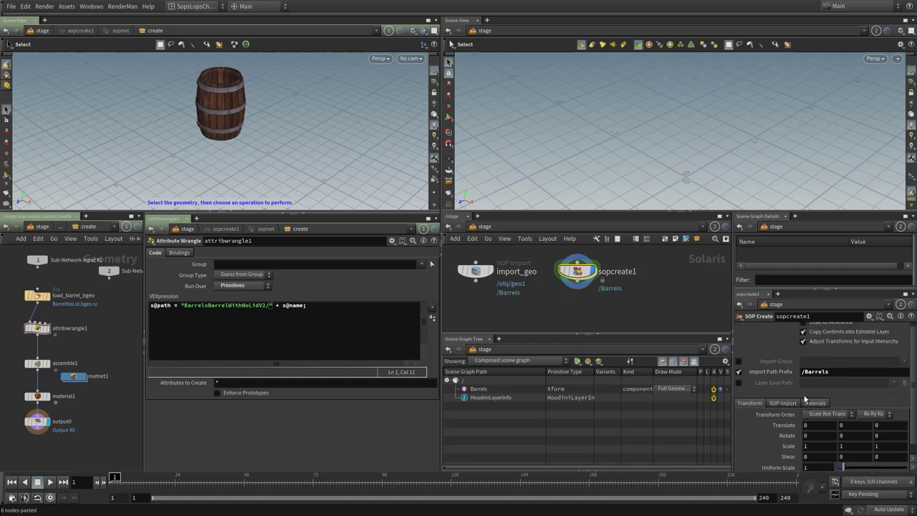
scroll(805, 399, down, 2)
click(774, 390)
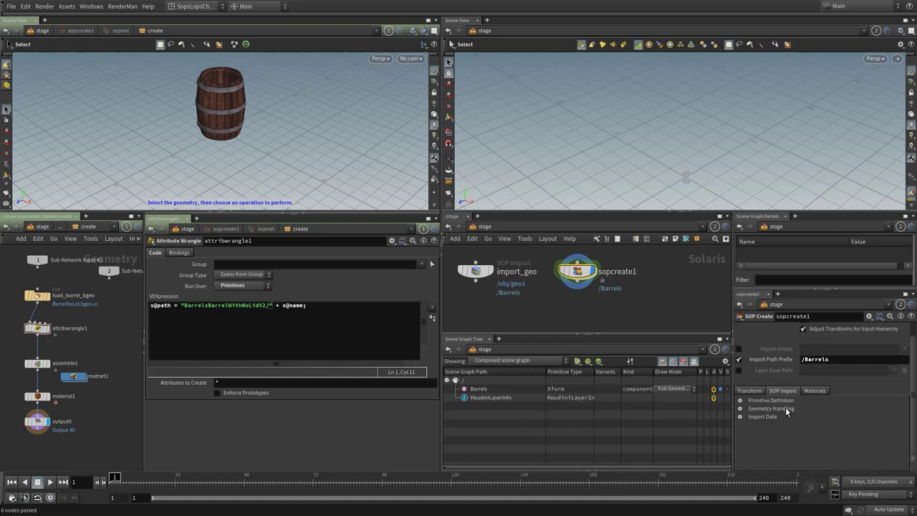
click(747, 400)
scroll(800, 398, down, 5)
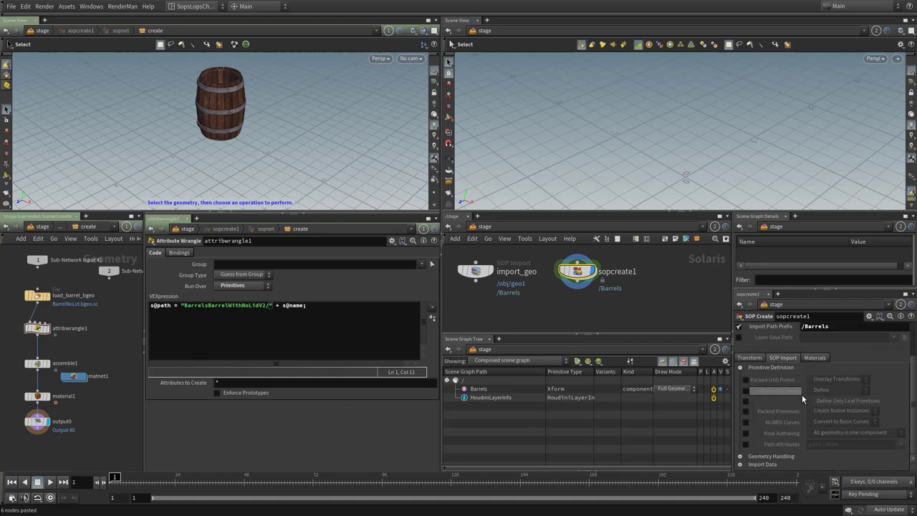
click(745, 444)
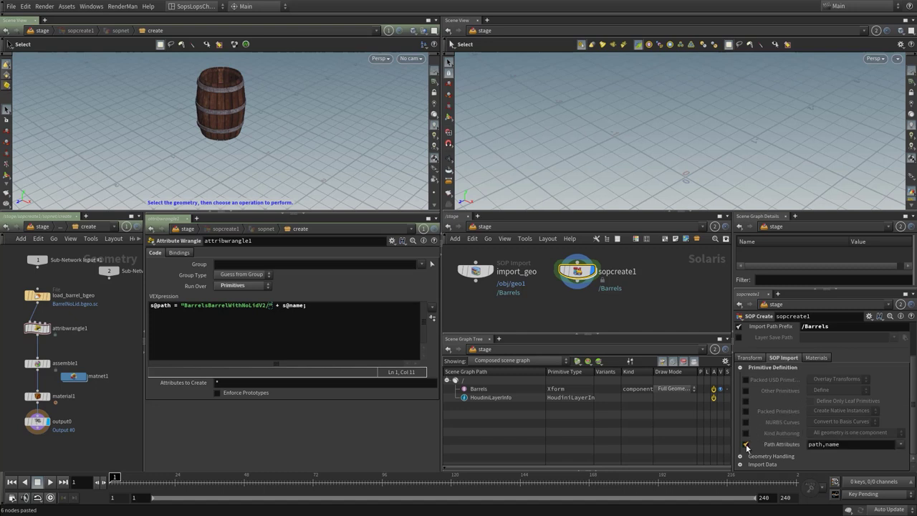
click(746, 432)
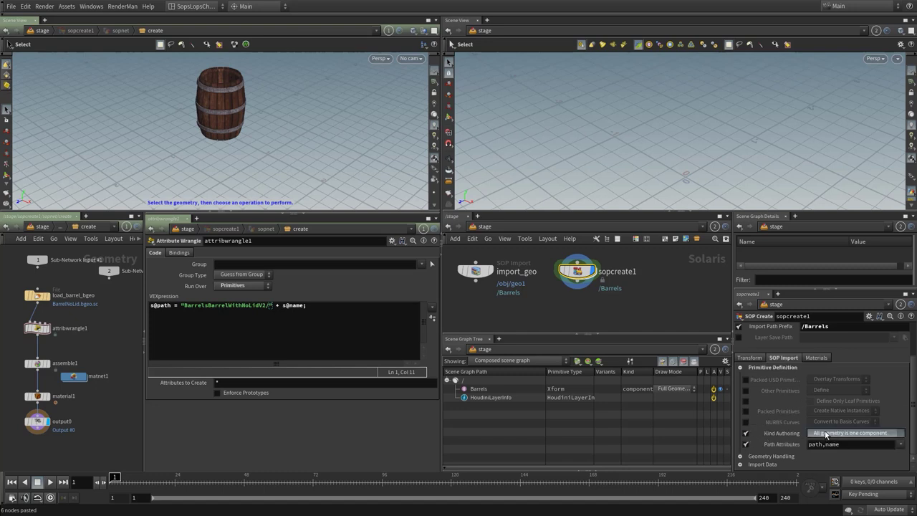
click(826, 435)
click(842, 473)
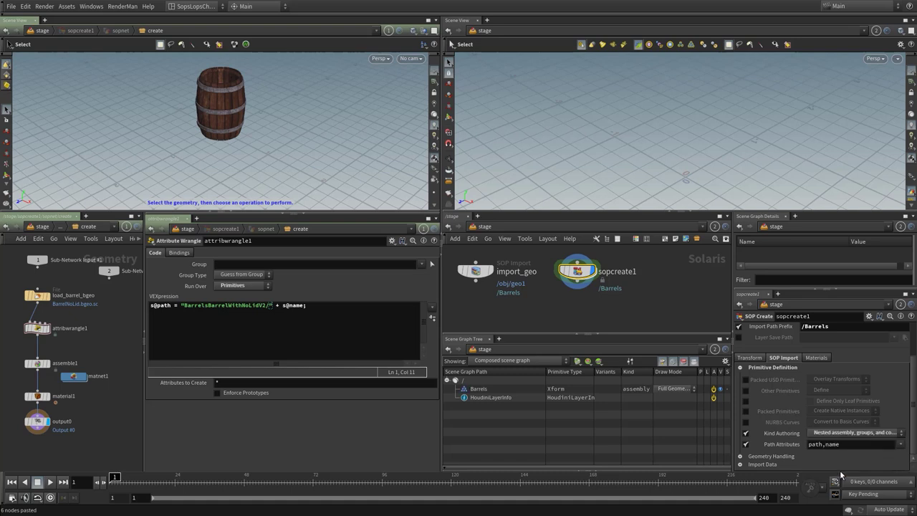
scroll(823, 355, up, 3)
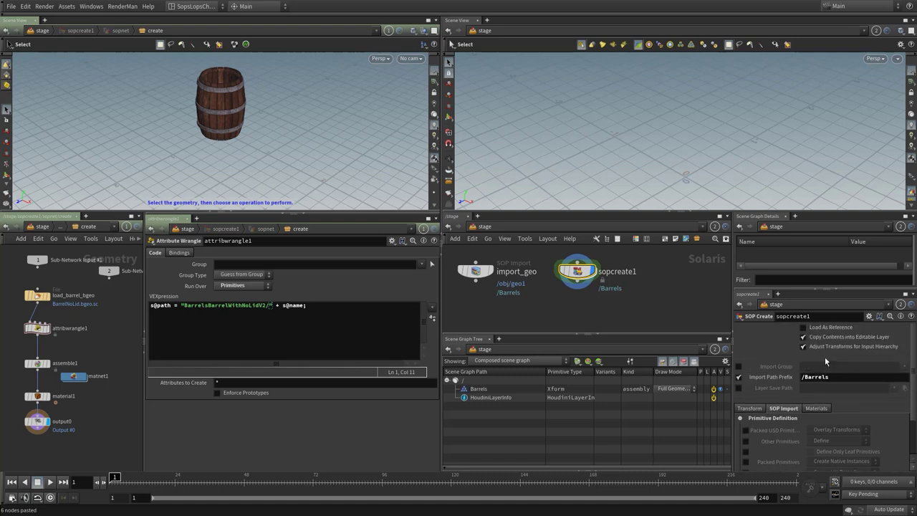
scroll(773, 404, down, 3)
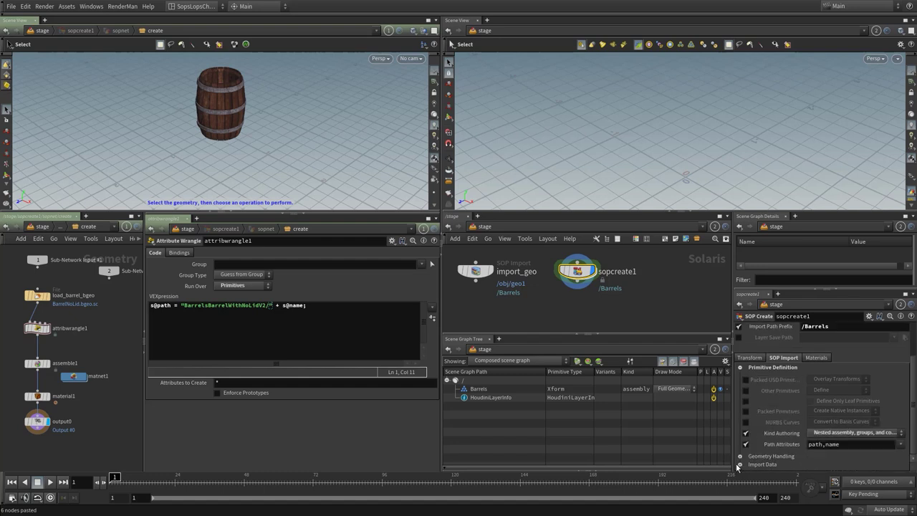
Expand sopcreate1's Import Data settings and switch off Partition Attributes.
click(739, 464)
scroll(772, 427, down, 5)
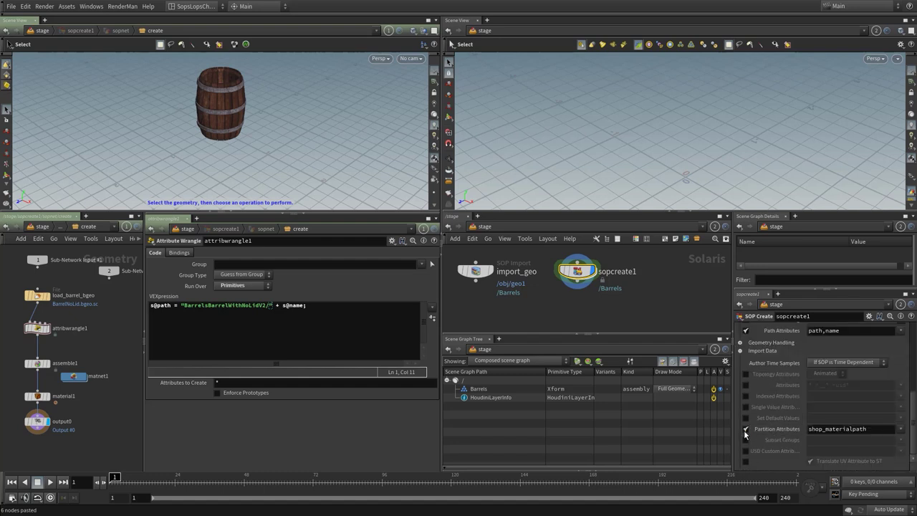
click(745, 429)
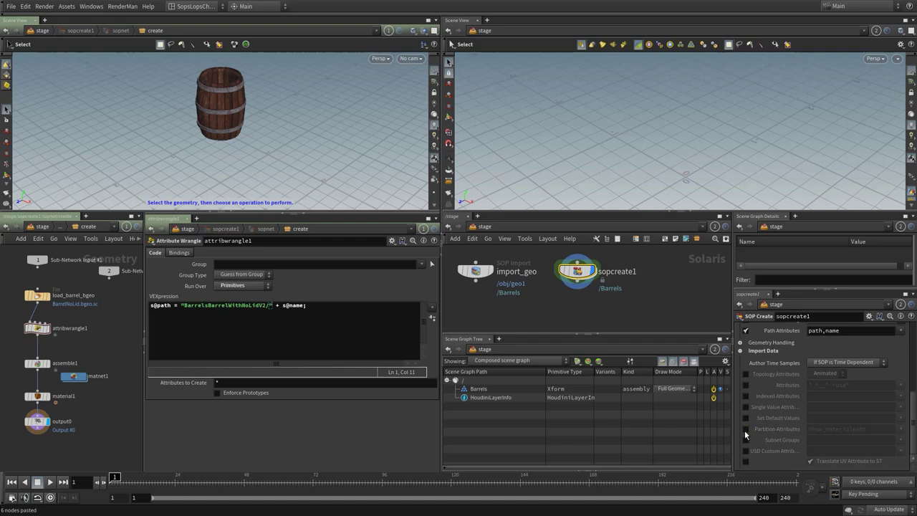
Turn on Partition Attributes with shop_materialpath in sopcreate1's Import Data settings.
click(745, 429)
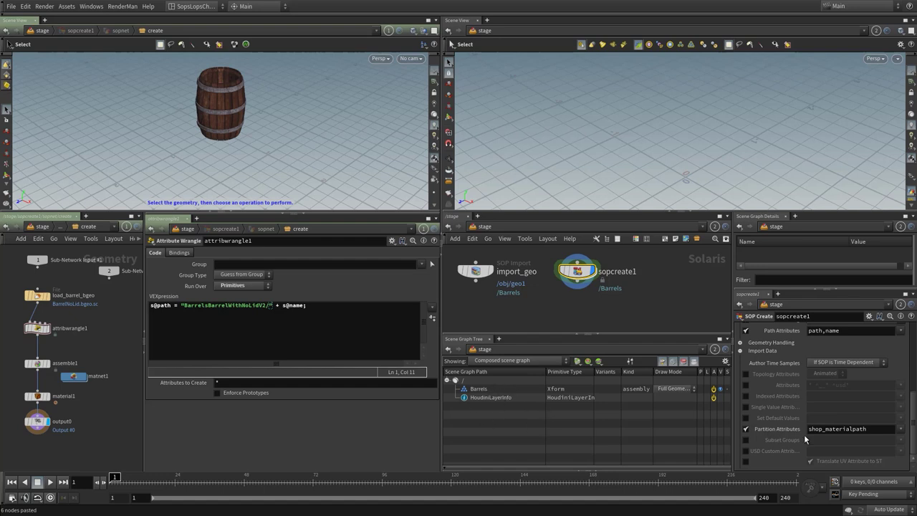
click(745, 428)
click(747, 429)
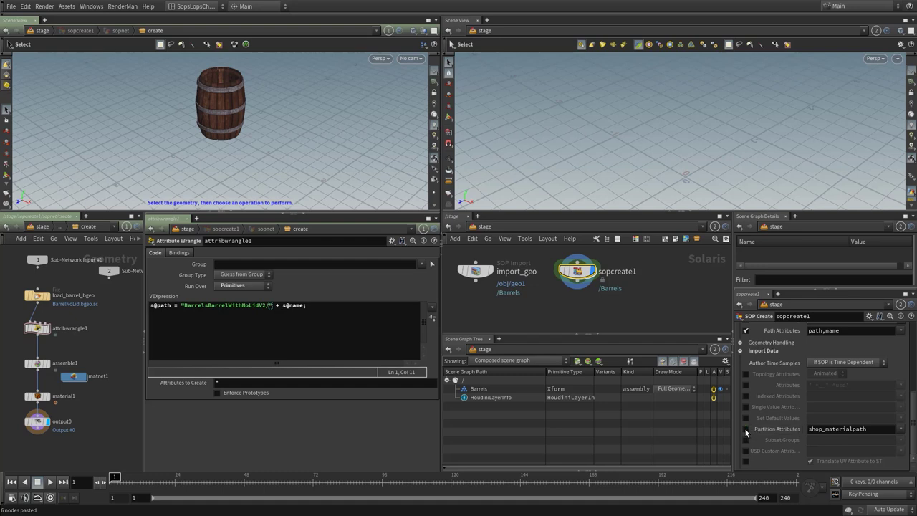
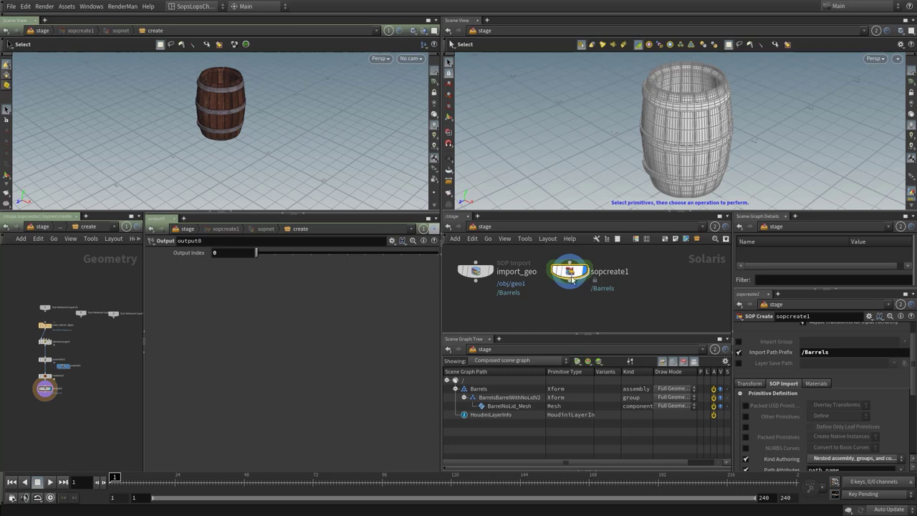
Auto-fill sopcreate1's Materials settings from the barrel's assigned material.
scroll(92, 339, up, 4)
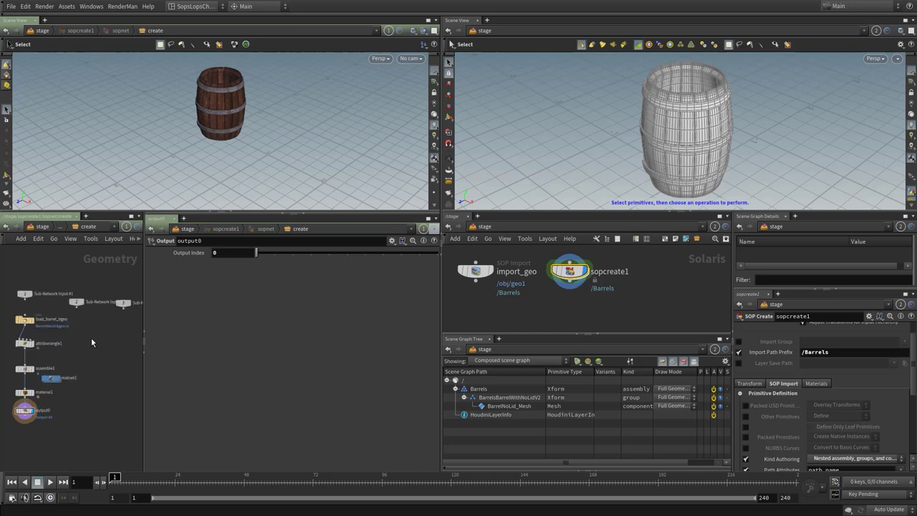
scroll(107, 345, up, 1)
scroll(114, 348, up, 1)
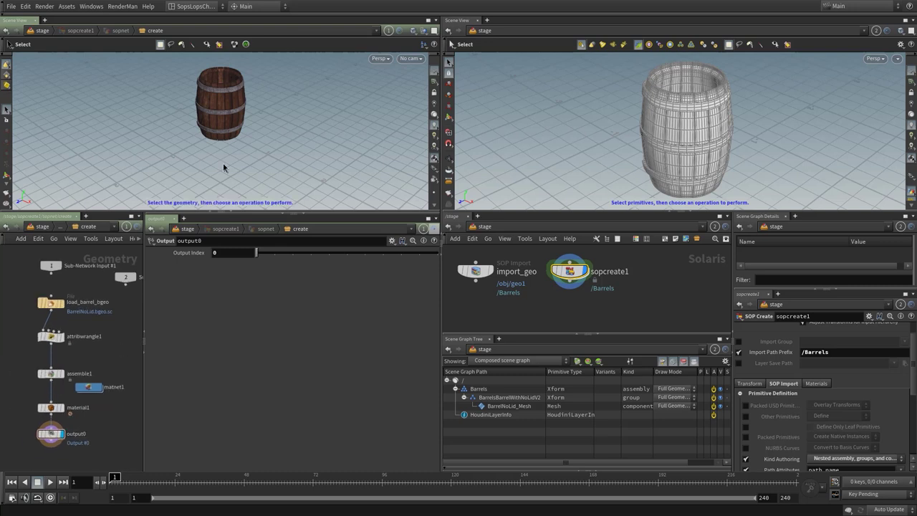
key(space+h)
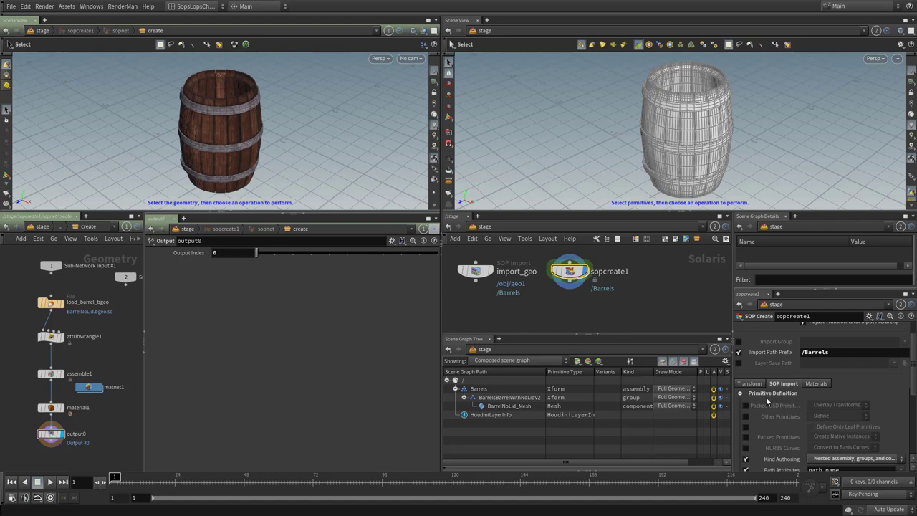
click(810, 384)
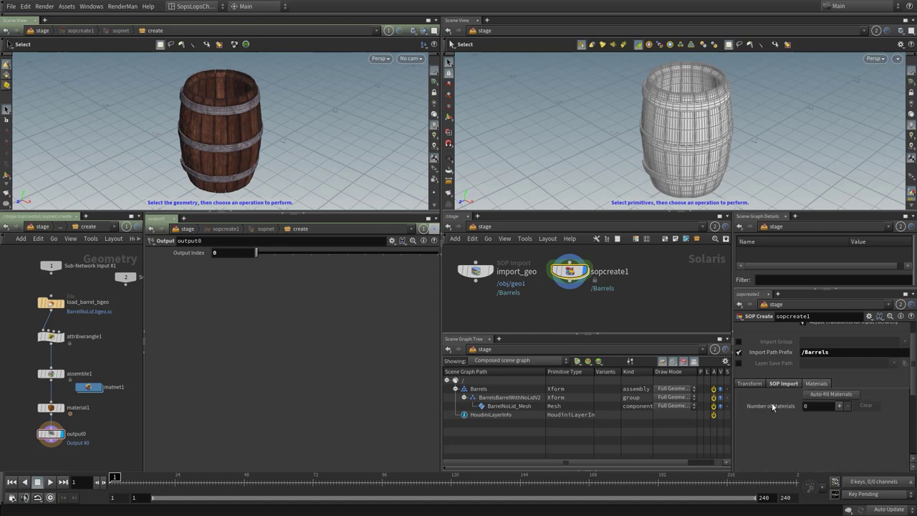
click(813, 395)
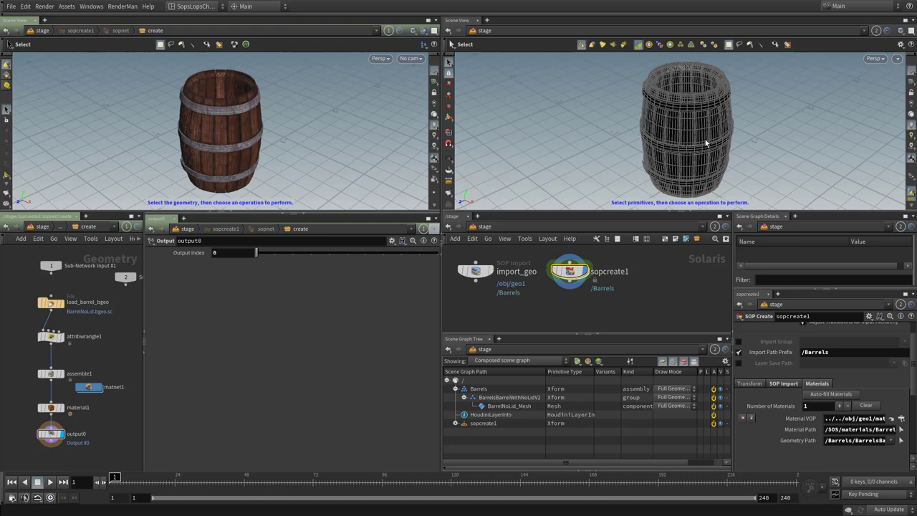
Set the stage viewport to smooth shading and switch its renderer to Karma (Beta).
click(902, 32)
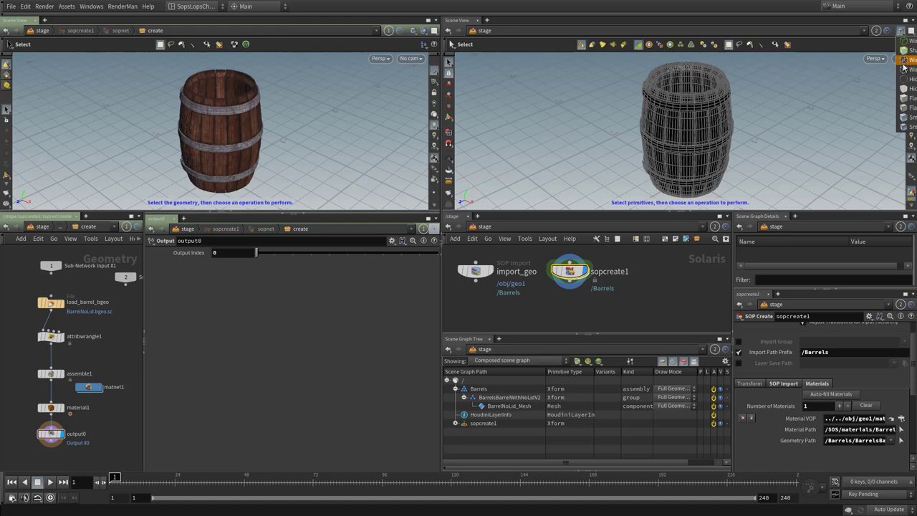
click(902, 117)
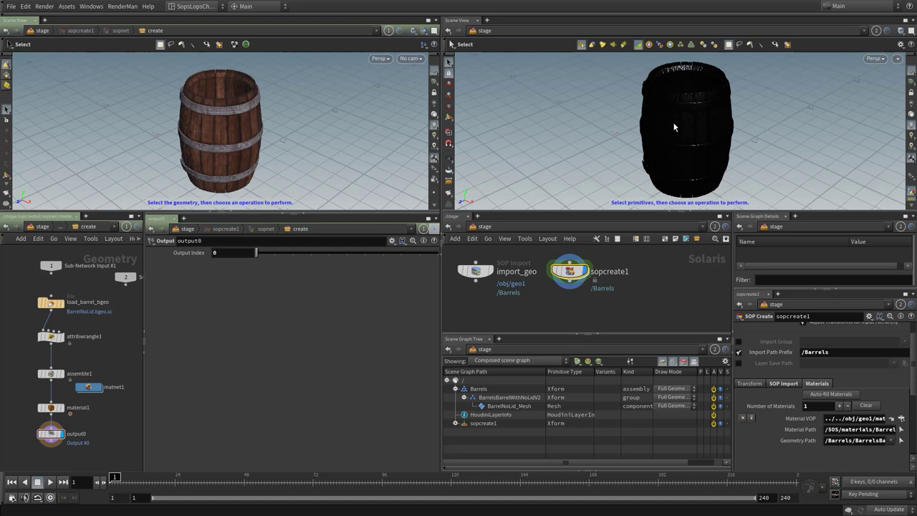
click(876, 58)
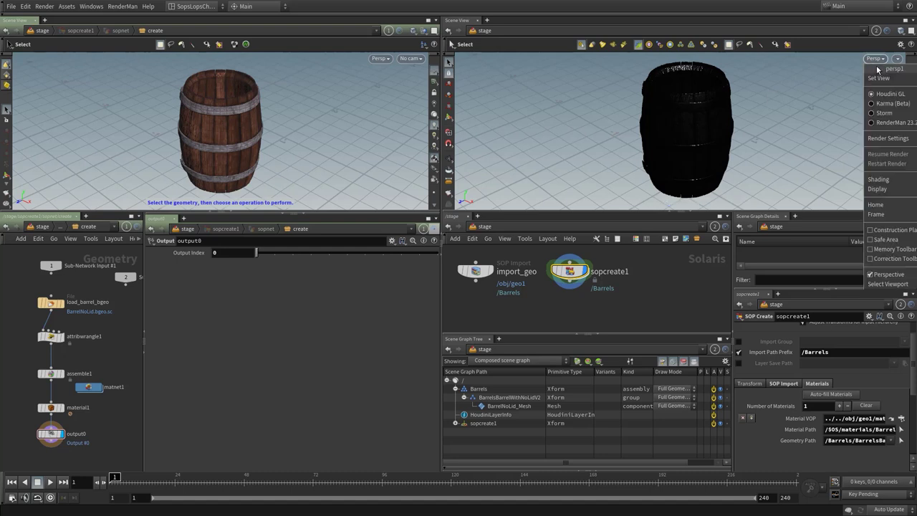
click(879, 105)
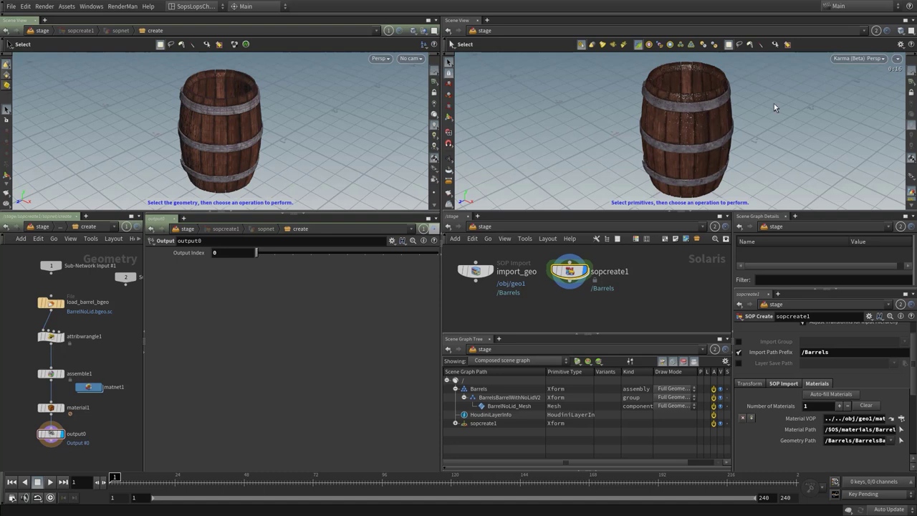
Compare the barrel in the stage viewport under Houdini GL and Karma (Beta), ending on Karma.
click(852, 60)
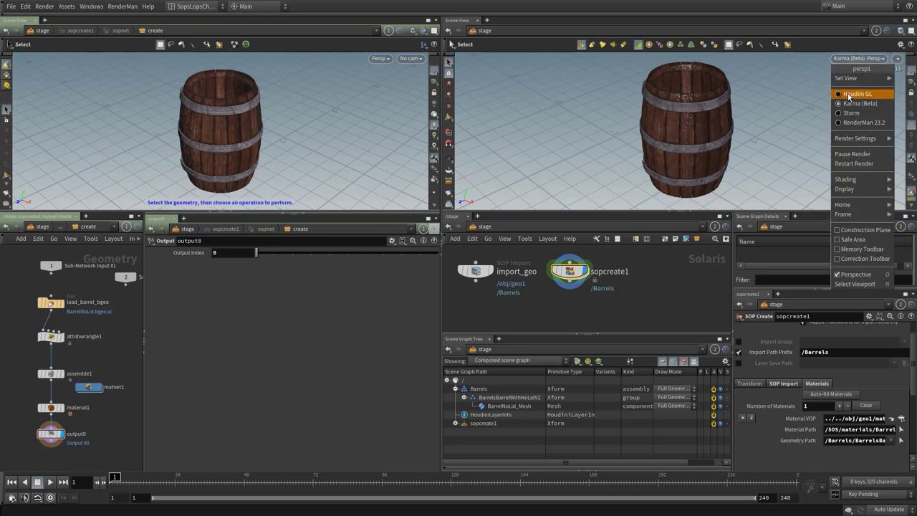
click(849, 95)
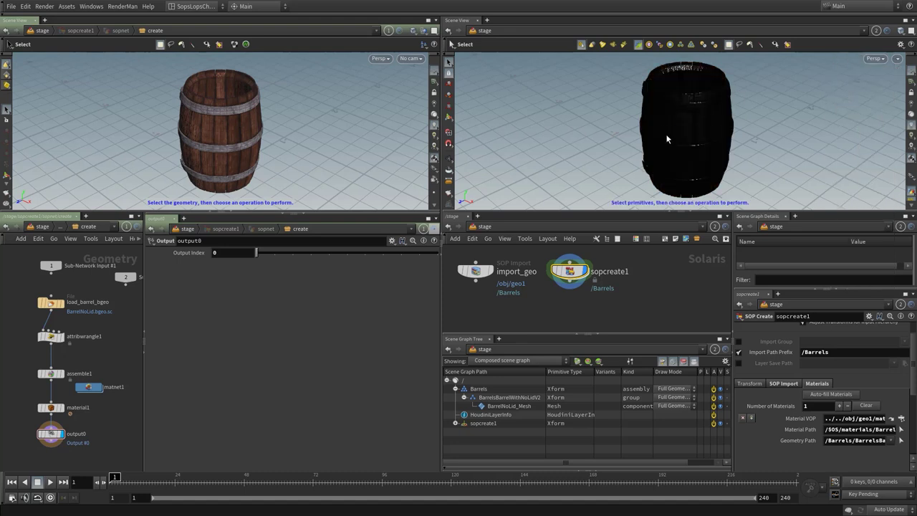
click(873, 60)
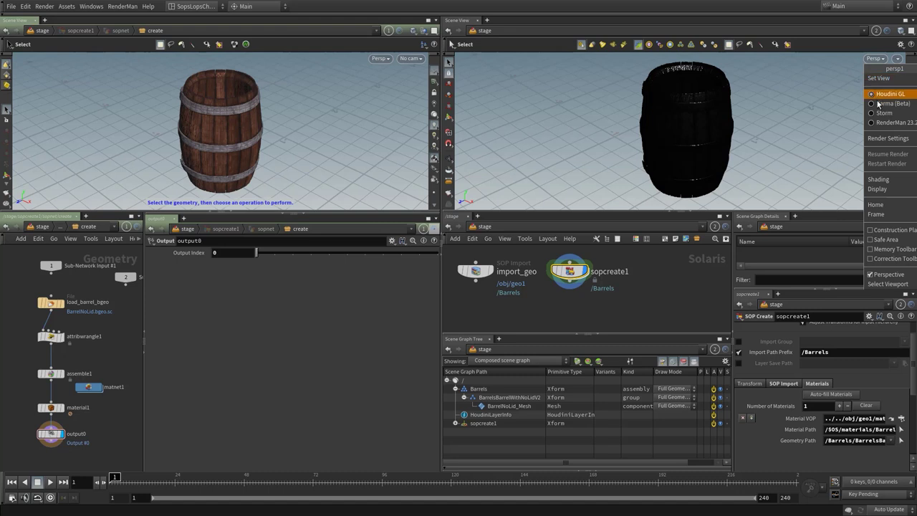
click(889, 104)
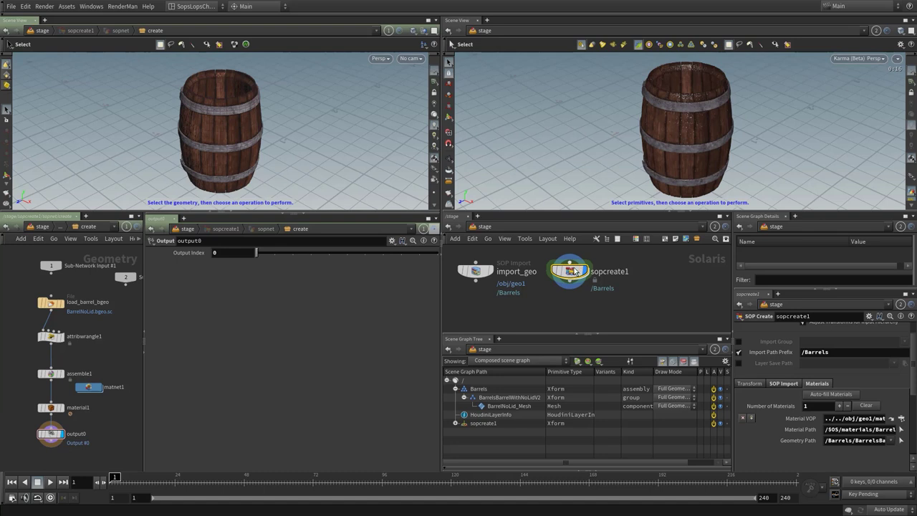
Rearrange the stage nodes so that import_geo sits on the far side of sopcreate1 with space between them.
drag(575, 271, 574, 276)
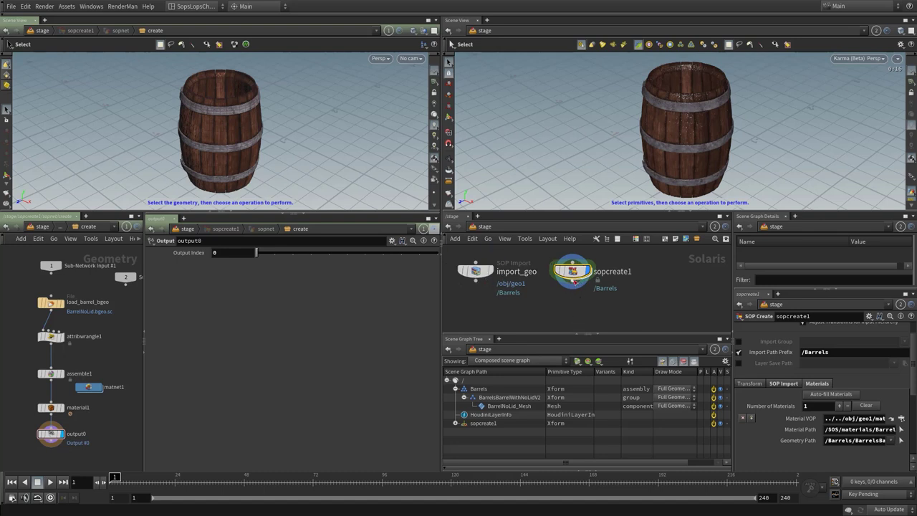
mouse_move(577, 275)
mouse_down()
mouse_move(635, 277)
mouse_move(572, 276)
mouse_up()
drag(487, 278, 672, 284)
drag(556, 277, 503, 277)
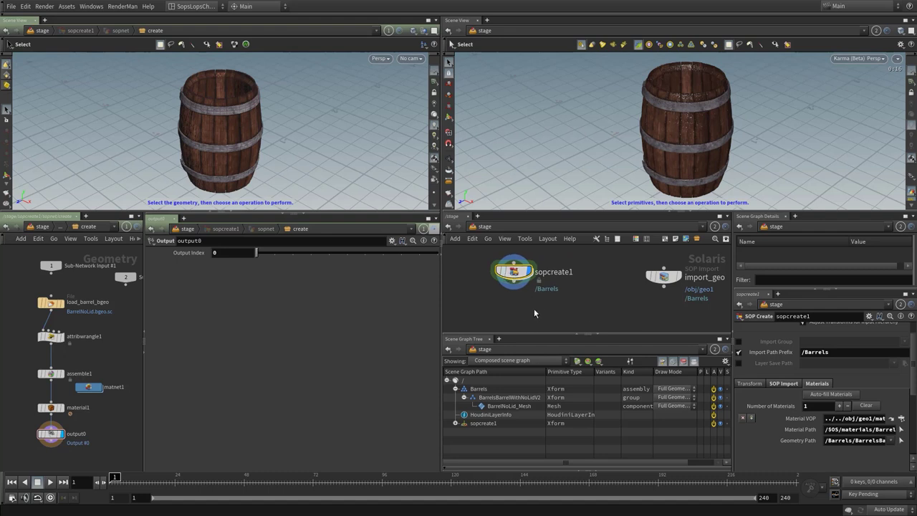
middle_drag(537, 312, 539, 306)
key(Tab)
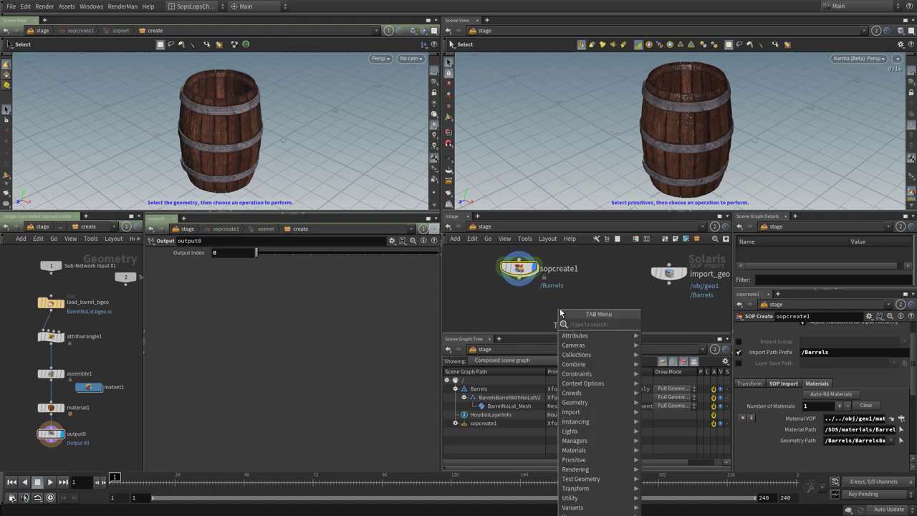
text(lop)
key(Escape)
key(Tab)
text(r)
key(Return)
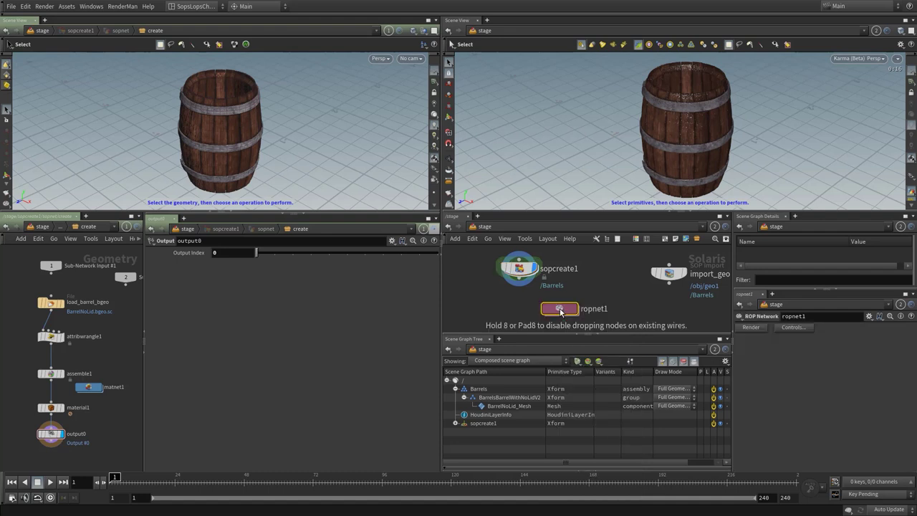
key(Delete)
Add a USD ROP node directly below sopcreate1, wired to its output.
key(Tab)
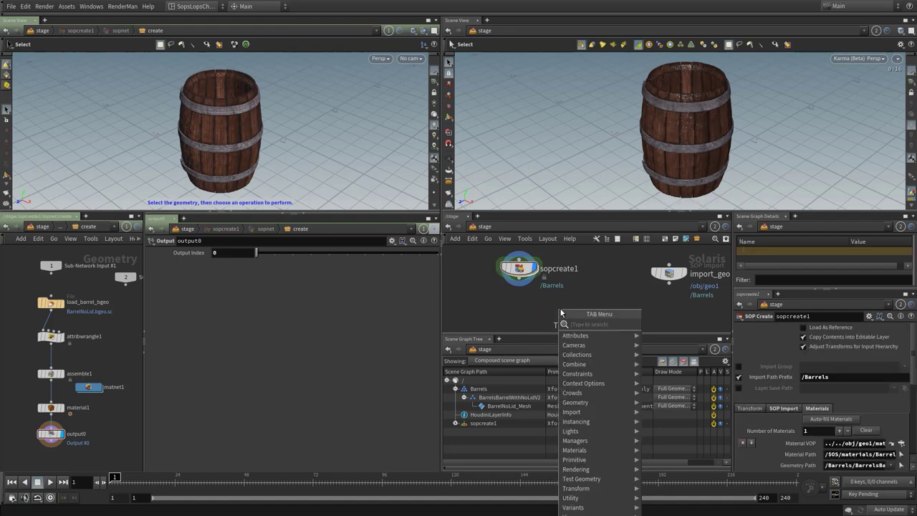
text(r)
key(Escape)
key(Tab)
text(r)
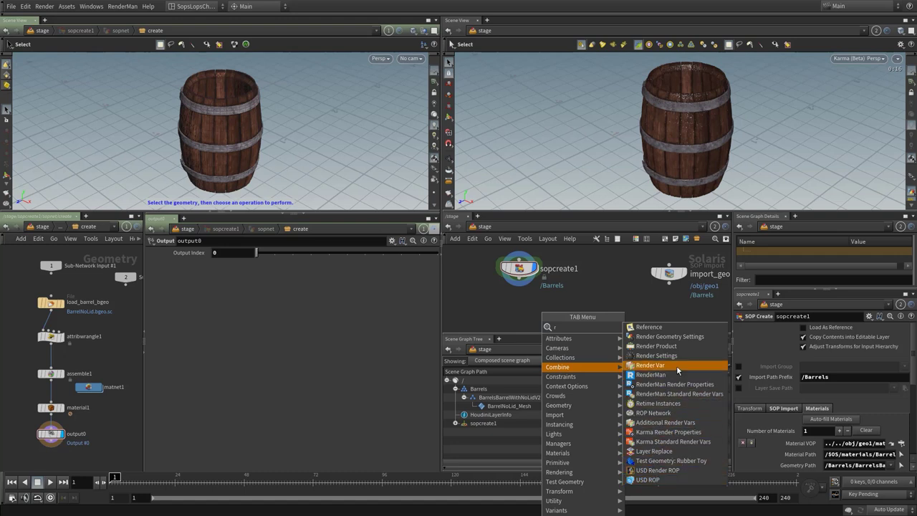
click(654, 484)
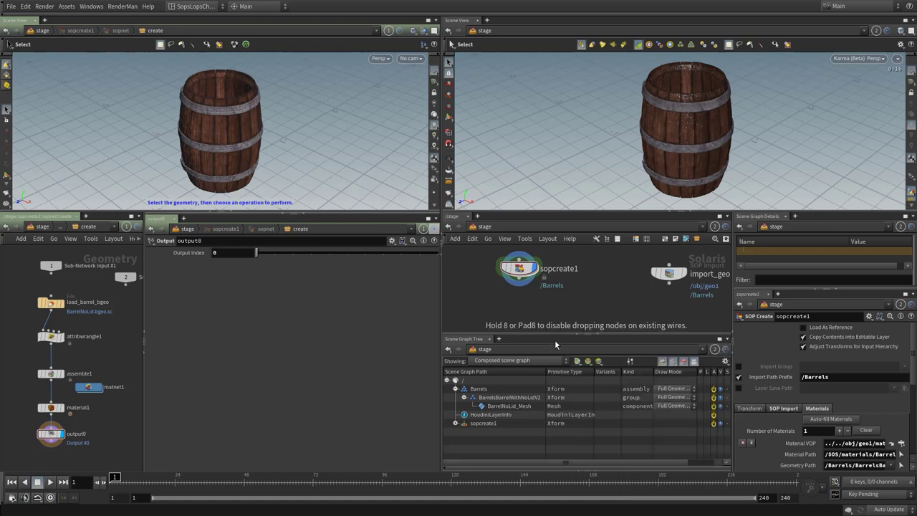
click(518, 310)
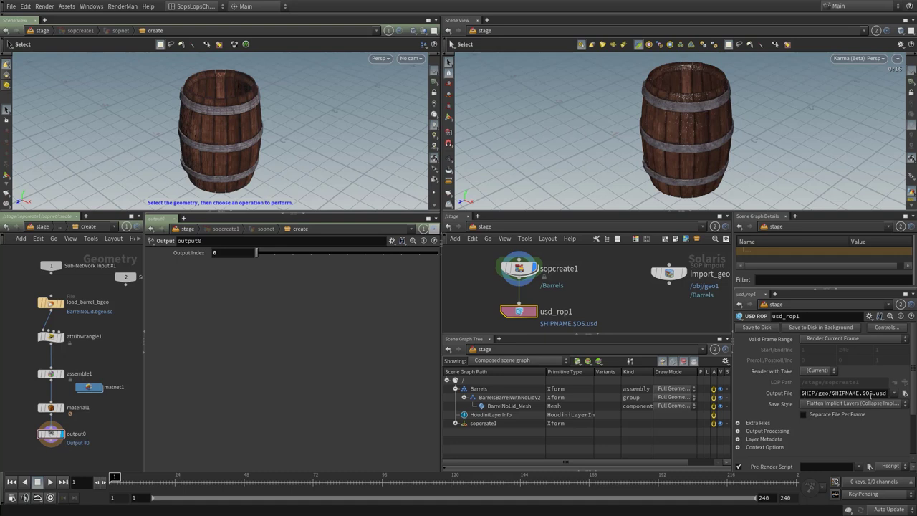
Set usd_rop1's Output File to $HIP/BarrelNoLidV1_Mat.usdc.
click(857, 392)
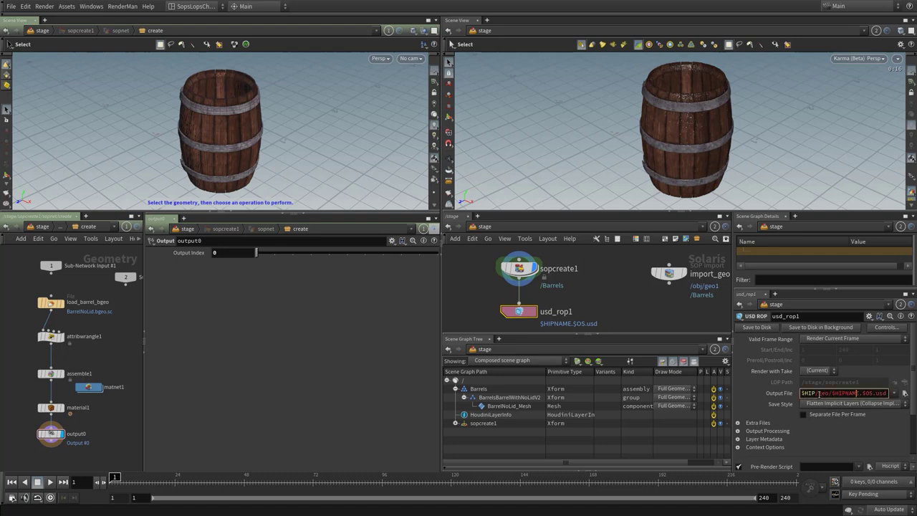
drag(818, 392, 873, 394)
text(BarrelNoLidV1)
text(t)
drag(875, 393, 887, 394)
key(Return)
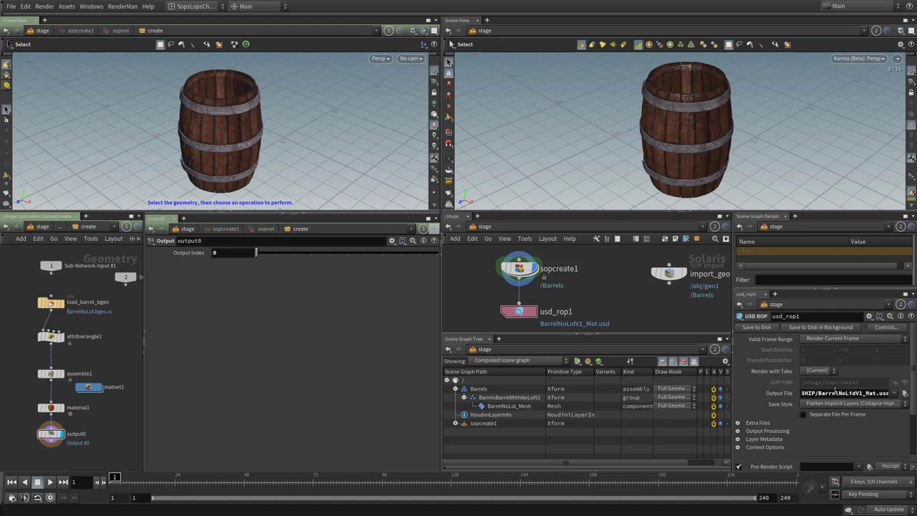
double_click(860, 394)
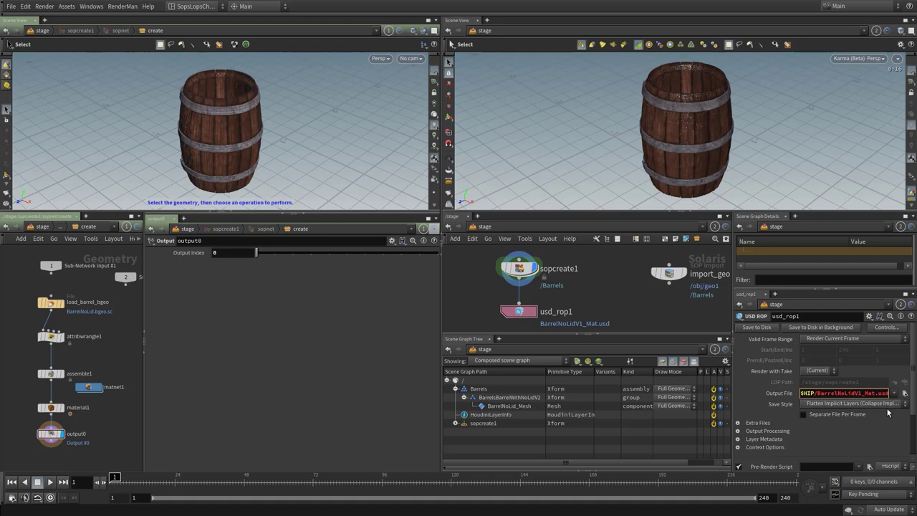
text(c)
key(Return)
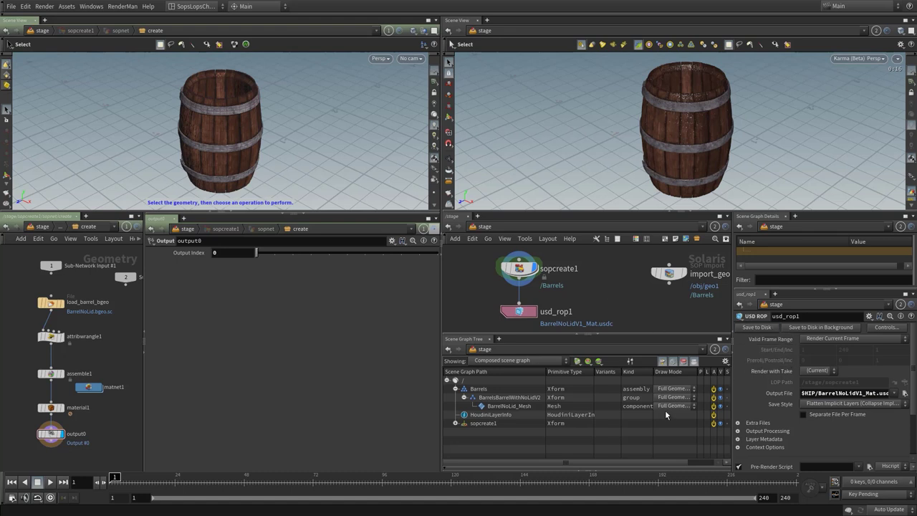
Move the import_geo node slightly closer to the sopcreate1 and usd_rop1 chain.
middle_drag(631, 302, 600, 303)
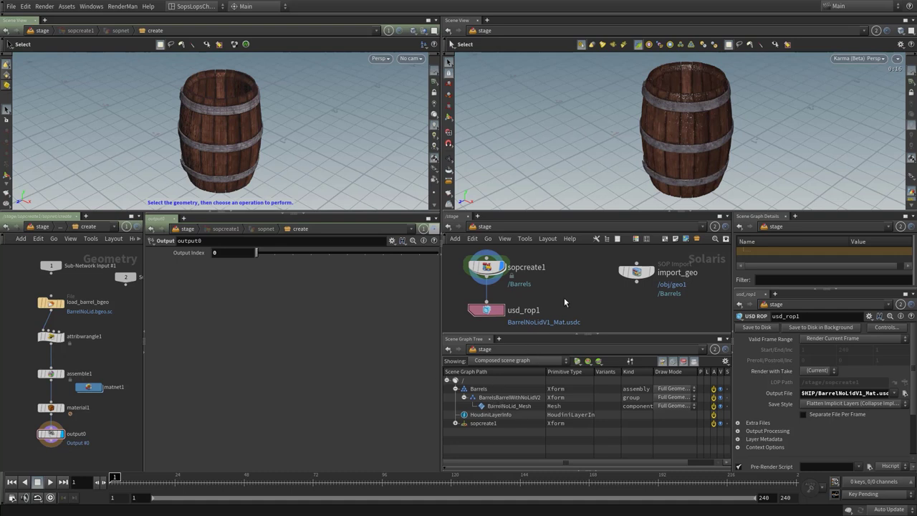
drag(635, 272, 614, 281)
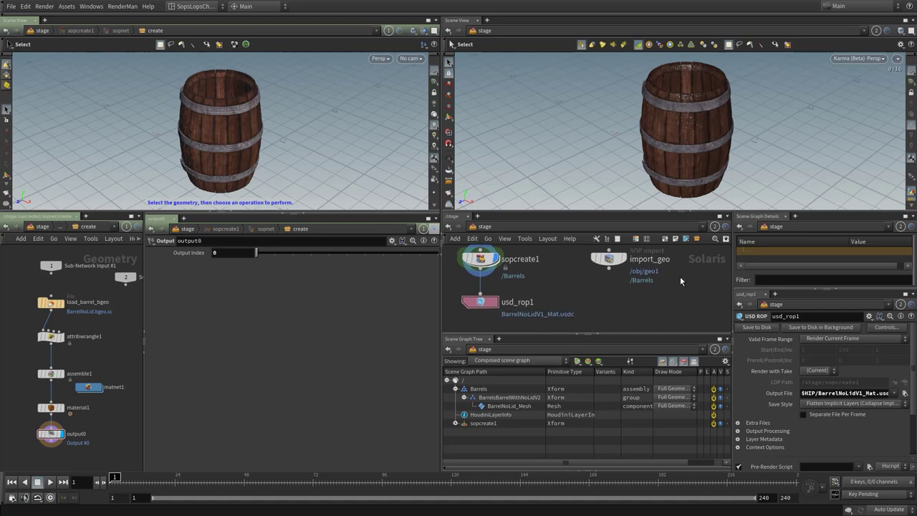
scroll(678, 280, down, 2)
scroll(612, 291, up, 2)
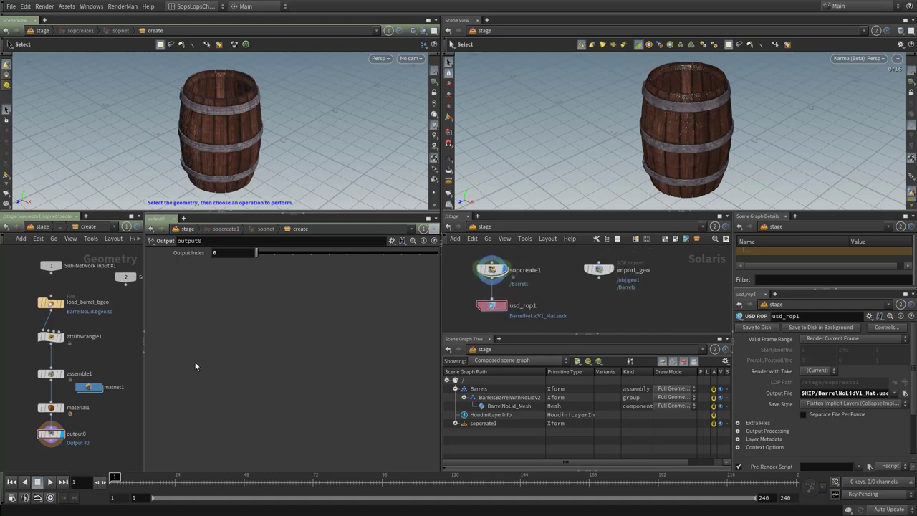
Add a Material Library node to the stage and place it directly beneath import_geo.
mouse_move(614, 310)
middle_down()
mouse_move(595, 303)
mouse_move(613, 311)
middle_up()
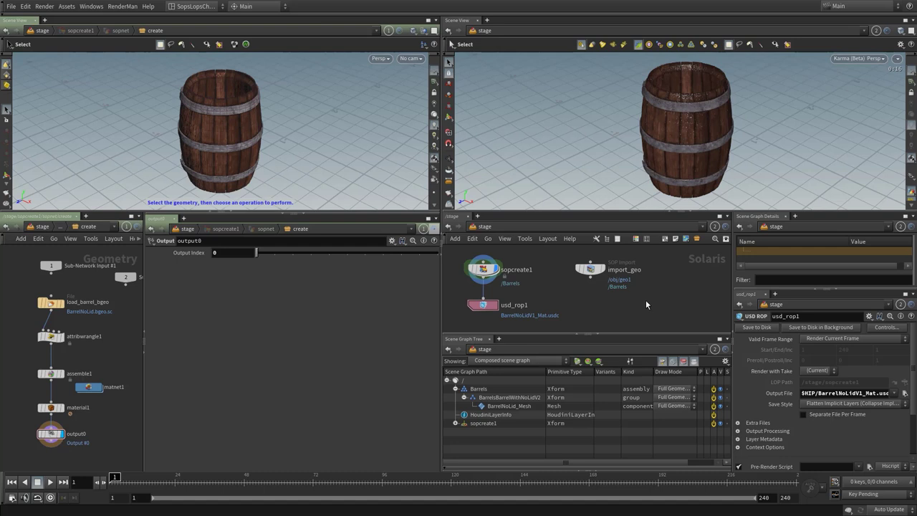
key(Tab)
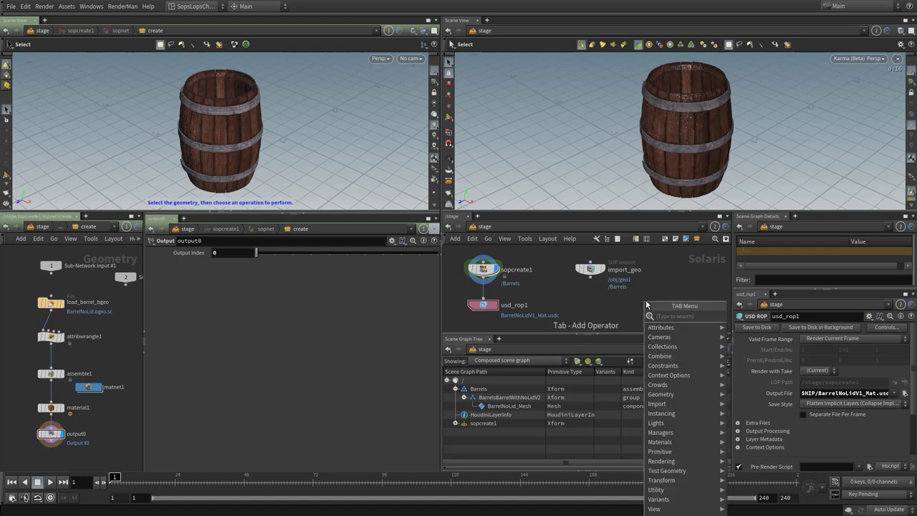
text(matli)
key(Return)
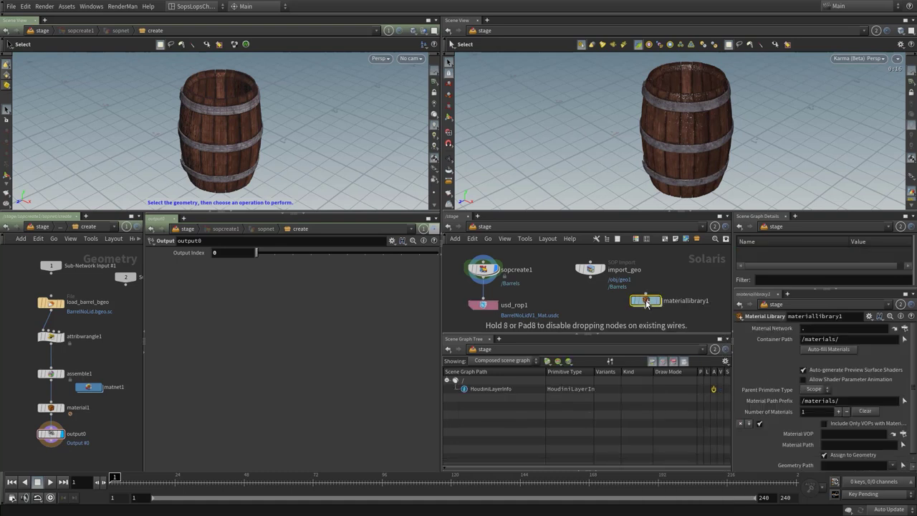
click(590, 301)
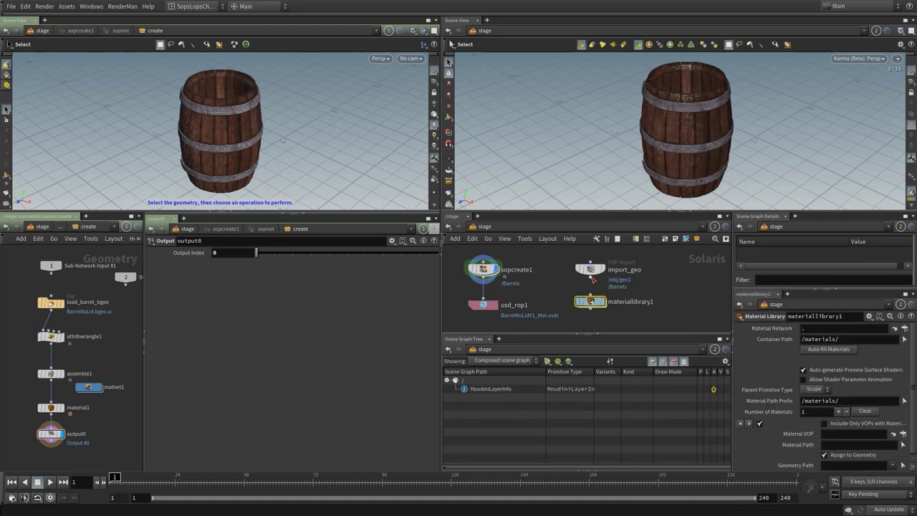
Wire import_geo's output into materiallibrary1 and set materiallibrary1 as the displayed node.
click(591, 277)
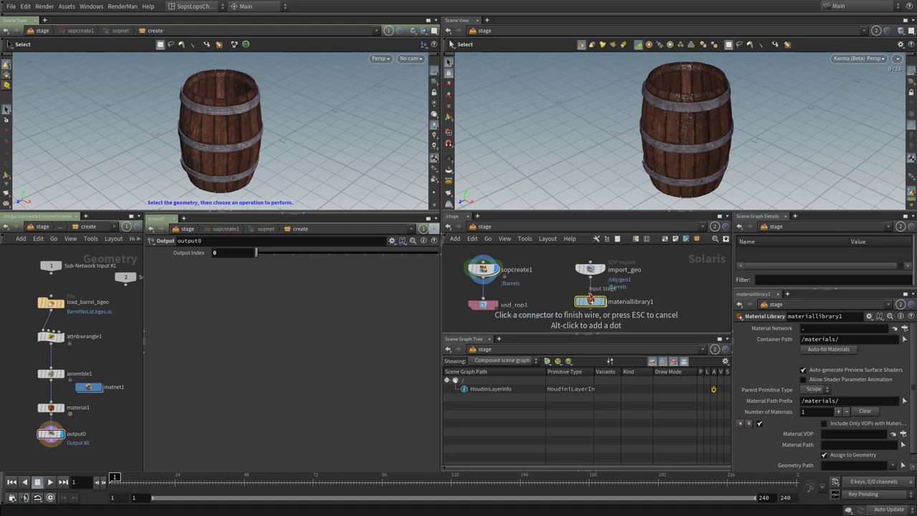
click(590, 297)
click(602, 302)
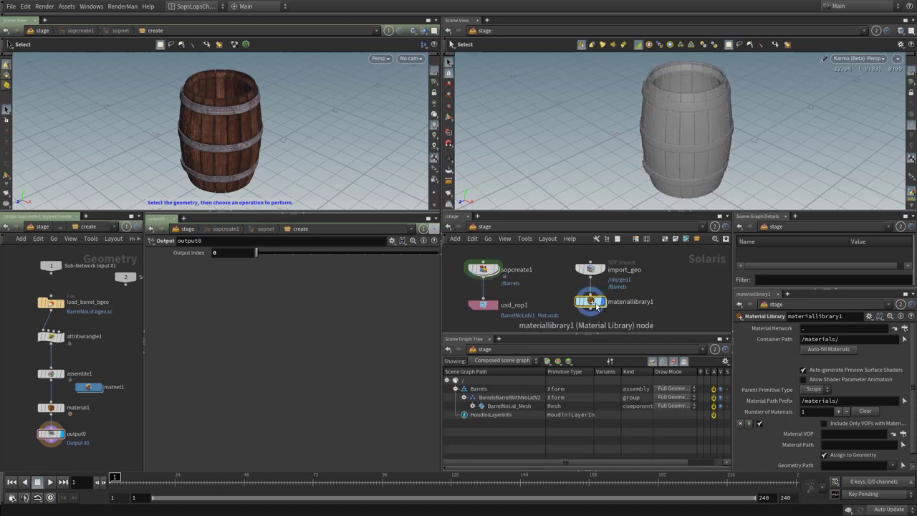
middle_drag(645, 315, 645, 299)
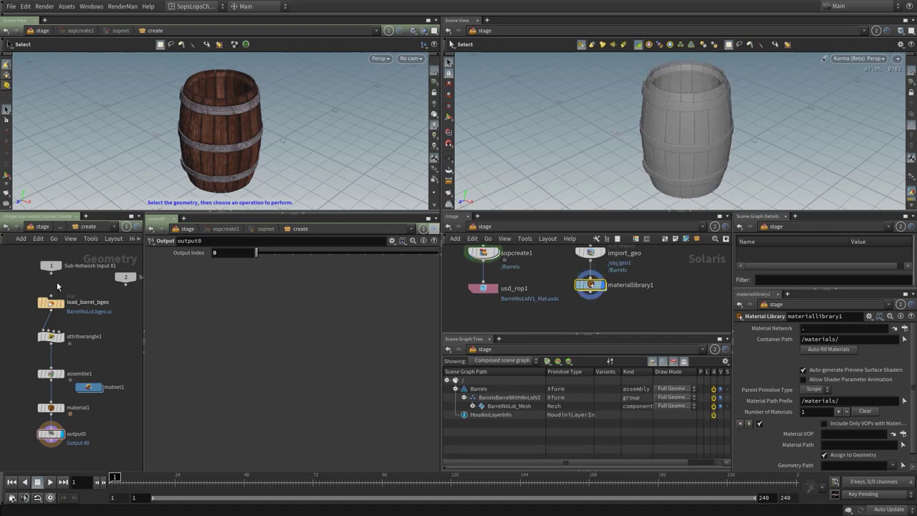
Copy the BarrelNoLidV1 Principled Shader from matnet1 into materiallibrary1 and return both networks to their parent level.
click(90, 394)
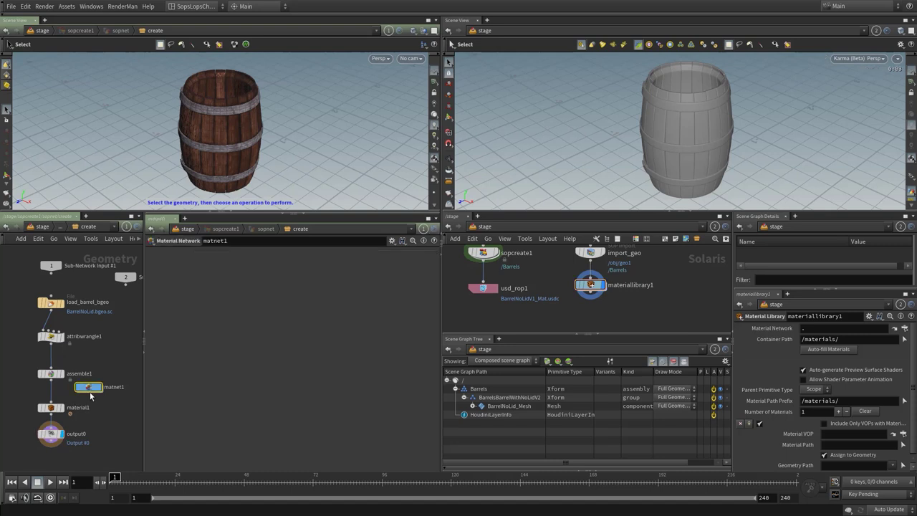
double_click(90, 394)
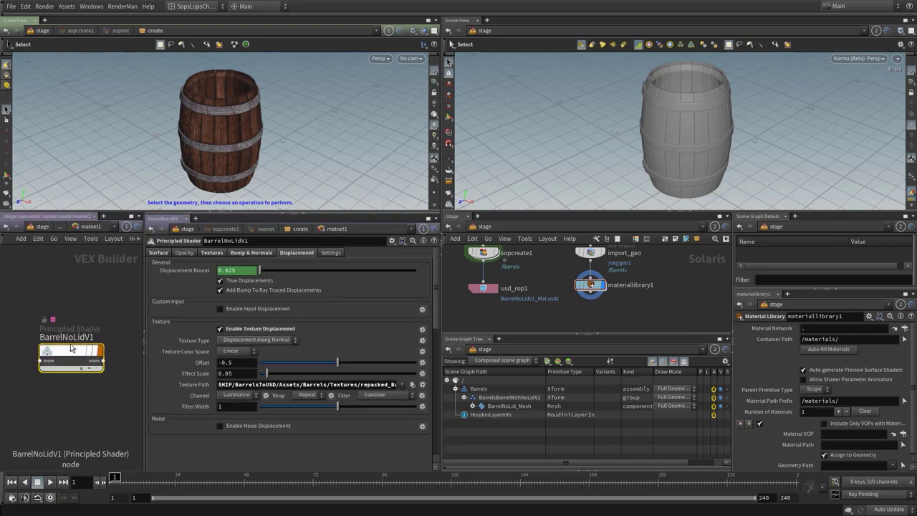
key(ctrl+c)
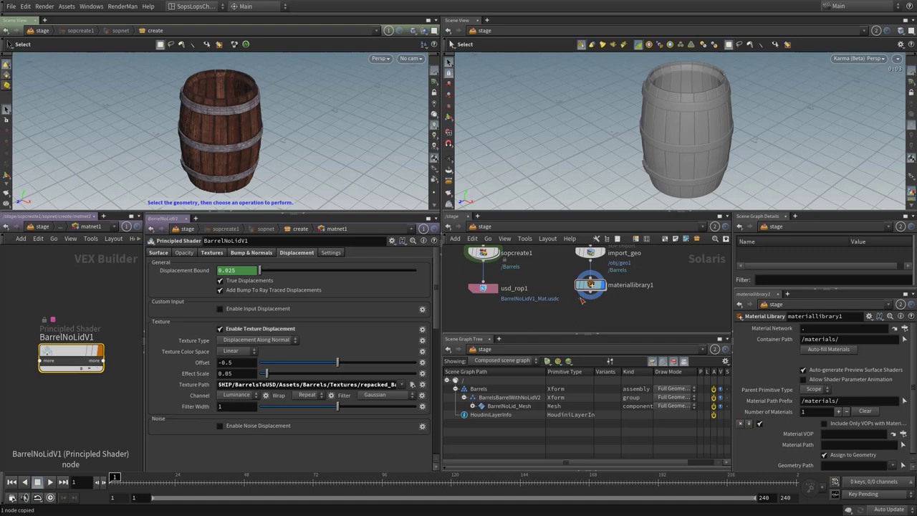
double_click(591, 284)
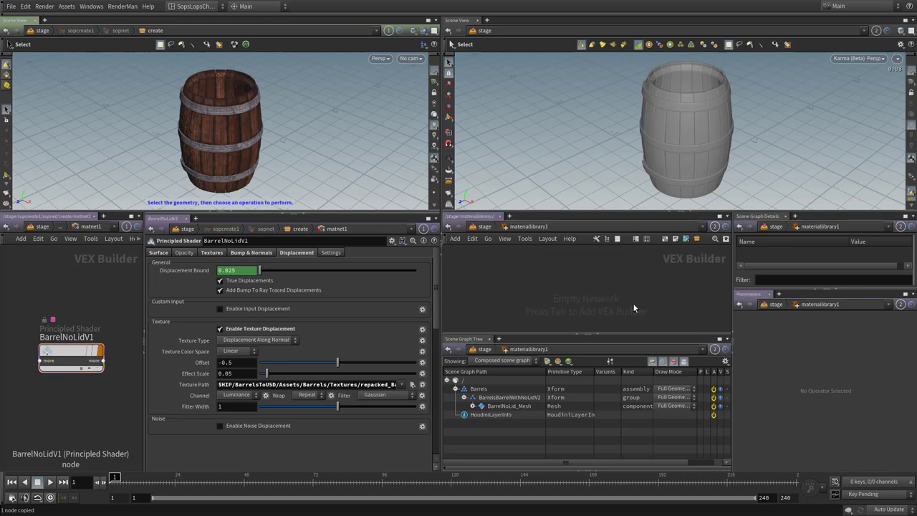
key(ctrl+v)
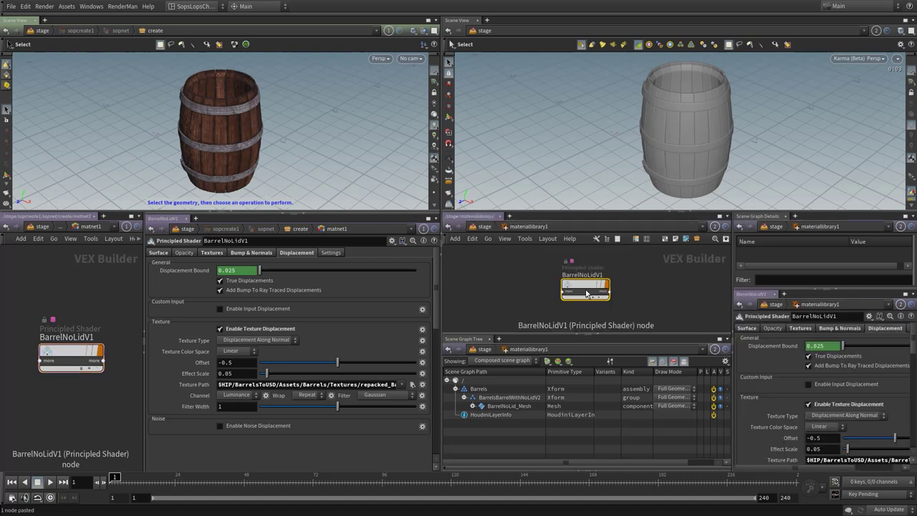
key(u)
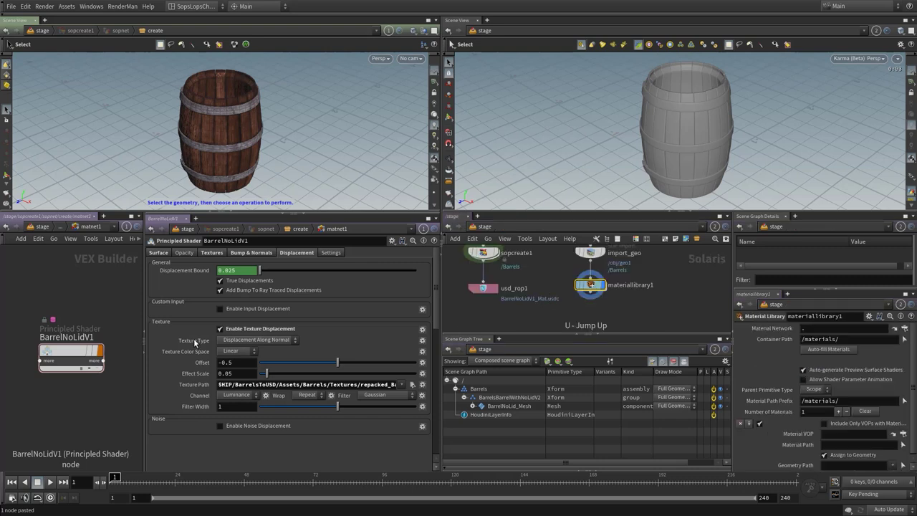
key(u)
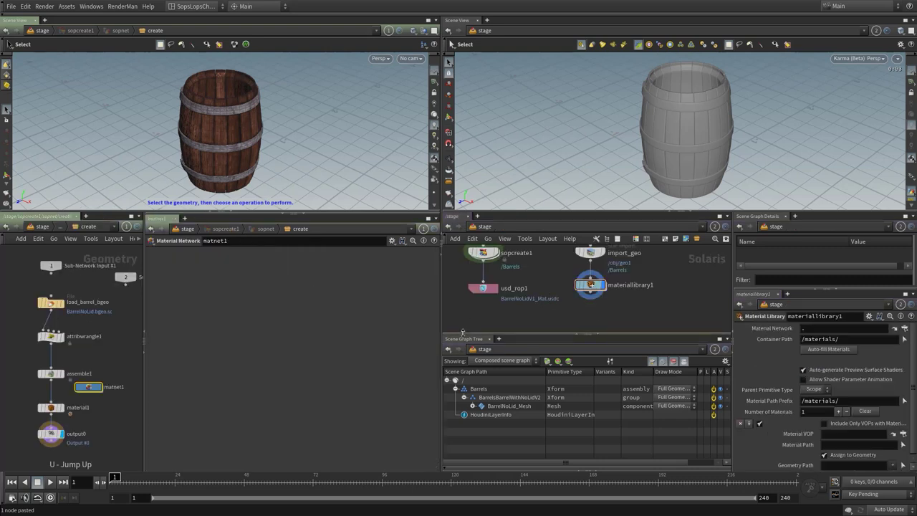
key(h)
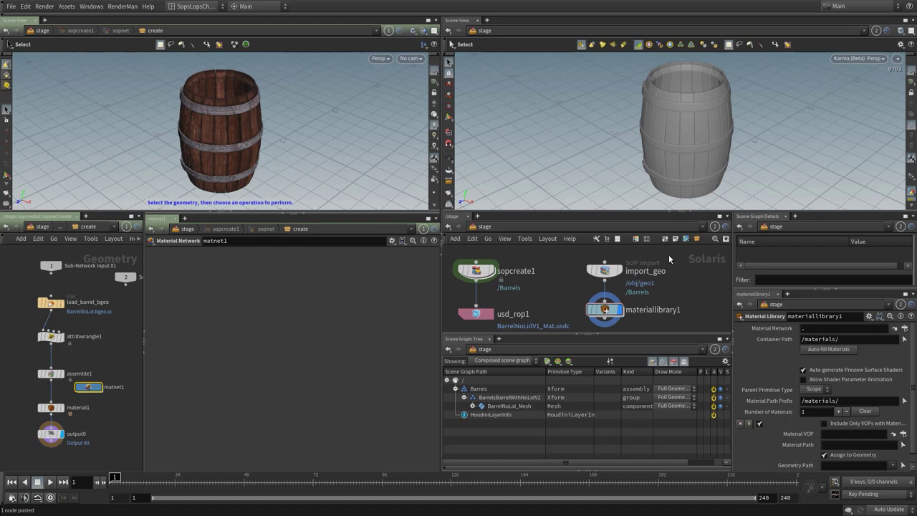
Auto-fill the materials on materiallibrary1 and check the materials branch down to BarrelNoLidV1's shaders in the scene graph.
mouse_move(599, 287)
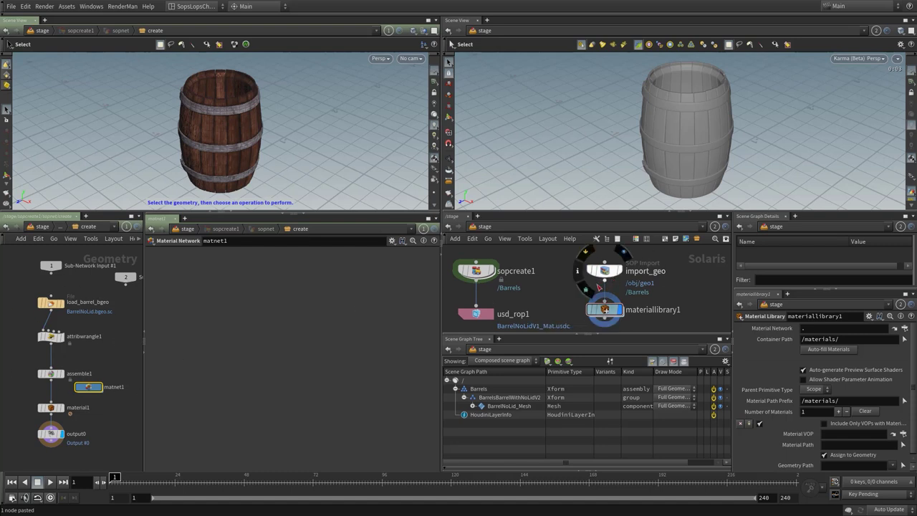
scroll(614, 301, up, 2)
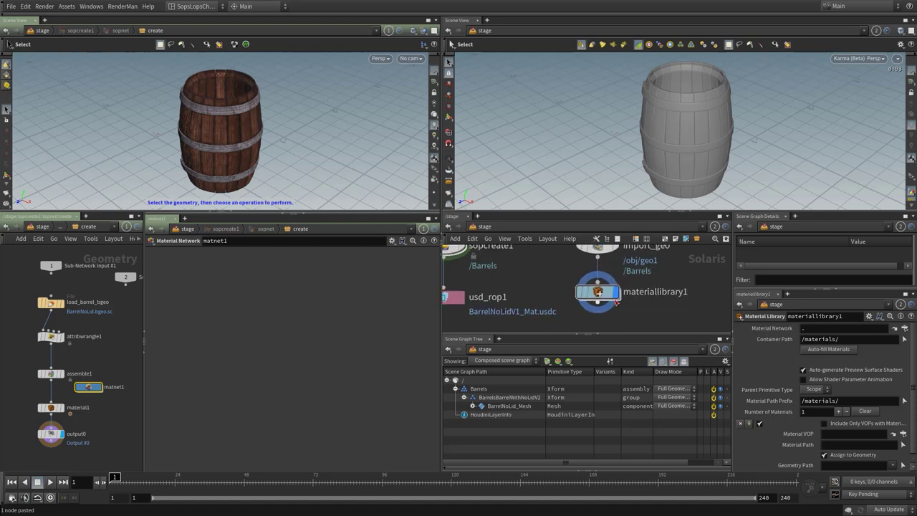
click(614, 300)
click(830, 349)
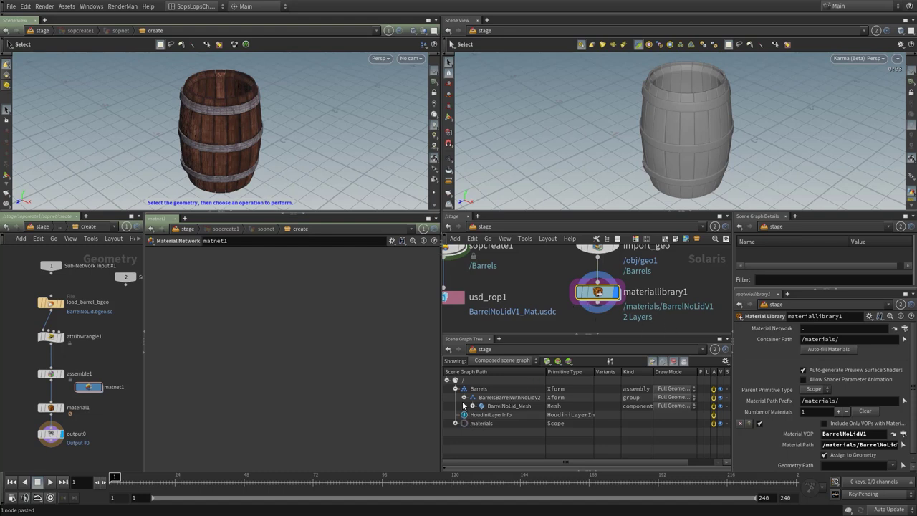
click(456, 423)
click(464, 432)
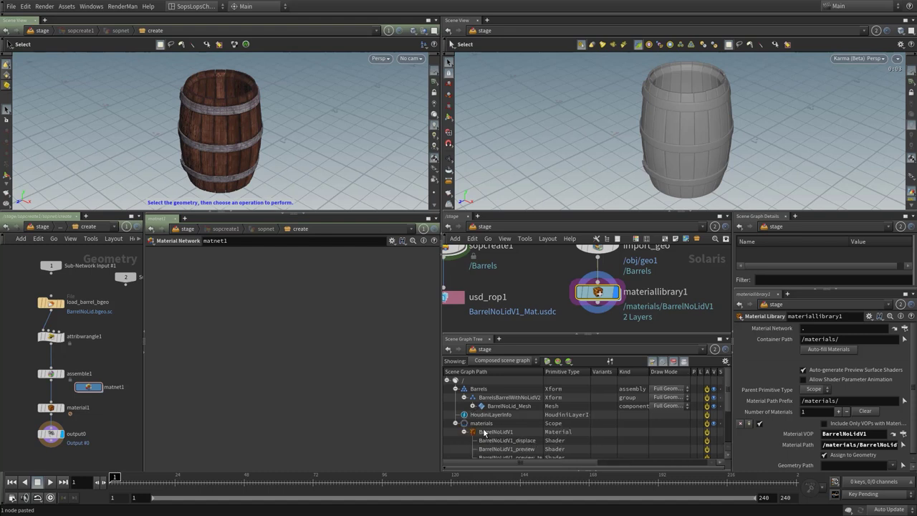
click(456, 424)
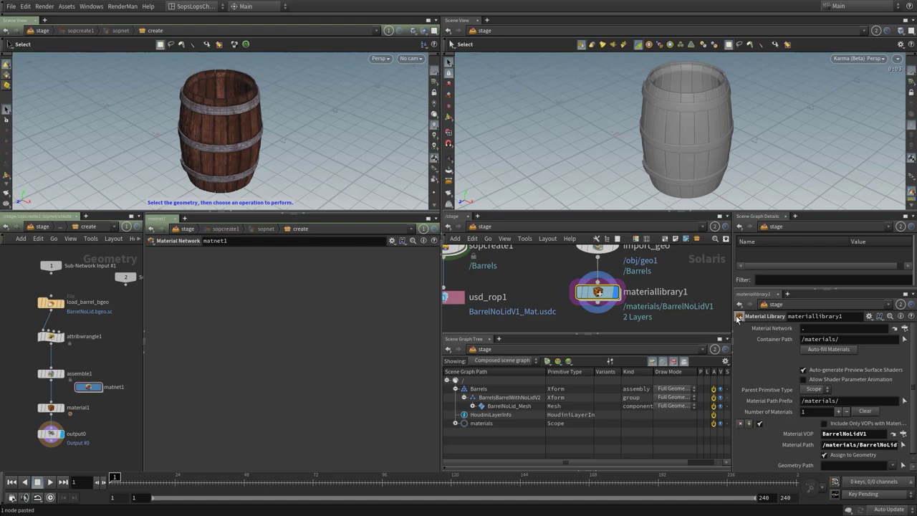
Widen the parameter area slightly and set materiallibrary1's Material Path Prefix to /Barrels/.
drag(729, 317, 718, 308)
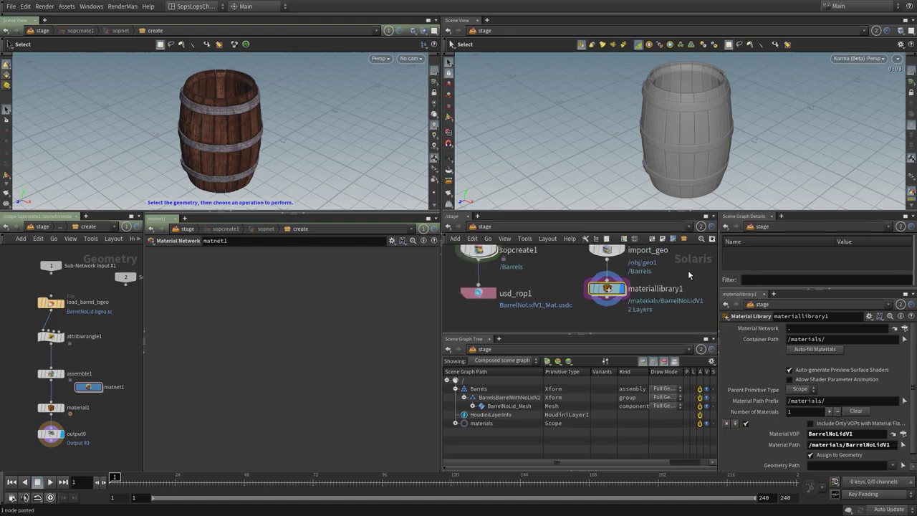
middle_drag(687, 270, 662, 292)
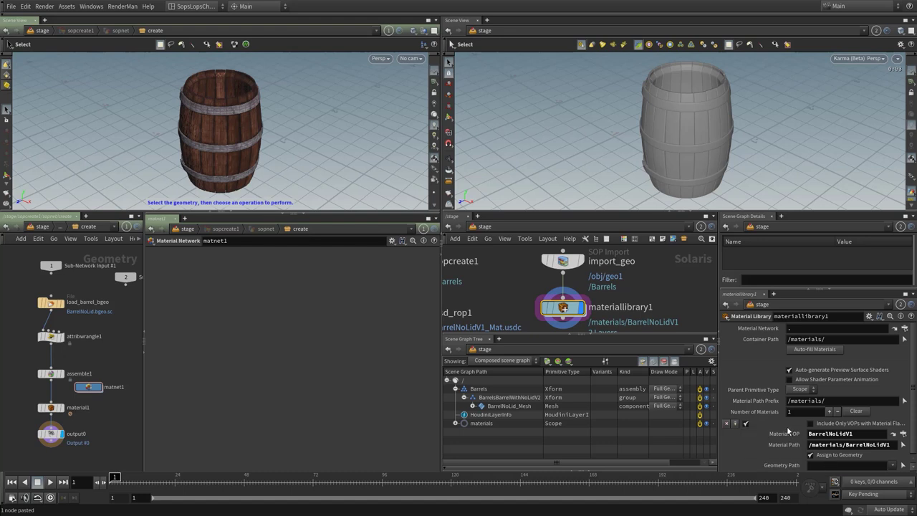
scroll(788, 430, down, 1)
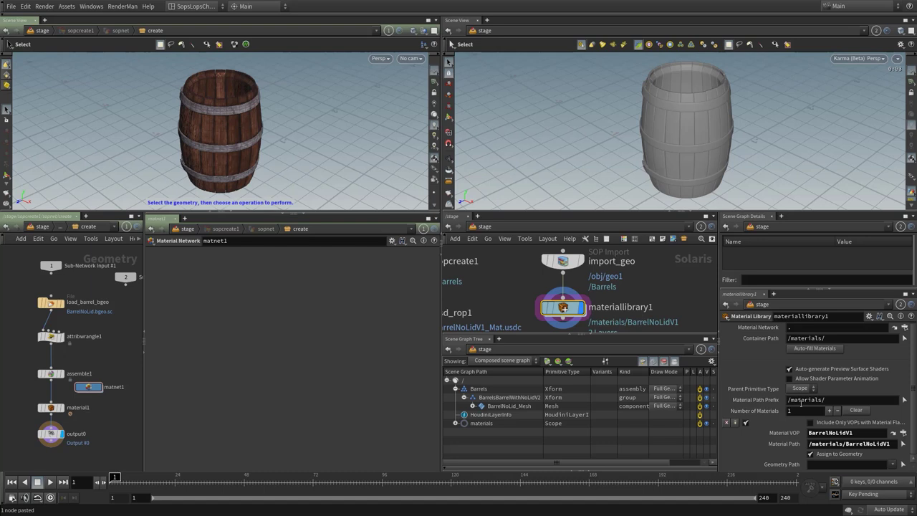
drag(788, 403, 839, 402)
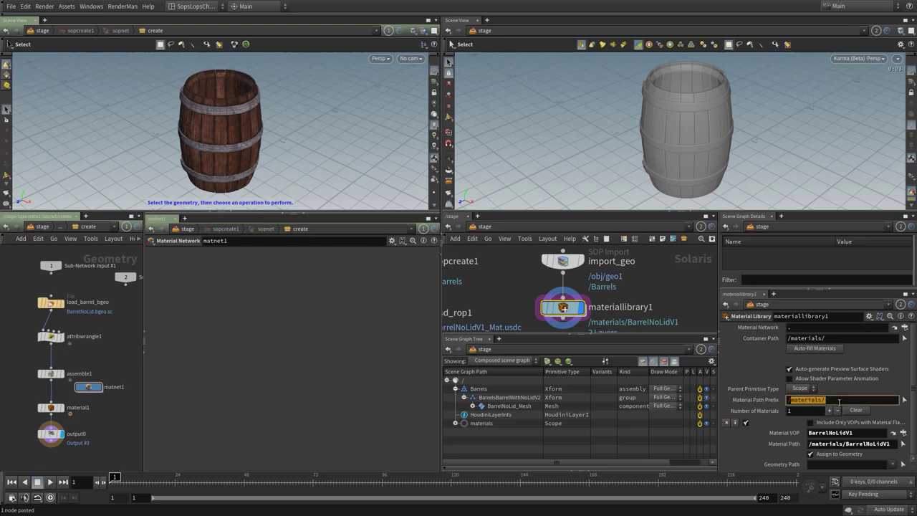
text(/Barrels/)
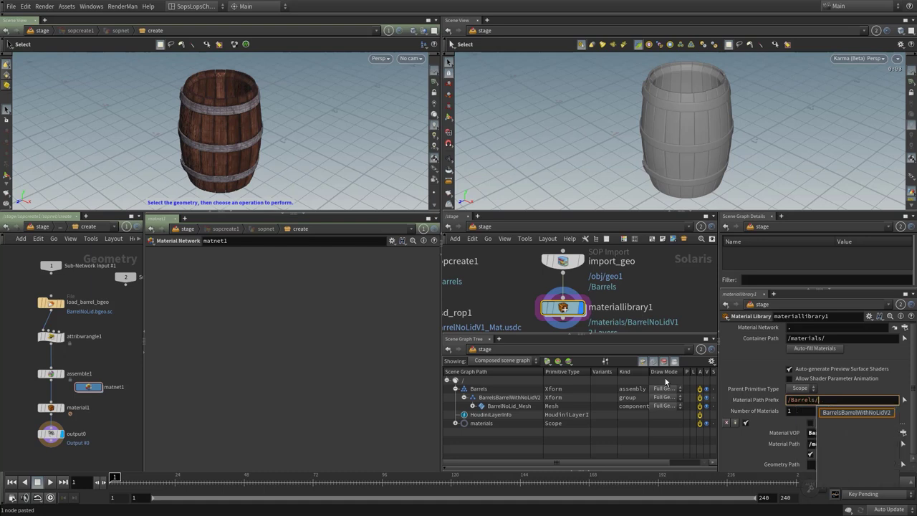
key(Return)
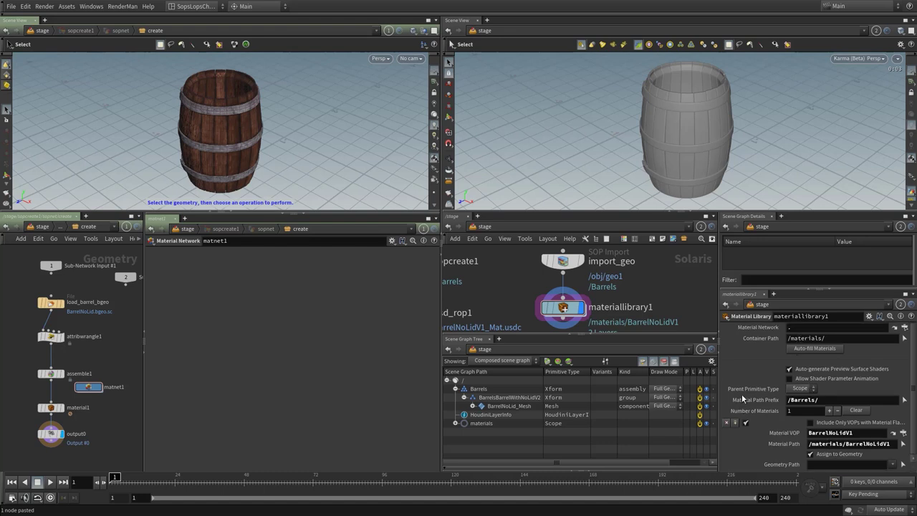
Set the Material Path of the BarrelNoLidV1 entry to /Barrels/materials/BarrelNoLidV1.
click(820, 445)
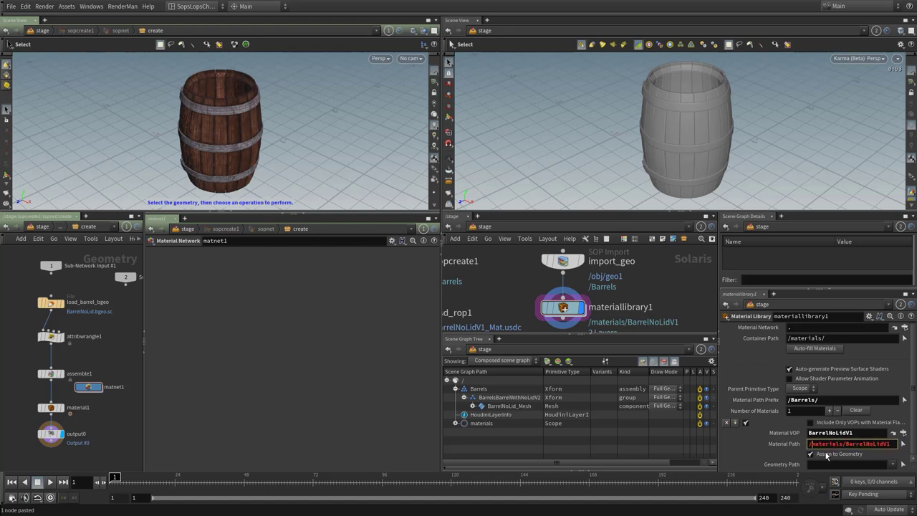
text(Barrels/)
key(Return)
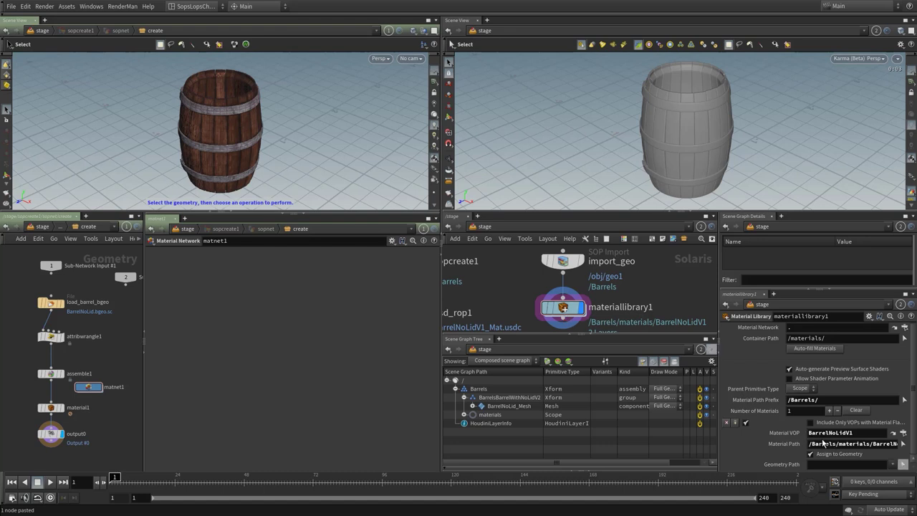
Try assigning the material within materiallibrary1 by using the BarrelsBarrelWithNoLidV2 primitive as its Geometry Path.
middle_drag(634, 285, 622, 287)
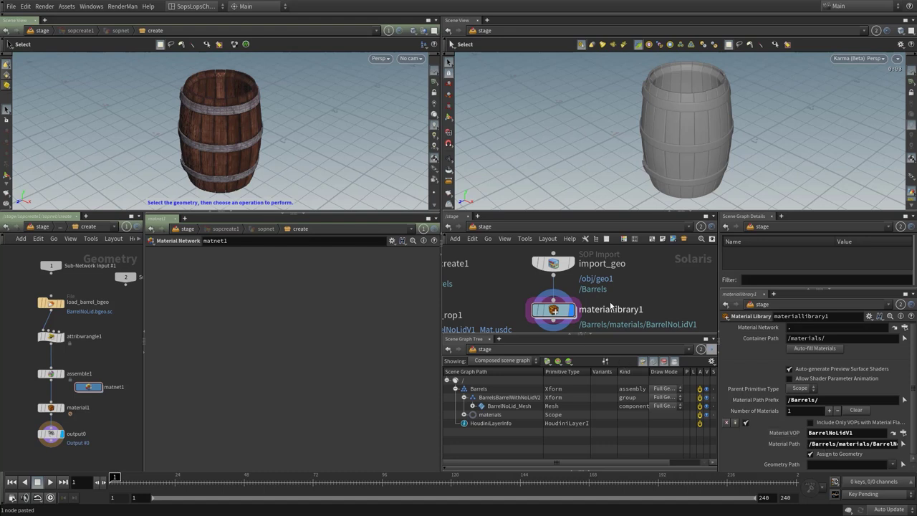
key(h)
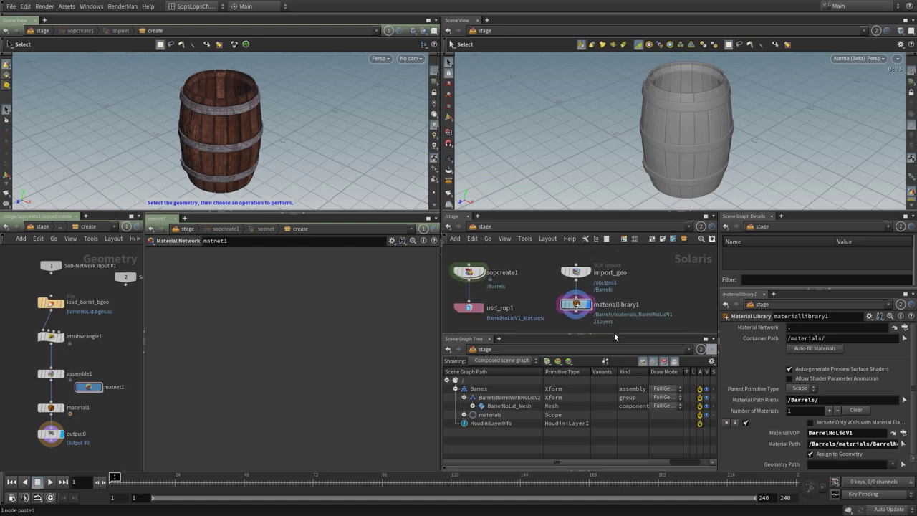
mouse_move(641, 315)
middle_down()
mouse_move(657, 293)
mouse_move(625, 316)
middle_up()
scroll(644, 315, up, 2)
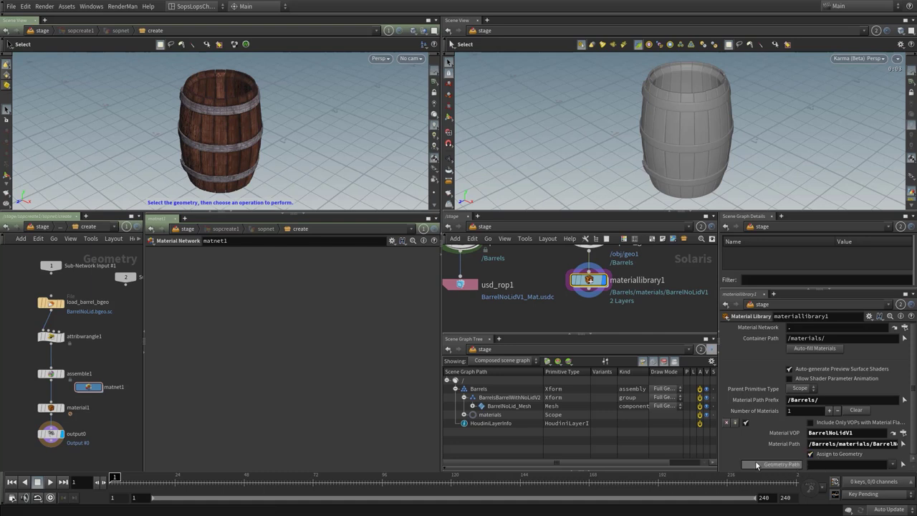
click(472, 406)
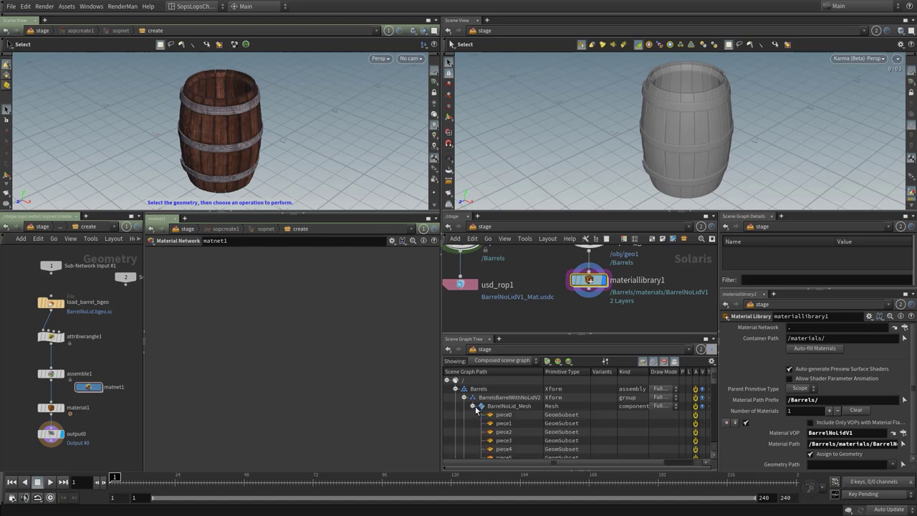
click(473, 406)
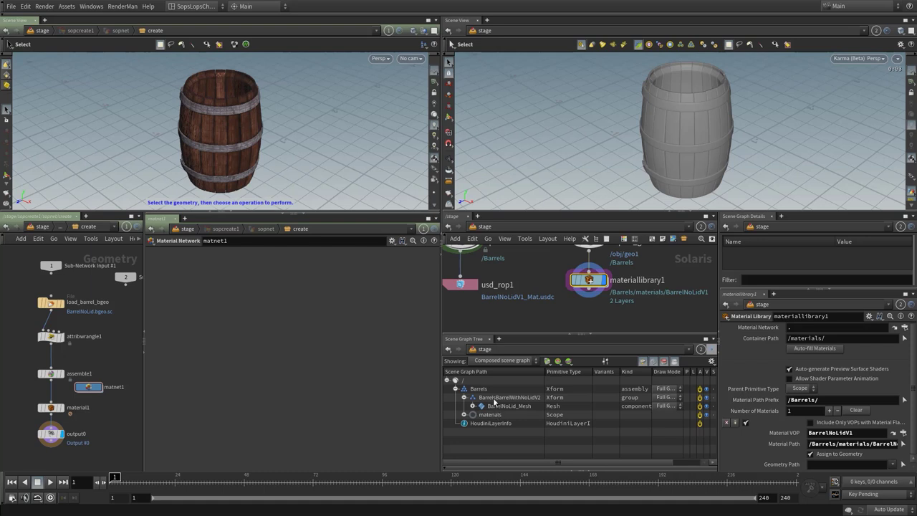
drag(494, 403, 831, 464)
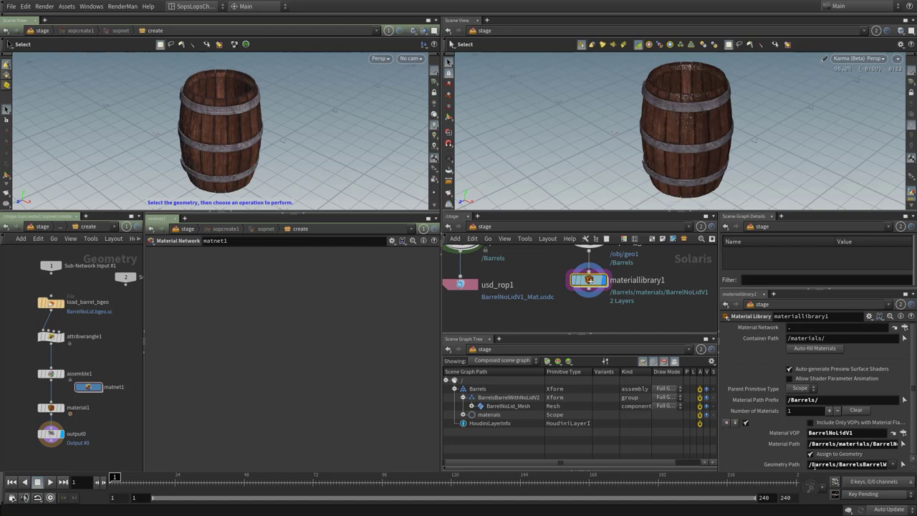
Clear the Geometry Path on materiallibrary1.
click(829, 465)
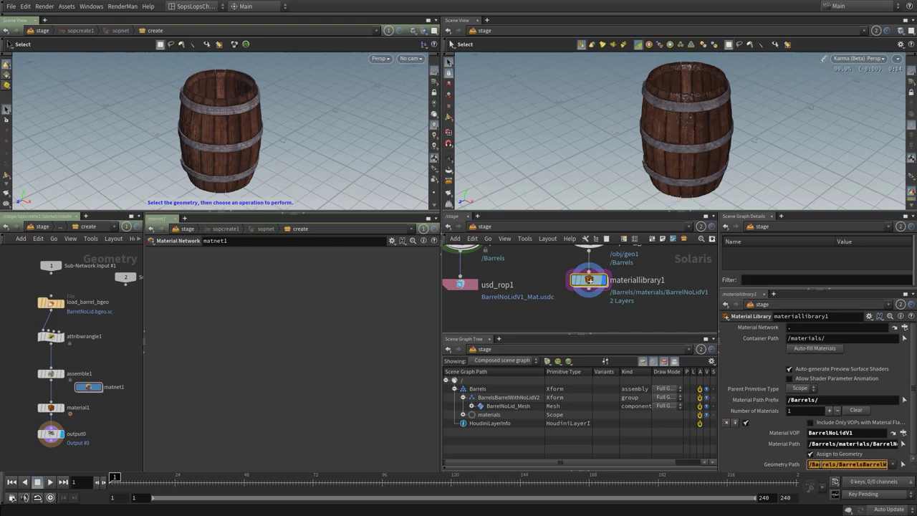
key(BackSpace)
key(Return)
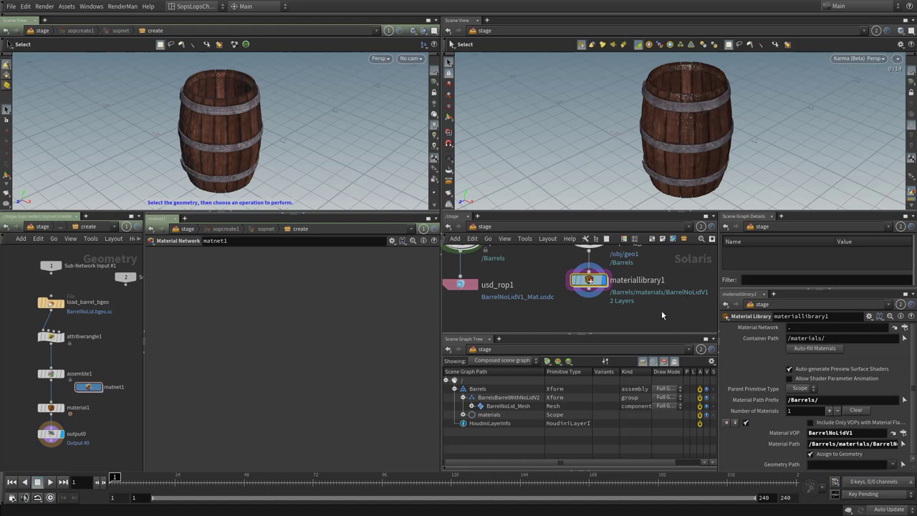
Add an Assign Material node after materiallibrary1, connect it and make it the displayed node.
middle_drag(626, 309, 630, 311)
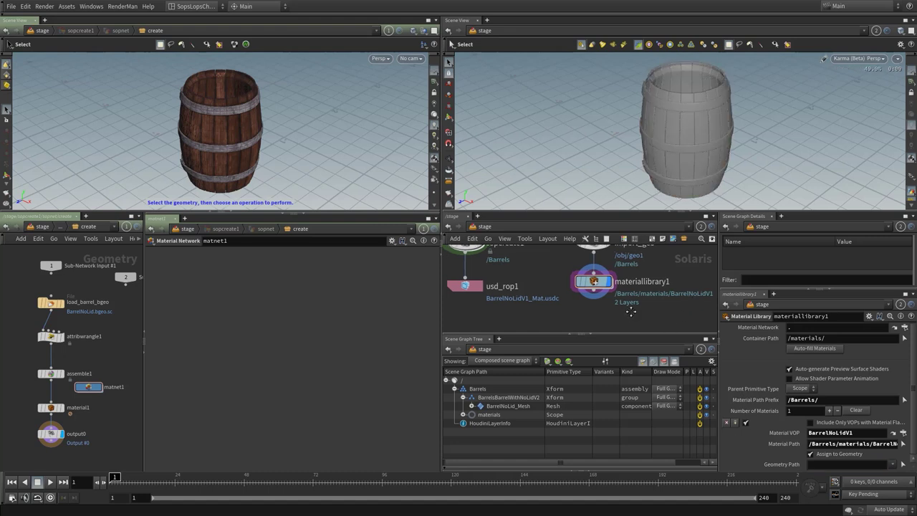
key(Tab)
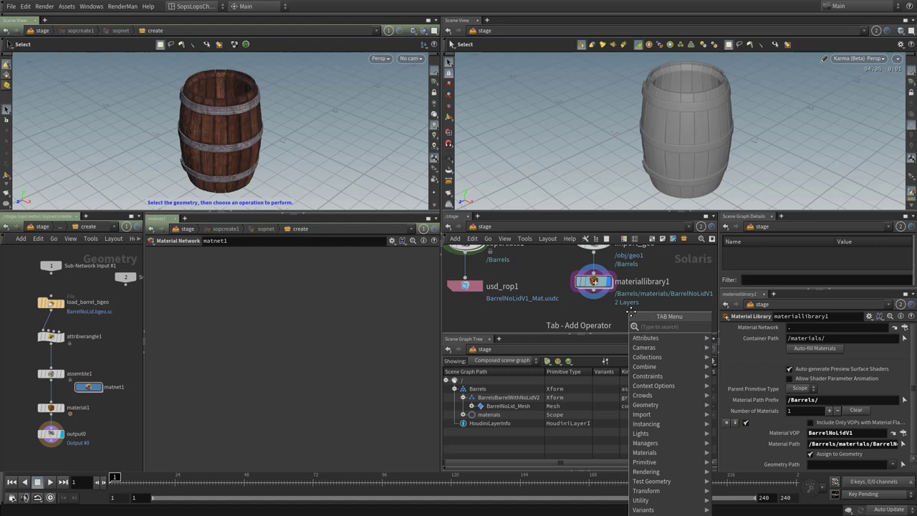
text(assig)
key(Return)
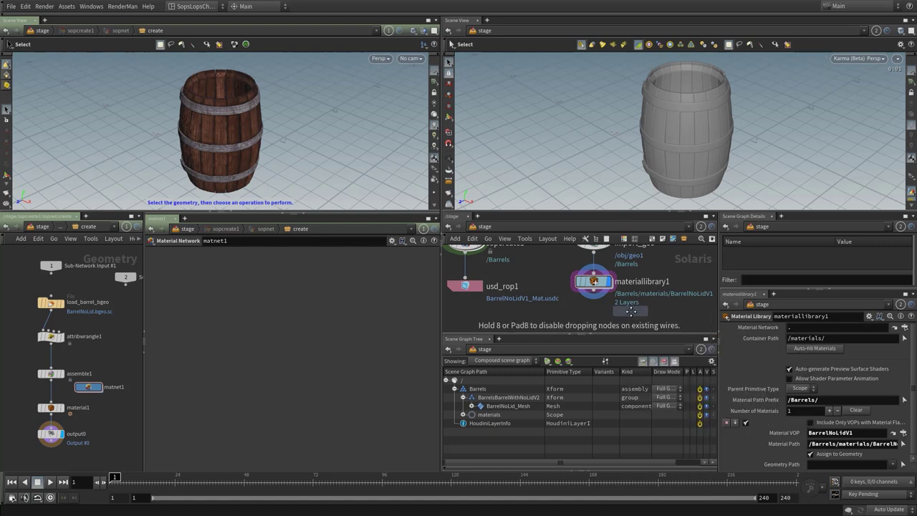
click(588, 316)
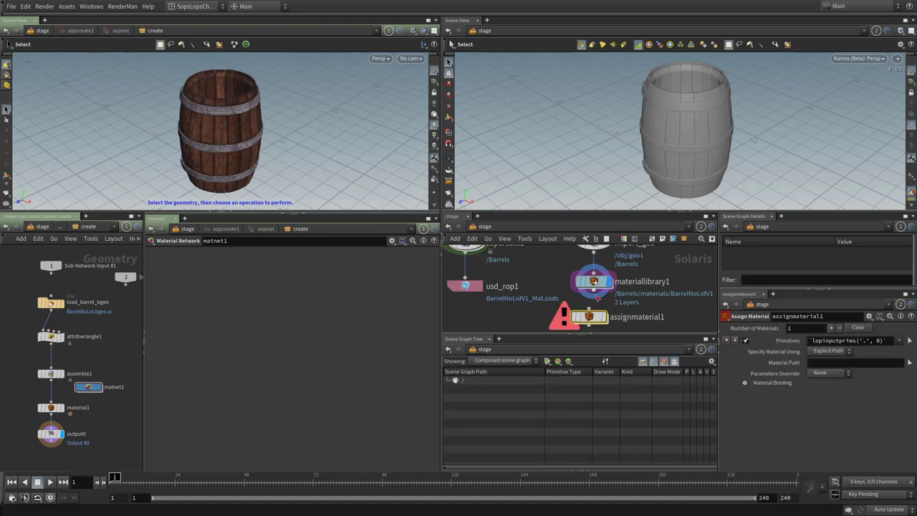
drag(595, 296, 640, 347)
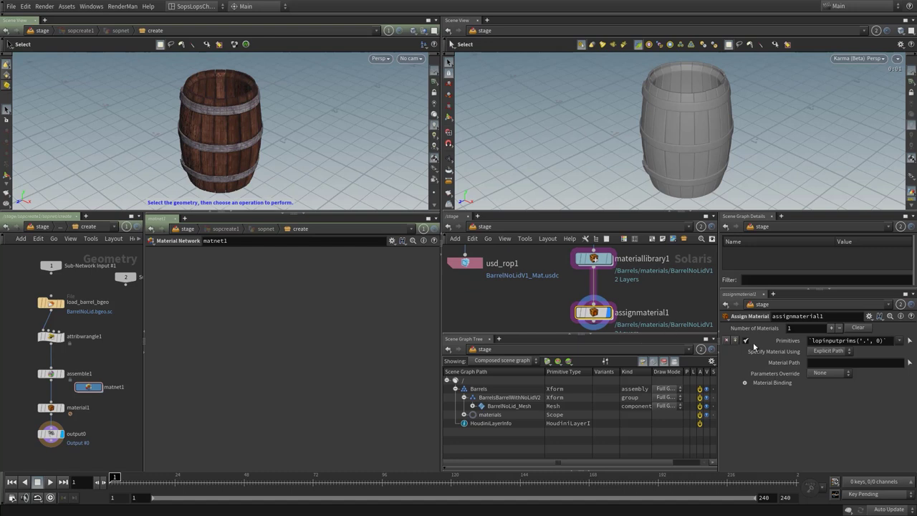
In assignmaterial1, set Material Path to the BarrelNoLidV1 material under /Barrels/materials and Primitives to the BarrelNoLid_Mesh primitive.
click(464, 414)
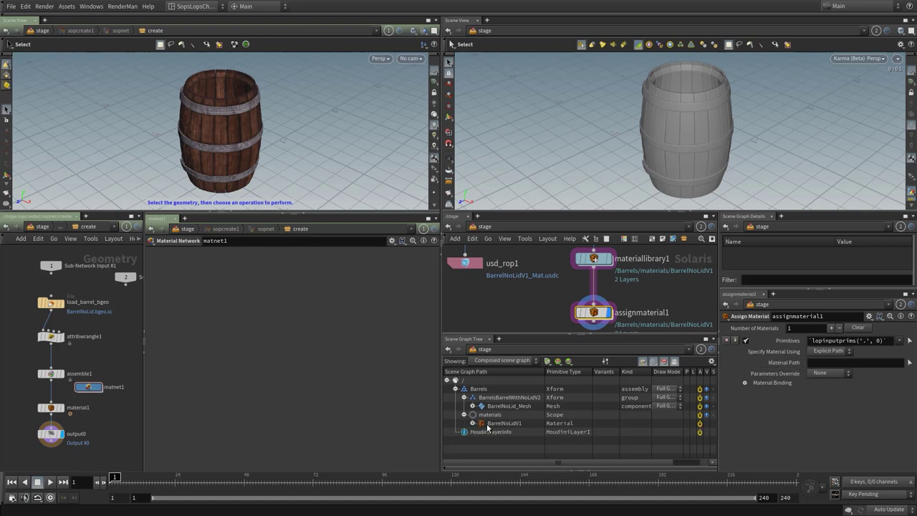
drag(487, 428, 819, 364)
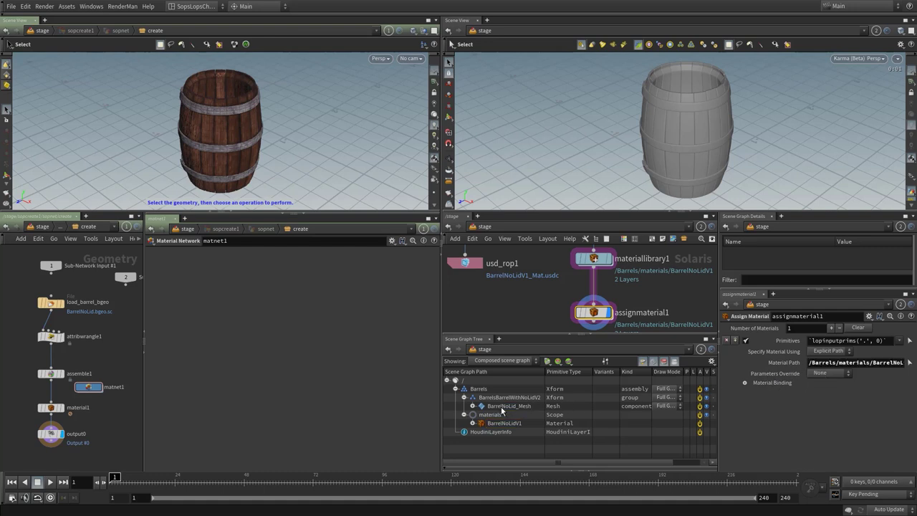
drag(501, 410, 815, 345)
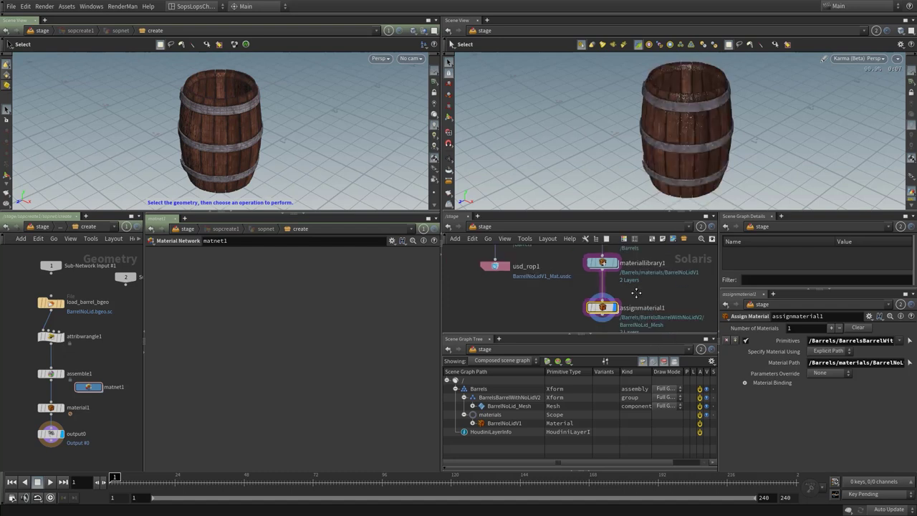
Move assignmaterial1 aside and branch a displayed Material Linker node off materiallibrary1.
middle_drag(635, 291, 615, 298)
drag(575, 313, 531, 309)
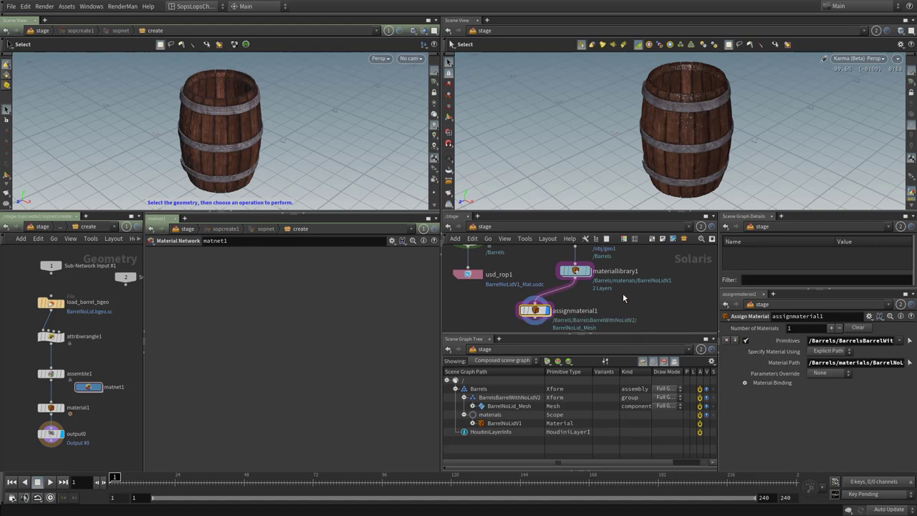
key(Tab)
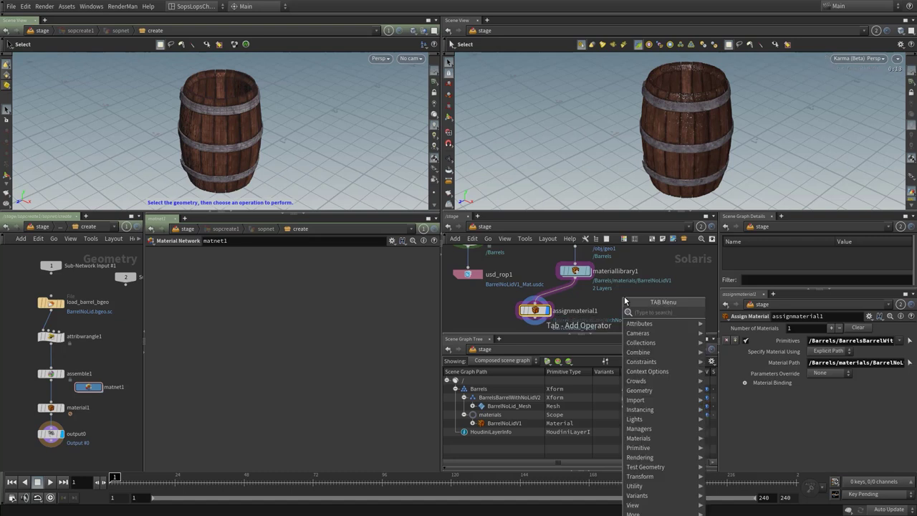
text(m)
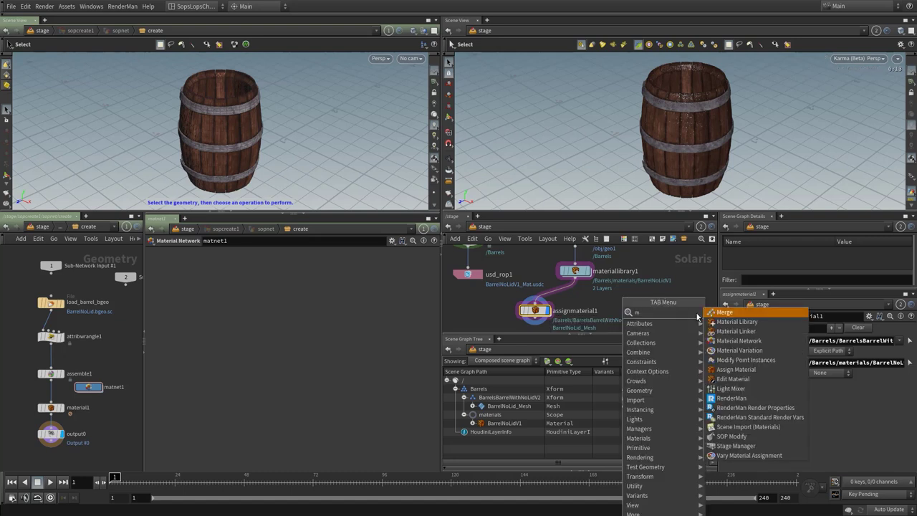
click(728, 332)
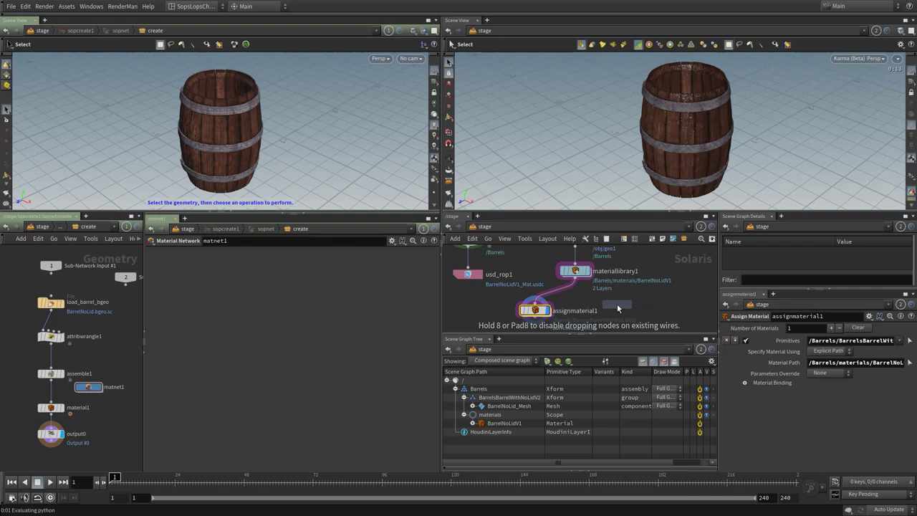
click(616, 304)
click(577, 283)
click(617, 299)
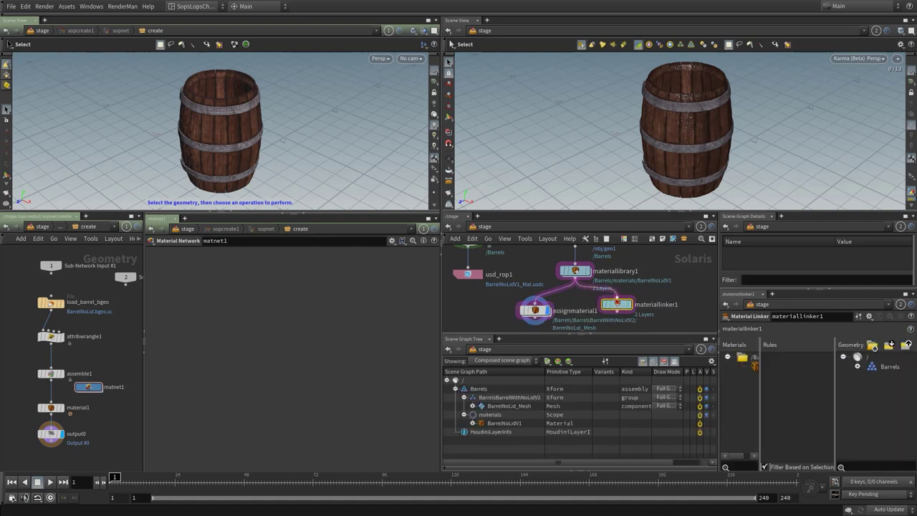
drag(617, 304, 581, 305)
scroll(581, 305, up, 2)
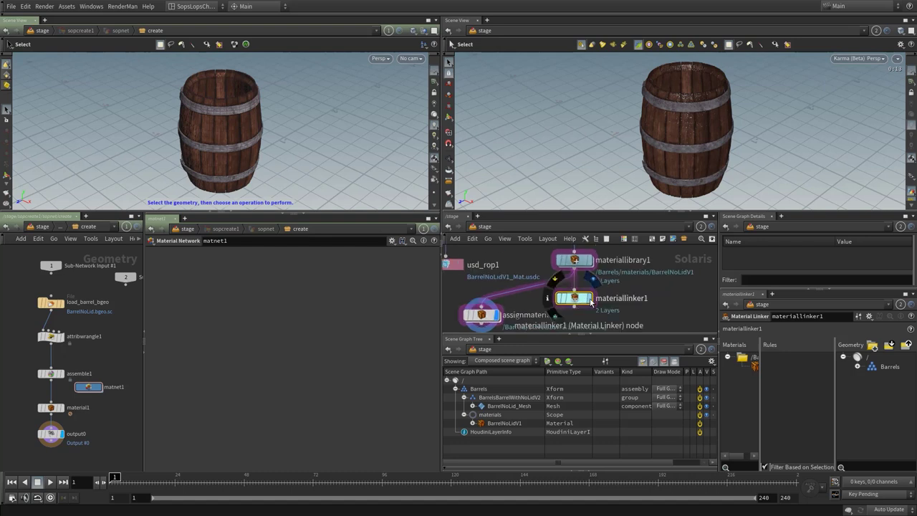
click(588, 298)
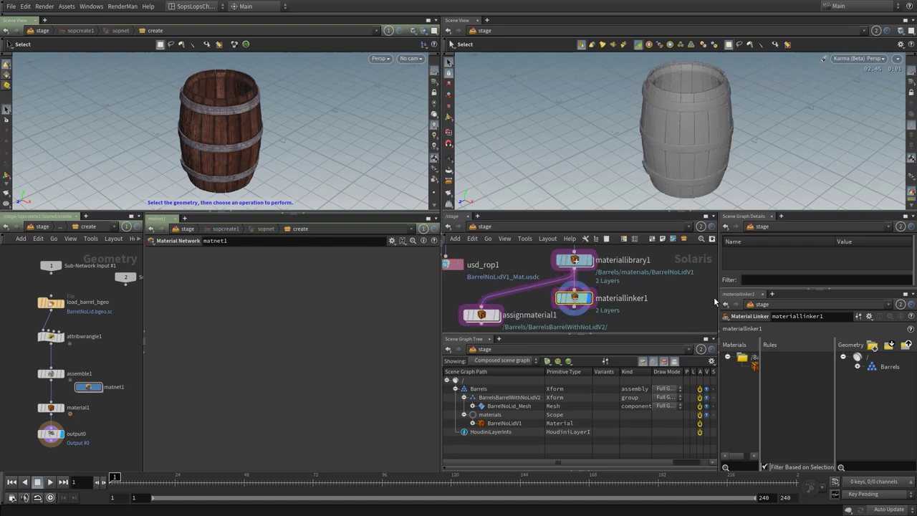
Widen the Material Linker parameter area and create a rule linking the BarrelNoLidV1 material to BarrelNoLid_Mesh.
drag(717, 303, 610, 305)
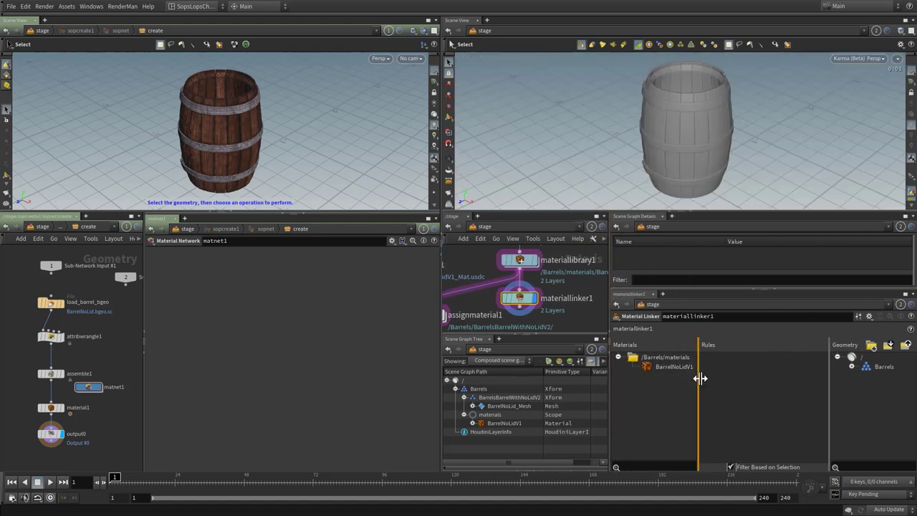
drag(698, 378, 710, 382)
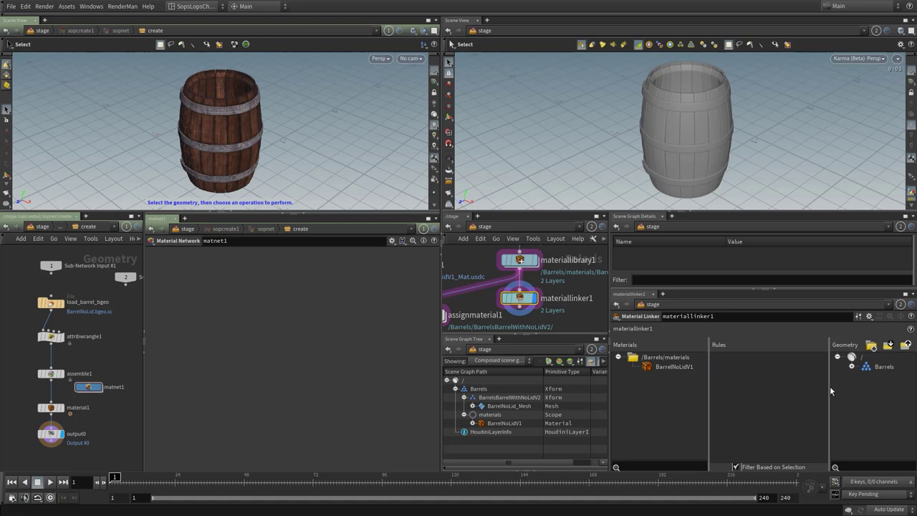
drag(829, 386, 821, 386)
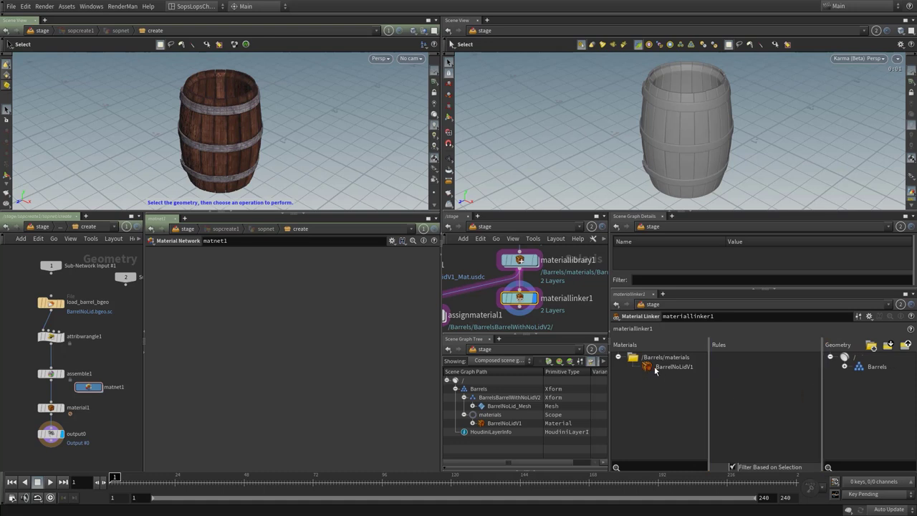
drag(654, 366, 744, 367)
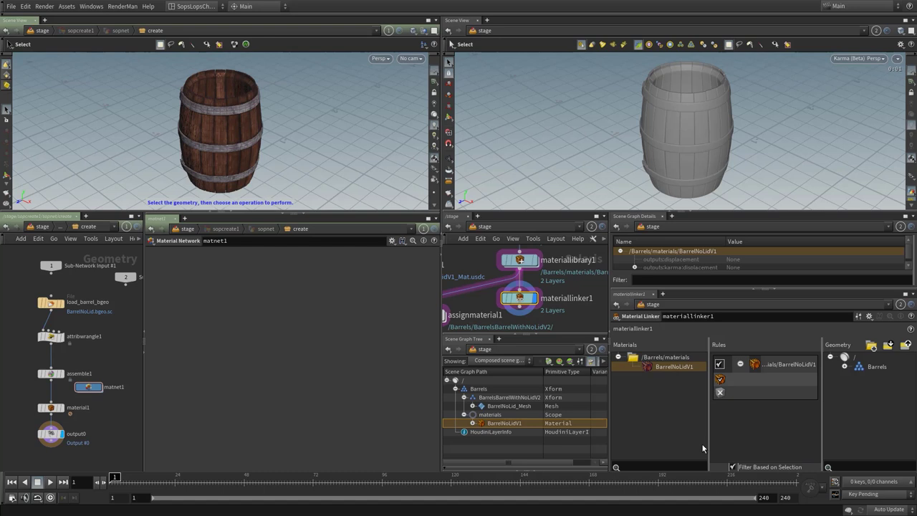
click(844, 366)
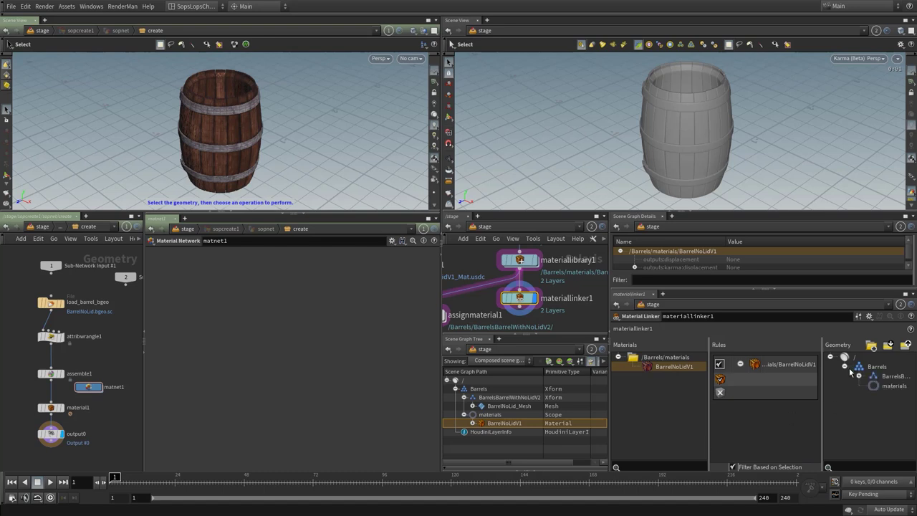
click(858, 375)
click(899, 388)
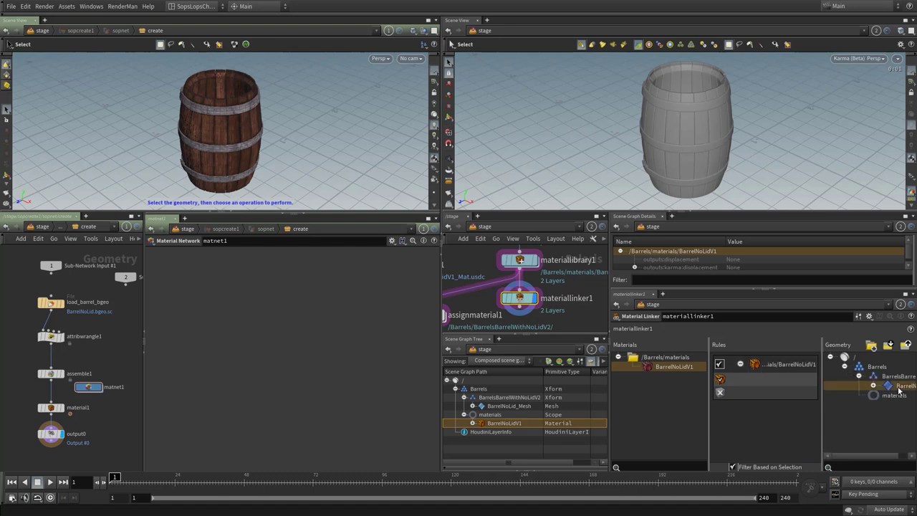
drag(899, 389, 766, 379)
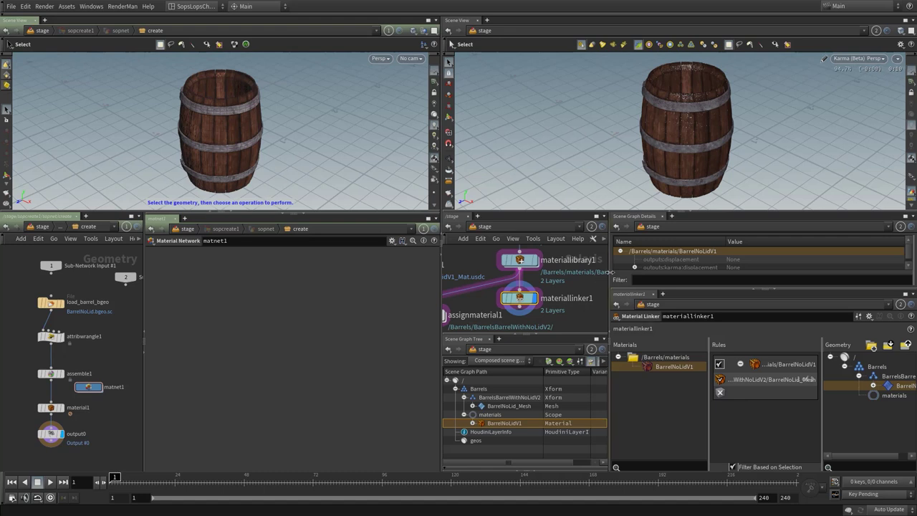
Widen the stage network area again and place assignmaterial1 directly under materiallibrary1, with materiallinker1 off to the side.
drag(610, 272, 734, 272)
drag(601, 301, 663, 301)
drag(499, 314, 583, 301)
drag(653, 300, 671, 295)
drag(581, 299, 581, 308)
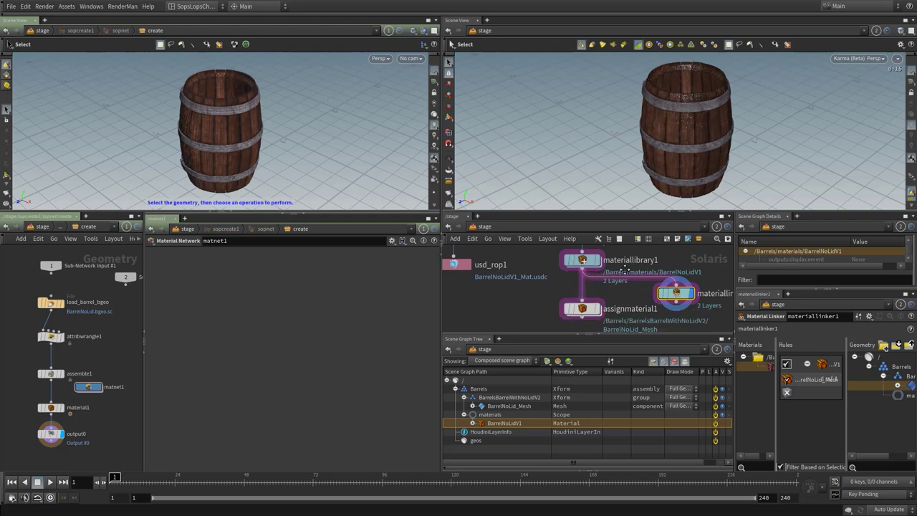
Rearrange the material nodes so materiallinker1 sits directly under materiallibrary1 and assignmaterial1 is off to the side.
middle_drag(625, 271, 630, 248)
click(585, 287)
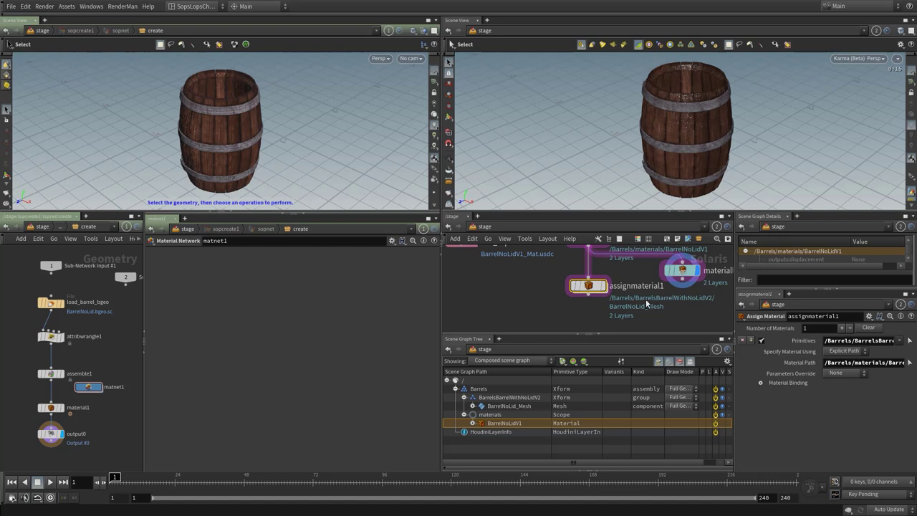
drag(588, 286, 548, 292)
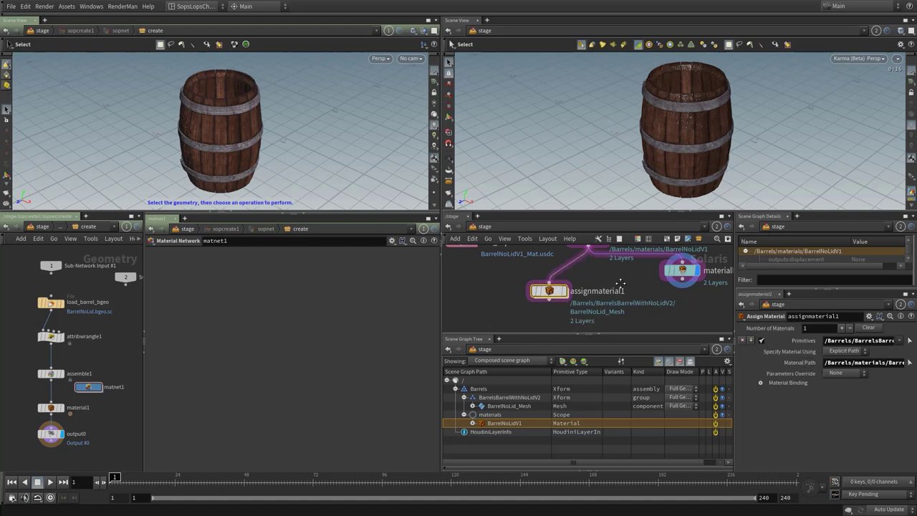
middle_drag(620, 283, 600, 305)
click(586, 292)
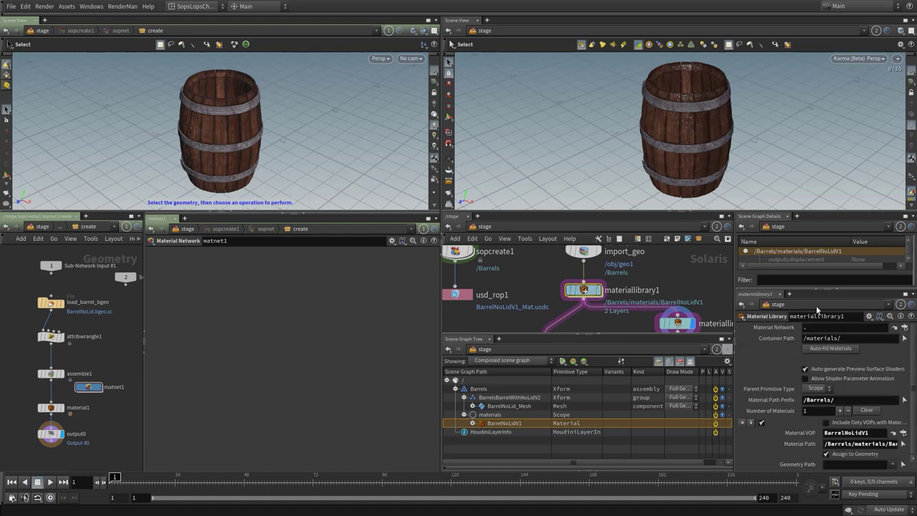
scroll(636, 301, down, 2)
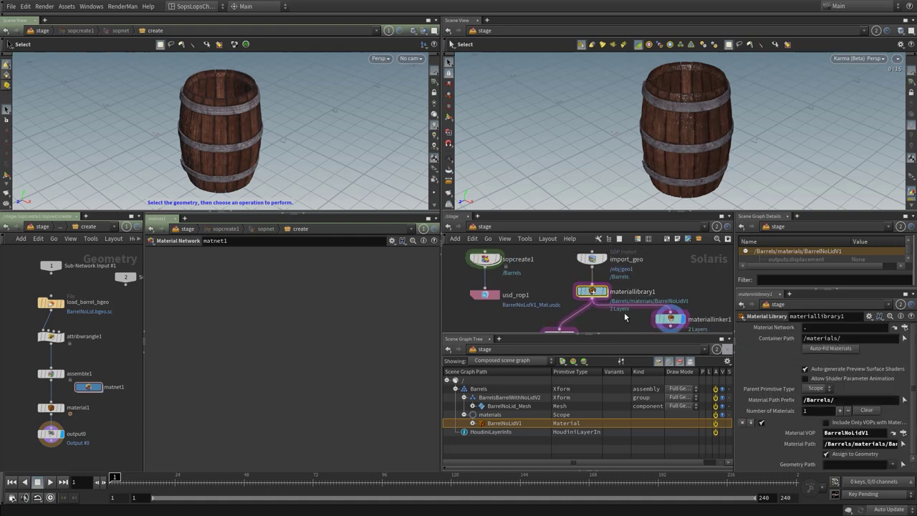
middle_drag(627, 318, 637, 277)
drag(685, 285, 553, 297)
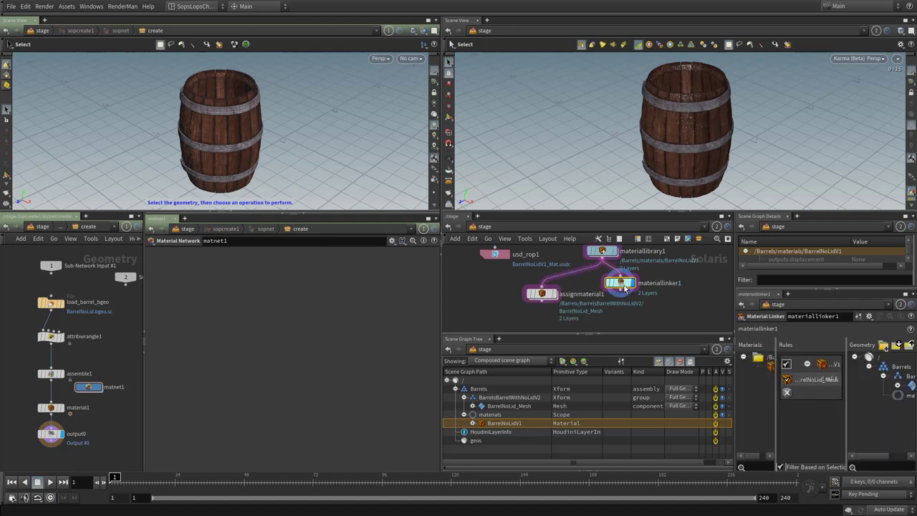
drag(620, 288, 597, 286)
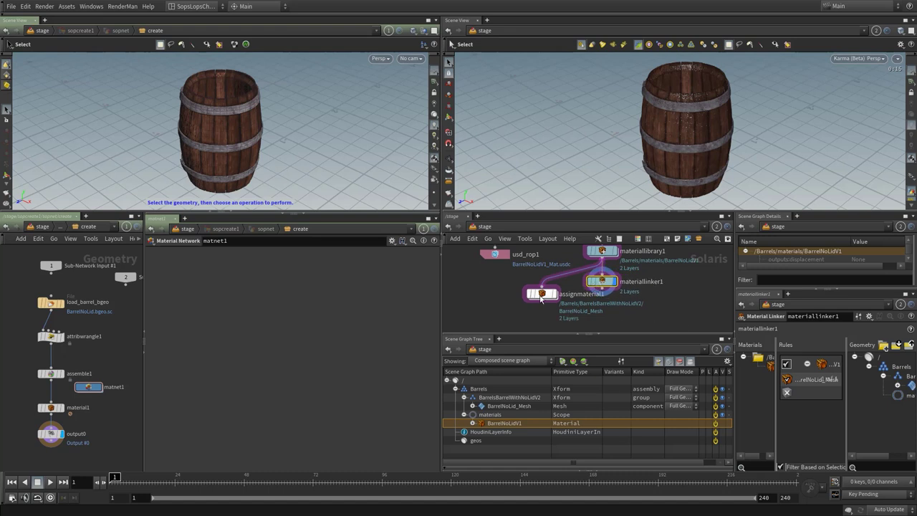
Duplicate usd_rop1 below materiallinker1 and connect the copy to materiallinker1's output.
alt+drag(504, 256, 603, 312)
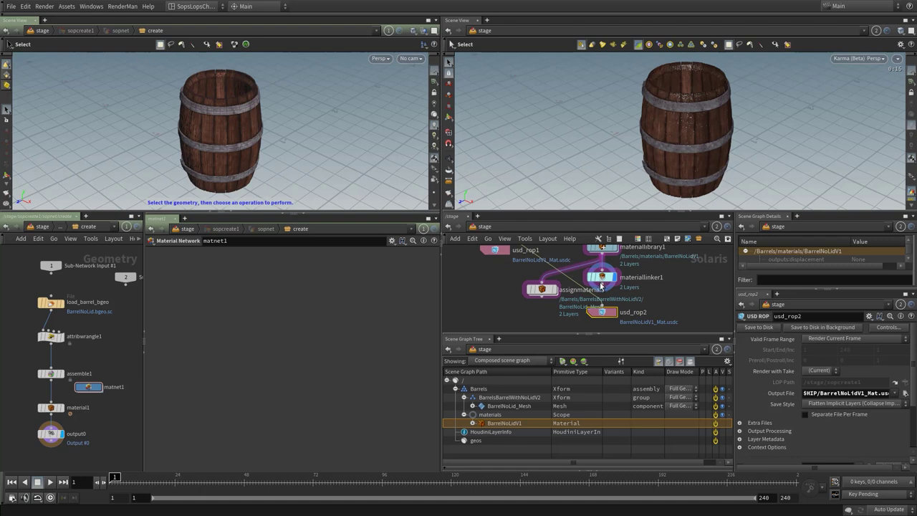
click(602, 283)
click(602, 307)
Set usd_rop2's Output File to $HIP/BarrelNoLidV1_Matv2.usdc and save the USD to disk.
double_click(859, 392)
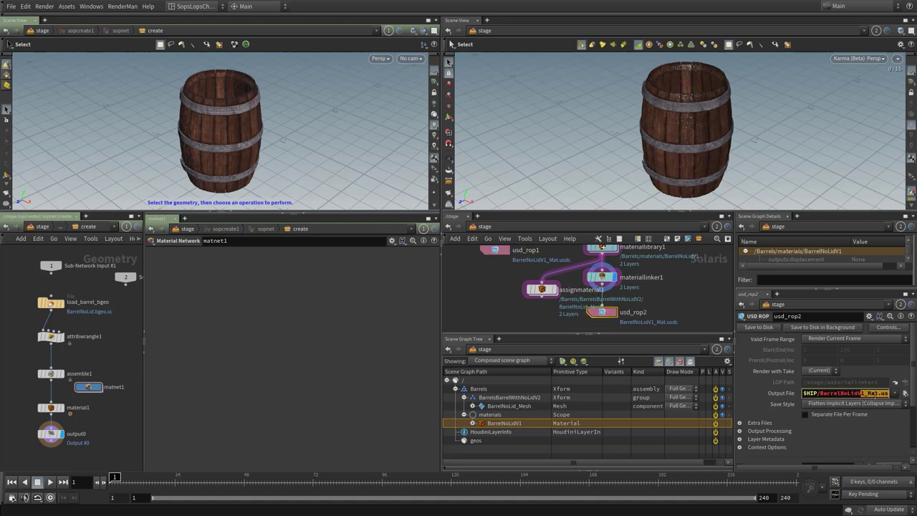
click(878, 393)
text(v2)
key(Return)
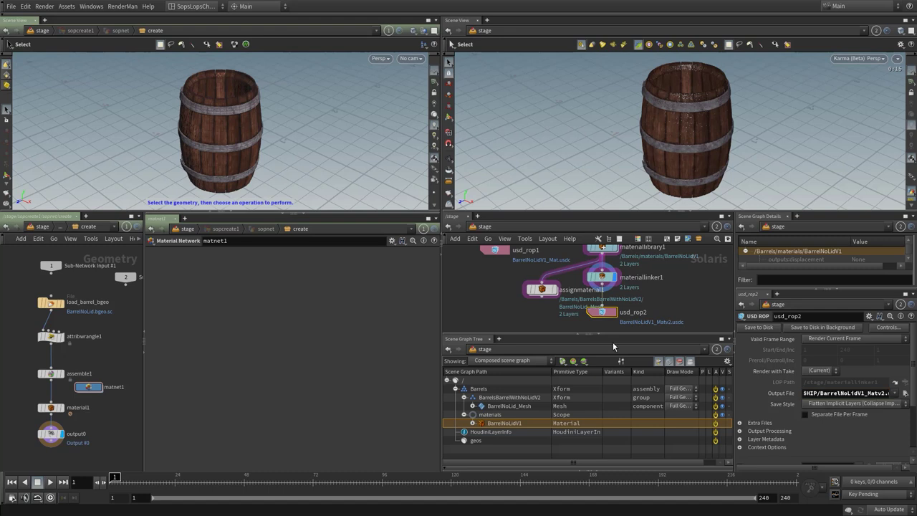
click(760, 327)
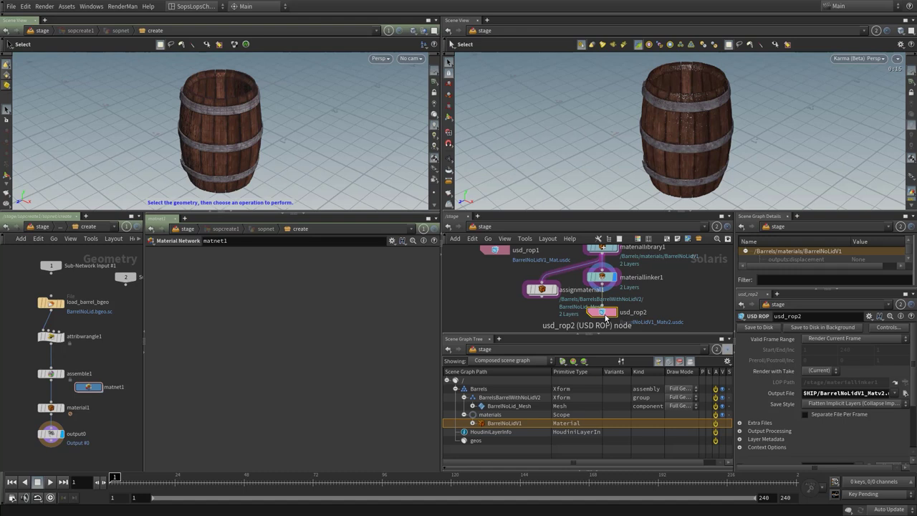
Delete the usd_rop2 node and undo the deletion.
key(Delete)
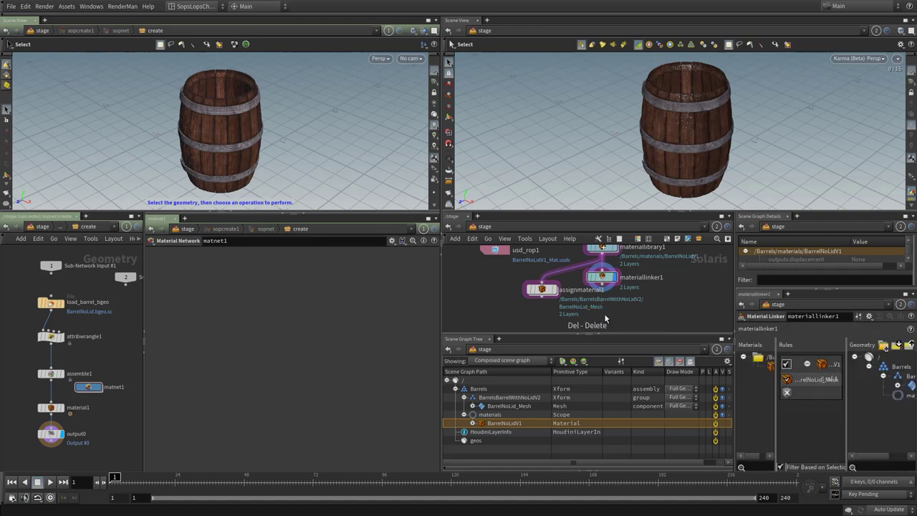
key(ctrl+z)
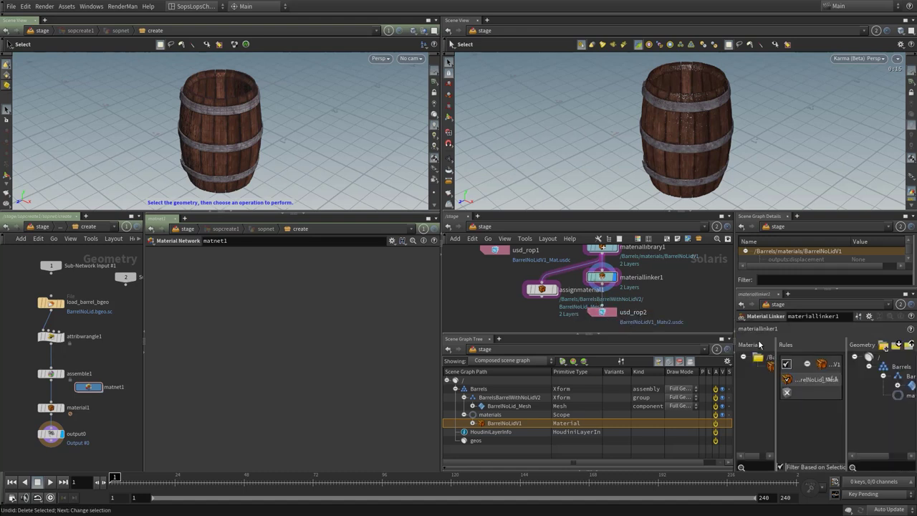
click(602, 312)
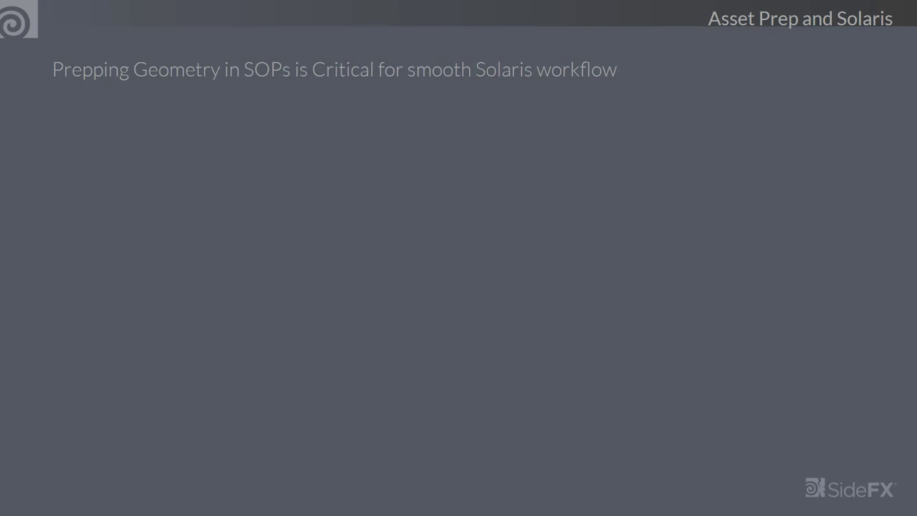
mouse_move(557, 344)
key(Right)
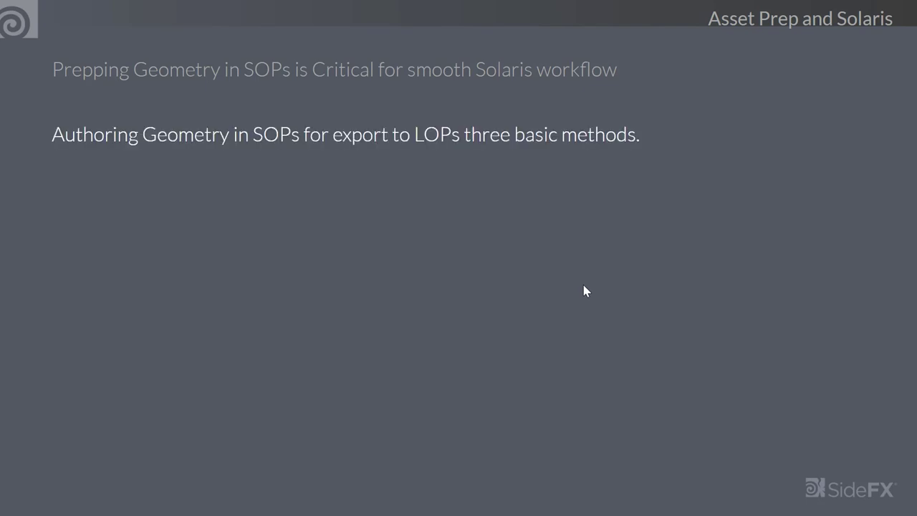
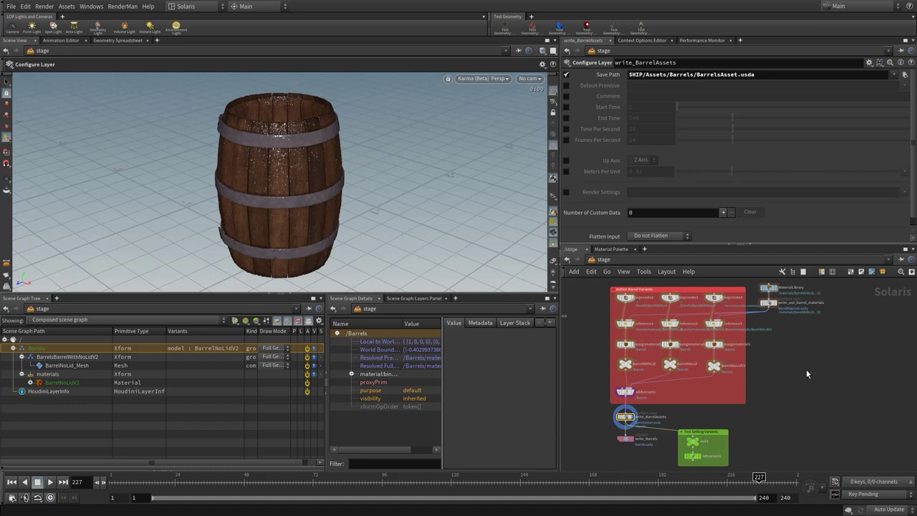
Review the BarrelWithLid branch of the variant network, displaying sopcreate2, reference1, assignmaterial1 and the BarrelWithLid null in turn.
scroll(804, 356, up, 4)
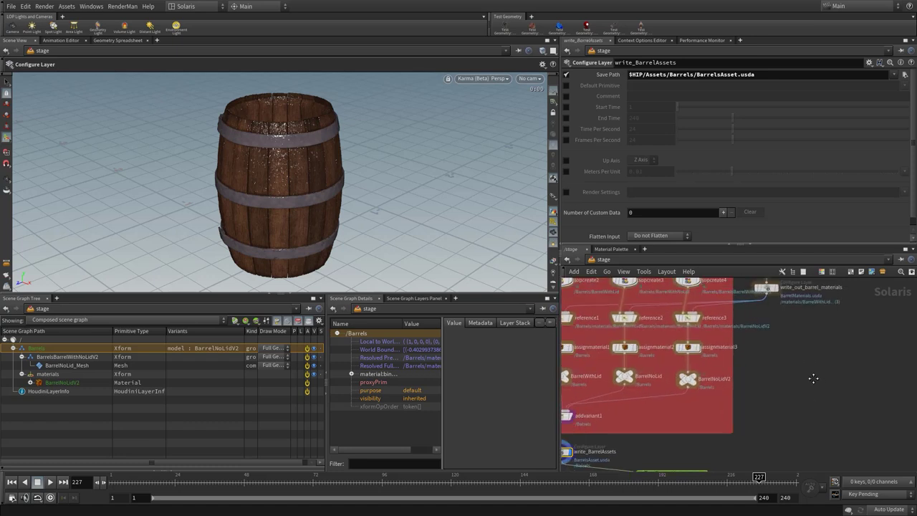
scroll(712, 377, up, 1)
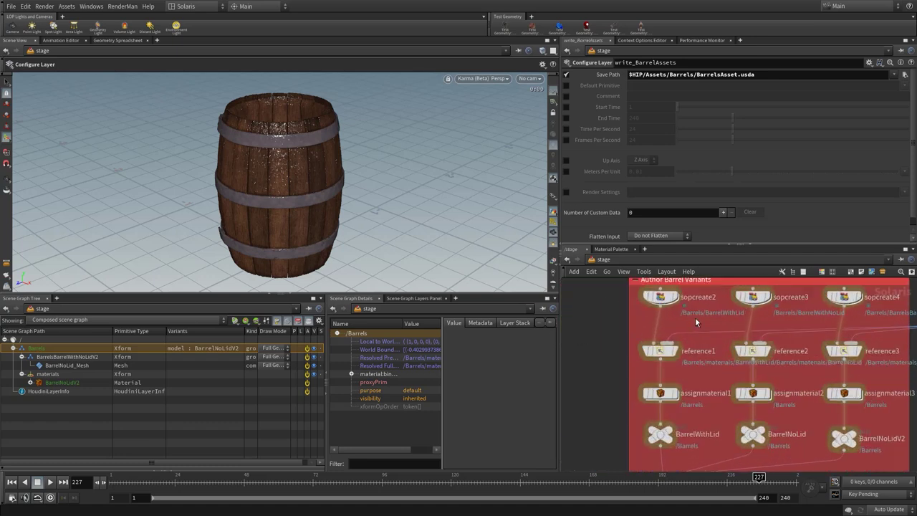
click(658, 297)
click(675, 298)
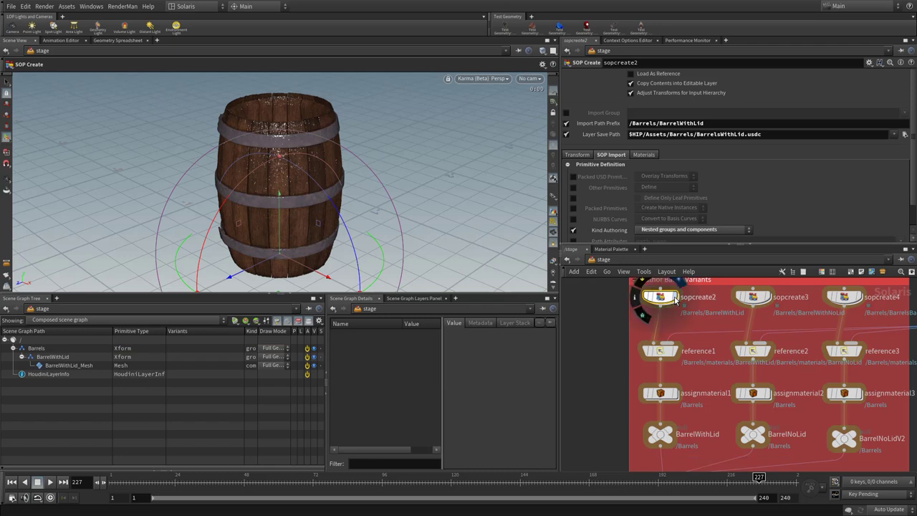
click(676, 352)
scroll(594, 390, down, 1)
middle_drag(595, 390, 588, 351)
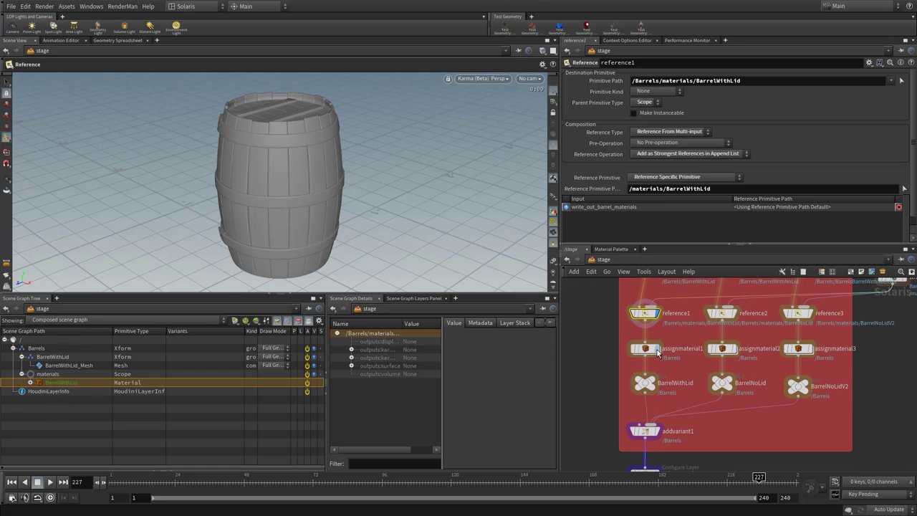
click(647, 351)
middle_drag(654, 389, 648, 335)
click(649, 326)
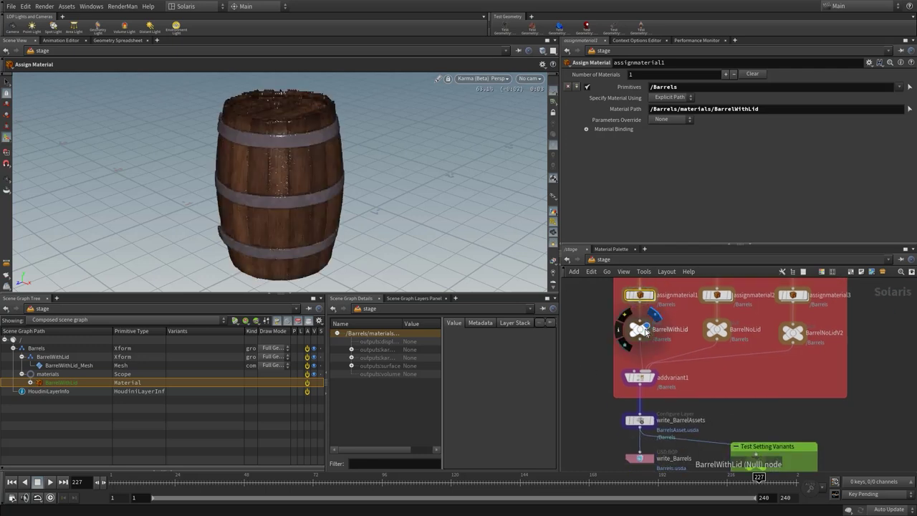
click(667, 329)
Examine the settings of addvariant1 and the save path on the write_BarrelAssets Configure Layer node.
click(645, 379)
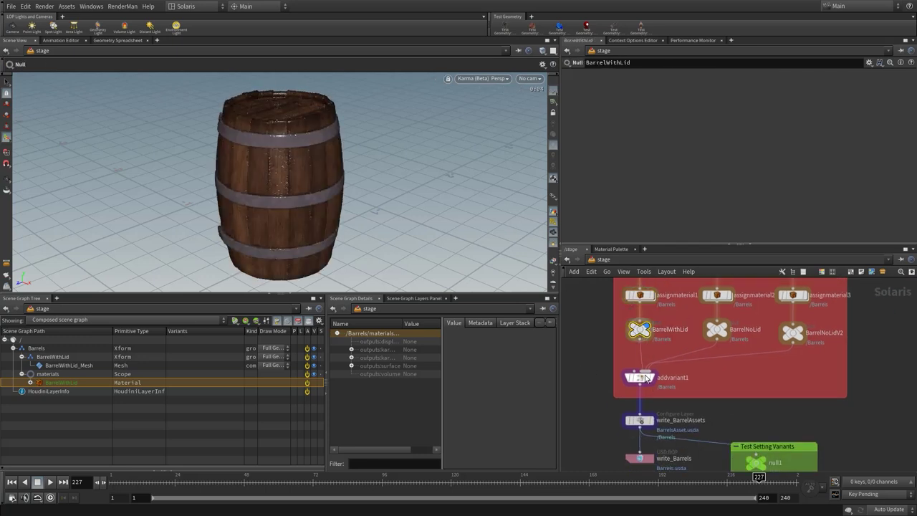
click(645, 381)
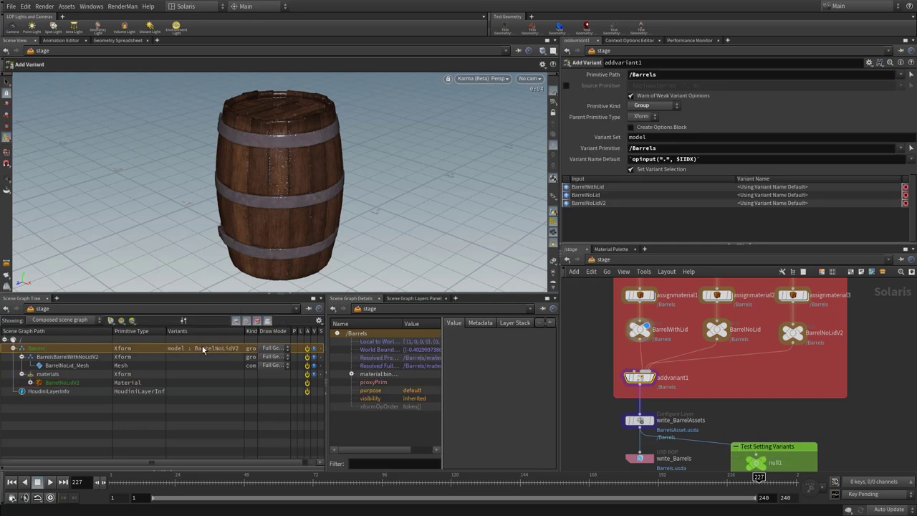
click(649, 420)
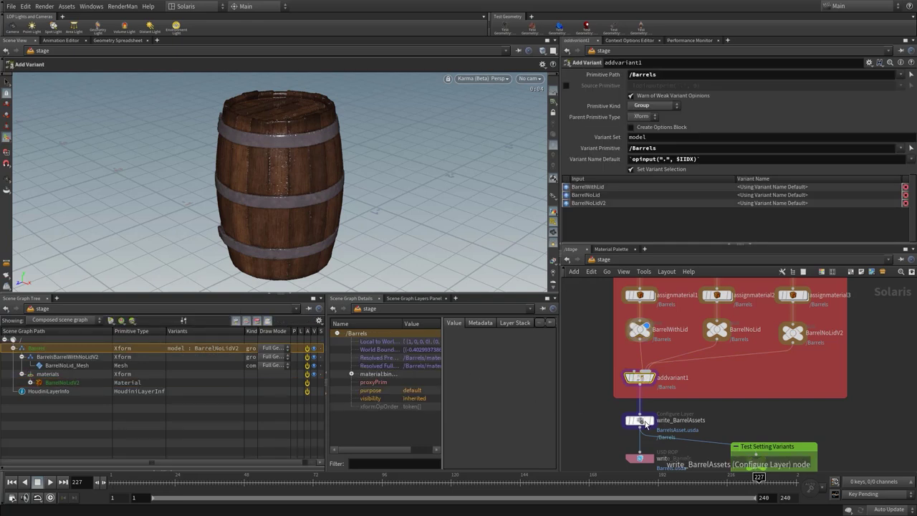
click(665, 419)
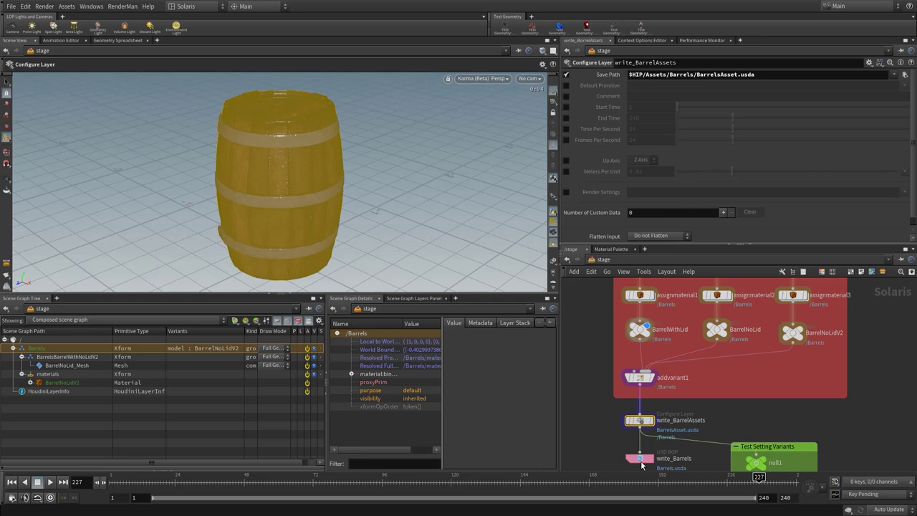
Switch the model variant of /Barrels to BarrelNoLid from the scene graph and place the resulting setvariant2 node beside write_Barrels.
right_click(200, 346)
right_click(200, 347)
right_click(199, 346)
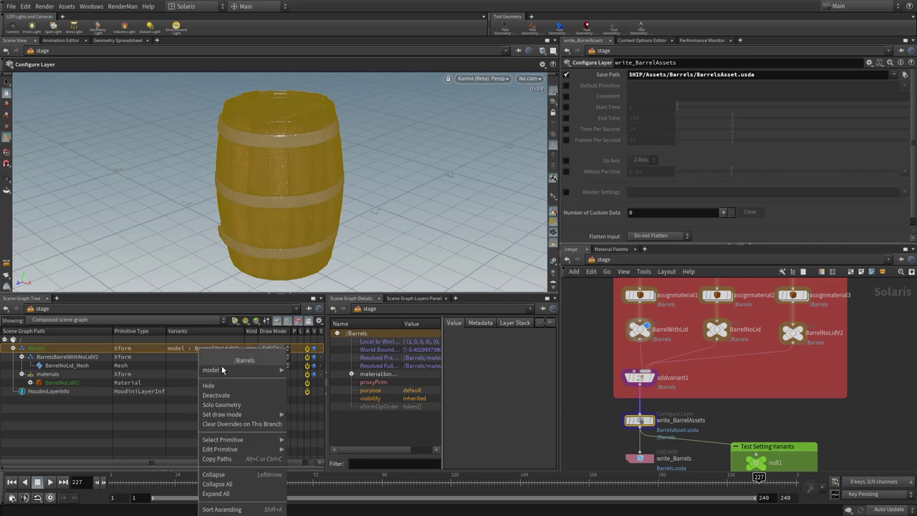
mouse_move(265, 371)
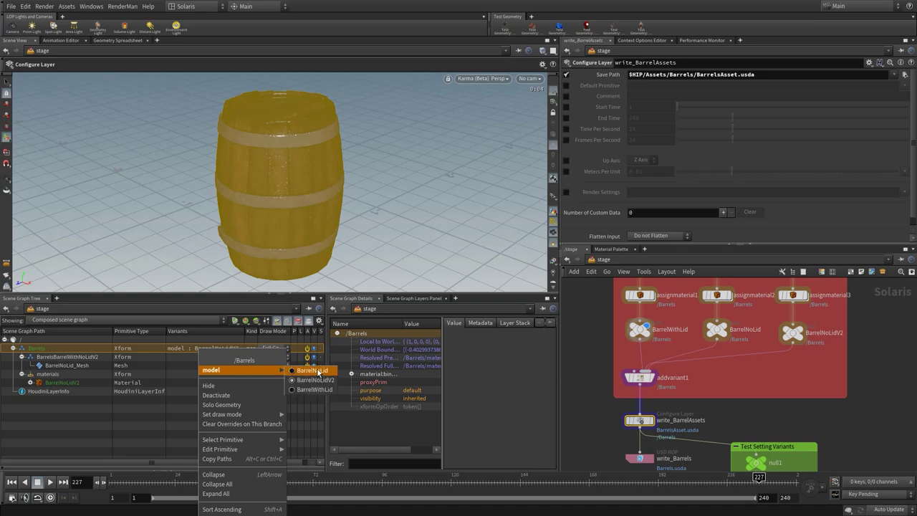
click(320, 367)
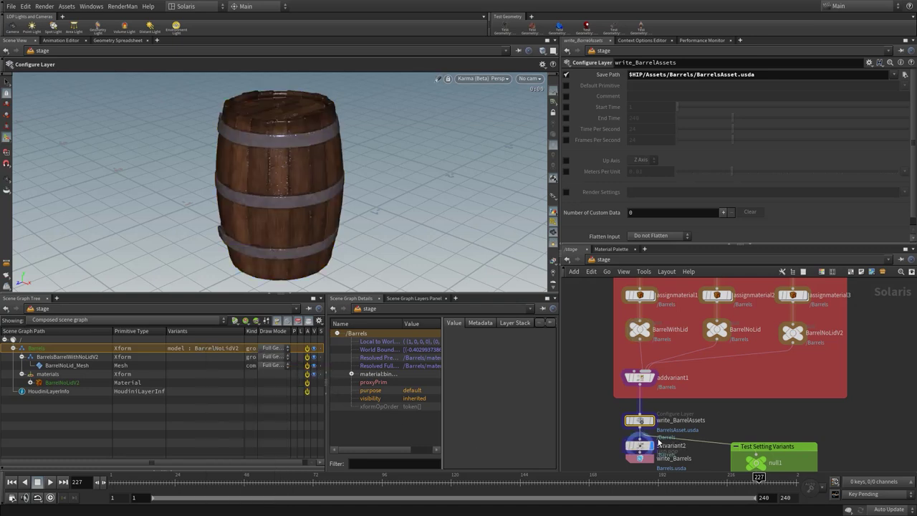
drag(641, 452, 592, 442)
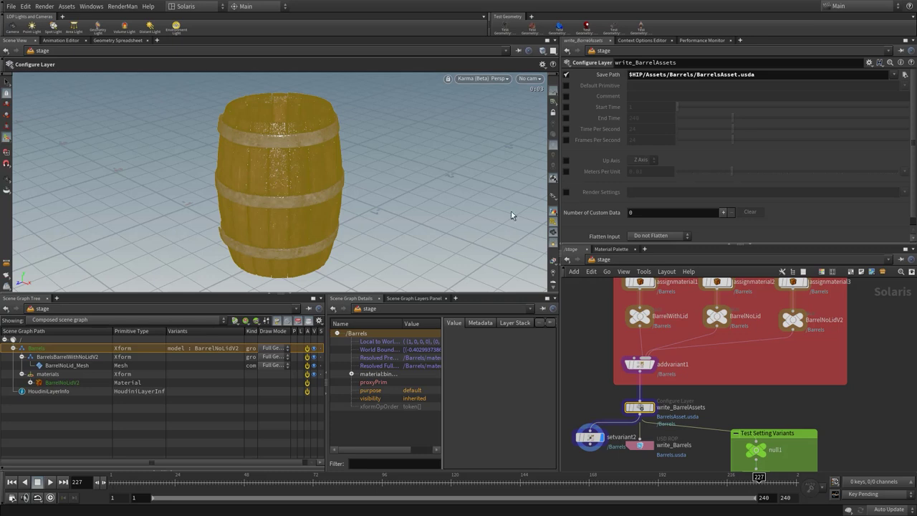
Turn off the yellow selection highlight on the barrel in the viewport.
click(553, 242)
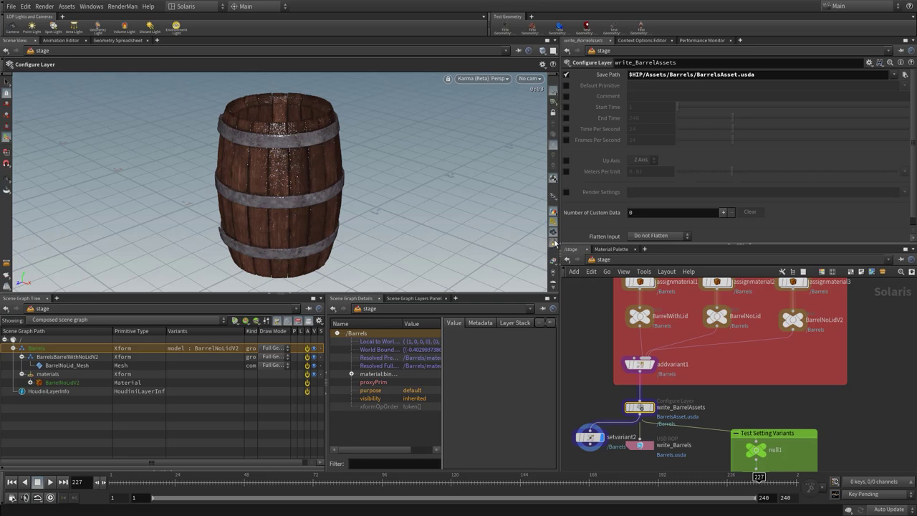
click(553, 242)
click(553, 242)
Set the Variant Name on setvariant2 to BarrelNoLidV2.
click(589, 436)
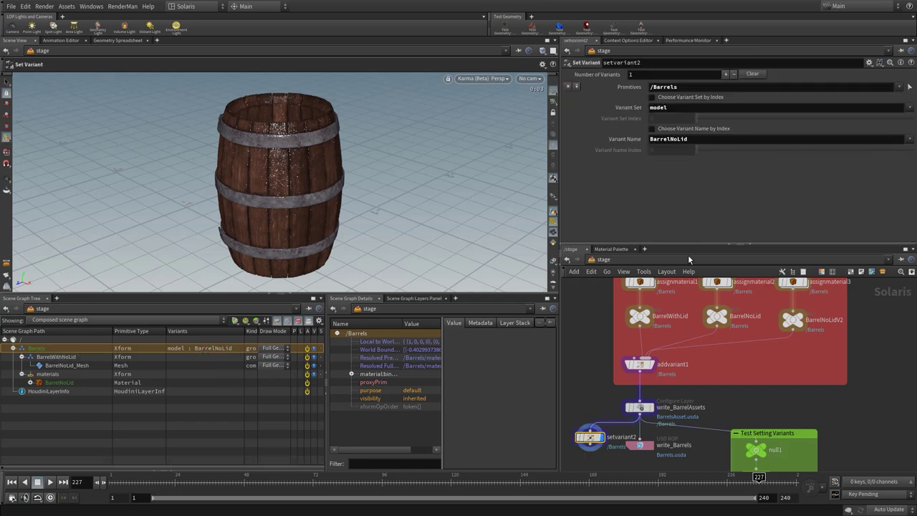
click(911, 139)
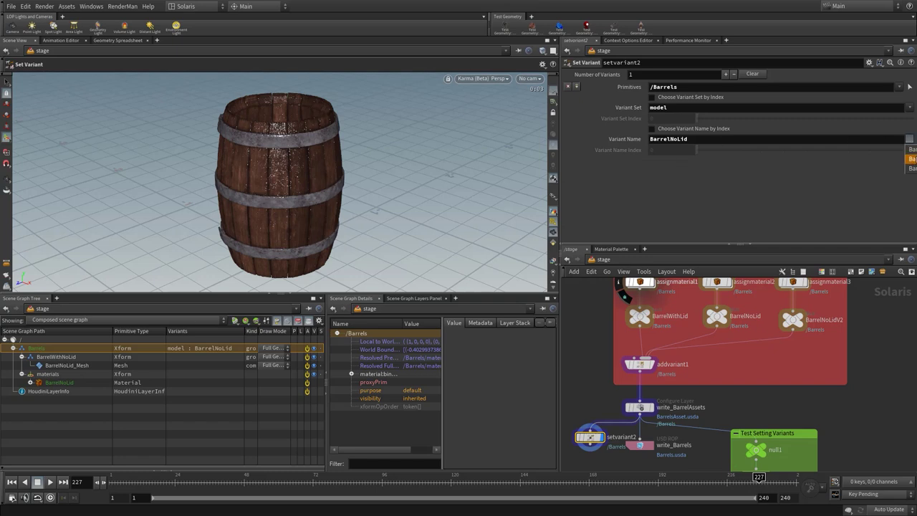
click(911, 158)
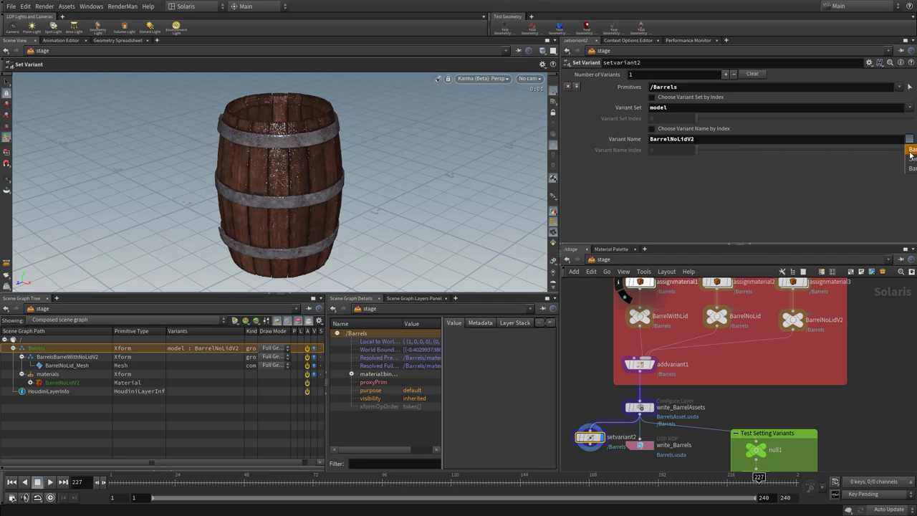
Set the variant name on setvariant2 to BarrelWithLid.
click(910, 150)
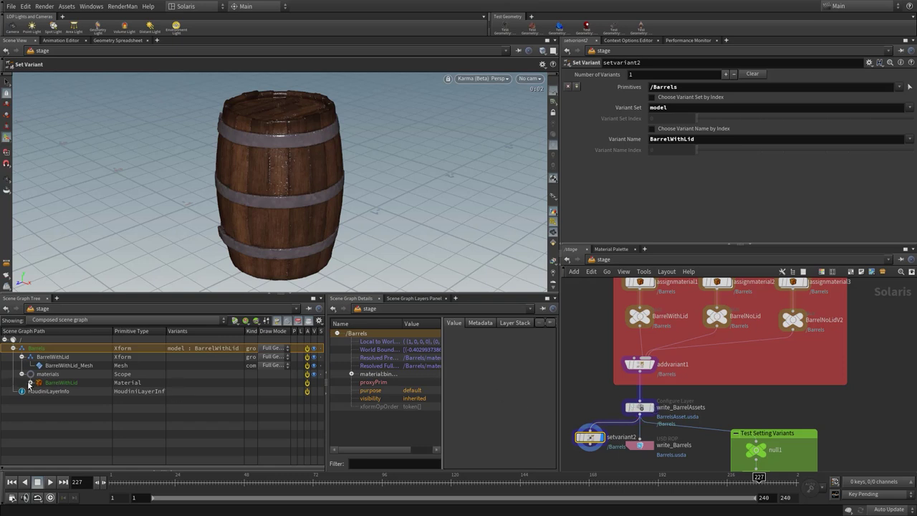
scroll(599, 347, down, 3)
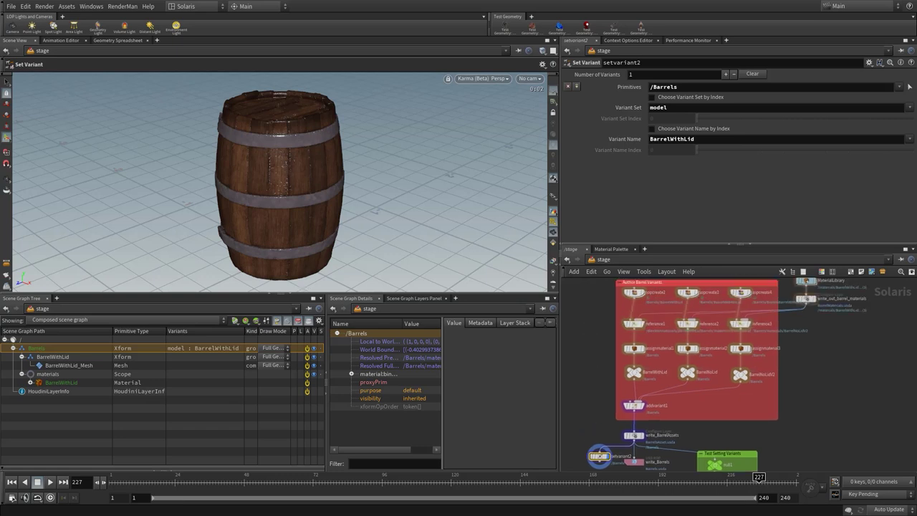
Open the scene file 01_BarrelBgeoStart.hip, discarding the changes to the current scene.
click(10, 6)
click(29, 26)
click(203, 2)
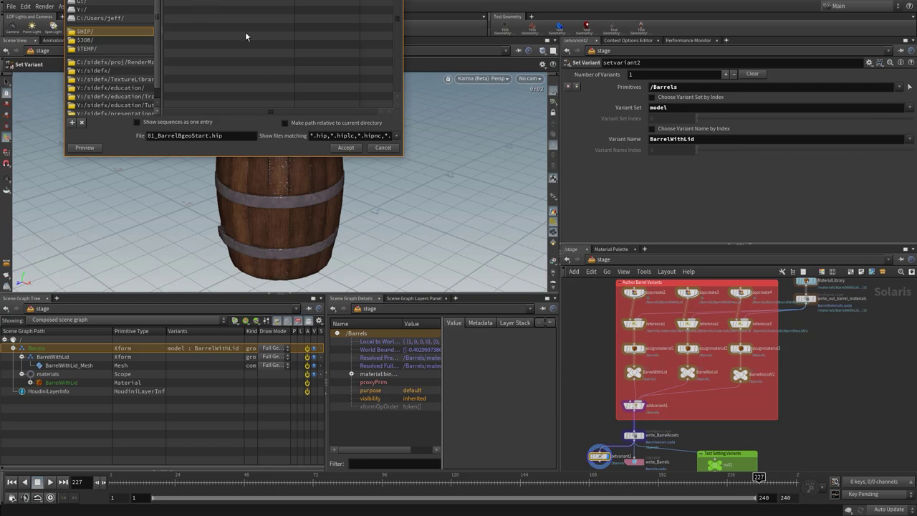
click(346, 147)
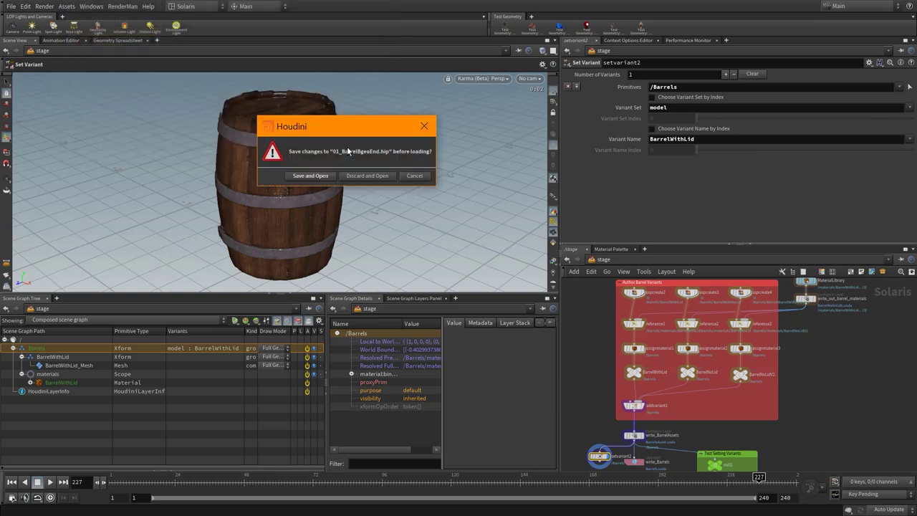
click(365, 176)
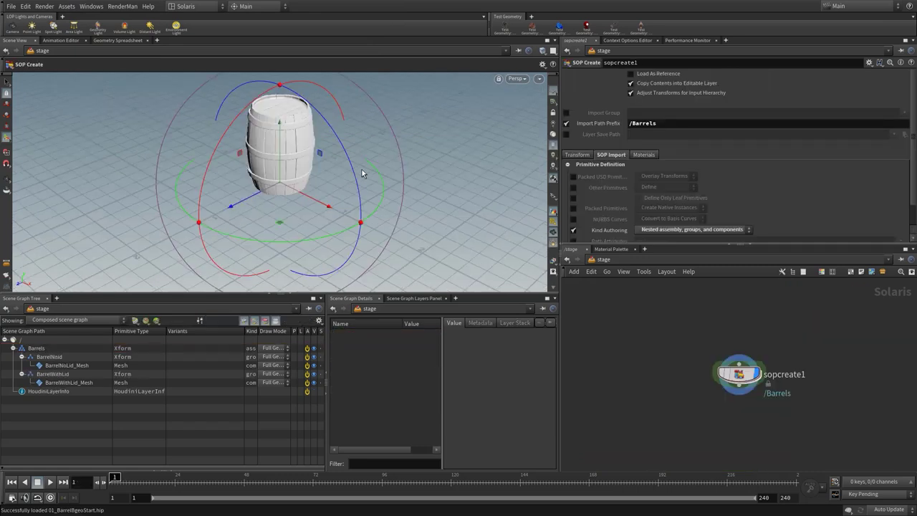
Look inside sopcreate1 and examine the geometry files loaded by the IN__BarrelWithLid and IN__BarrelNoLid nodes.
scroll(635, 352, up, 2)
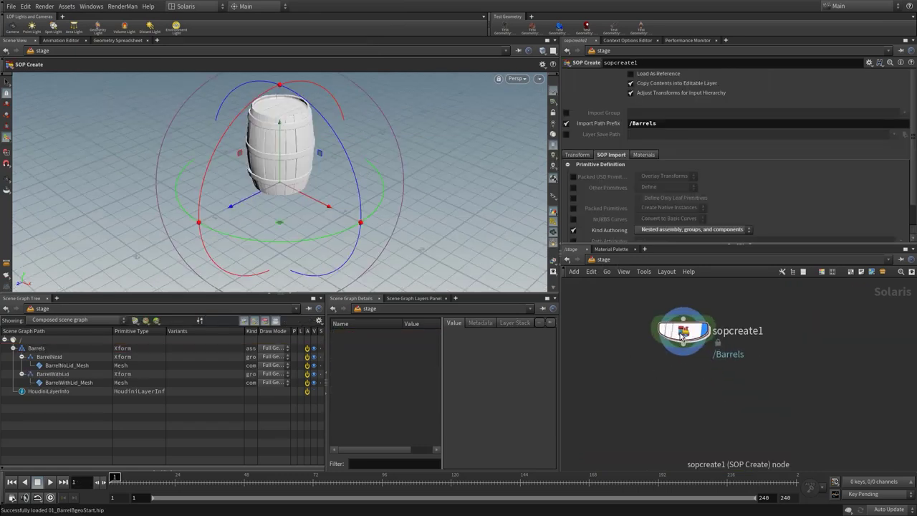
scroll(706, 376, up, 1)
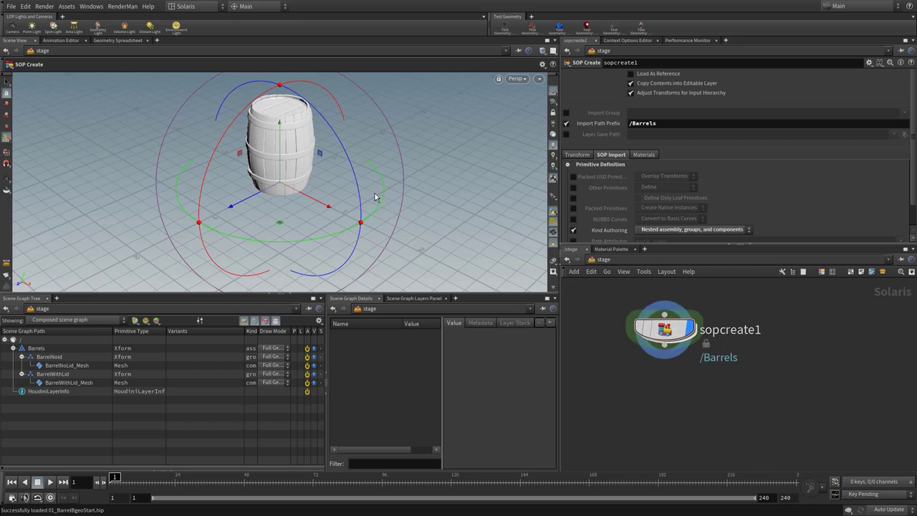
key(Escape)
key(Return)
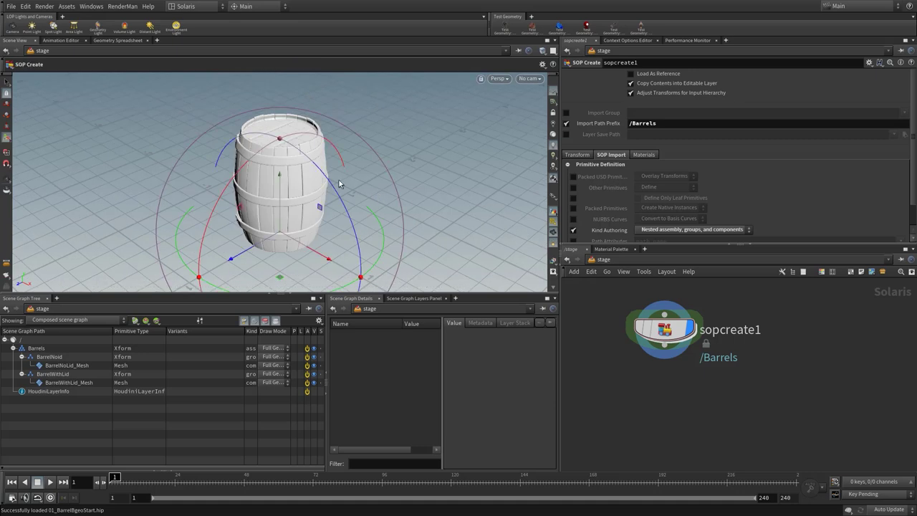
double_click(670, 342)
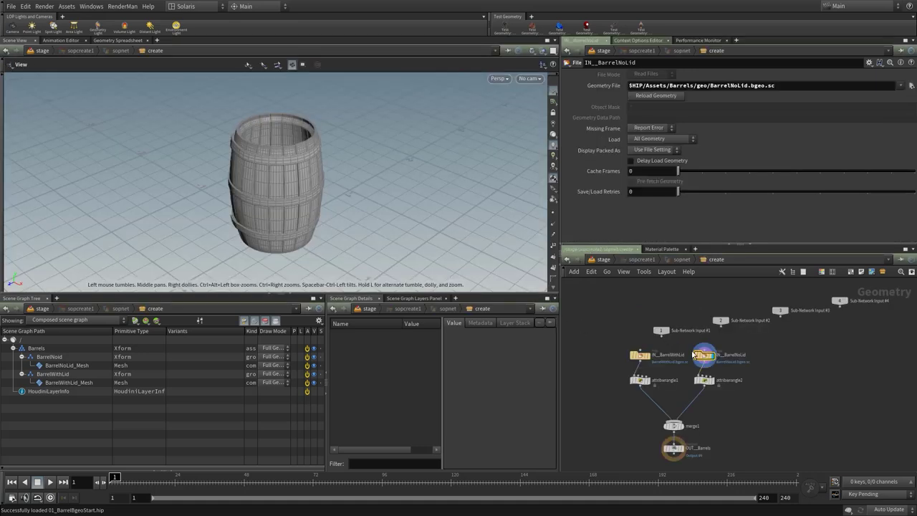
scroll(690, 372, up, 2)
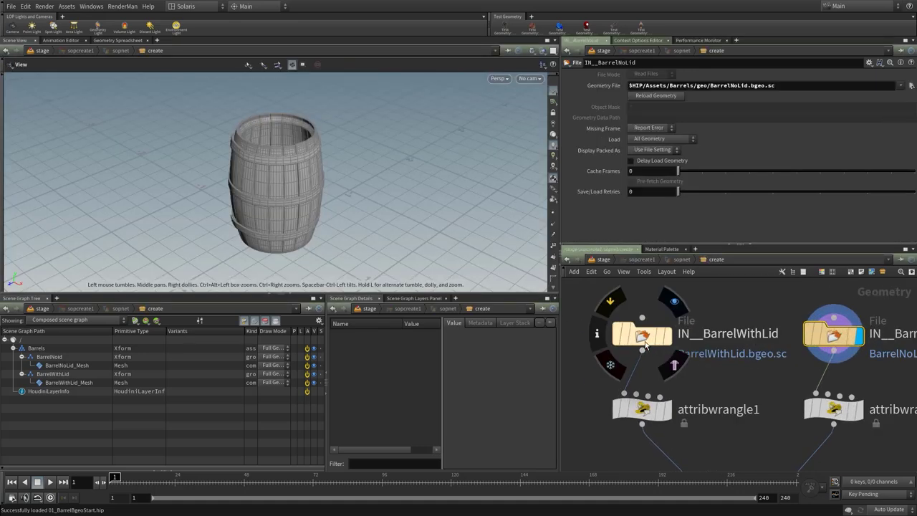
click(648, 337)
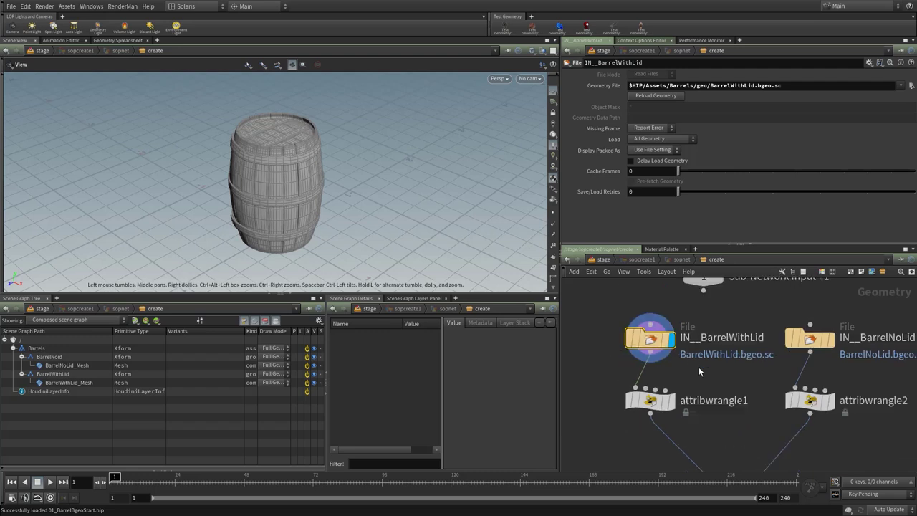
scroll(699, 367, down, 2)
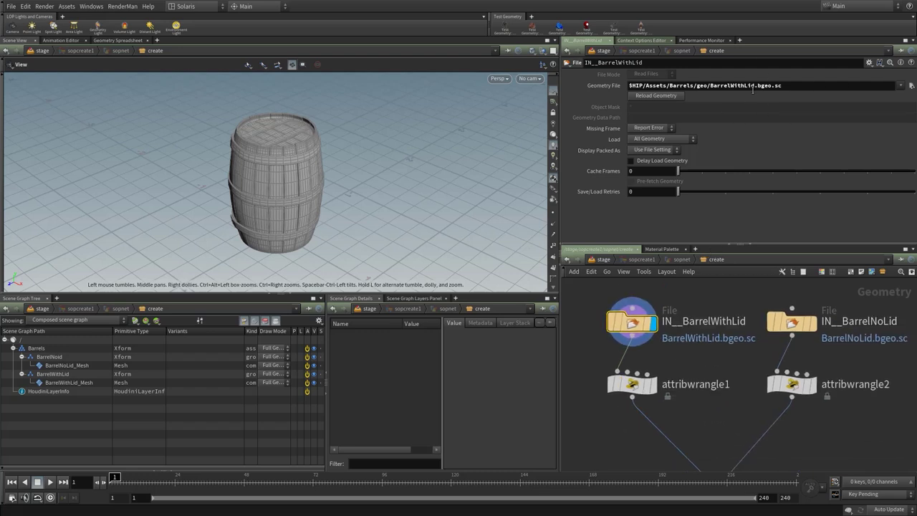
click(810, 322)
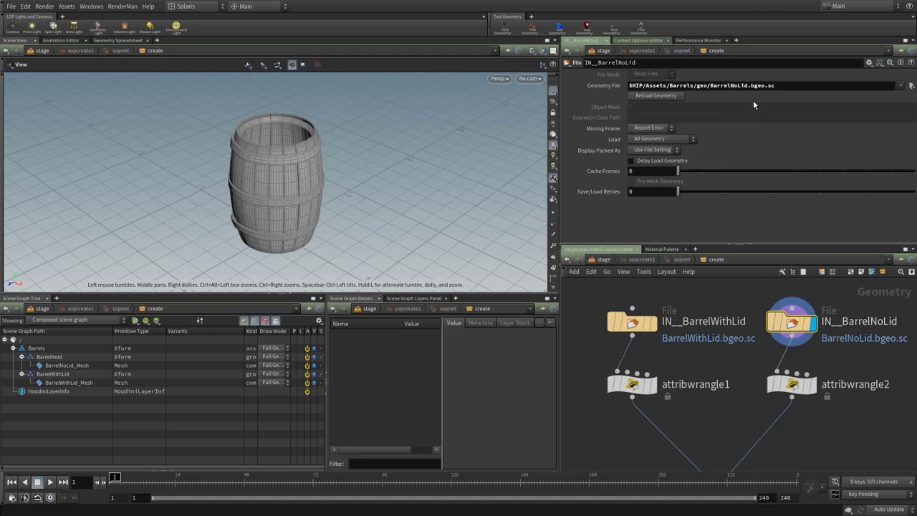
key(h)
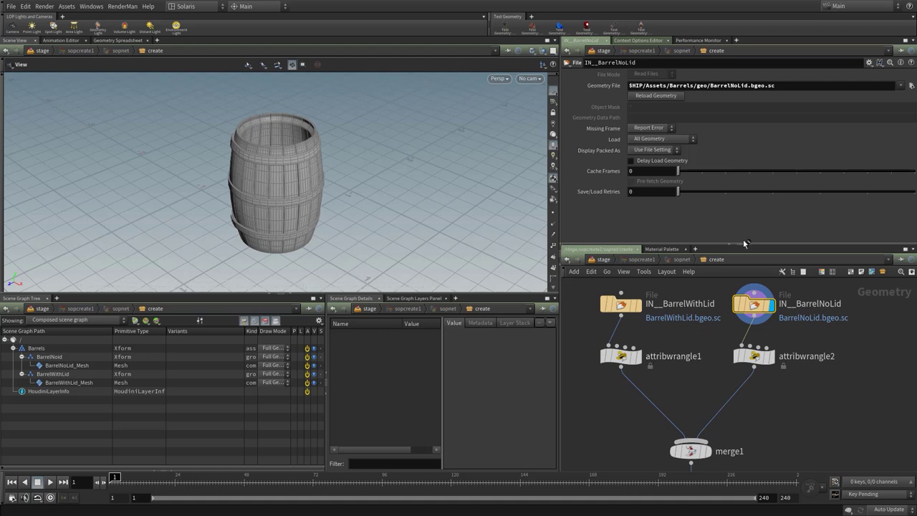
Examine the path attribute expressions in attribwrangle1 and attribwrangle2.
click(628, 360)
click(629, 360)
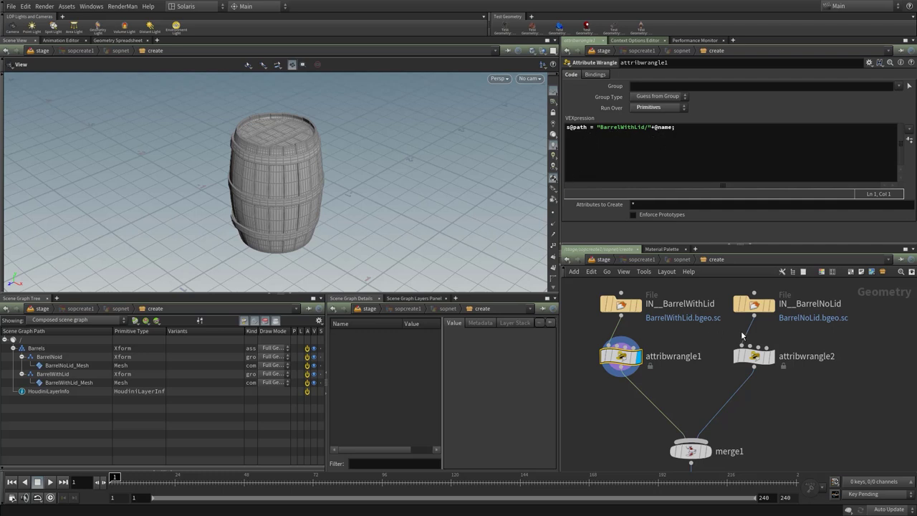
click(747, 354)
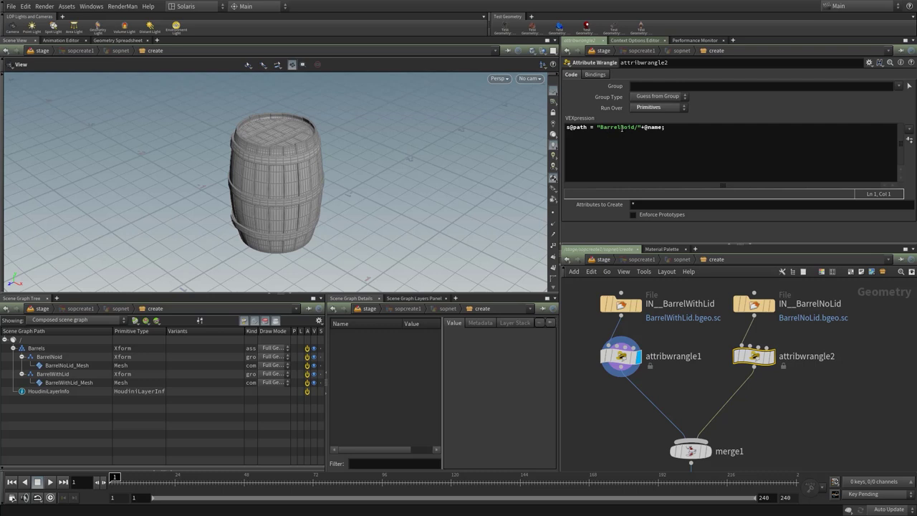
drag(602, 128, 634, 128)
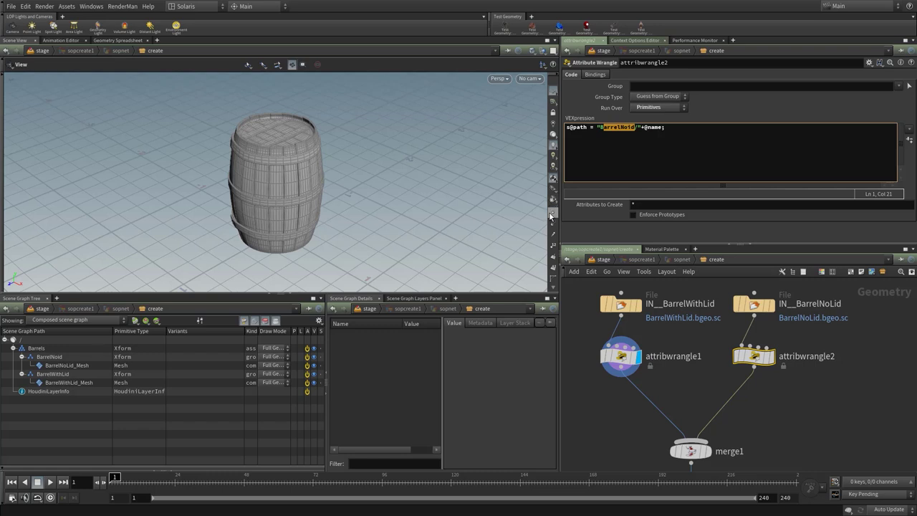
middle_drag(712, 377, 695, 371)
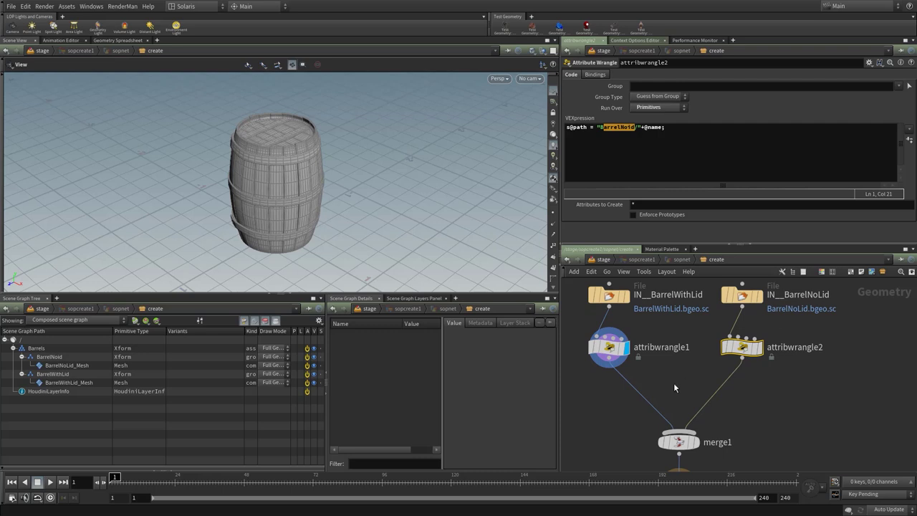
click(677, 336)
click(618, 127)
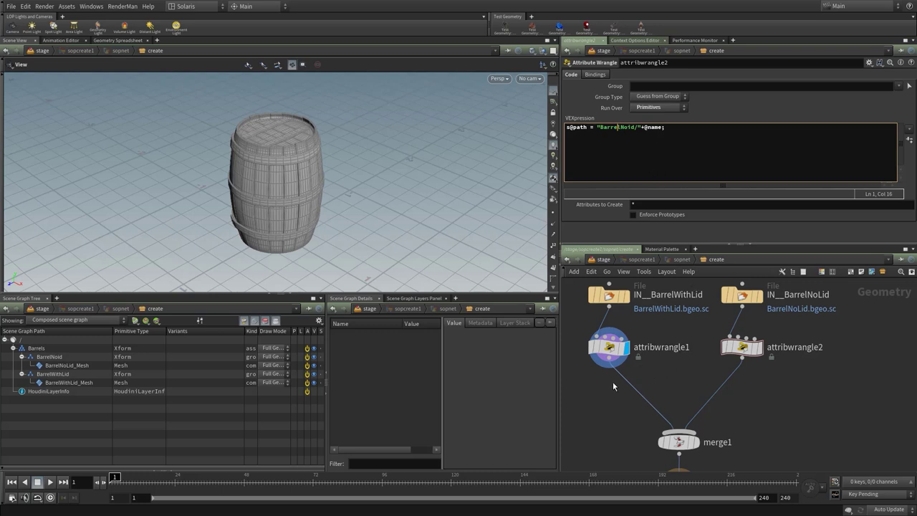
key(h)
scroll(670, 373, down, 1)
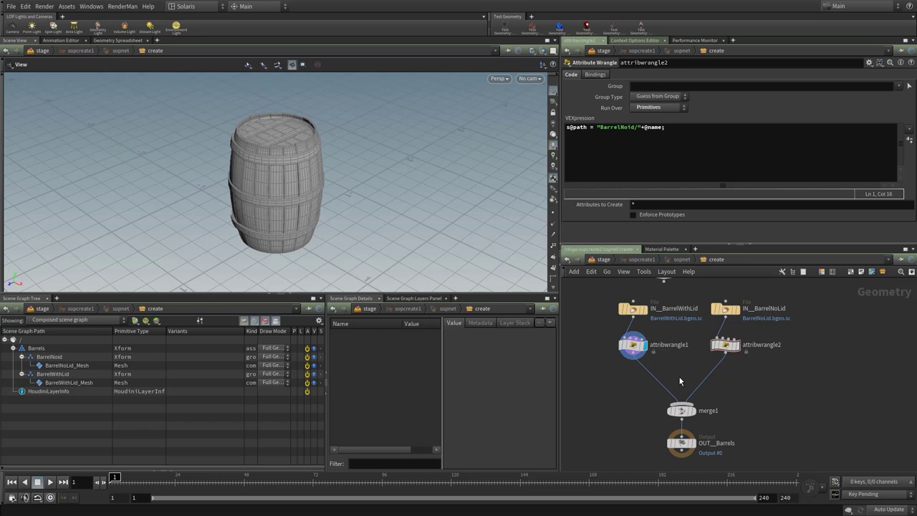
Return to the stage network and paste the copied MaterialLibrary node beside sopcreate1.
key(u)
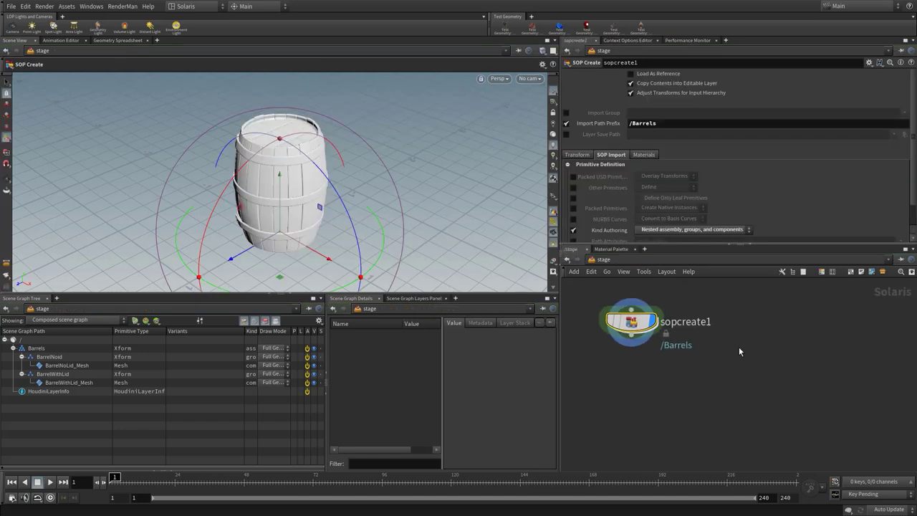
key(ctrl+v)
drag(747, 348, 761, 303)
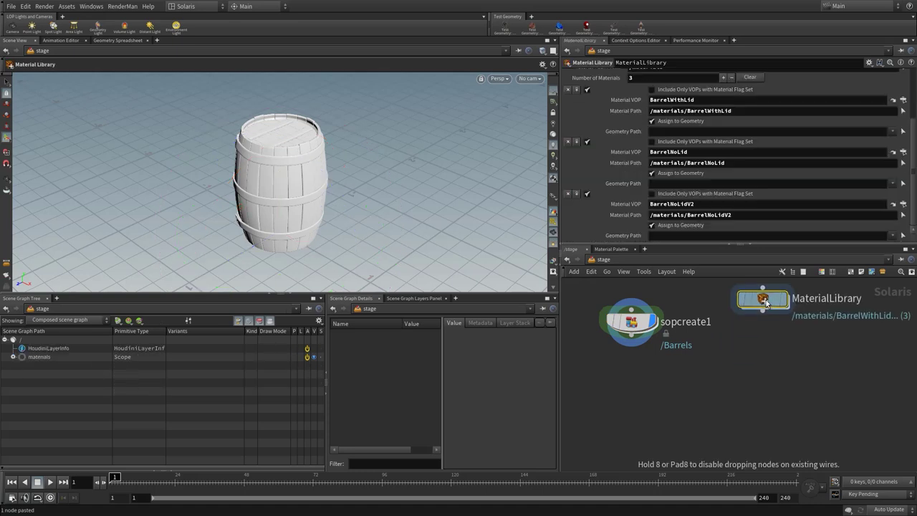
middle_drag(762, 353, 761, 400)
drag(762, 351, 741, 322)
Inspect the three principled shaders inside MaterialLibrary, including the UDIM displacement texture path of BarrelWithLid.
double_click(741, 323)
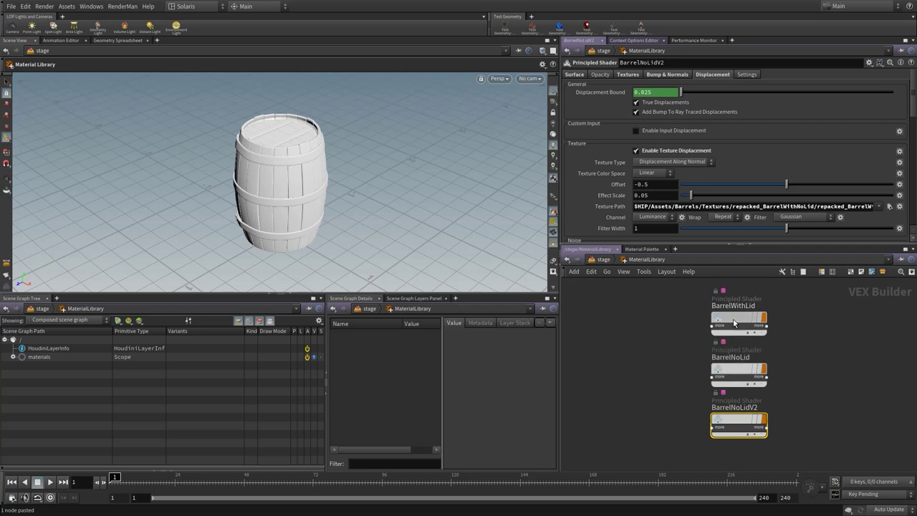
click(855, 207)
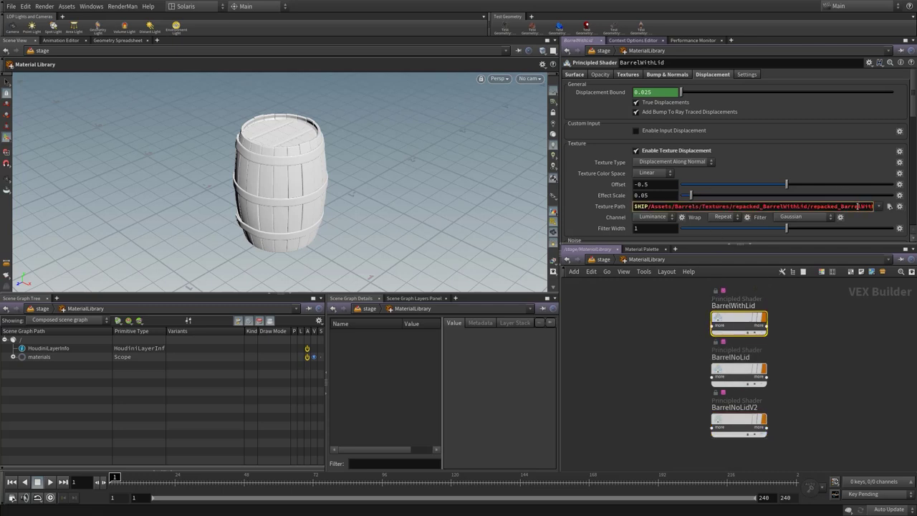
key(End)
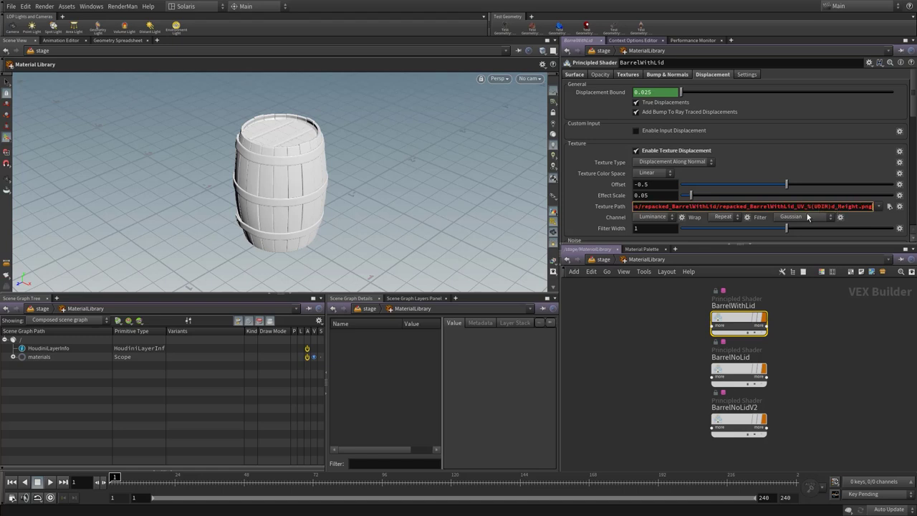
drag(836, 206, 807, 206)
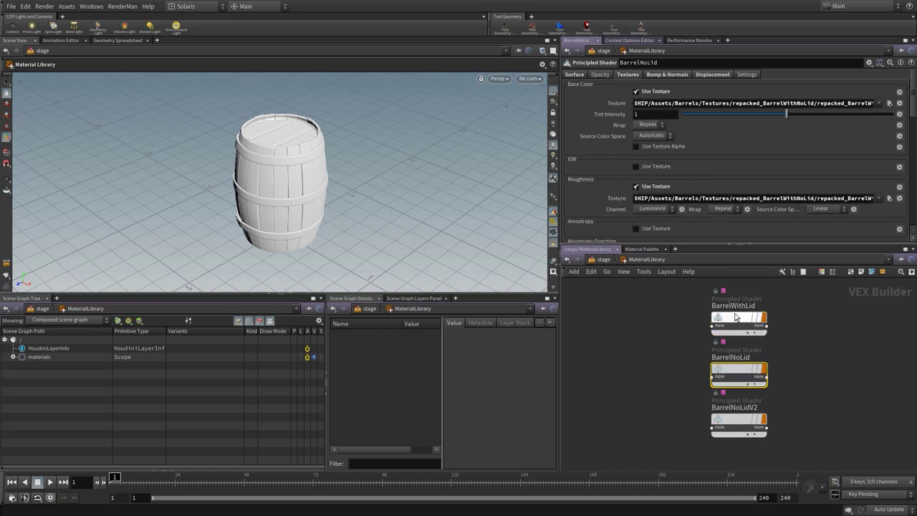
click(737, 368)
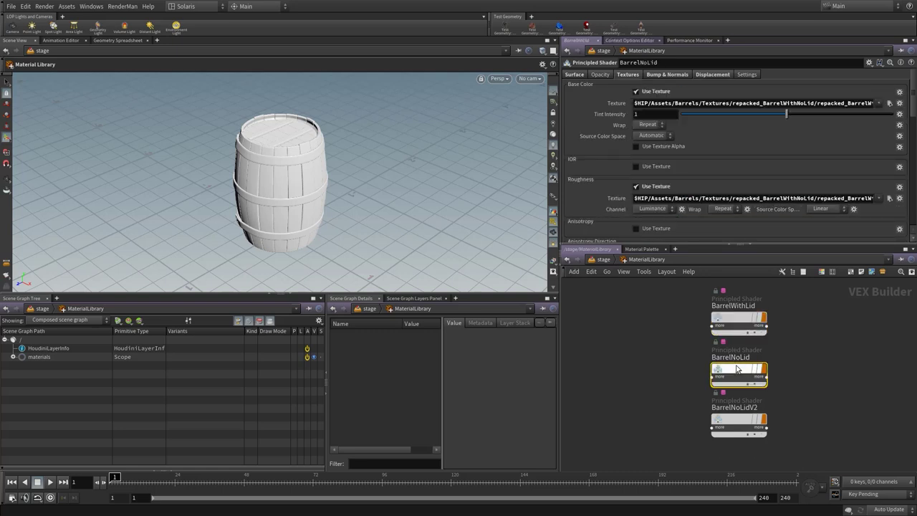
click(739, 415)
click(648, 357)
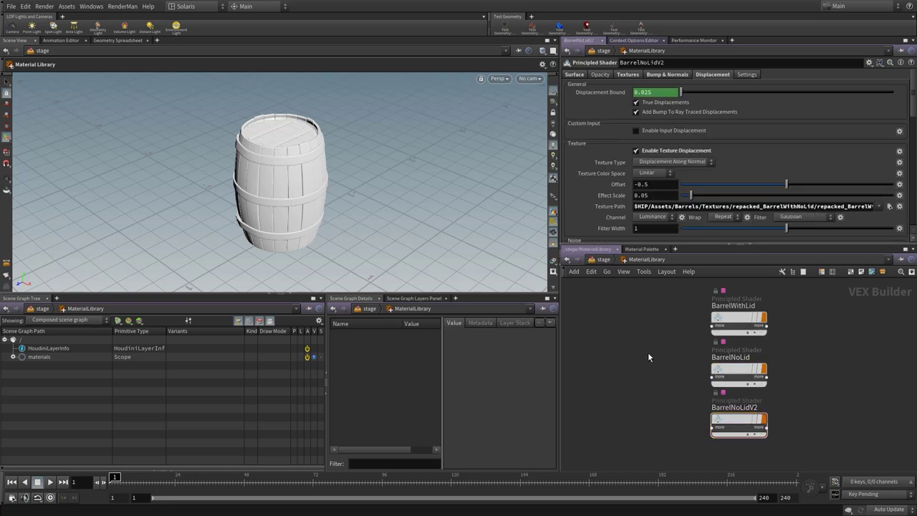
Back in the stage network, shift MaterialLibrary slightly and duplicate sopcreate1 beside the original.
key(u)
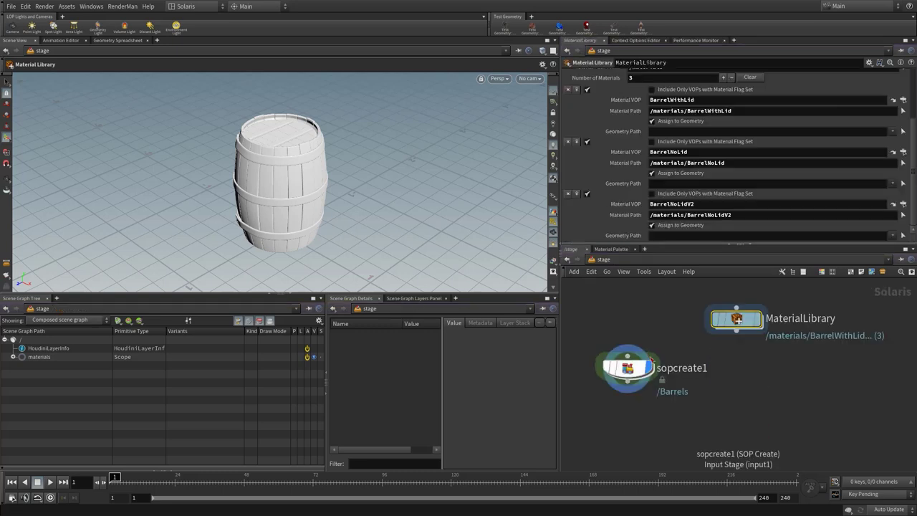
drag(751, 324, 774, 320)
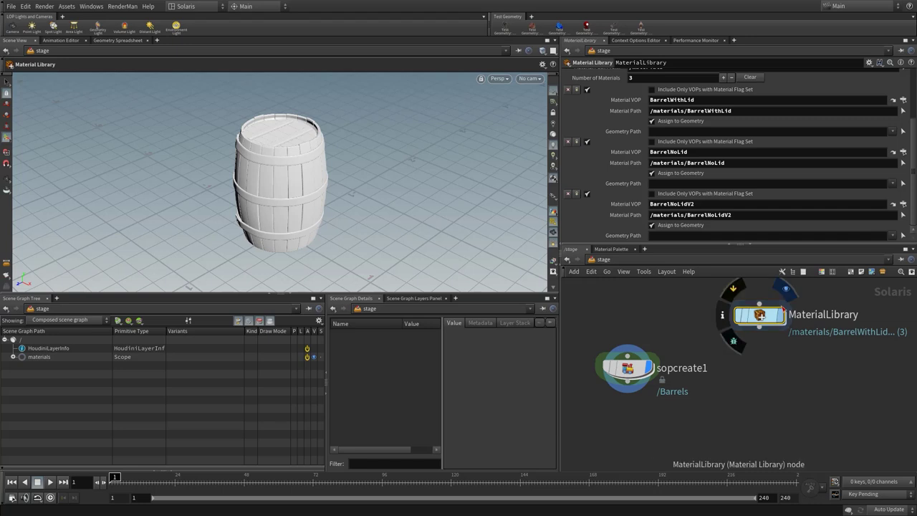
drag(624, 375, 745, 375)
Inside sopcreate1, delete the IN__BarrelNoLid file node together with attribwrangle2.
click(626, 368)
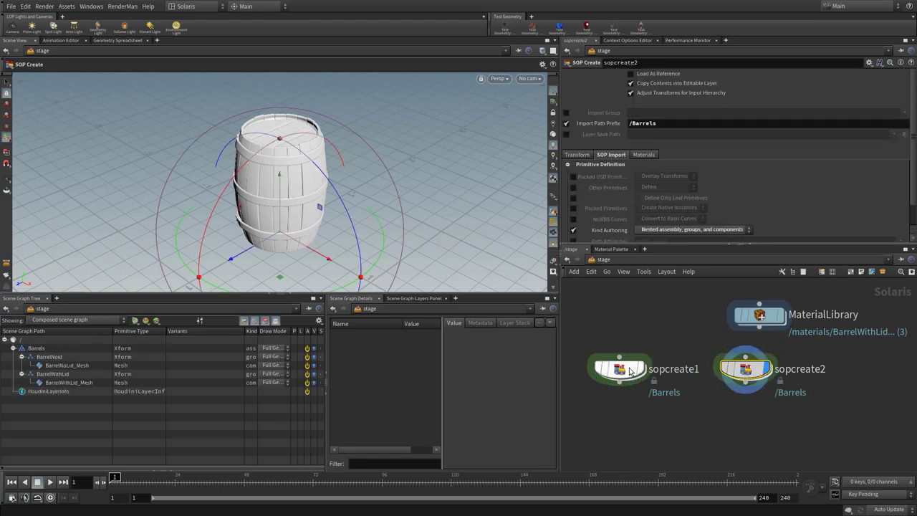
double_click(626, 367)
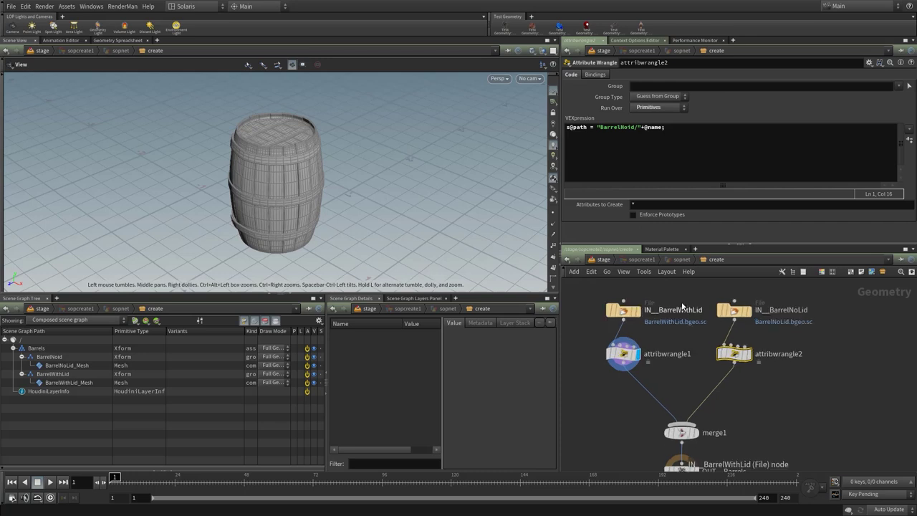
scroll(713, 289, up, 2)
drag(713, 290, 770, 373)
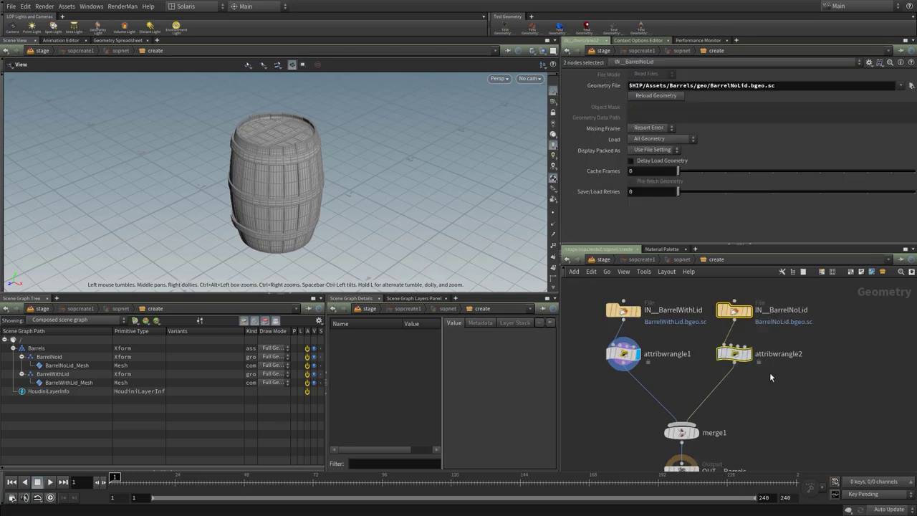
key(Delete)
Delete the merge1 node, place OUT__Barrels below attribwrangle1, and return to the stage network.
middle_drag(746, 392, 756, 358)
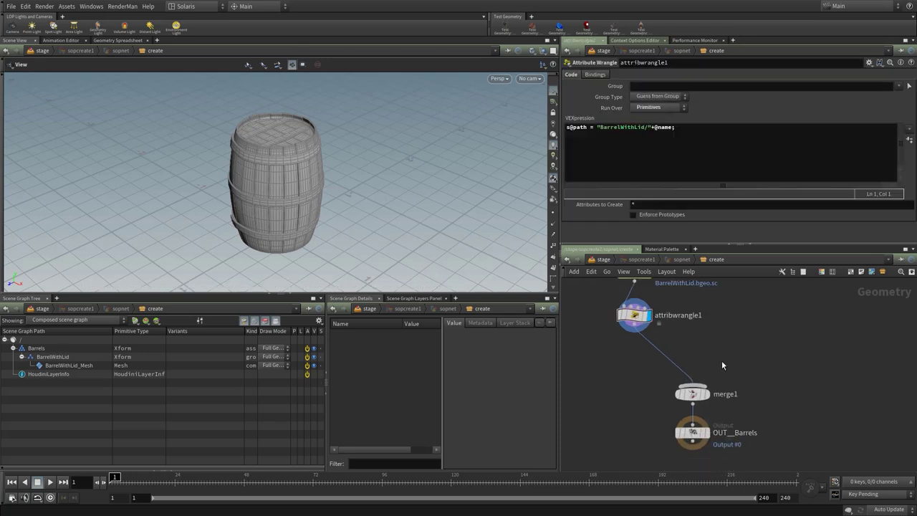
click(692, 394)
key(Delete)
drag(692, 432, 637, 373)
key(h)
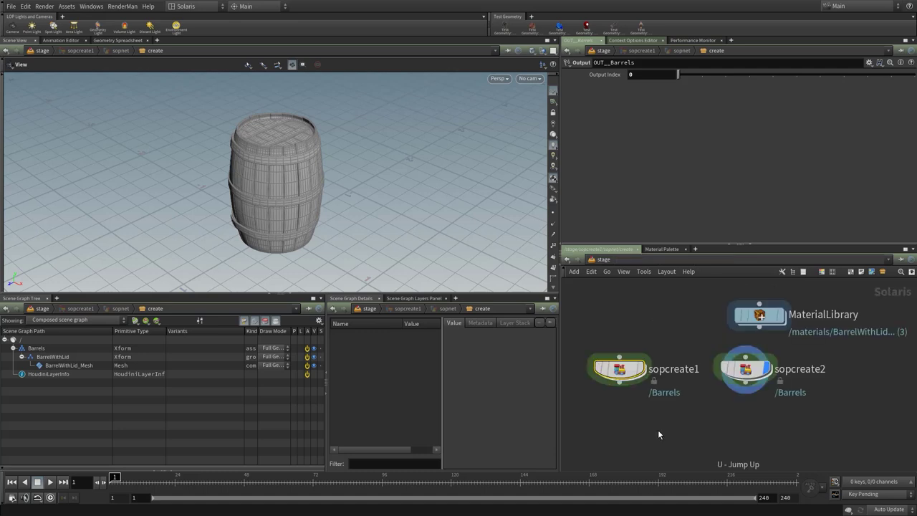
Inside sopcreate2, delete the with-lid barrel branch and the merge node, keeping IN__BarrelNoLid, attribwrangle2 and OUT__Barrels.
click(747, 369)
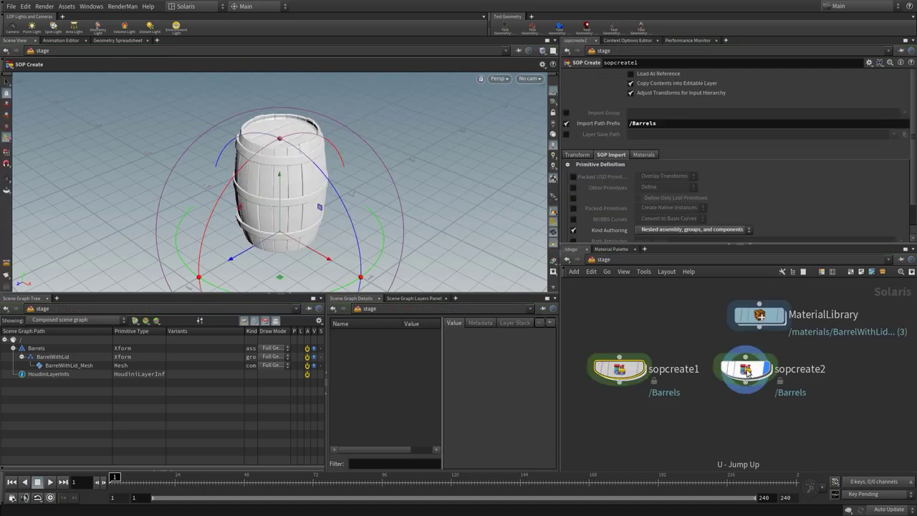
double_click(745, 370)
drag(597, 346, 670, 432)
key(Delete)
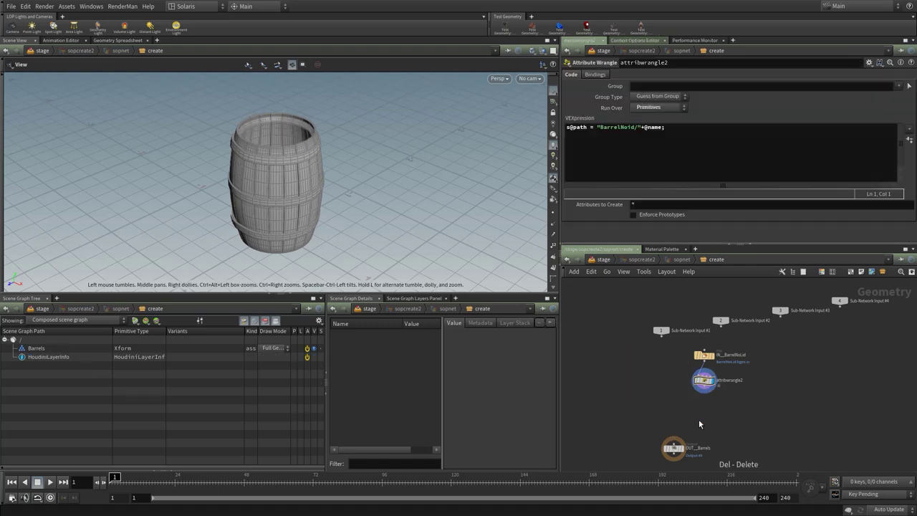
Wire attribwrangle2 into OUT__Barrels, line up the no-lid nodes above it, and return to the stage network.
scroll(698, 419, up, 2)
drag(704, 389, 666, 449)
drag(730, 399, 666, 385)
key(l)
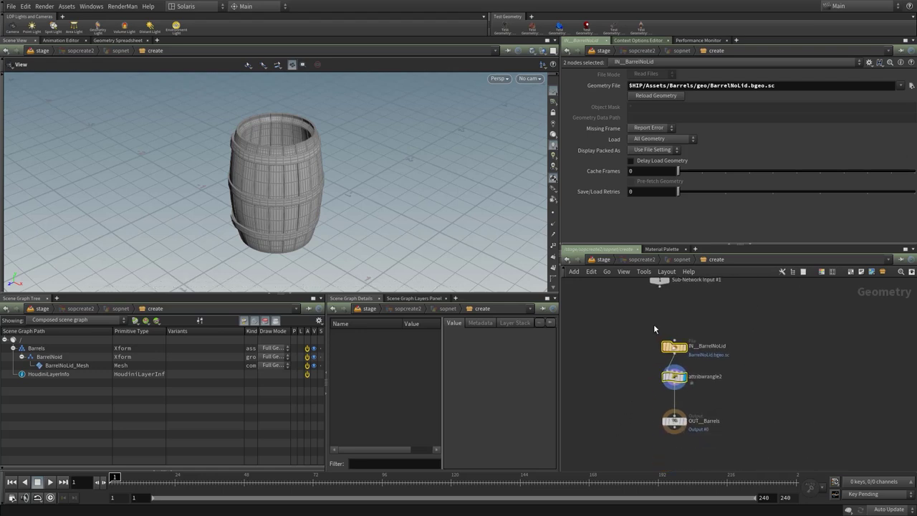
key(u)
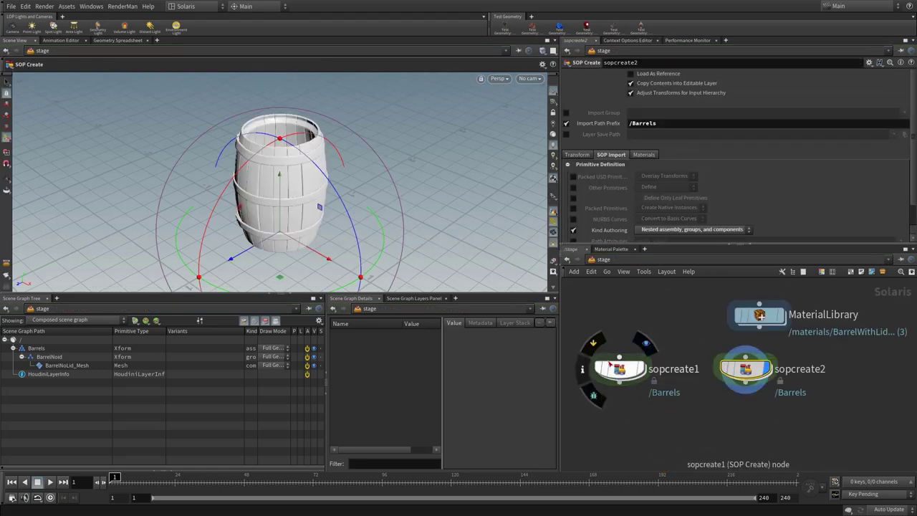
Duplicate sopcreate2 beside the original and make sopcreate1 the displayed node.
scroll(675, 392, down, 2)
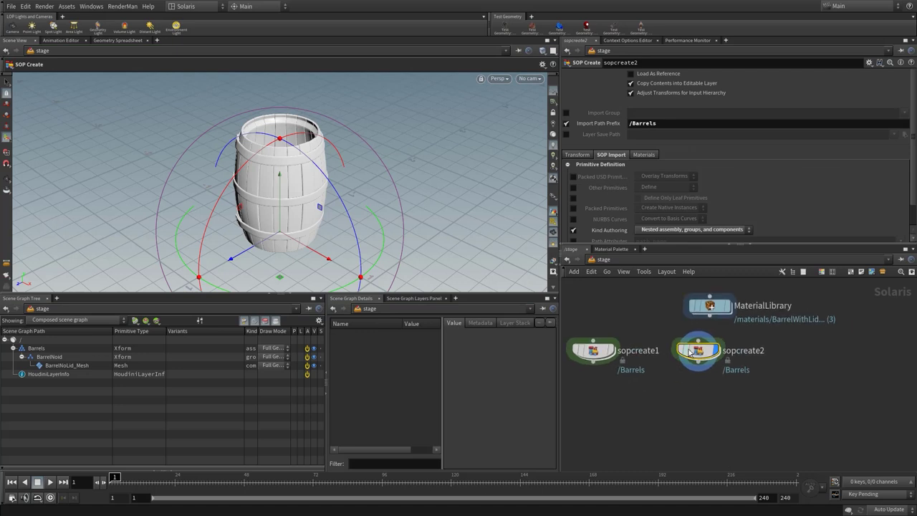
mouse_move(698, 351)
alt+drag(698, 351, 808, 353)
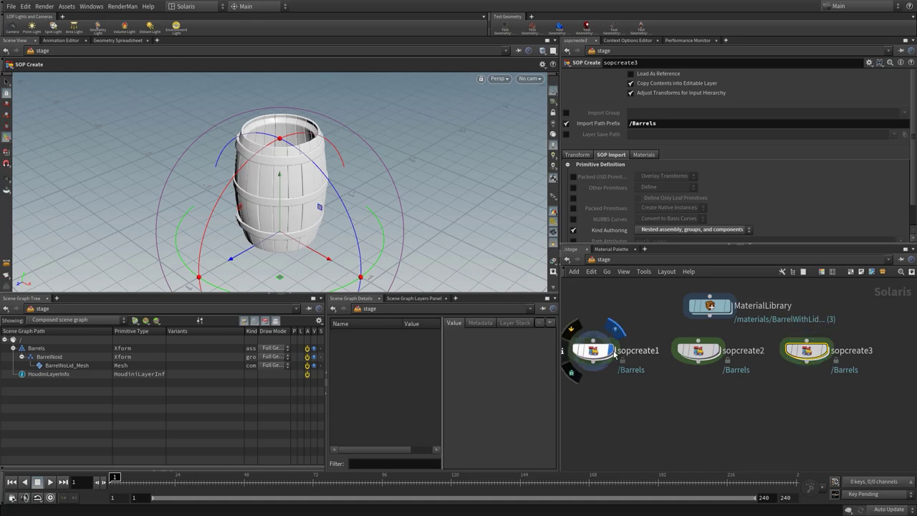
scroll(629, 410, down, 1)
middle_drag(628, 410, 651, 400)
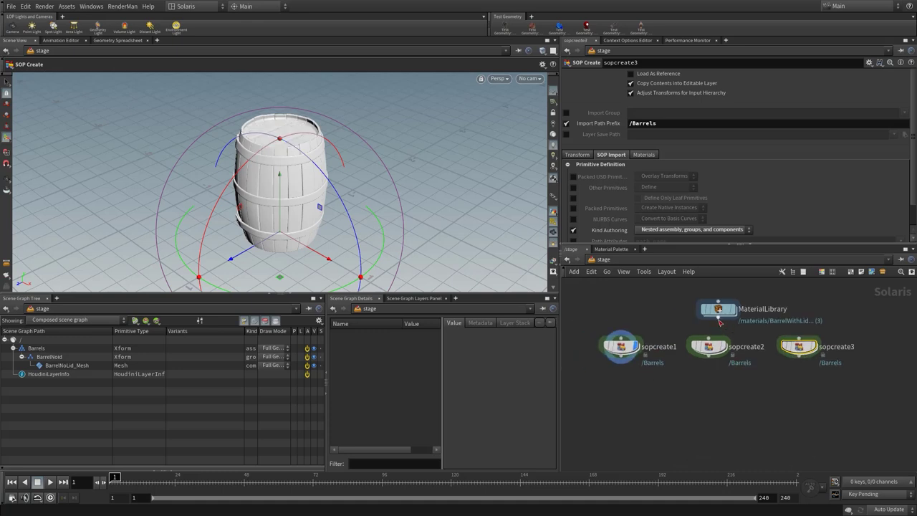
Move MaterialLibrary past sopcreate3 so it sits clear of the three SOP Create nodes.
drag(719, 318, 806, 308)
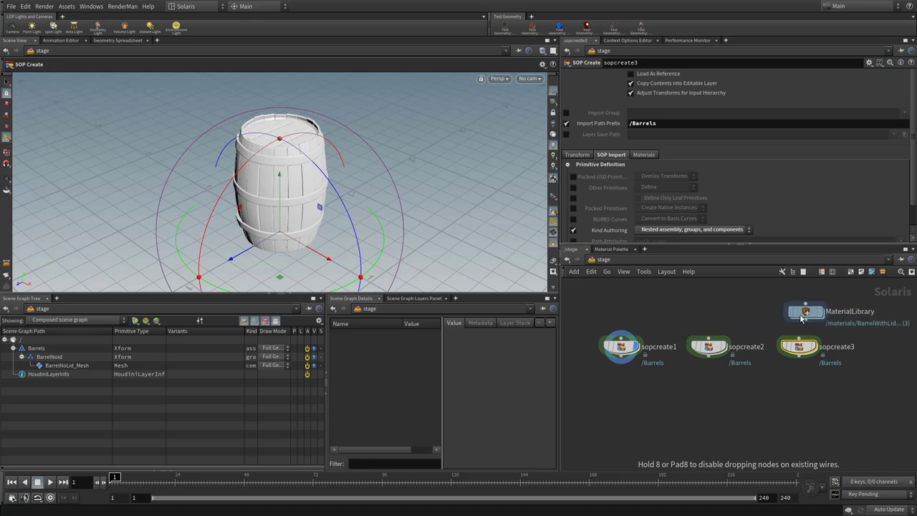
middle_drag(800, 401, 751, 391)
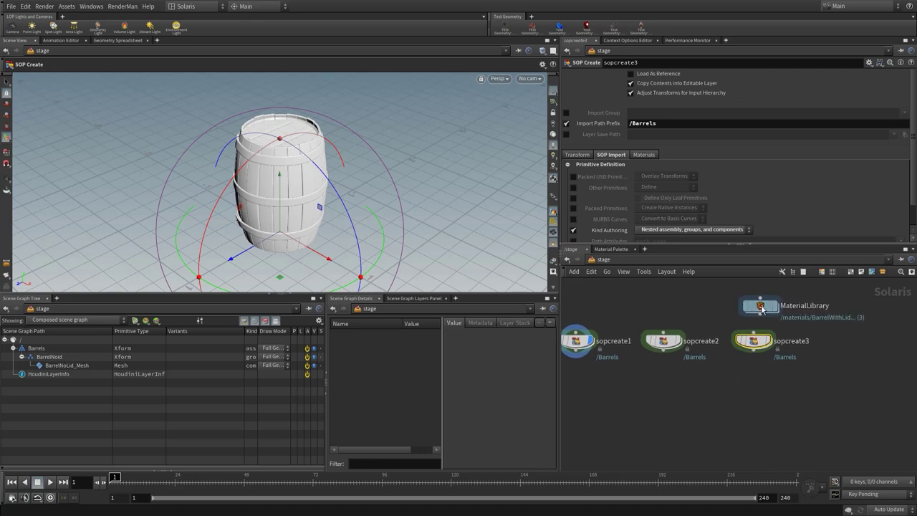
drag(760, 309, 815, 310)
middle_drag(832, 383, 841, 385)
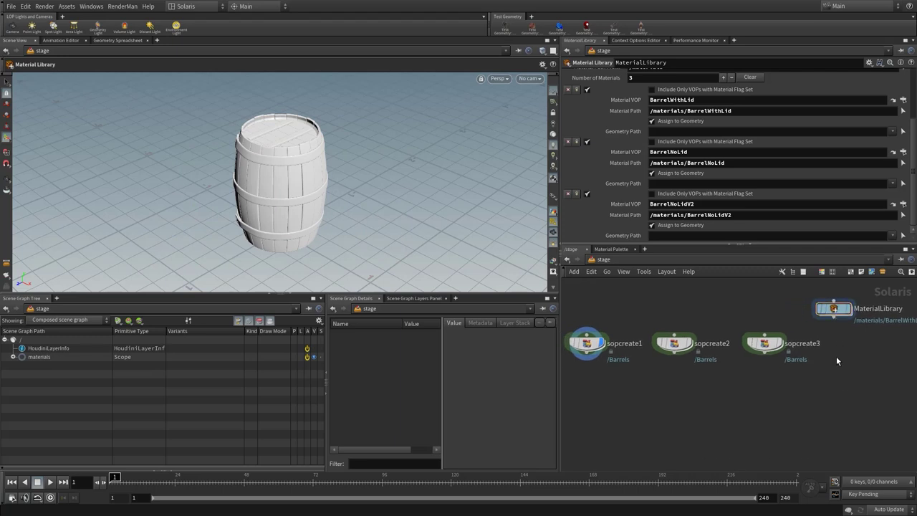
Add a Configure Layer node directly below MaterialLibrary and shift both nodes slightly away from sopcreate3.
key(Tab)
text(co)
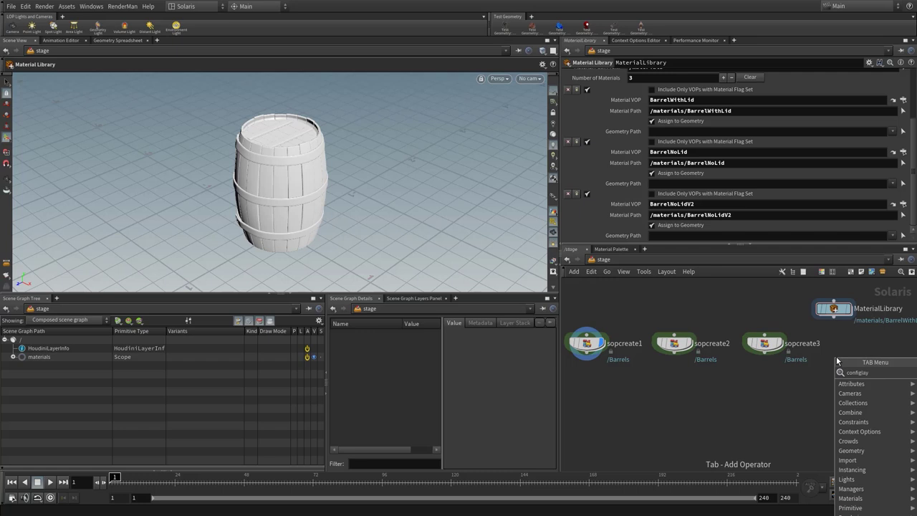
key(Return)
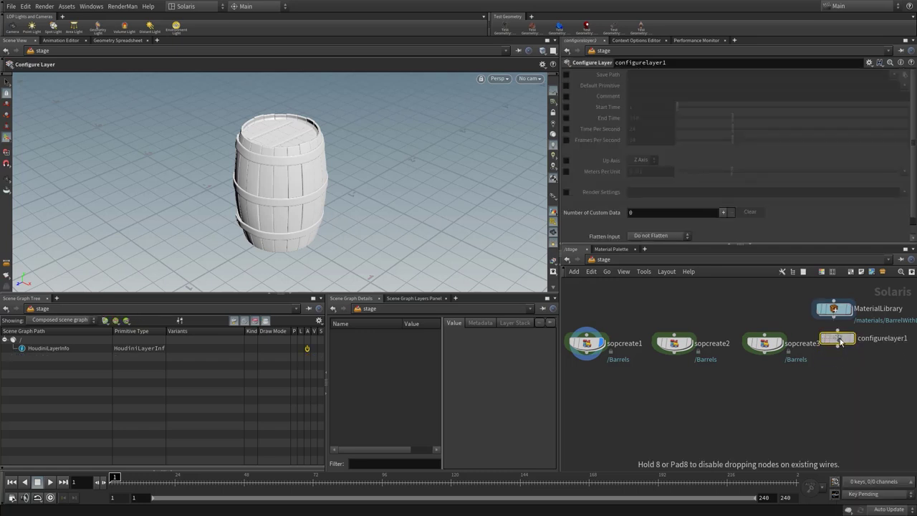
click(837, 345)
drag(865, 377, 818, 305)
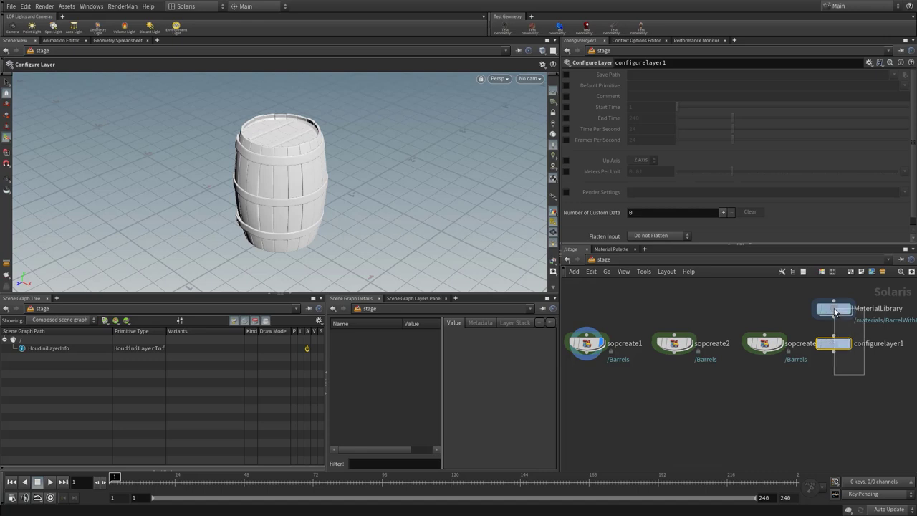
drag(837, 348, 850, 349)
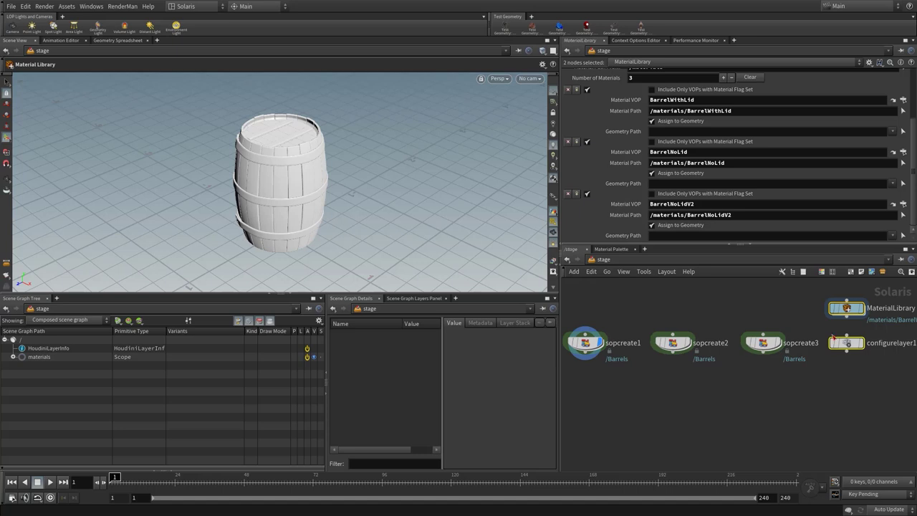
Connect the output of MaterialLibrary to the input of configurelayer1.
middle_drag(837, 366, 788, 395)
scroll(802, 345, up, 2)
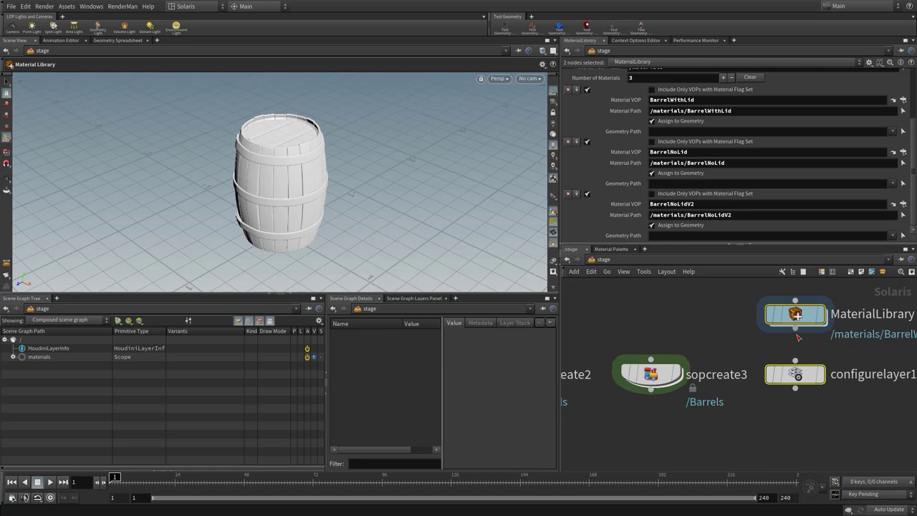
click(795, 388)
click(795, 329)
click(795, 360)
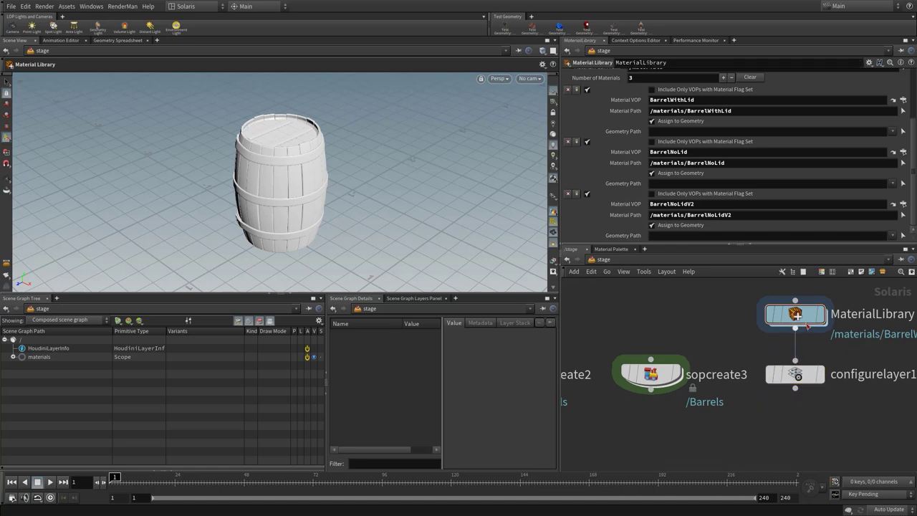
Enable configurelayer1's save path, set it to $HIP/Assets/Barrels/Materials/BarrelMaterials.usda, and turn on Start New Layer.
click(796, 374)
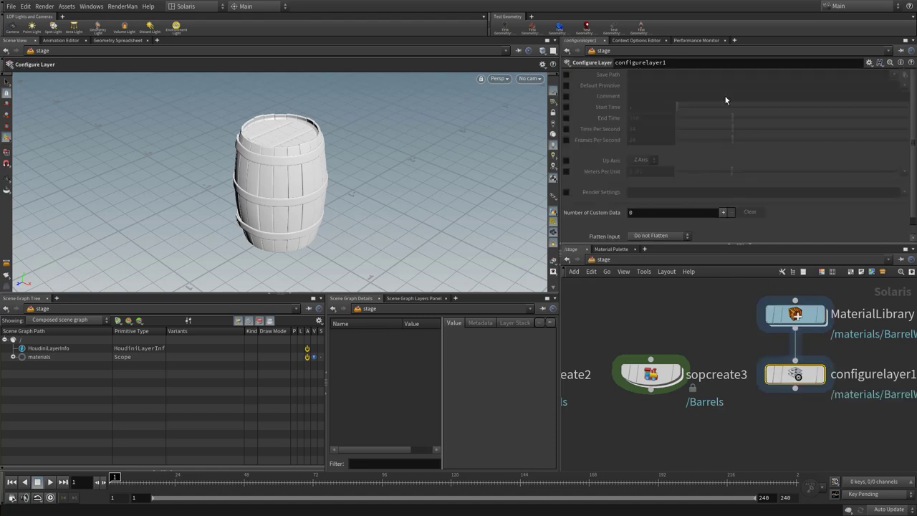
click(566, 75)
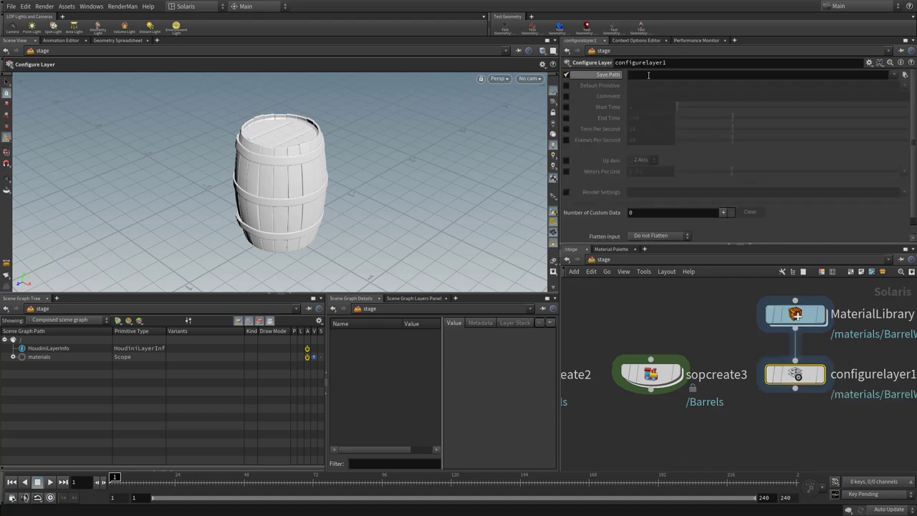
click(904, 75)
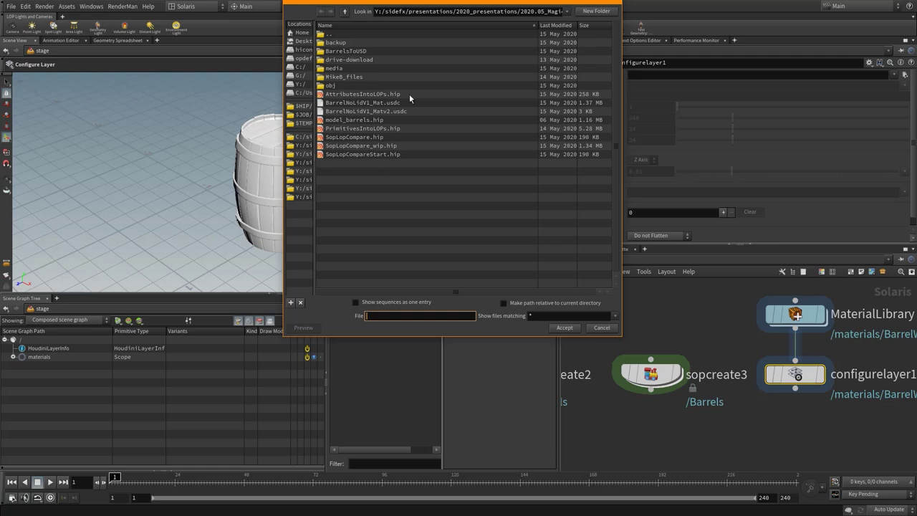
click(301, 106)
double_click(334, 44)
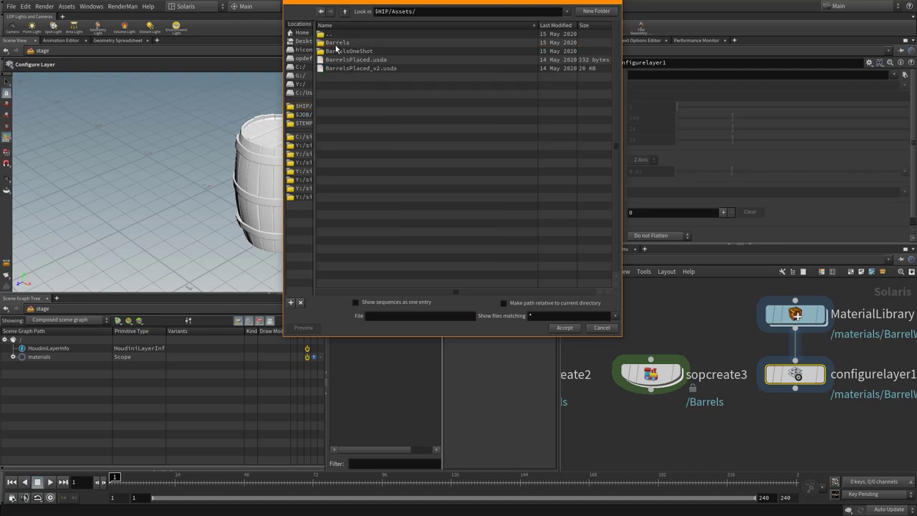
double_click(335, 44)
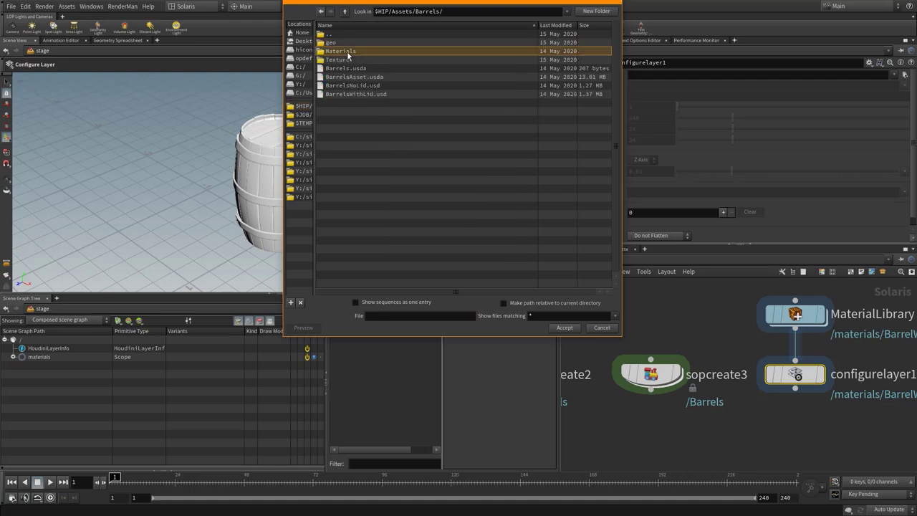
double_click(347, 52)
click(356, 44)
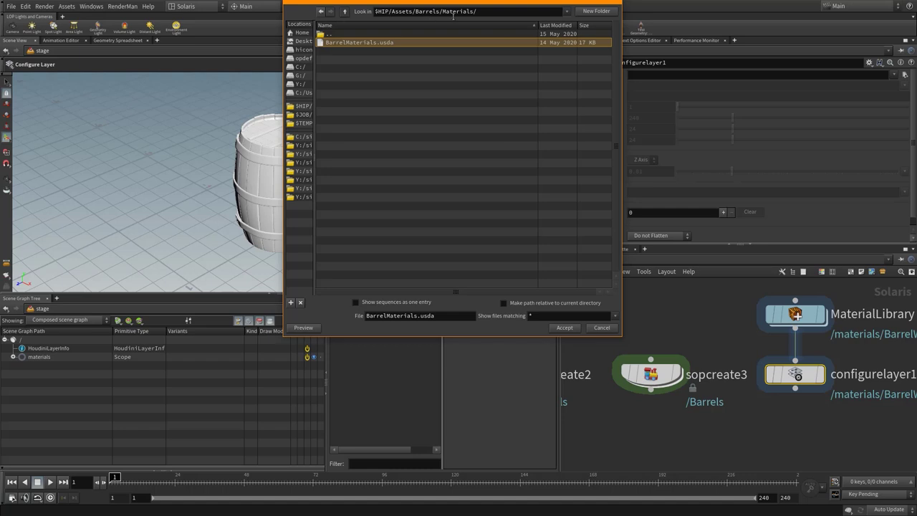
click(564, 327)
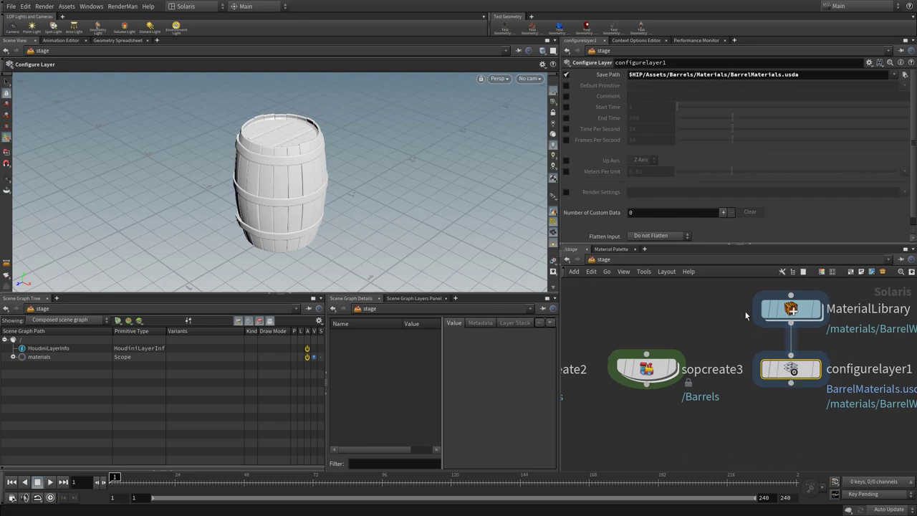
scroll(645, 148, down, 1)
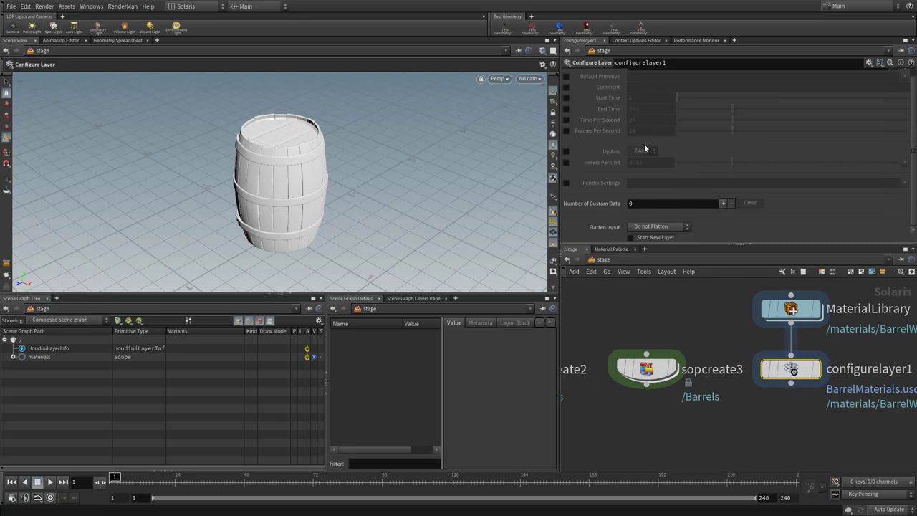
click(631, 237)
Rename the configurelayer1 node as write_materials_to_disk.
middle_drag(732, 326, 643, 320)
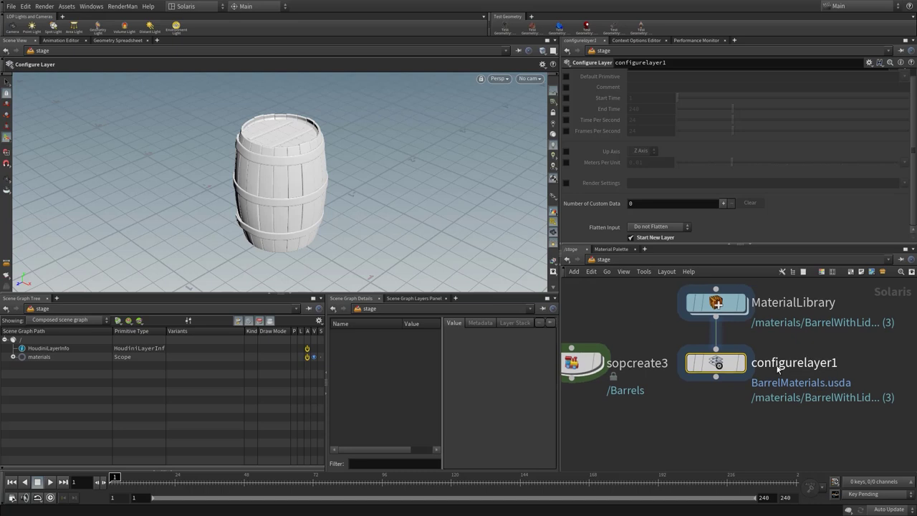
double_click(790, 364)
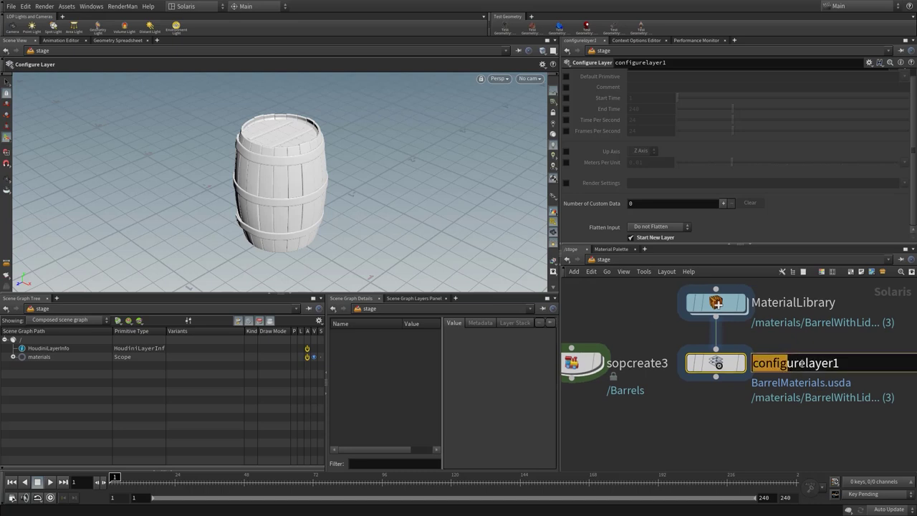
drag(864, 370, 765, 365)
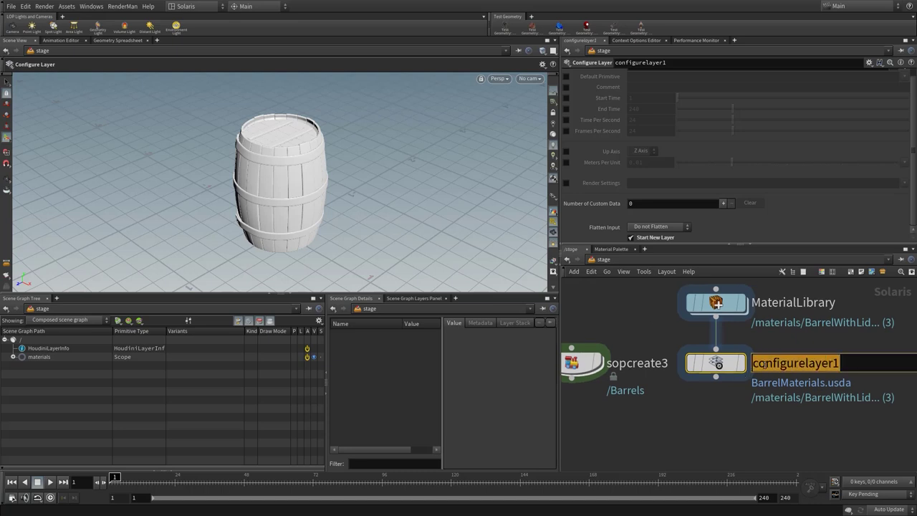
text(write_mat)
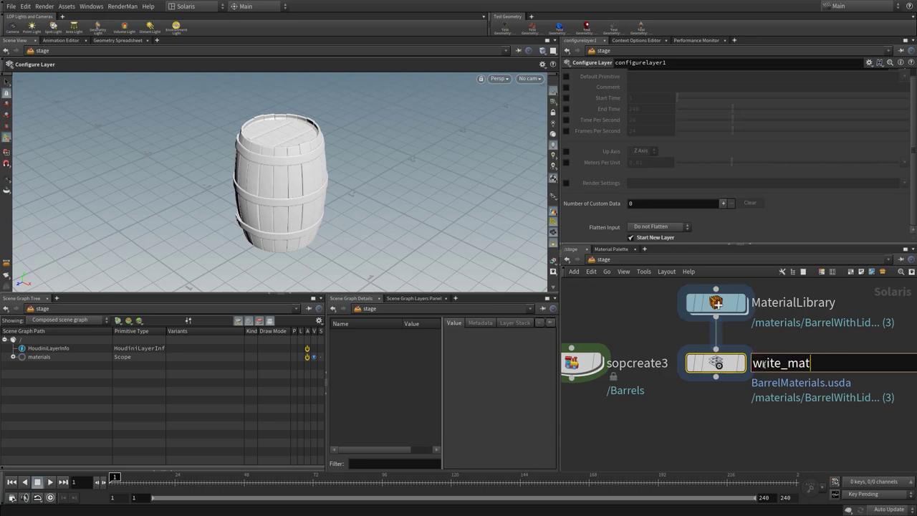
text(erials_to_disk)
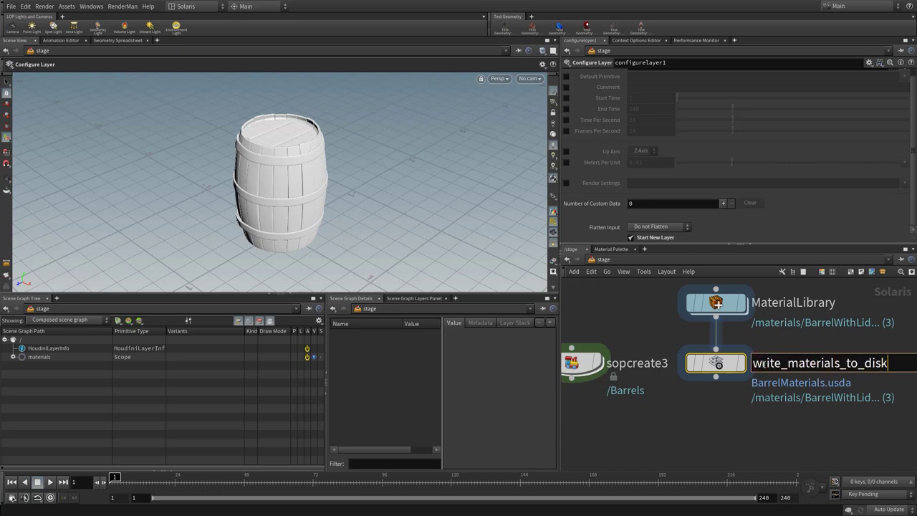
key(Return)
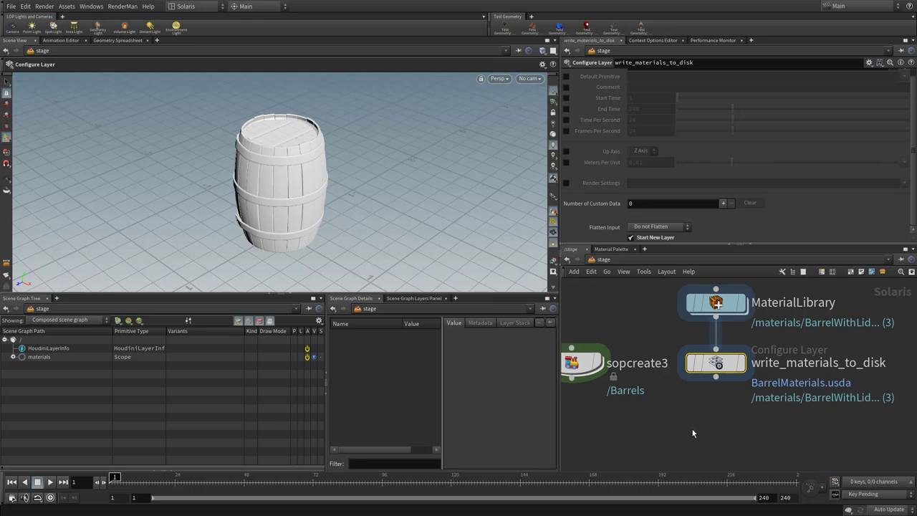
Add a Reference node to the stage network and align it below sopcreate1.
scroll(716, 419, down, 2)
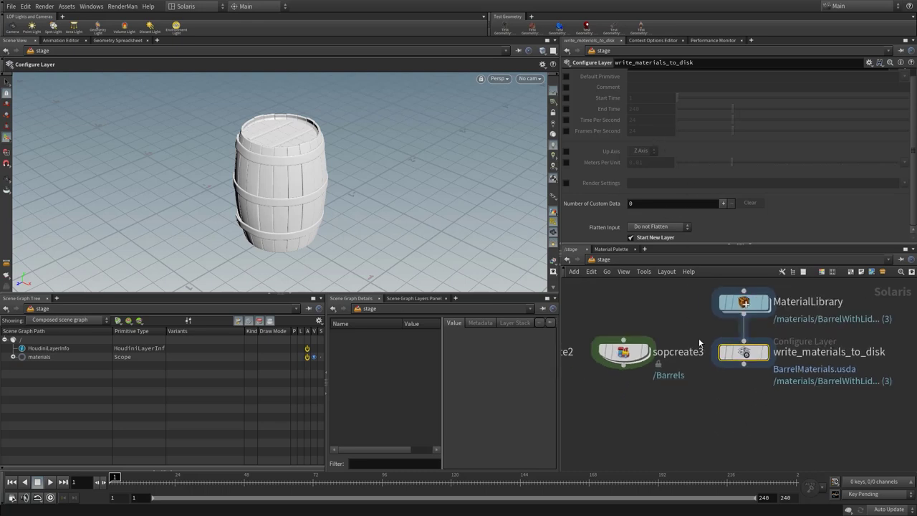
scroll(698, 337, down, 4)
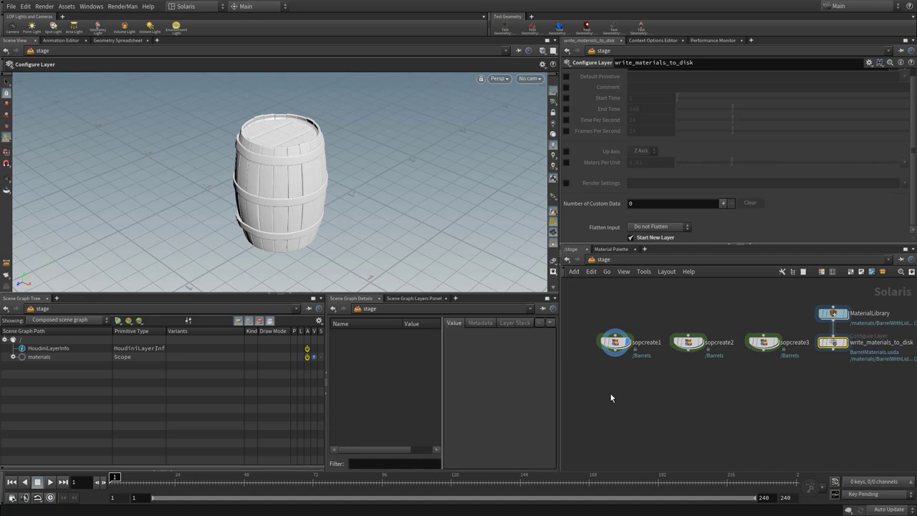
key(Tab)
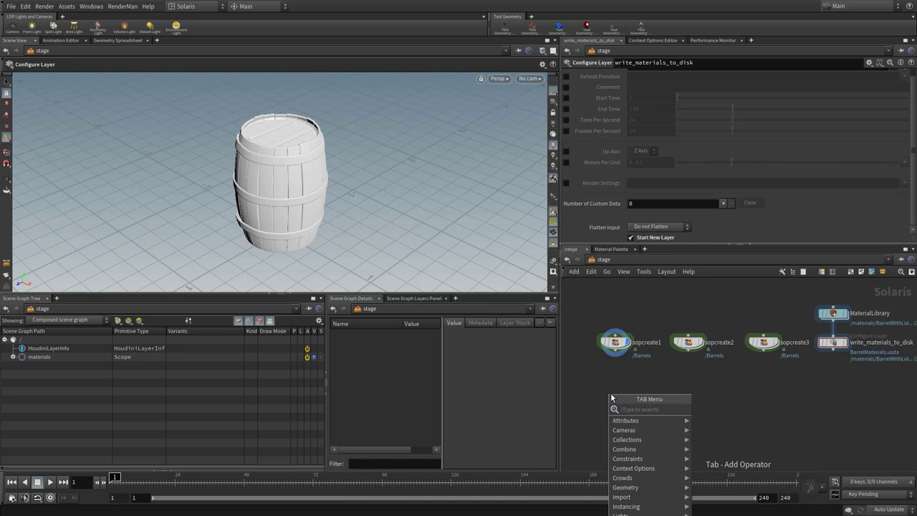
text(refer)
key(Return)
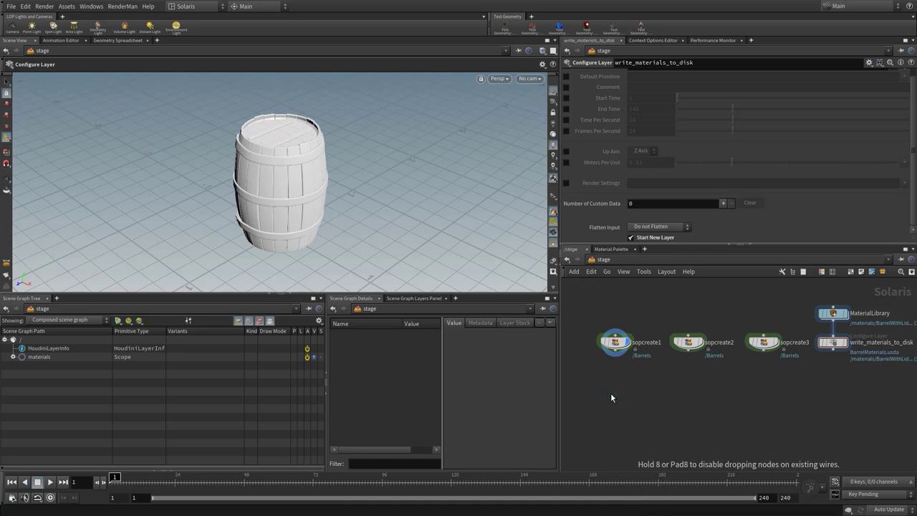
click(611, 392)
scroll(610, 392, up, 3)
drag(610, 393, 614, 387)
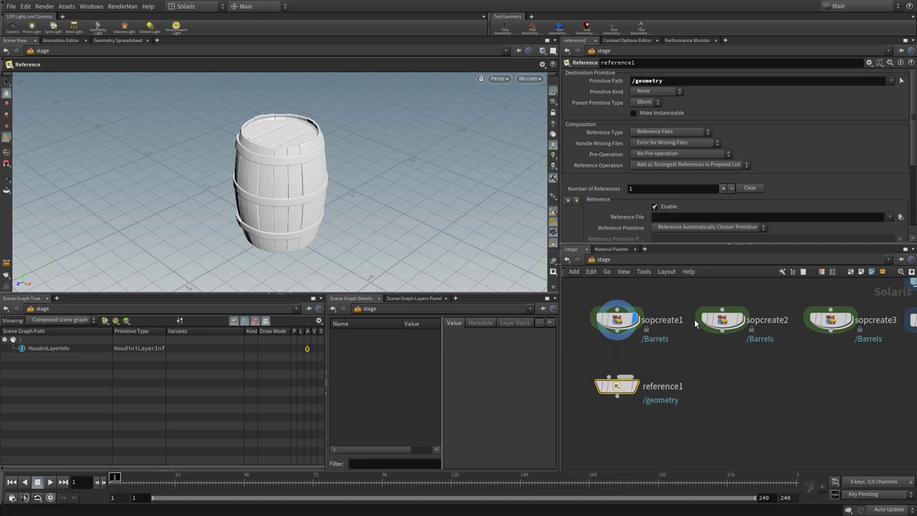
Connect sopcreate1 to reference1's first input and write_materials_to_disk to its second input.
click(611, 321)
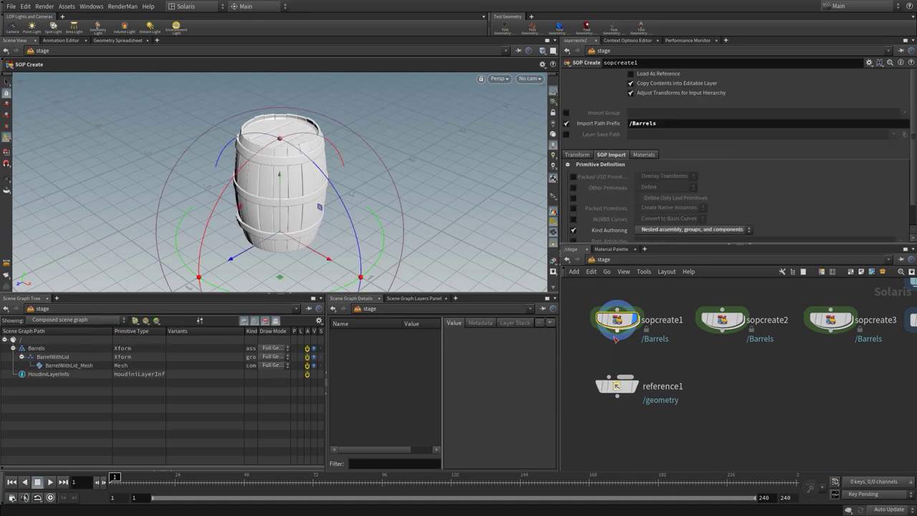
click(617, 331)
click(604, 384)
key(h)
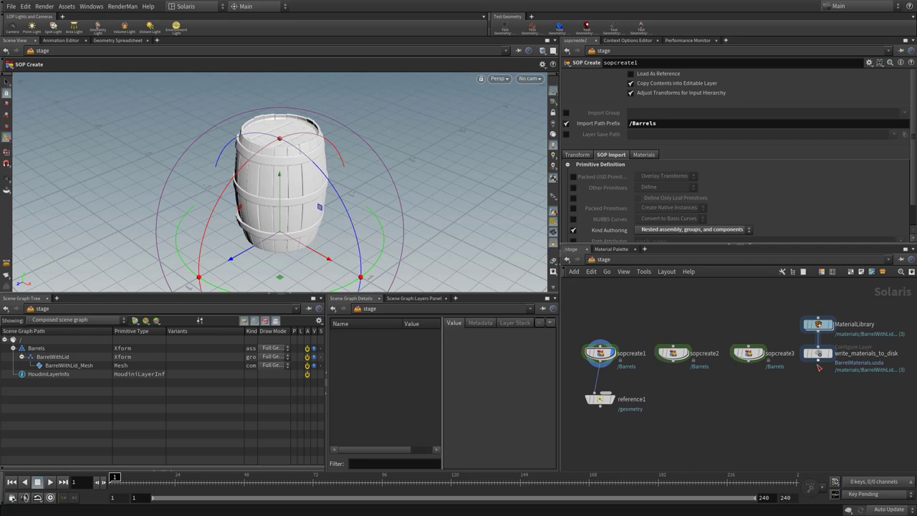
click(819, 361)
click(606, 392)
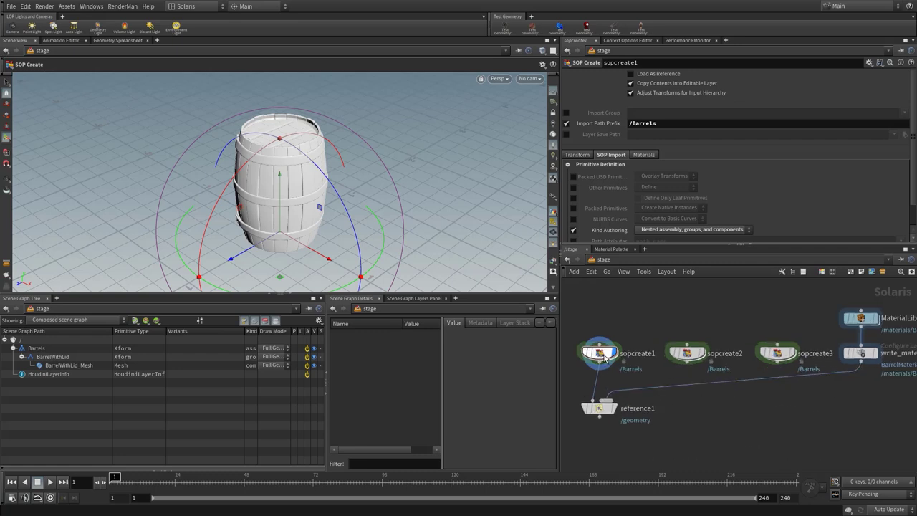
Display reference1, set its reference type to Reference From Multi-input, and expand the geometry primitive in the scene graph.
scroll(605, 419, up, 3)
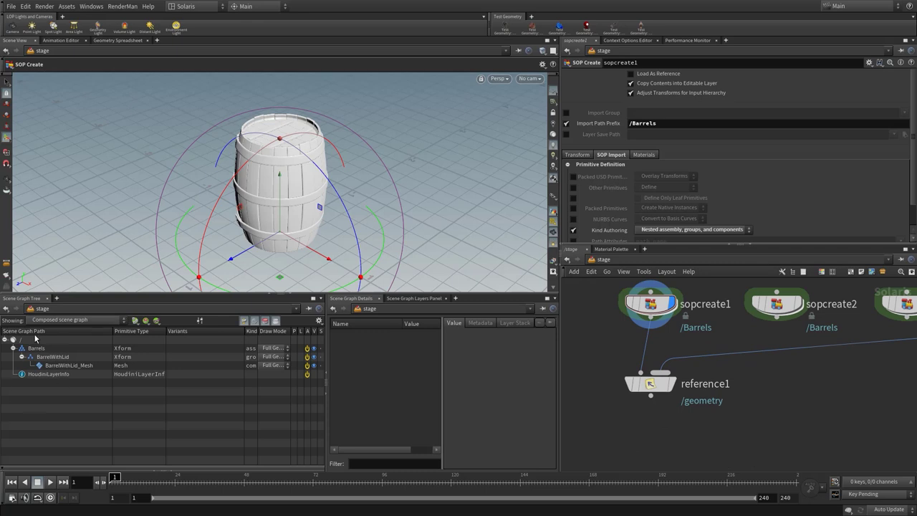
click(673, 378)
click(650, 383)
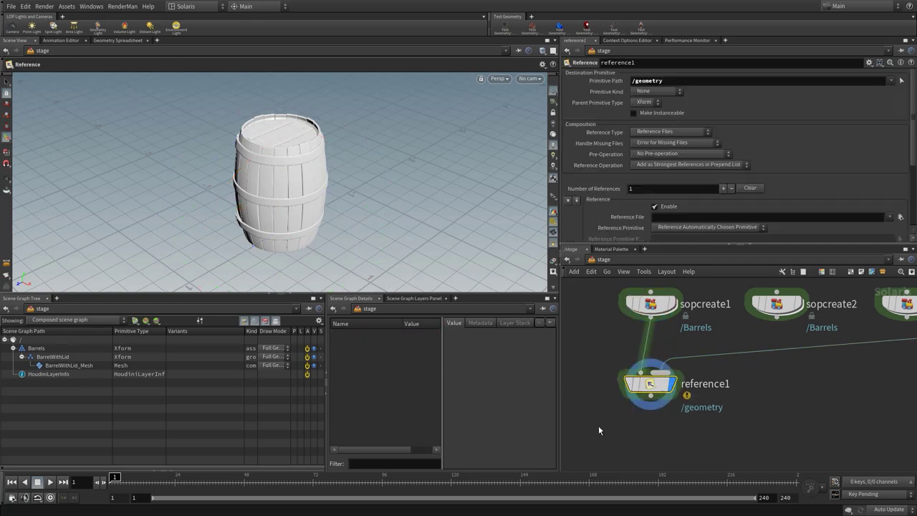
click(664, 134)
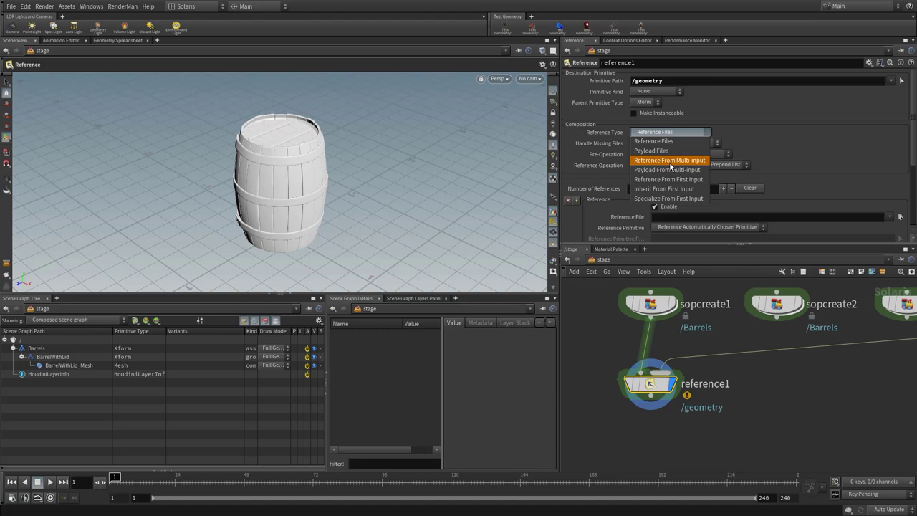
click(670, 161)
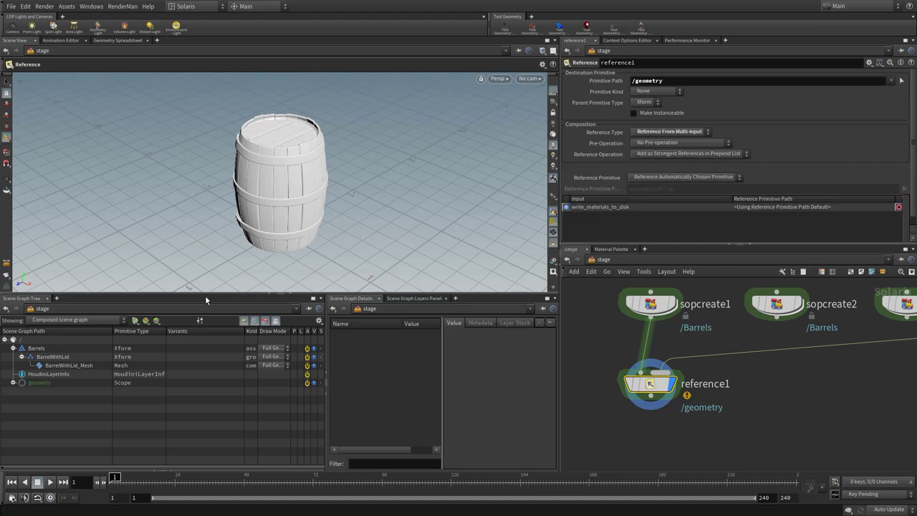
click(13, 383)
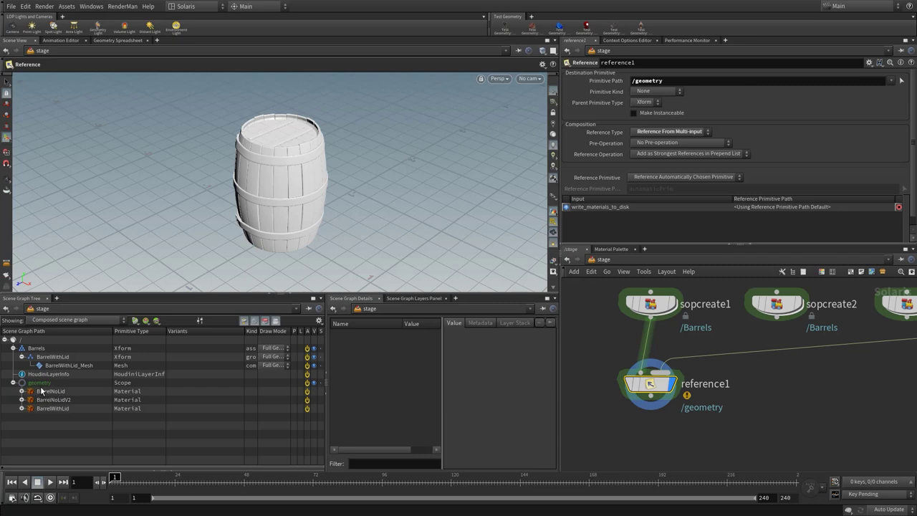
Set reference1's parent primitive type to Scope and its primitive path to /Barrels/materials.
click(646, 105)
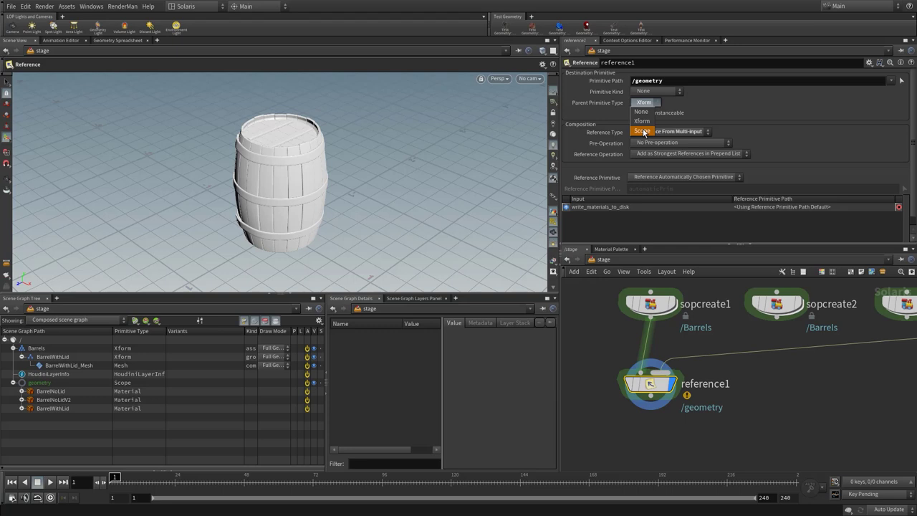
click(644, 132)
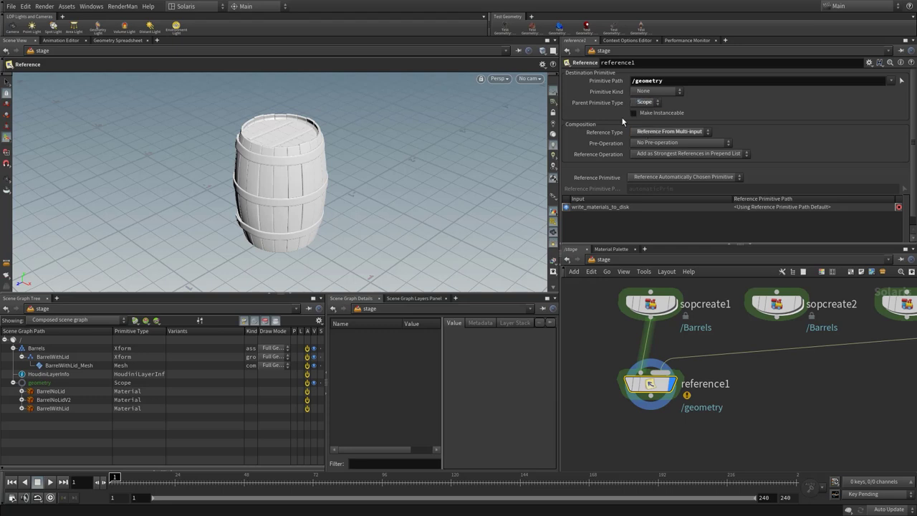
drag(633, 80, 683, 79)
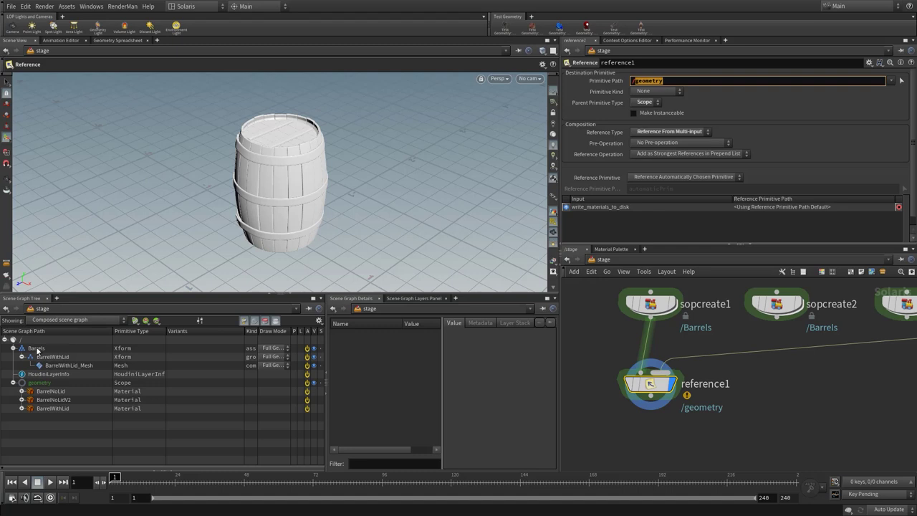
drag(36, 348, 646, 81)
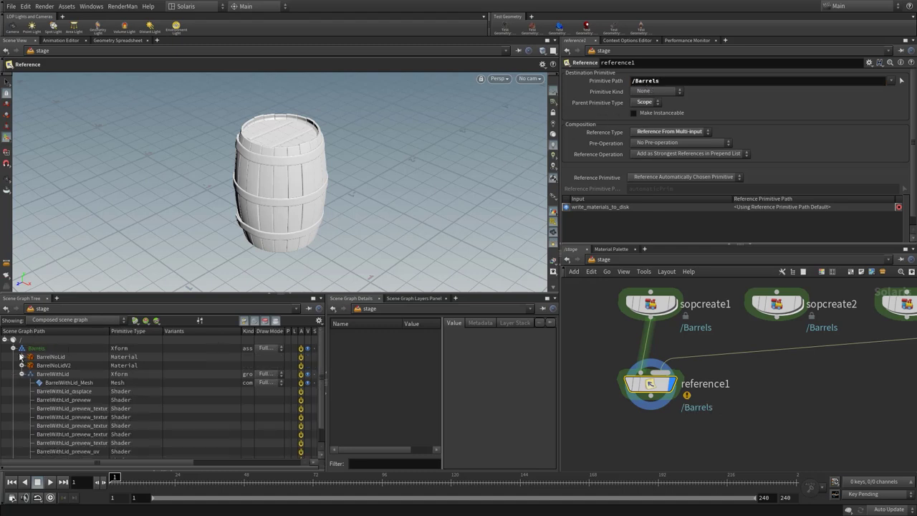
click(22, 374)
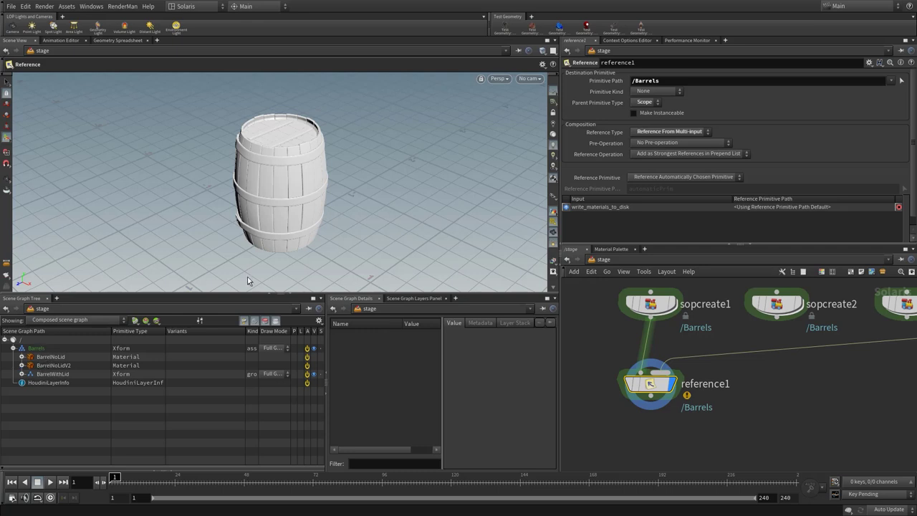
click(677, 79)
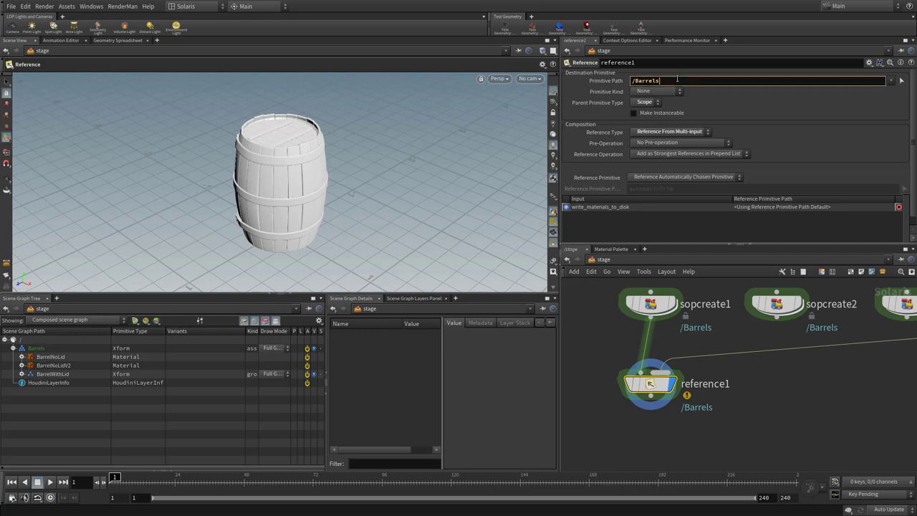
text(/materials)
key(Return)
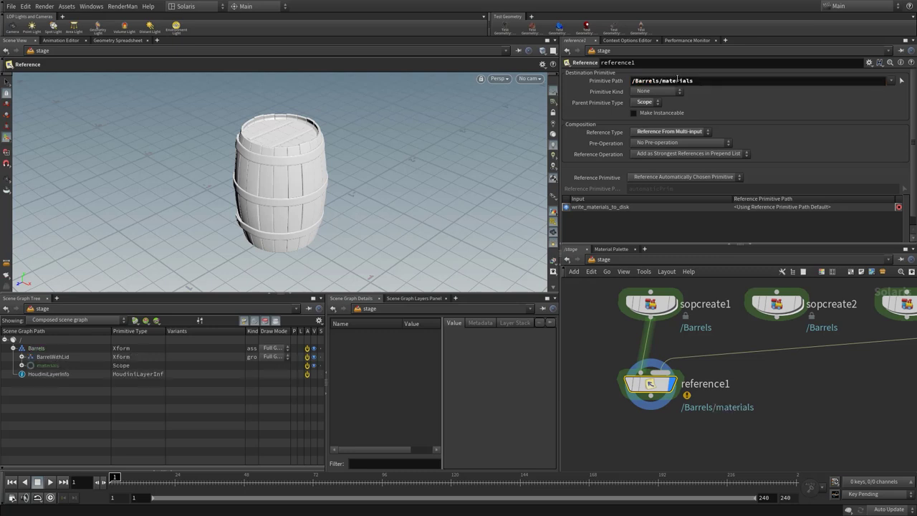
Clear the MaterialLibrary node's material entries and auto-fill them again.
scroll(805, 349, right, 8)
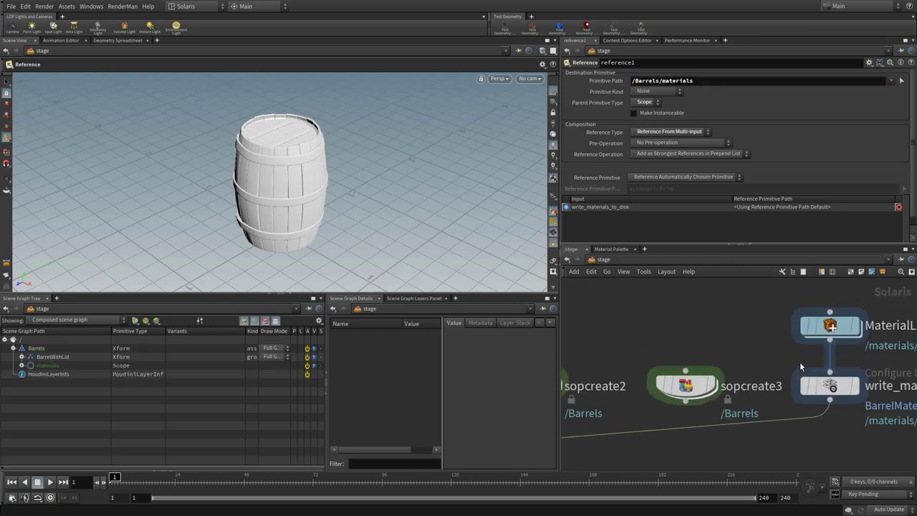
click(831, 328)
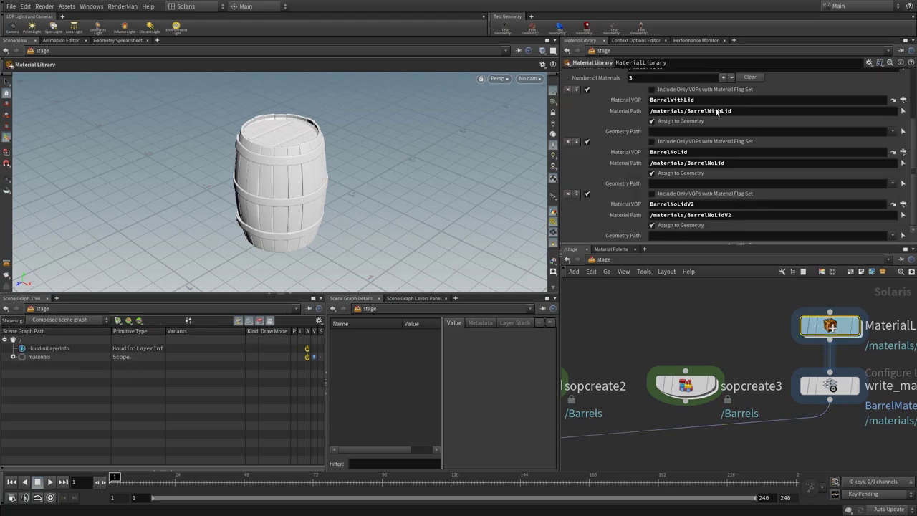
scroll(722, 118, down, 1)
scroll(727, 125, up, 1)
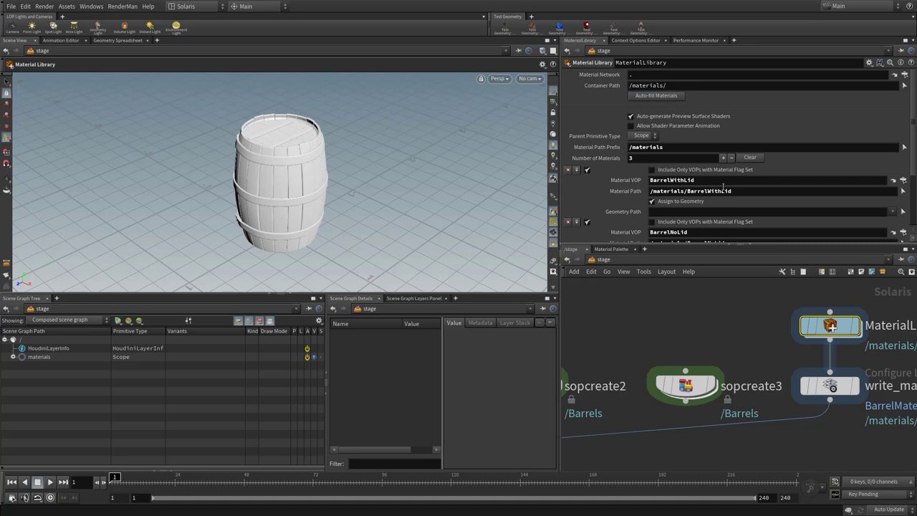
scroll(756, 329, down, 1)
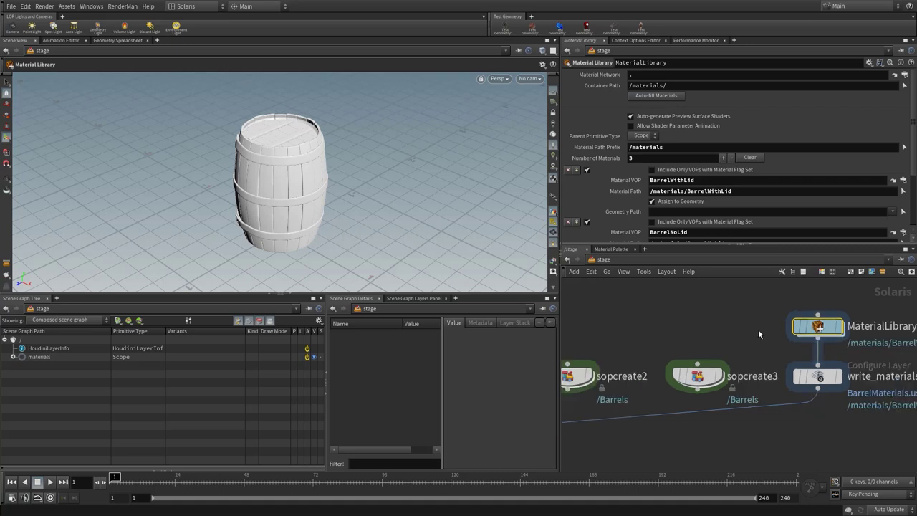
click(751, 158)
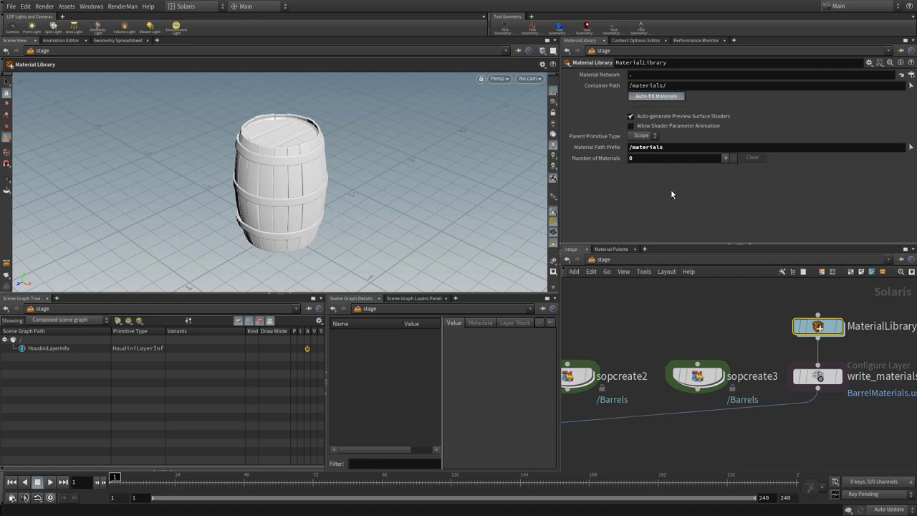
scroll(725, 337, down, 2)
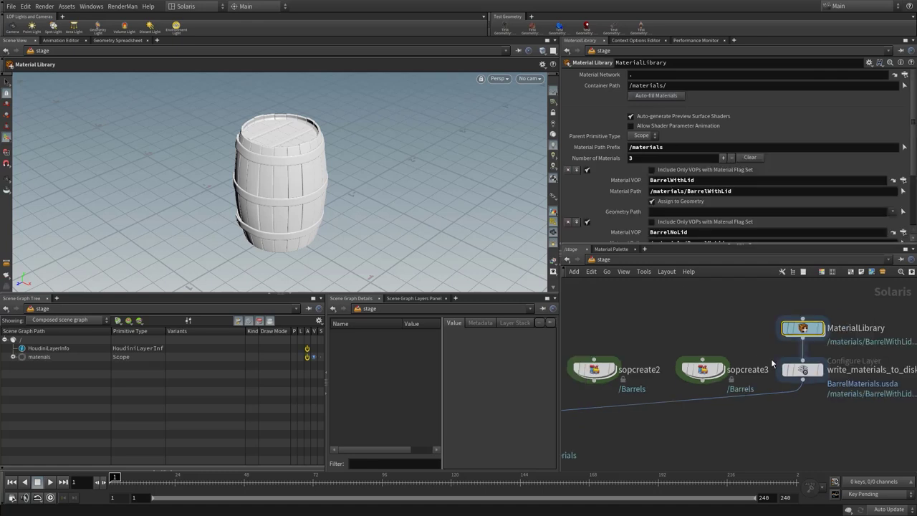
Review the save path of write_materials_to_disk and the materials that reference1 brings in under /Barrels/materials.
click(801, 371)
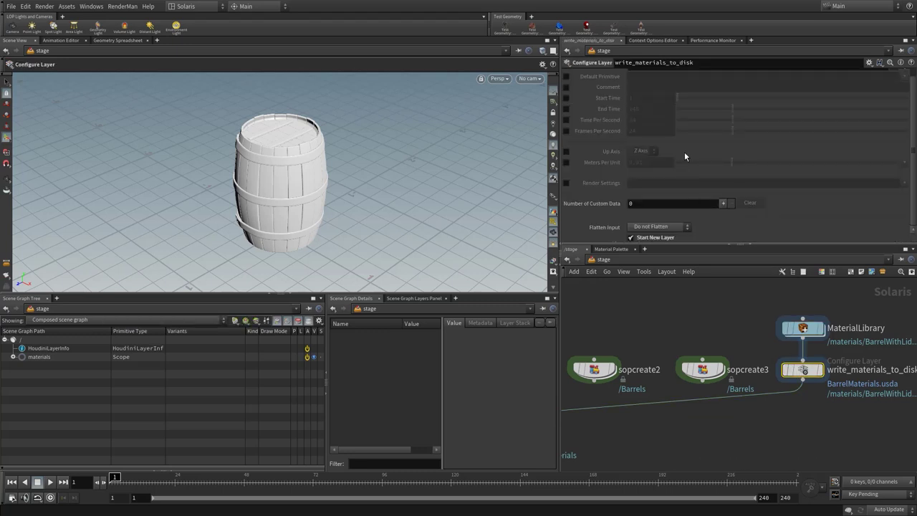
scroll(684, 156, up, 1)
middle_drag(669, 332, 820, 293)
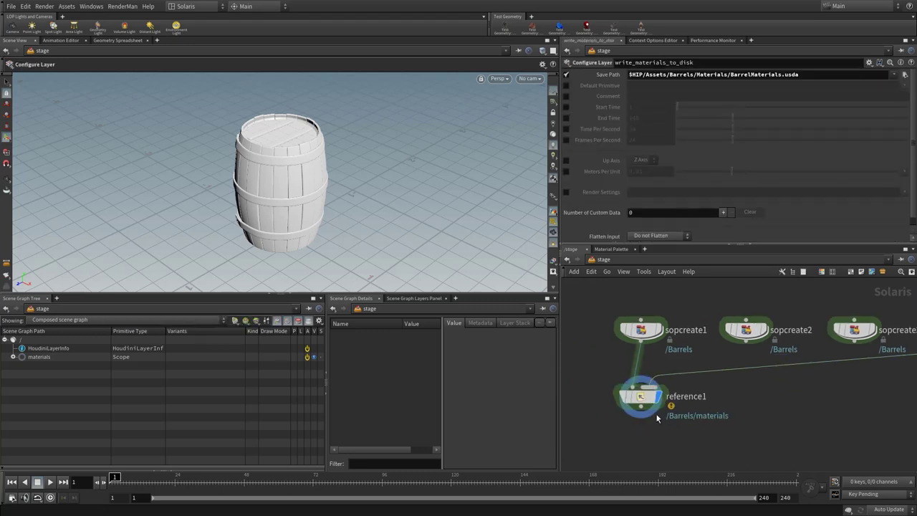
scroll(657, 418, up, 3)
click(641, 384)
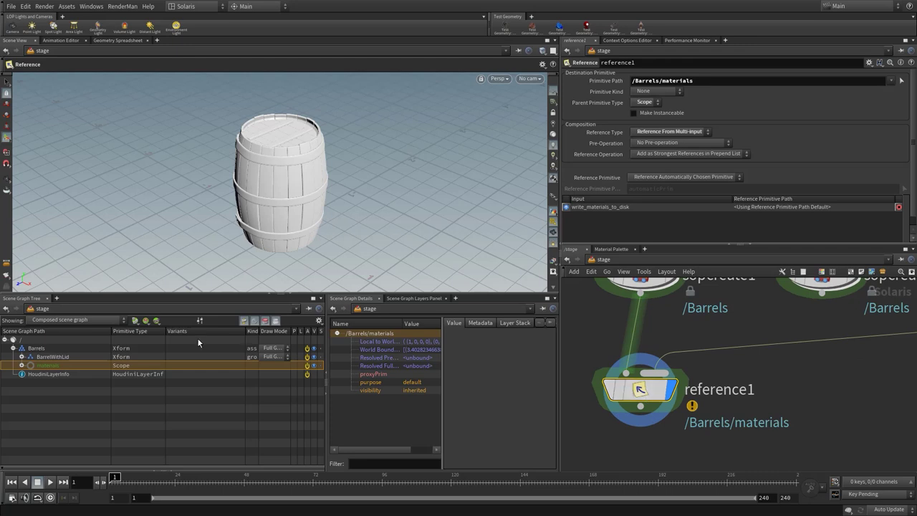
click(22, 366)
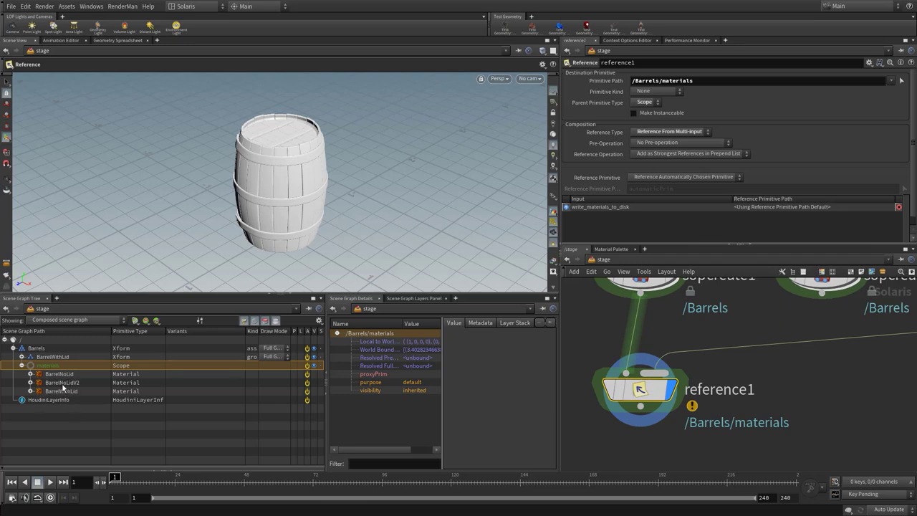
Add and display an Assign Material node after reference1, assigning /Barrels/materials/BarrelWithLid to the /Barrels/BarrelWithLid primitive.
scroll(775, 410, down, 3)
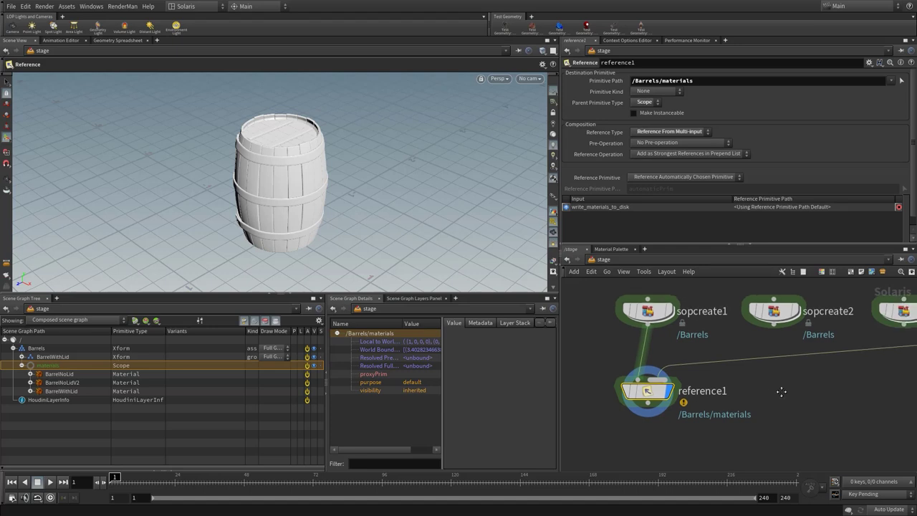
scroll(707, 447, down, 3)
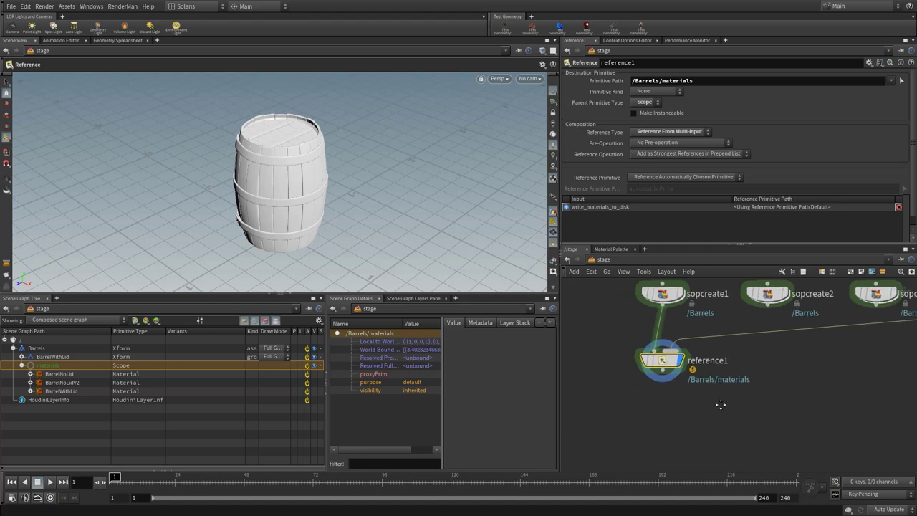
key(Tab)
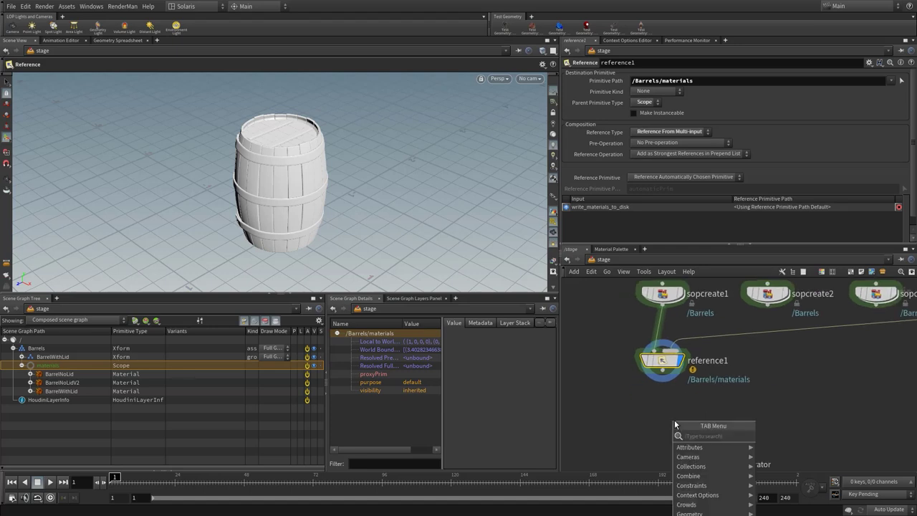
text(assignma)
key(Return)
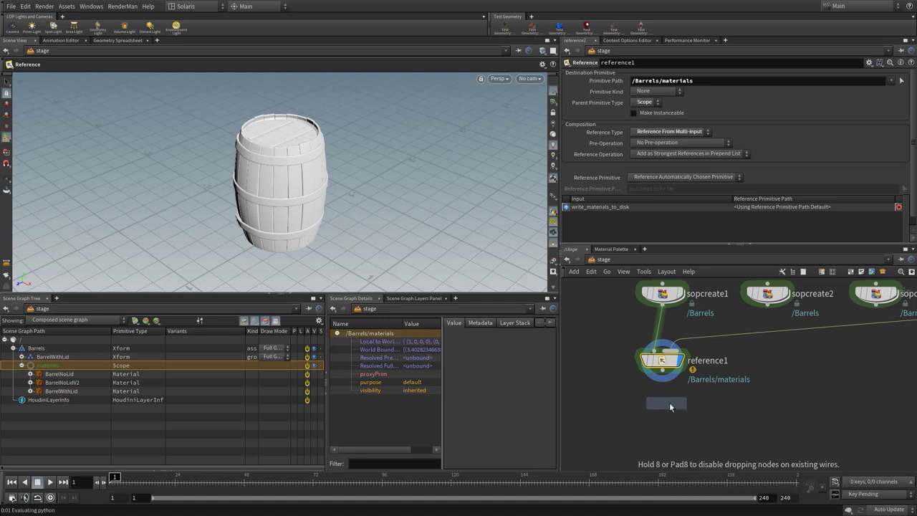
click(665, 410)
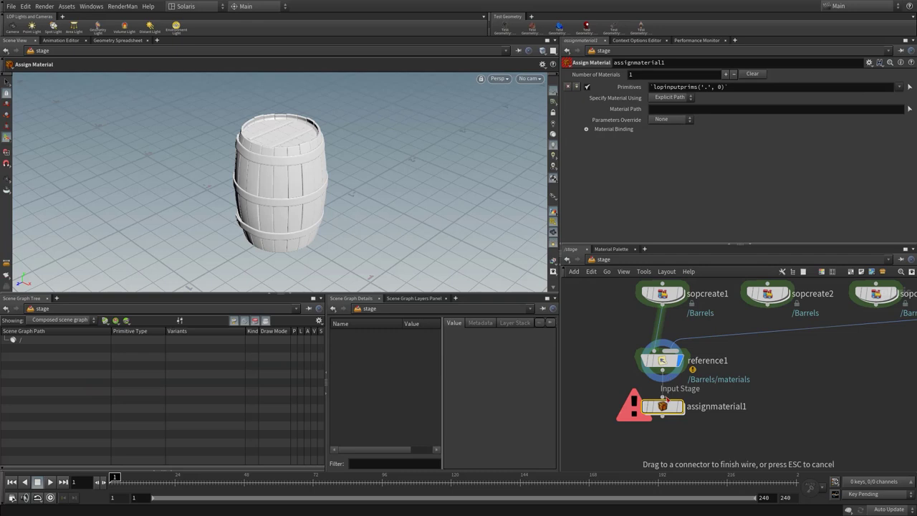
click(681, 407)
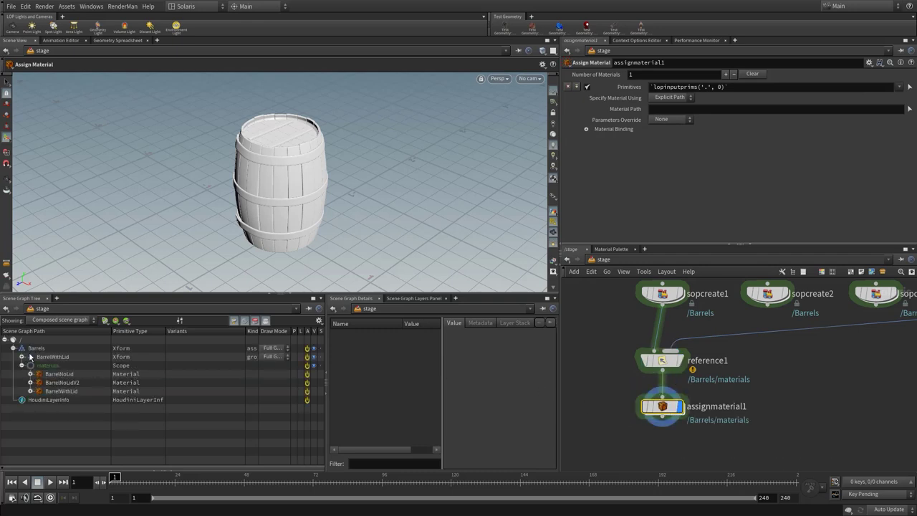
drag(47, 360, 675, 90)
drag(65, 394, 687, 112)
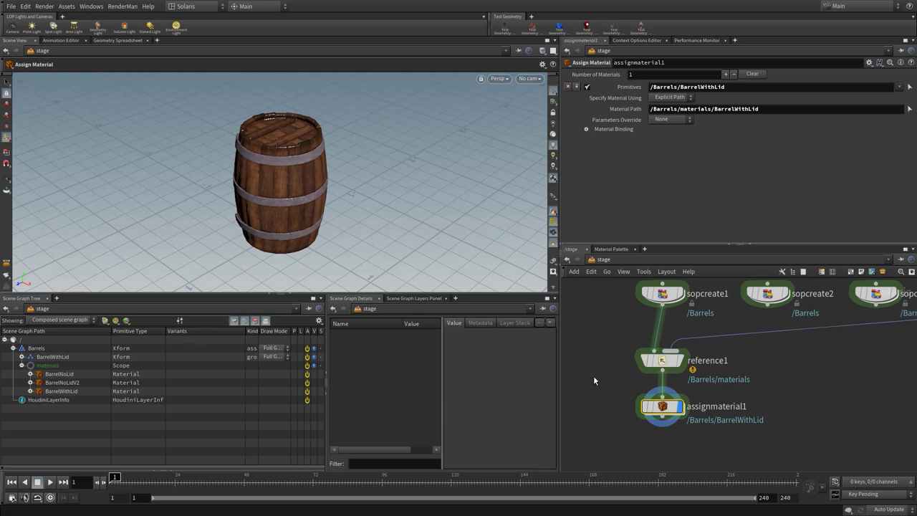
drag(616, 429, 765, 369)
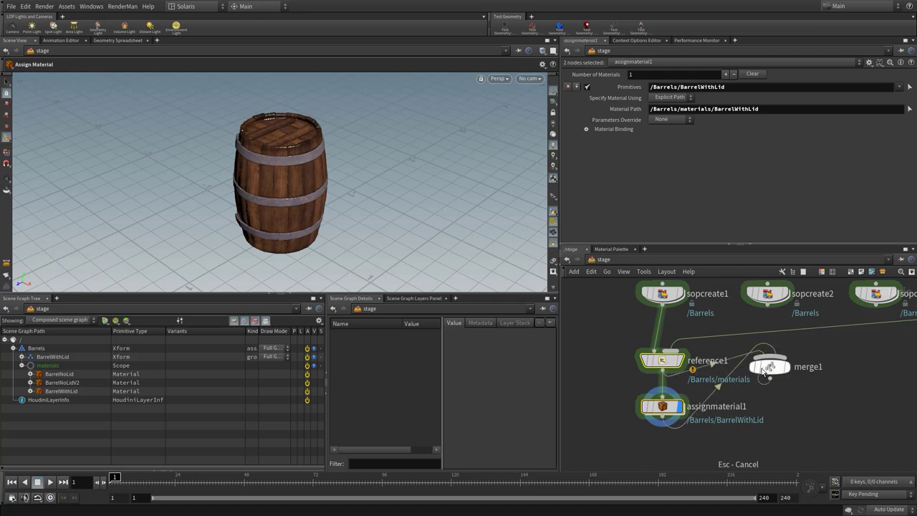
click(765, 369)
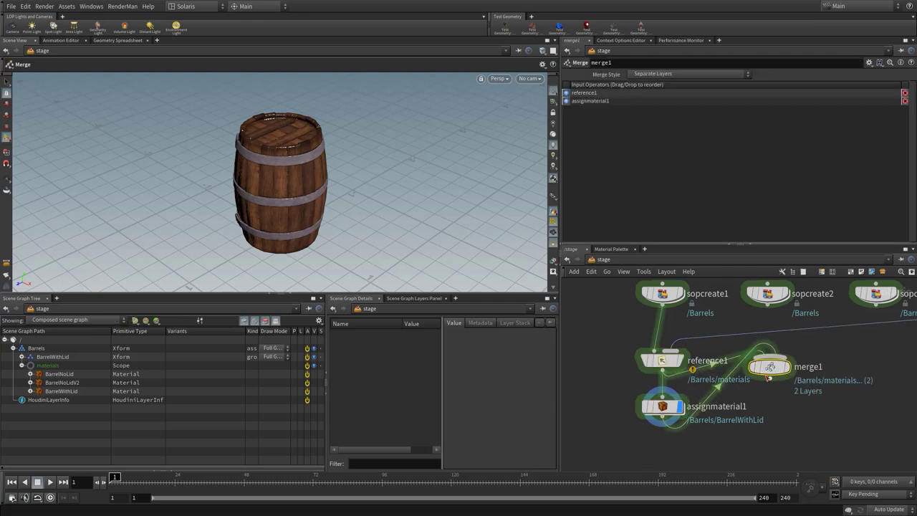
key(Delete)
Duplicate the reference and Assign Material pair for the other two branches, wiring sopcreate2 into reference2 and sopcreate3 into reference3.
drag(708, 442, 879, 368)
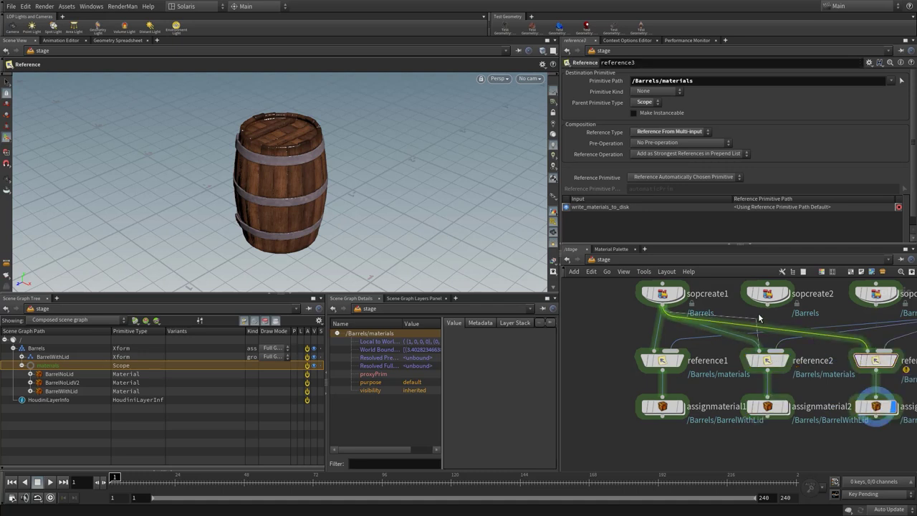
drag(743, 342, 761, 315)
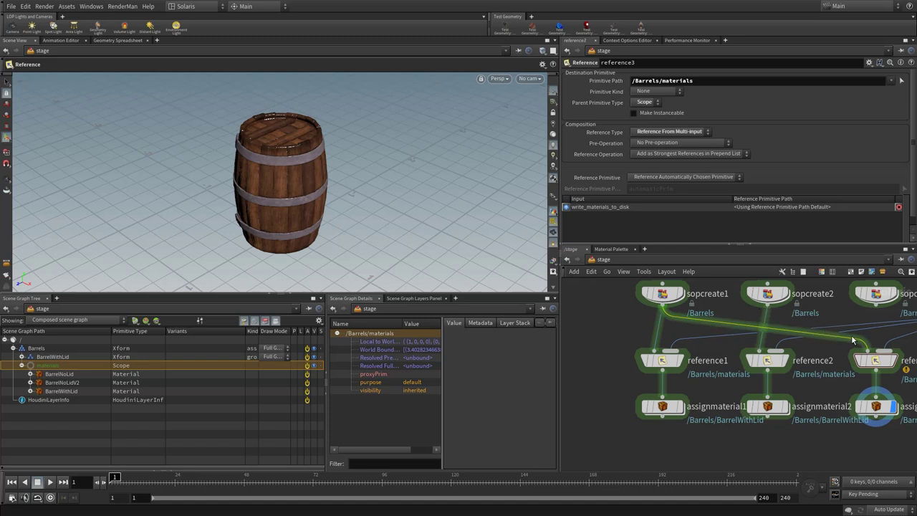
drag(853, 341, 876, 349)
middle_drag(821, 341, 741, 334)
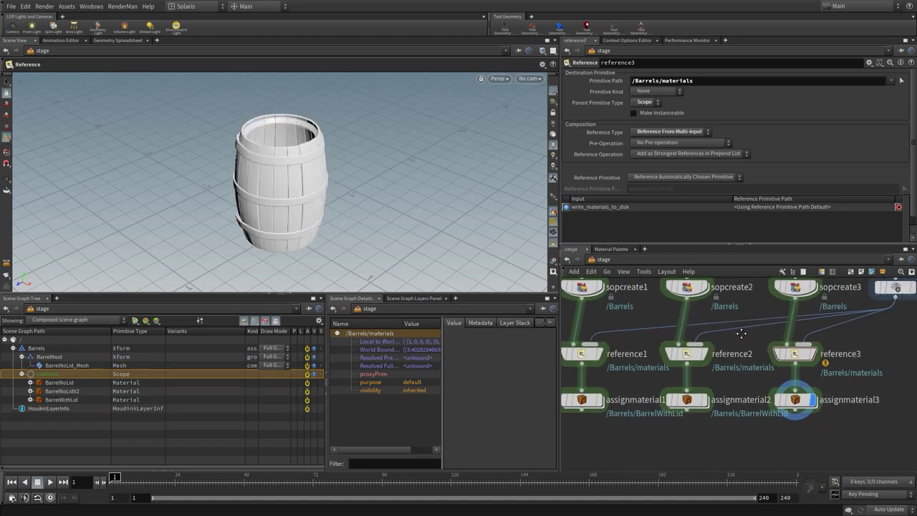
Display the assignmaterial2 node and inspect the settings and warning of reference2.
click(693, 355)
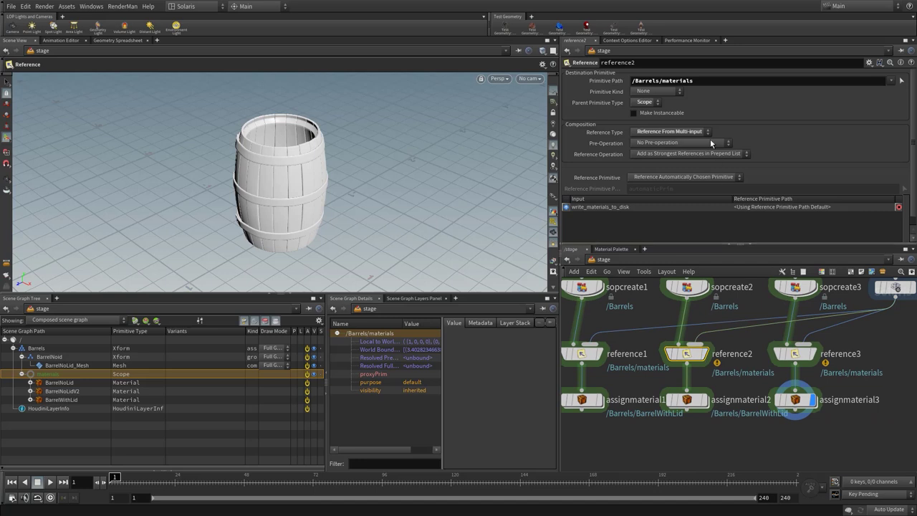
click(704, 355)
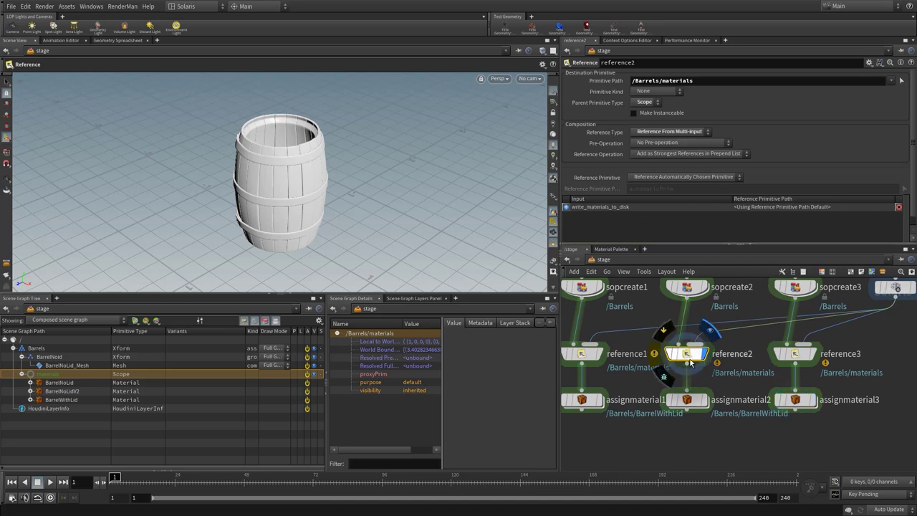
click(692, 401)
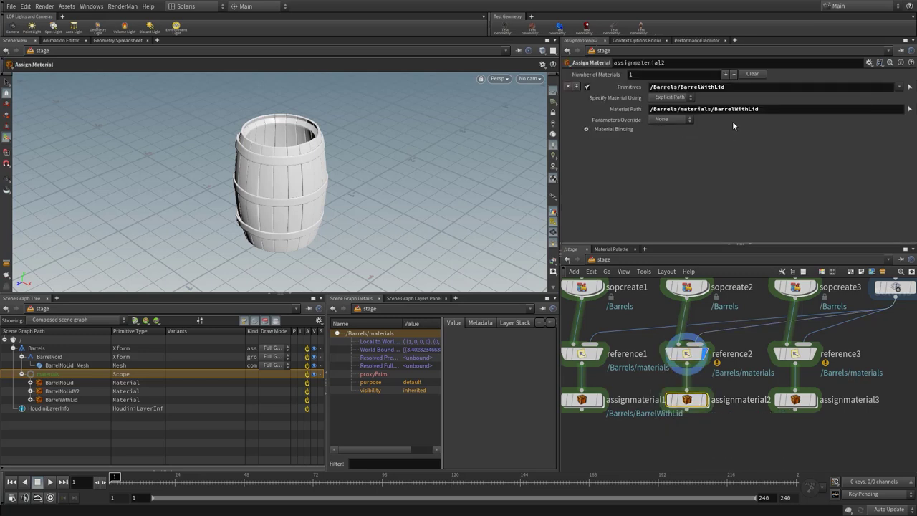
click(705, 403)
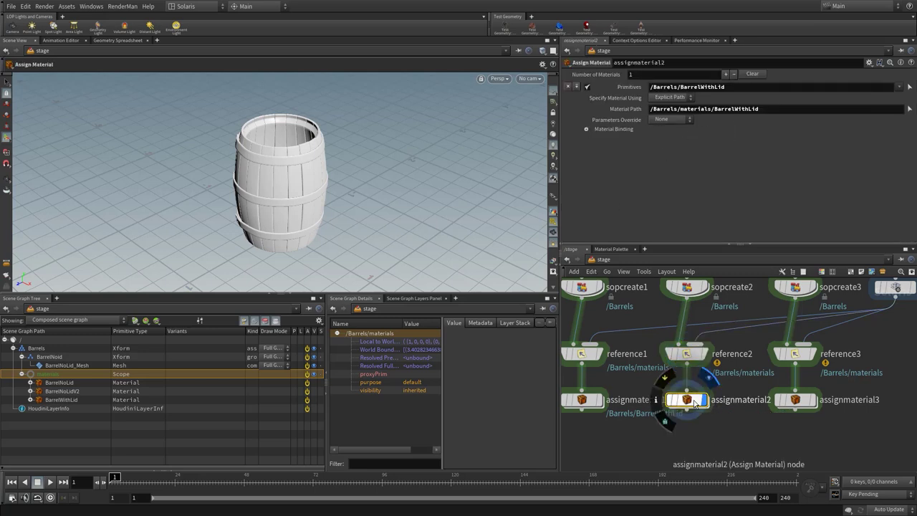
middle_click(689, 353)
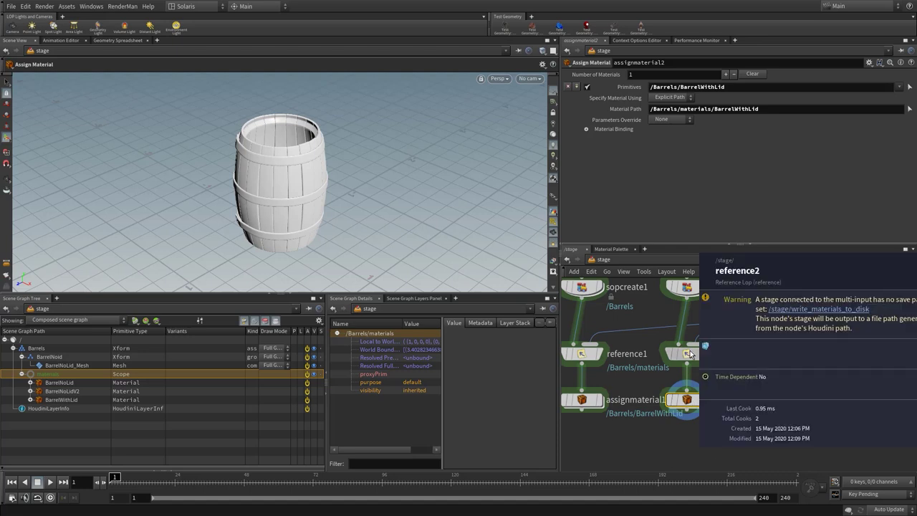
click(688, 353)
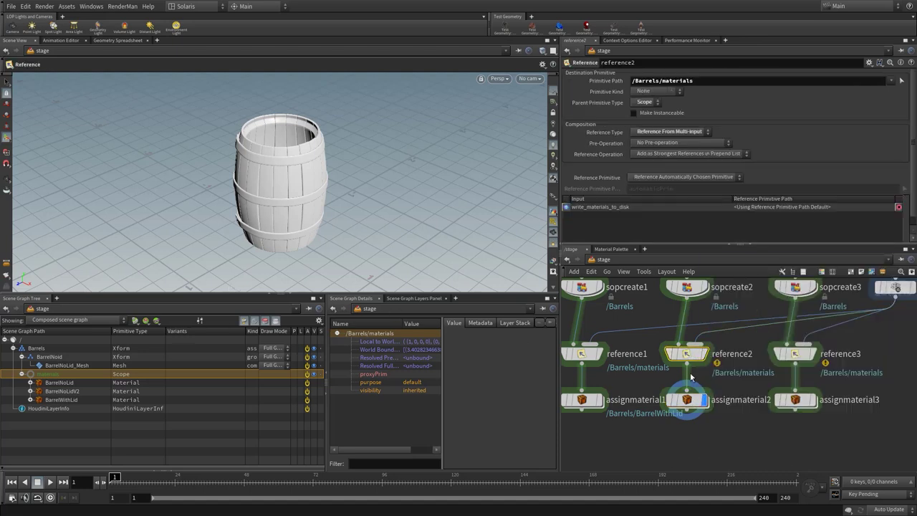
In assignmaterial2, assign /Barrels/materials/BarrelNoLid to /Barrels/BarrelNoid and switch the viewport renderer to Karma (Beta).
click(700, 397)
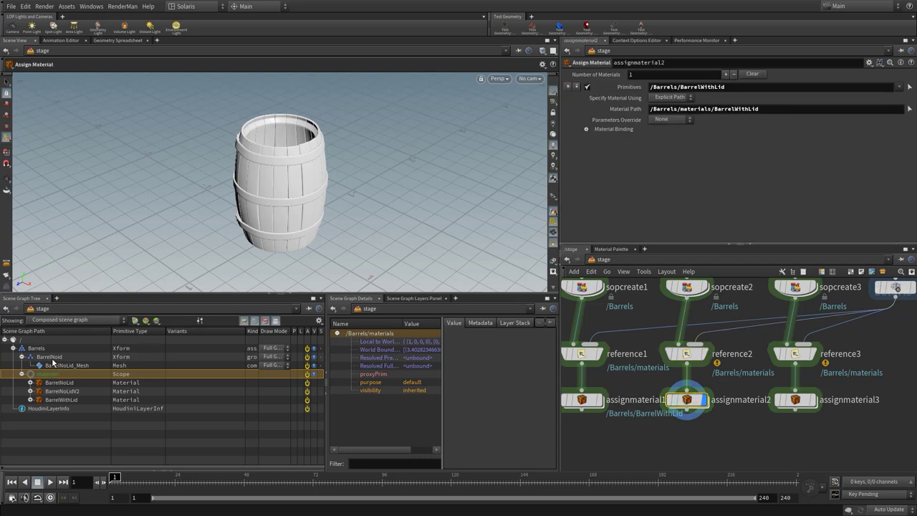
drag(52, 361, 705, 87)
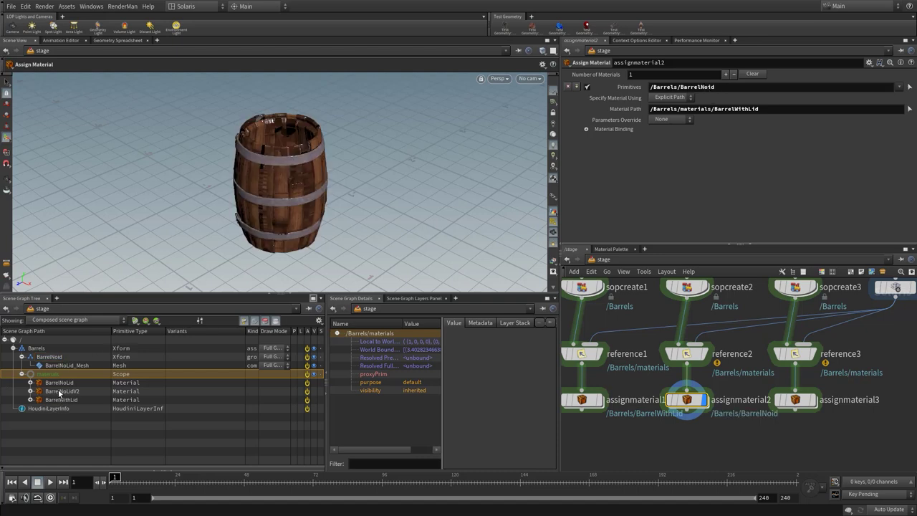
drag(62, 383, 741, 113)
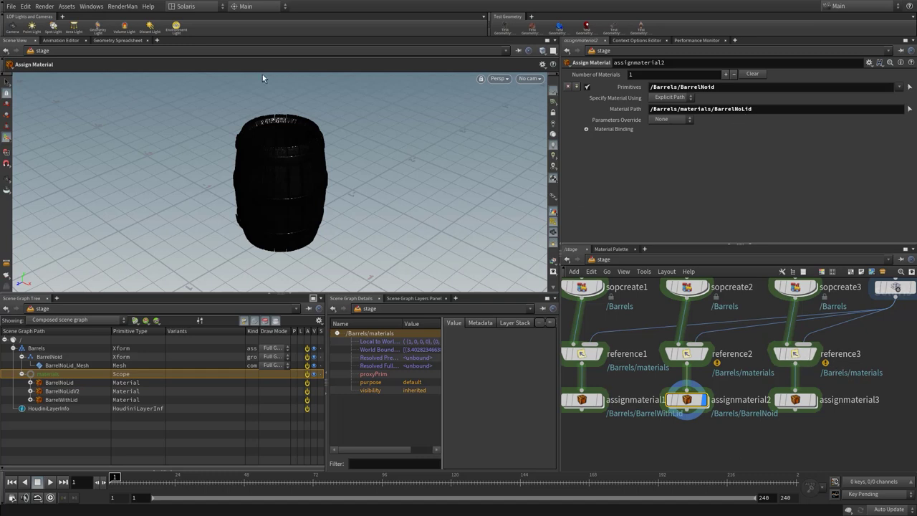
click(498, 79)
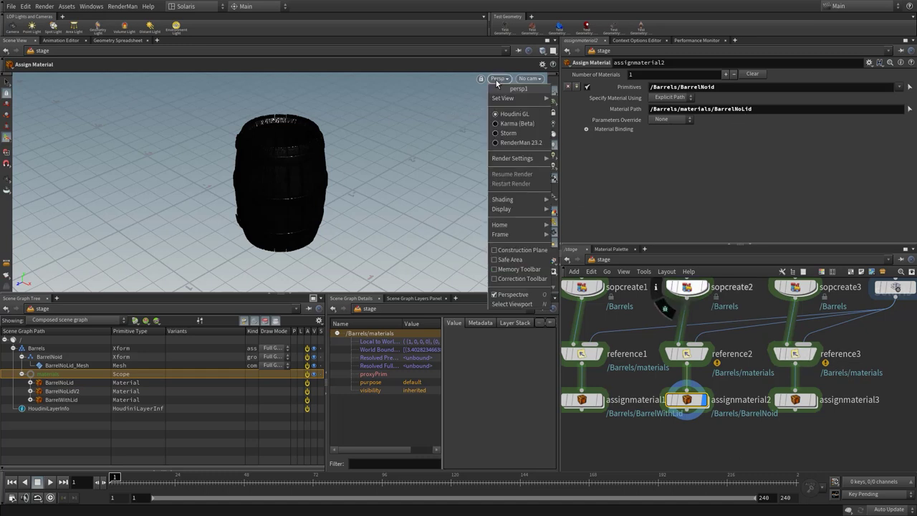
click(514, 123)
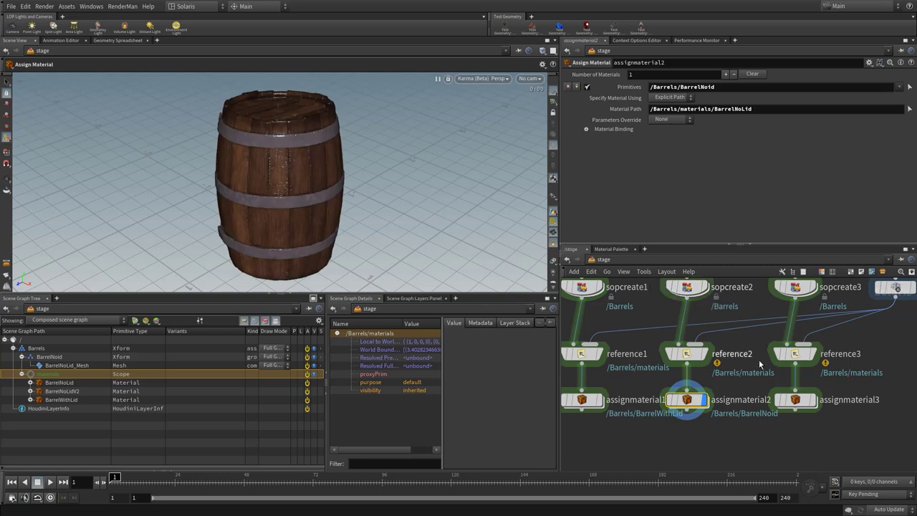
In assignmaterial3, assign /Barrels/materials/BarrelNoLidV2 to the /Barrels/BarrelNoid primitive.
click(796, 354)
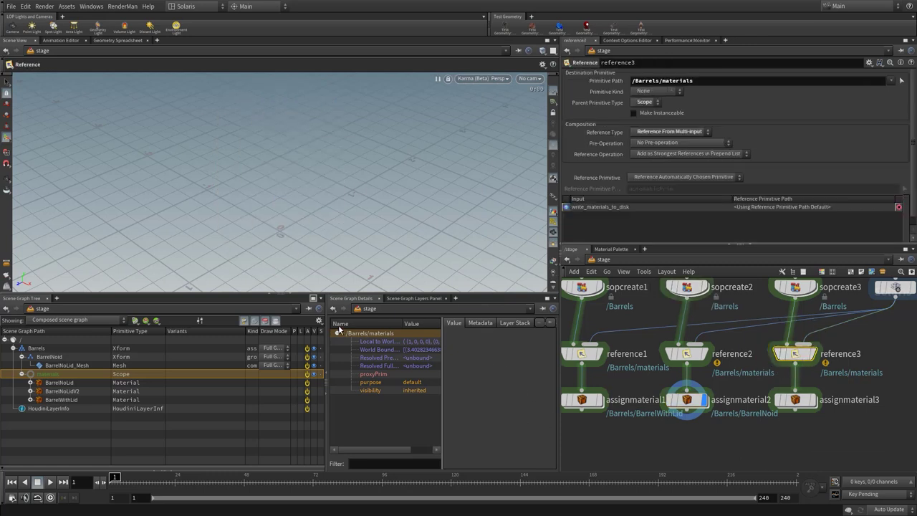
click(800, 402)
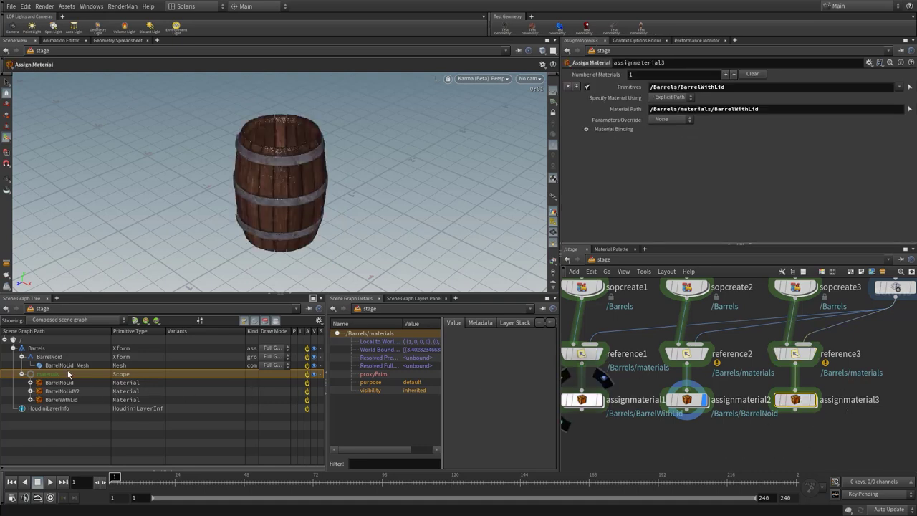
drag(54, 358, 690, 87)
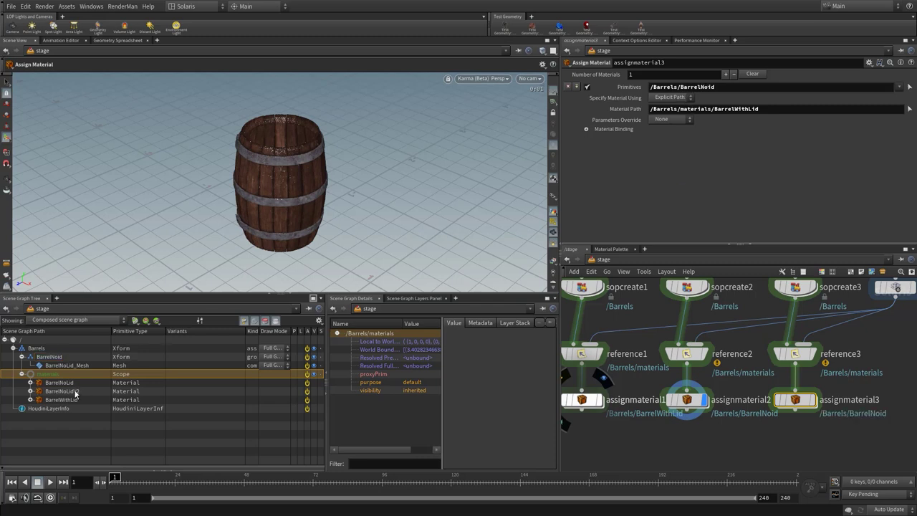
drag(63, 392, 723, 111)
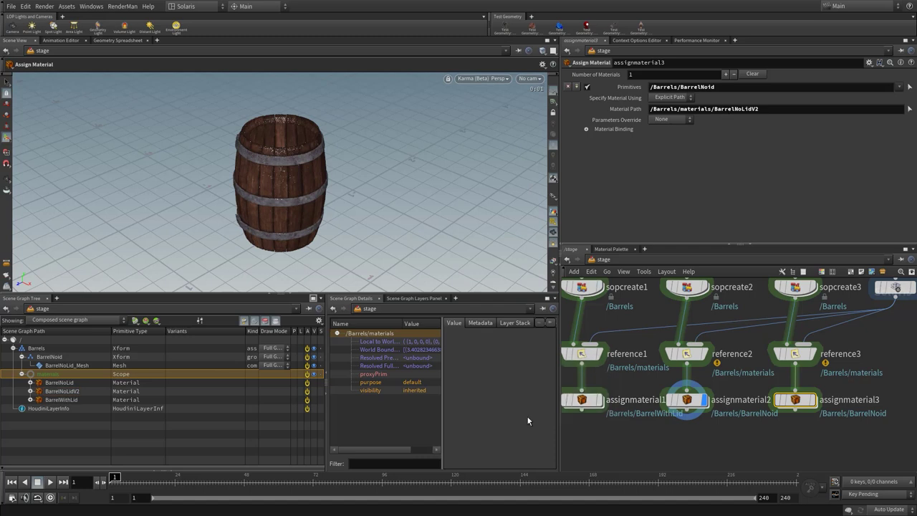
scroll(748, 442, down, 3)
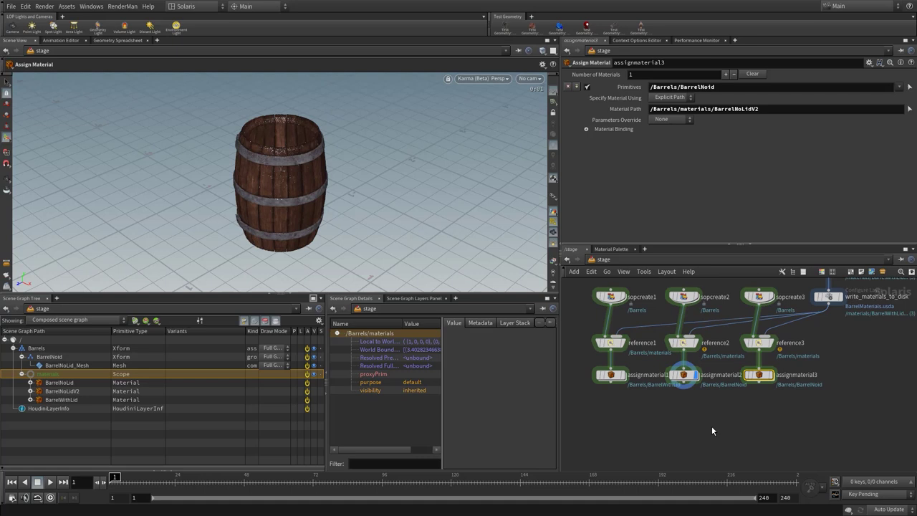
key(Tab)
text(add)
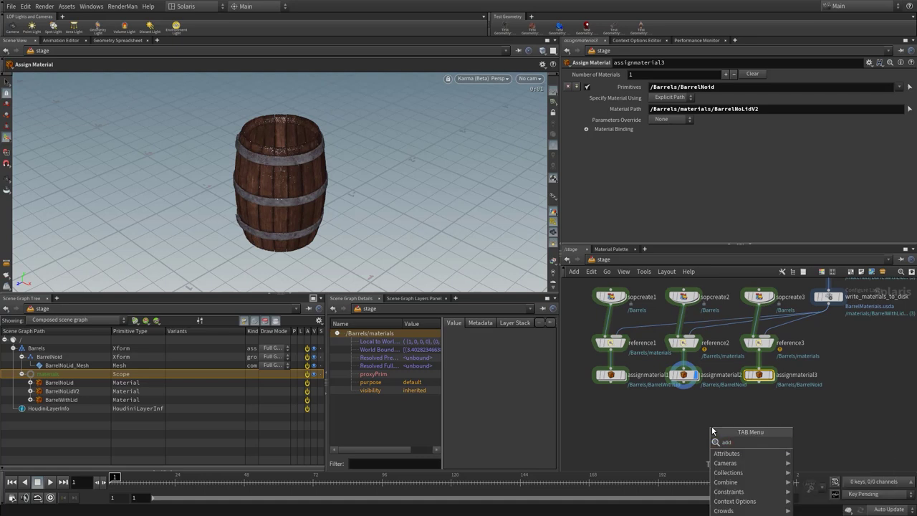
text(var)
key(Return)
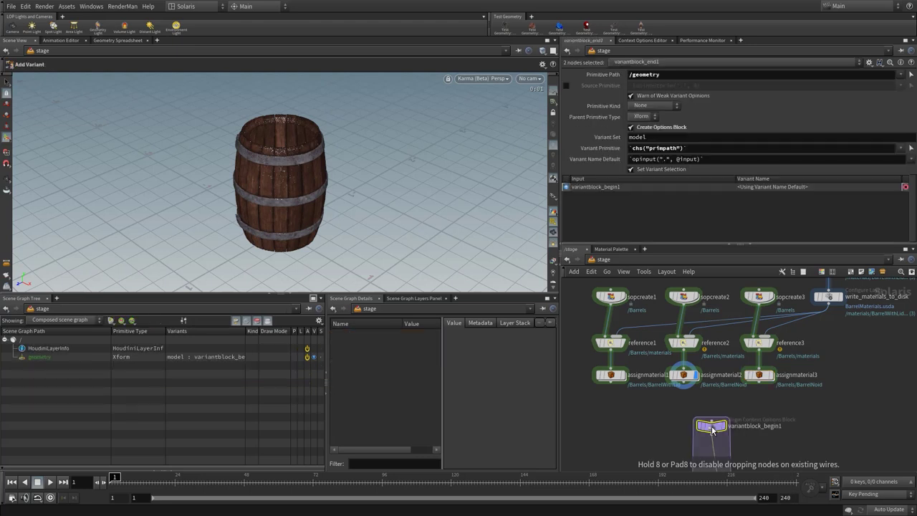
key(Delete)
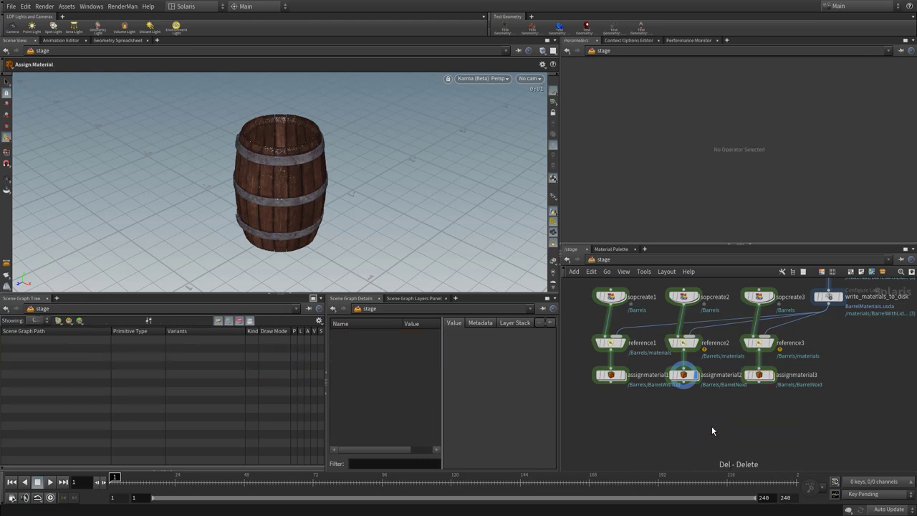
Place an Add Variants to New Primitive node below assignmaterial1.
key(Tab)
text(addv)
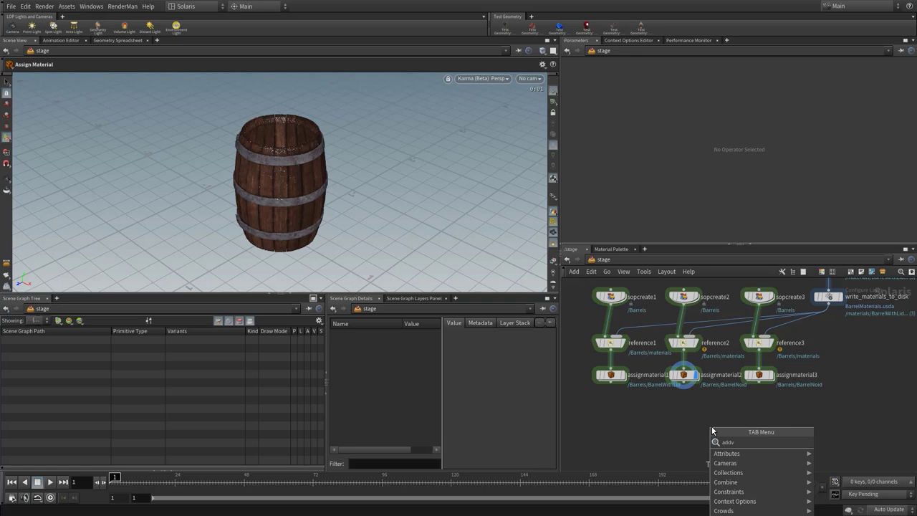
key(BackSpace)
key(BackSpace)
key(BackSpace)
text(a)
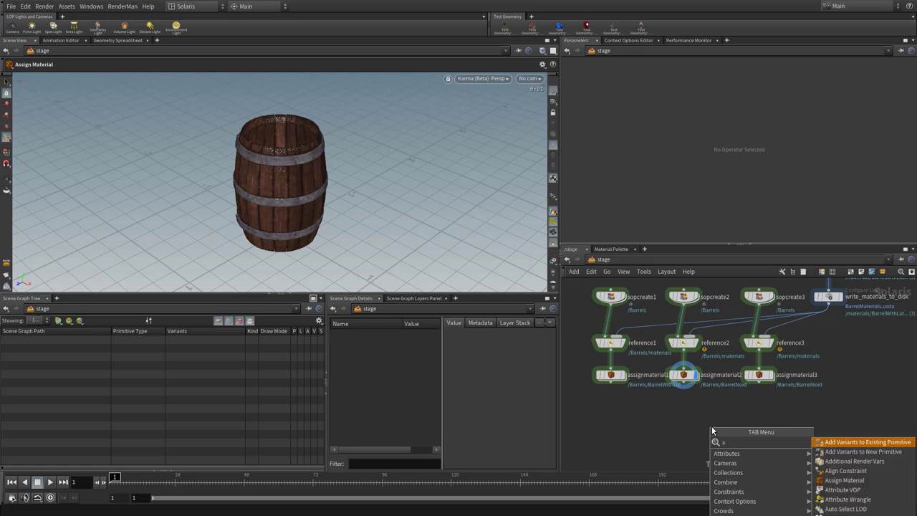
click(850, 451)
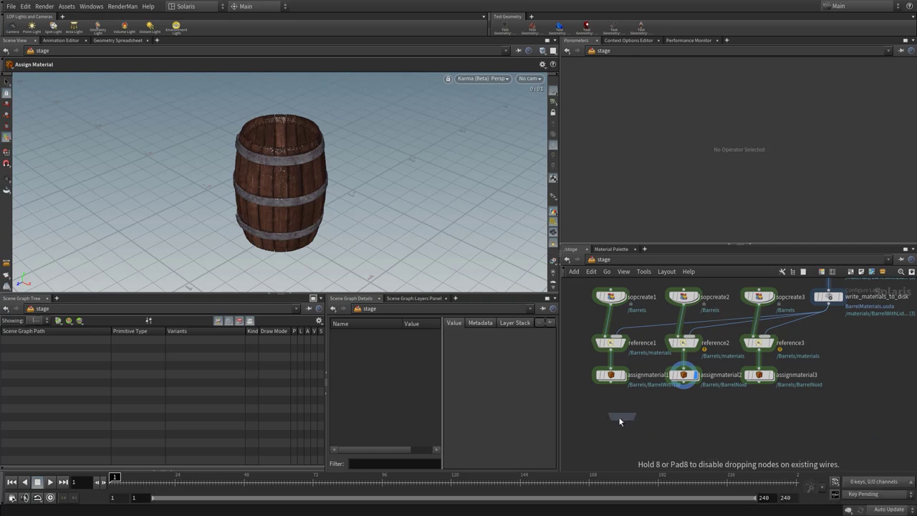
click(606, 413)
Connect assignmaterial1, assignmaterial2 and assignmaterial3 as variant inputs of addvariant1 and display that node.
scroll(606, 413, up, 3)
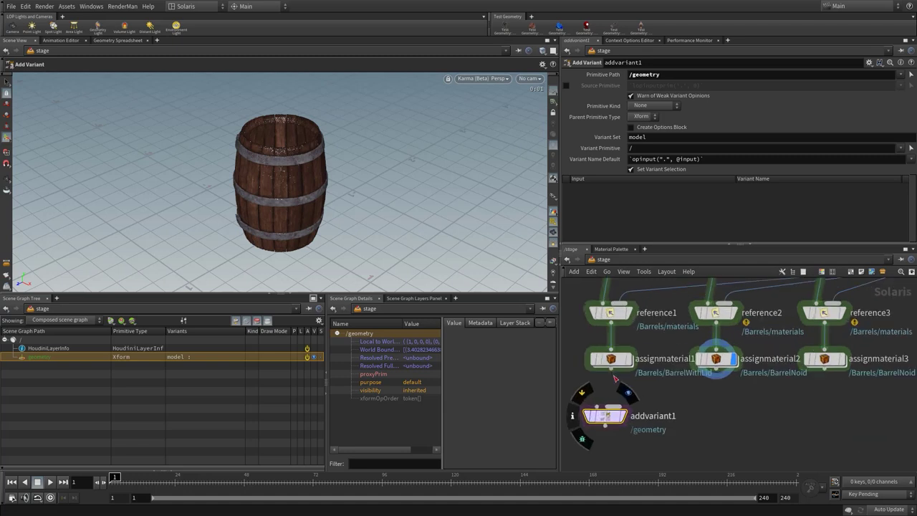
drag(615, 369, 606, 406)
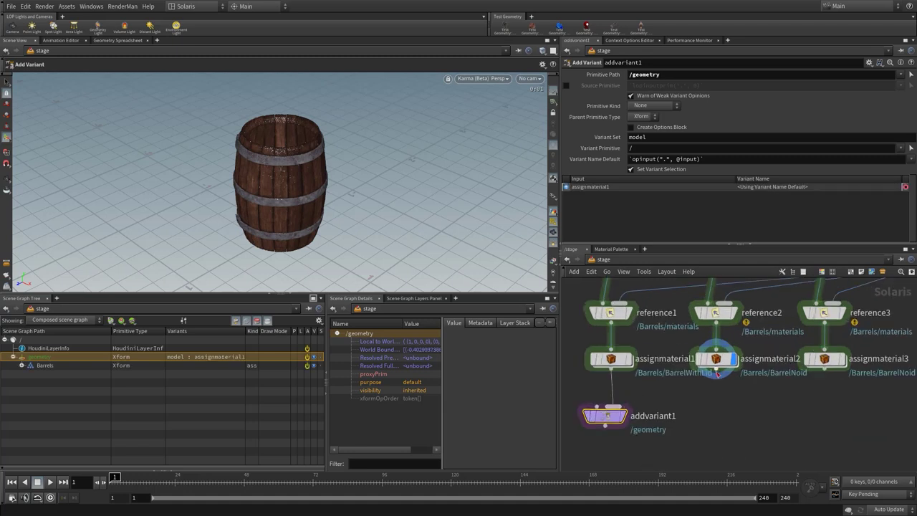
drag(716, 371, 606, 406)
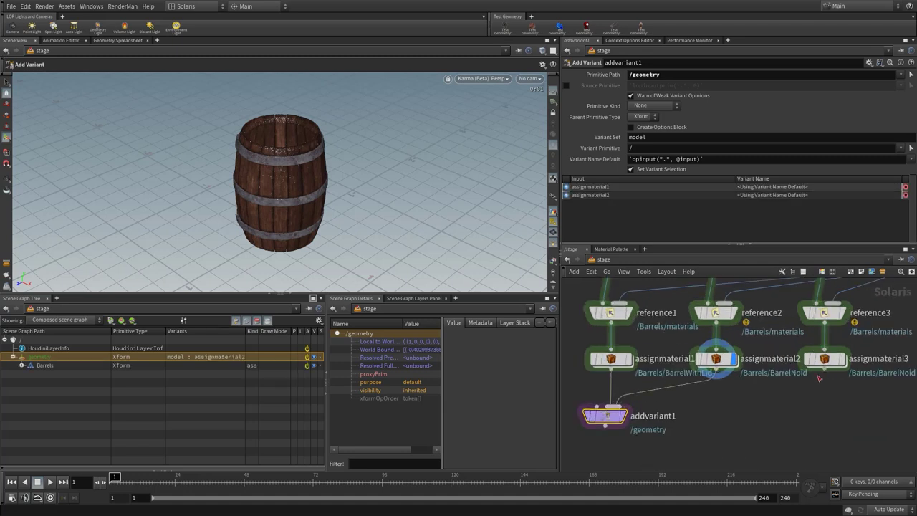
drag(822, 373, 626, 421)
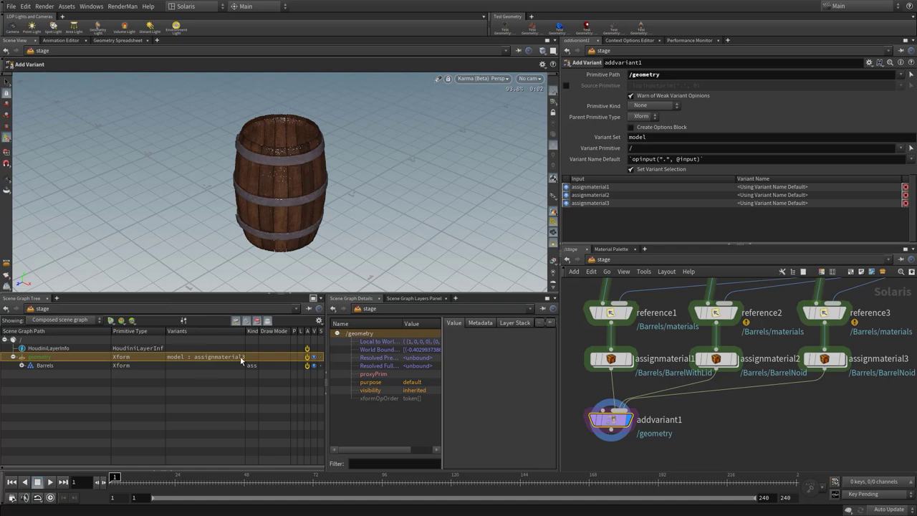
Switch the model variant of the /geometry primitive in the scene graph to assignmaterial2 and assignmaterial1, and review the available variants.
click(208, 359)
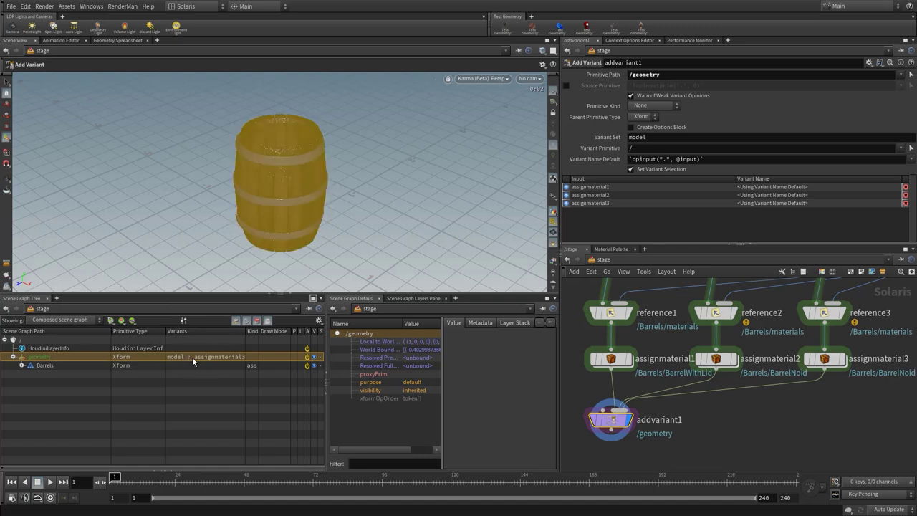
right_click(193, 362)
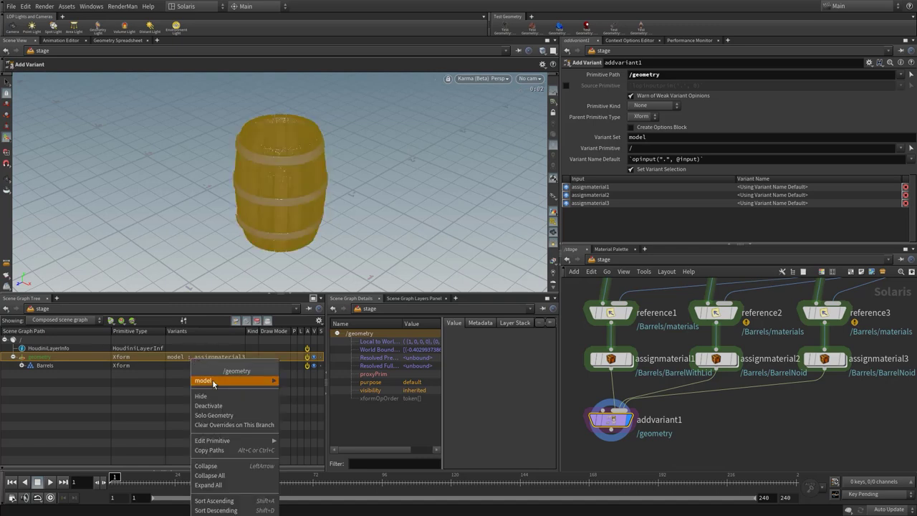
mouse_move(248, 381)
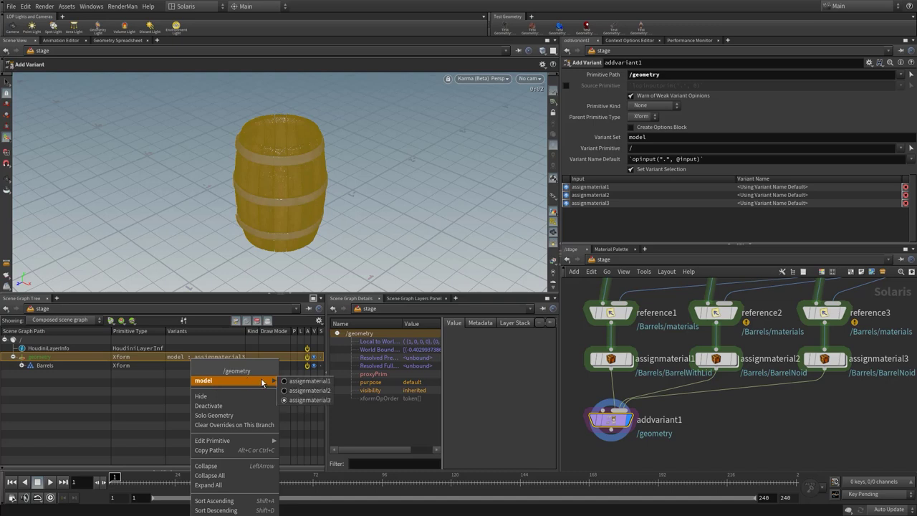
click(309, 391)
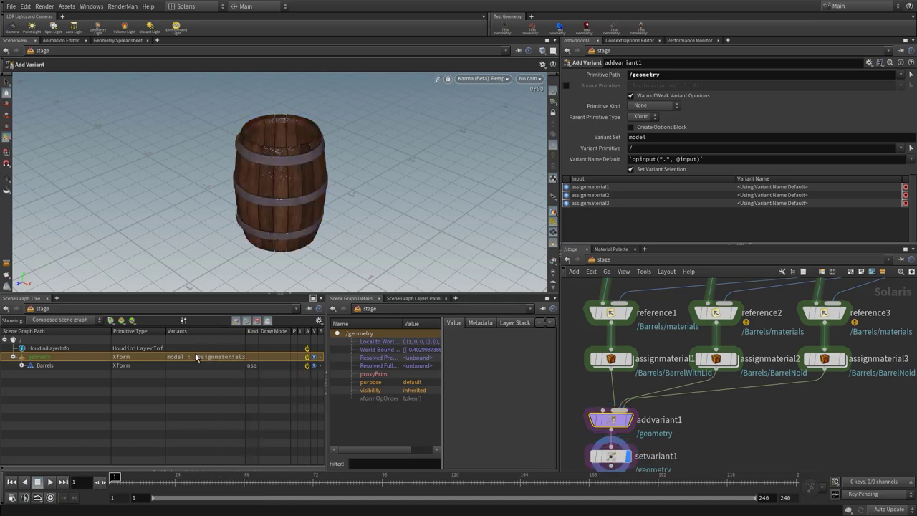
right_click(213, 359)
click(221, 357)
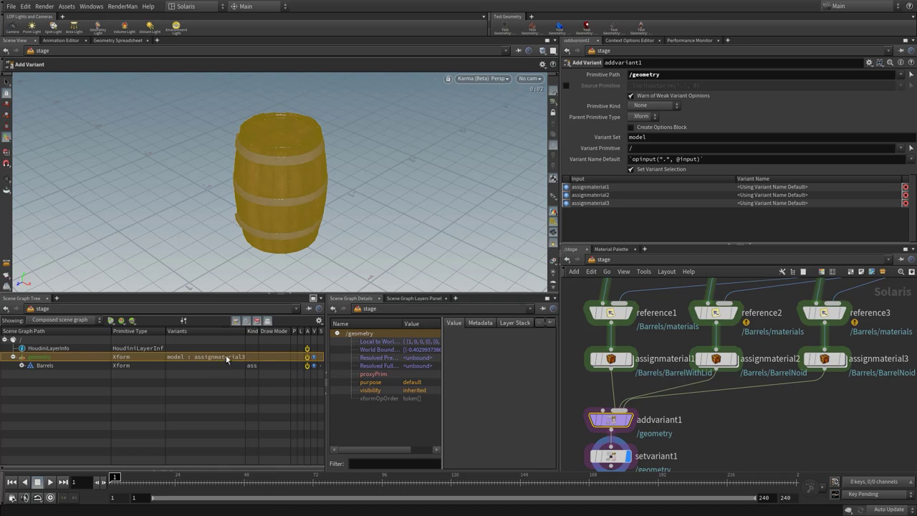
right_click(215, 356)
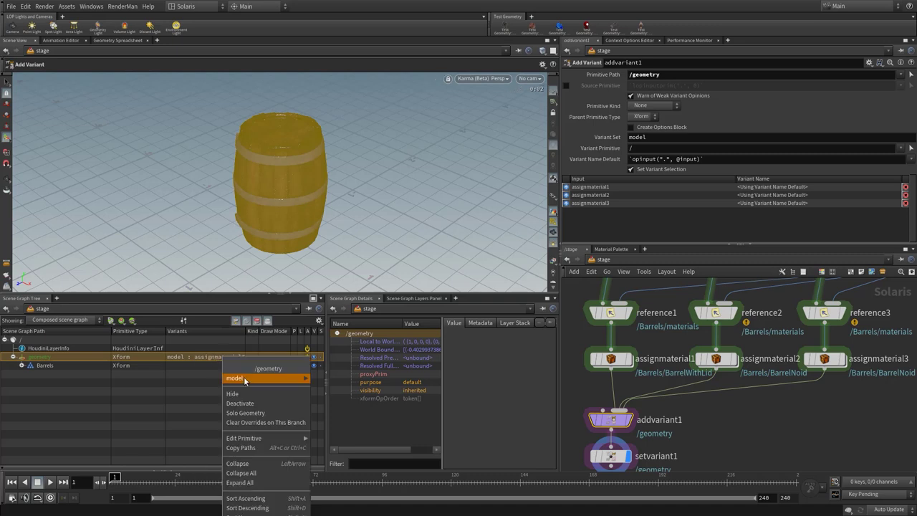
mouse_move(244, 380)
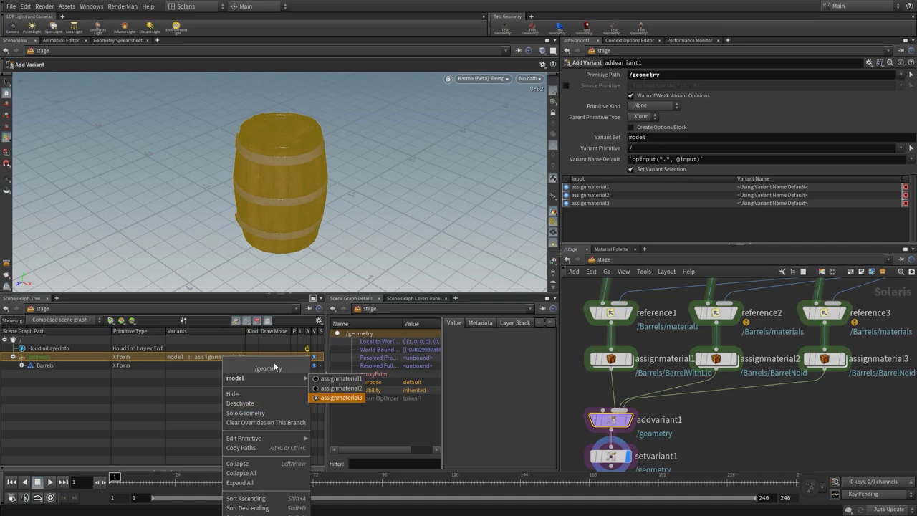
click(184, 358)
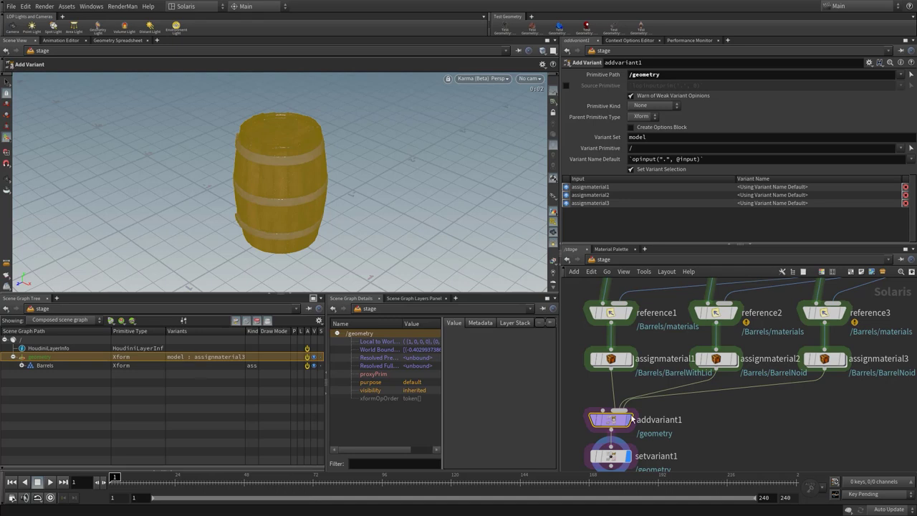
Move addvariant1 and setvariant1 together further down to leave space beneath the three assignmaterial nodes.
scroll(715, 374, down, 2)
drag(573, 363, 605, 427)
drag(622, 383, 616, 414)
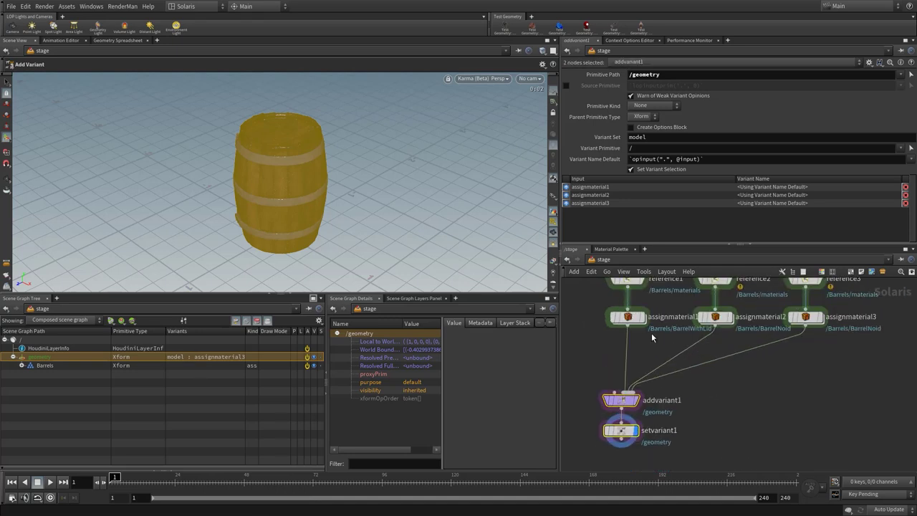
Insert a Null node on the wire between assignmaterial1 and addvariant1 and name it BarrelWithLId.
key(Tab)
text(nu)
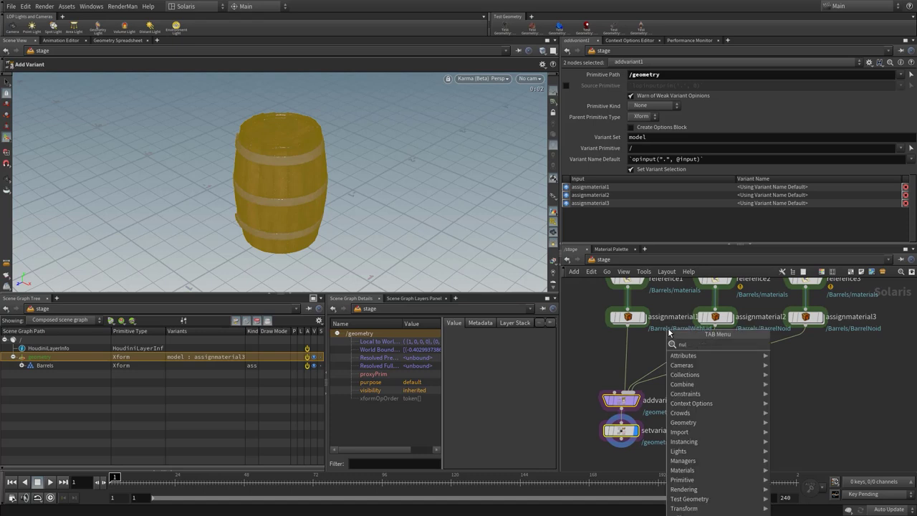
text(ll)
key(Return)
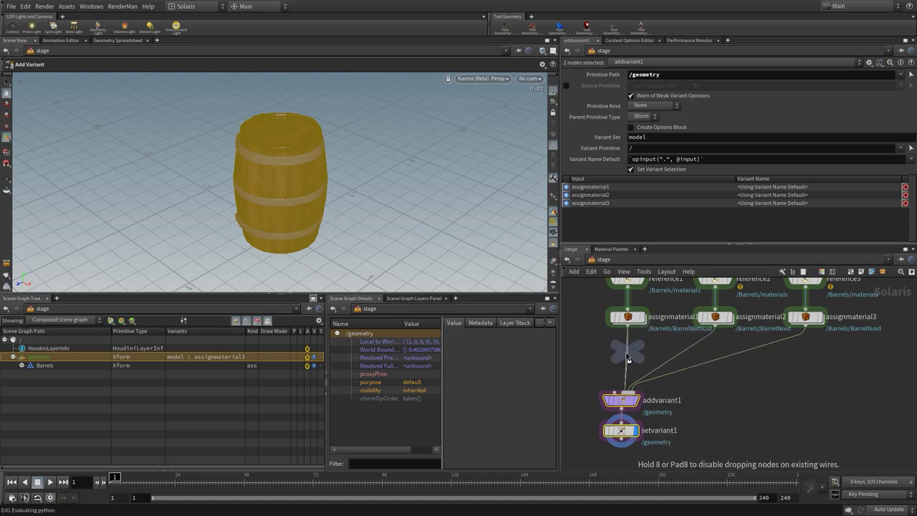
click(627, 358)
double_click(643, 354)
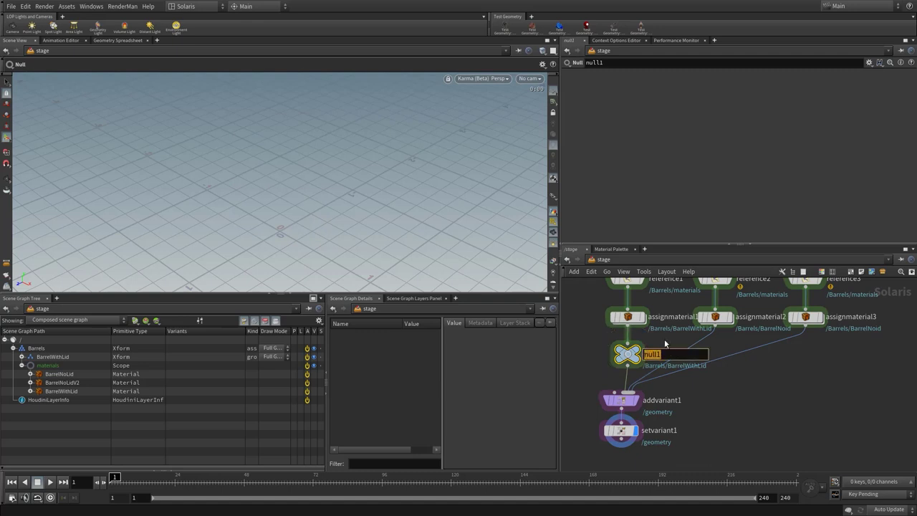
text(BarrelWithLid)
key(Return)
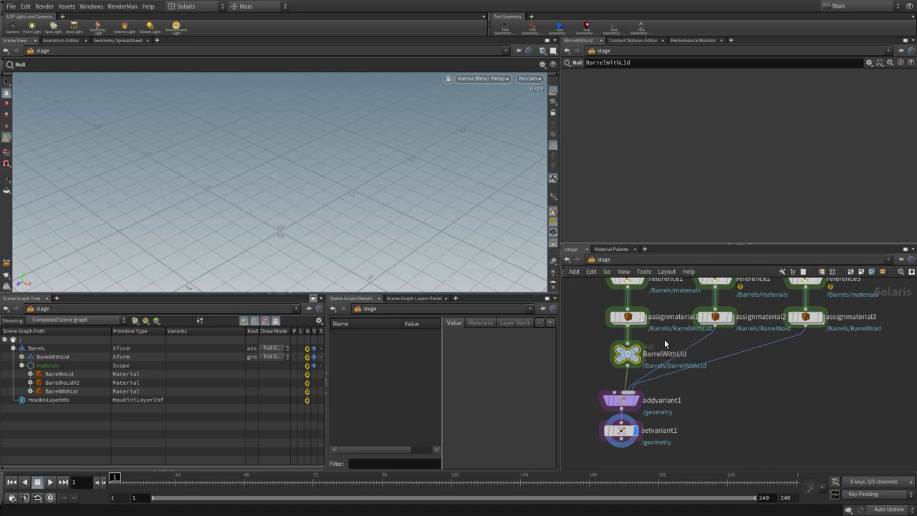
Duplicate the BarrelWithLId null onto the wire between assignmaterial2 and addvariant1 and rename the copy BarrelNoLid.
alt+drag(630, 356, 692, 356)
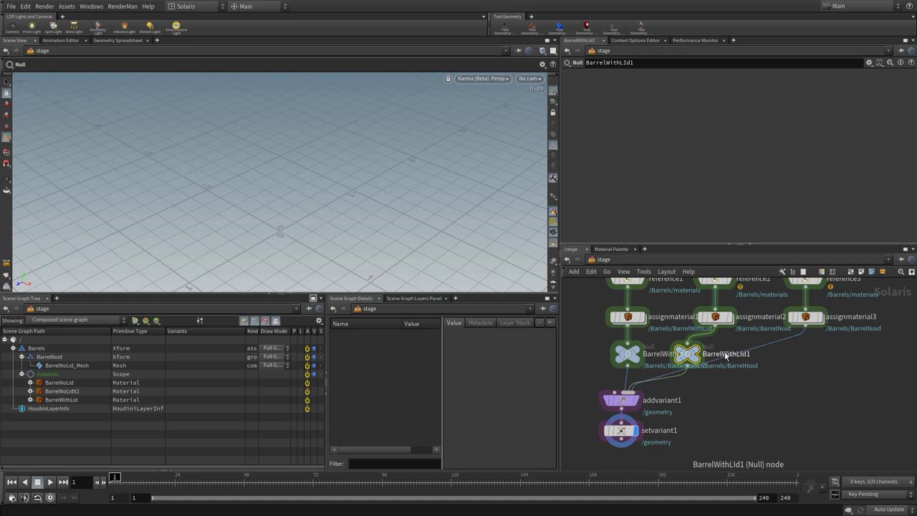
double_click(722, 354)
drag(724, 354, 759, 353)
text(NoLik)
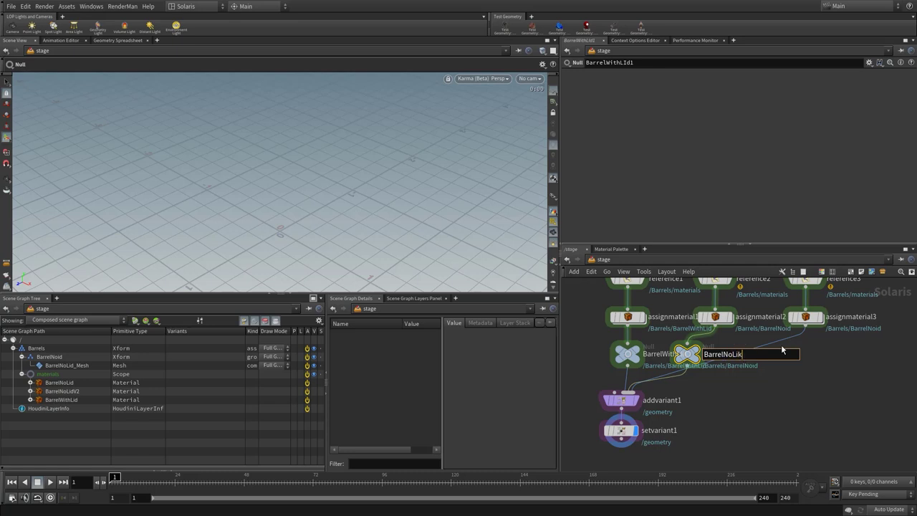
key(BackSpace)
text(d)
key(Return)
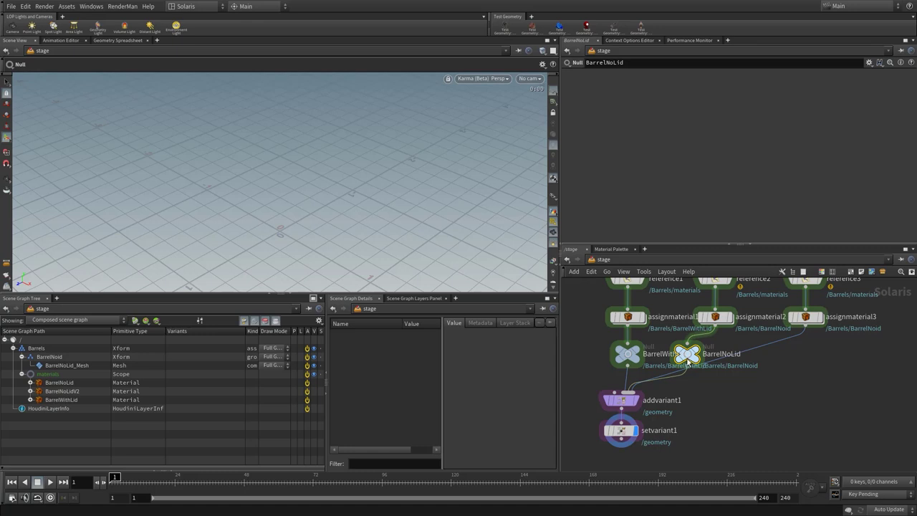
Duplicate the BarrelNoLid null into the wire between assignmaterial3 and addvariant1, align the nulls under their branches, and rename the copy BarrelNoLidV2.
alt+drag(686, 356, 802, 355)
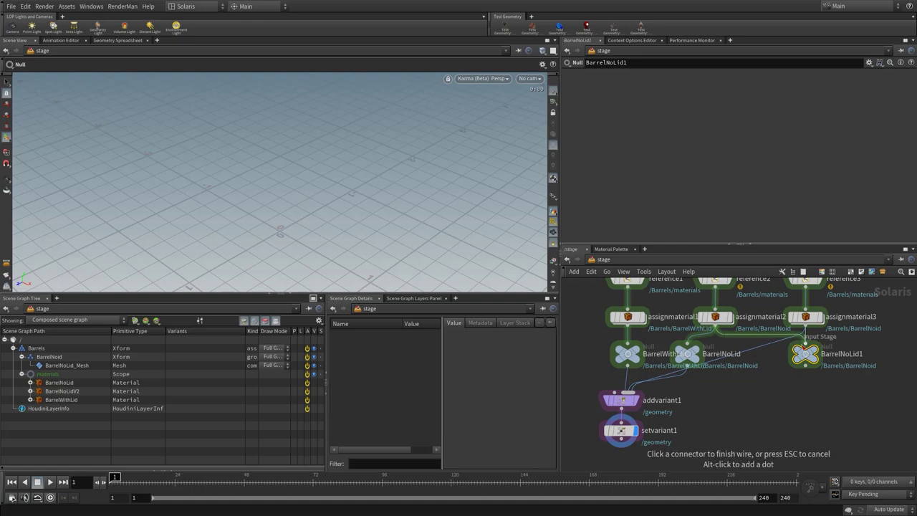
key(Escape)
click(762, 349)
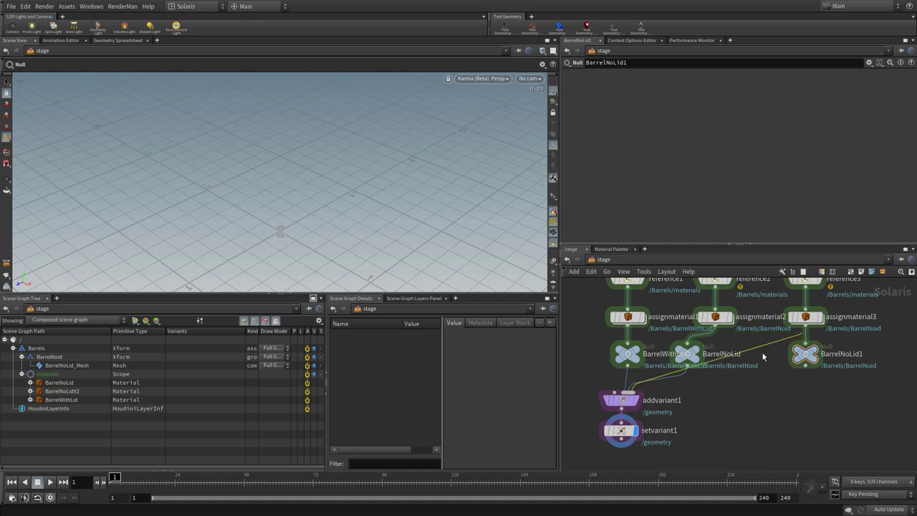
drag(755, 351, 802, 356)
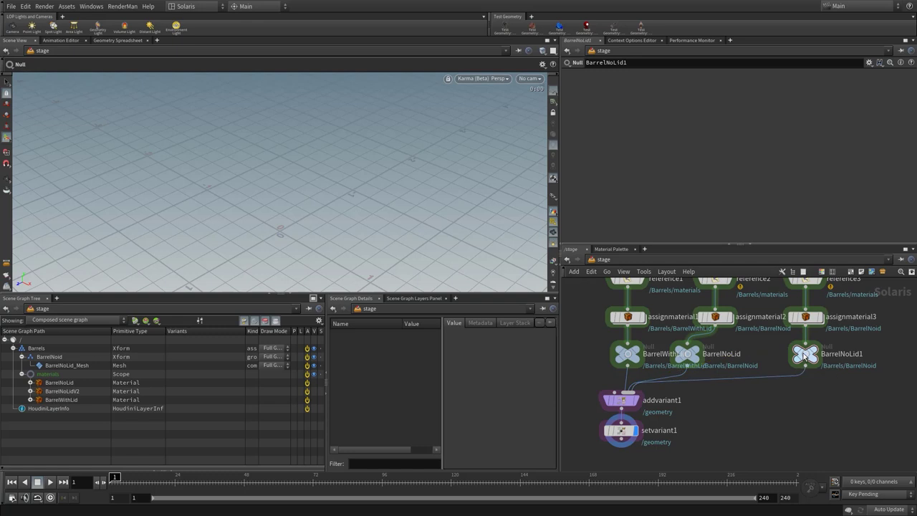
drag(692, 353, 720, 353)
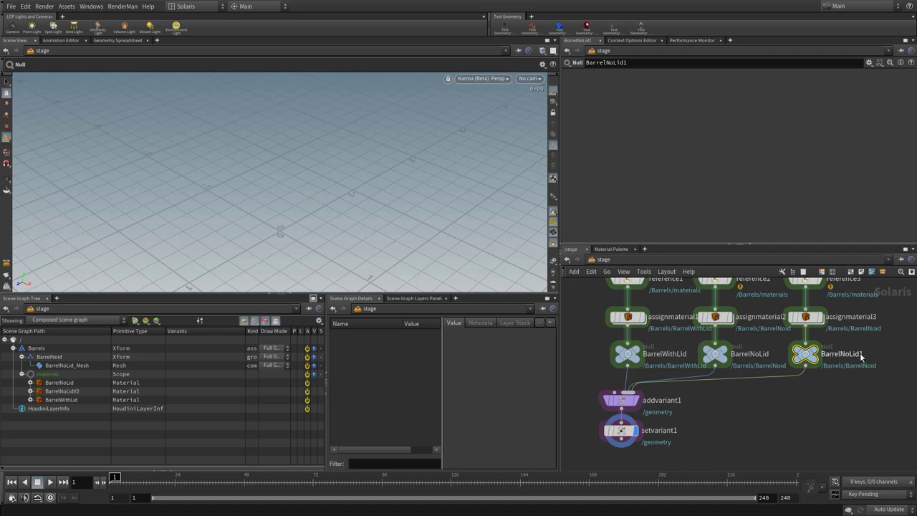
double_click(860, 354)
text(V2)
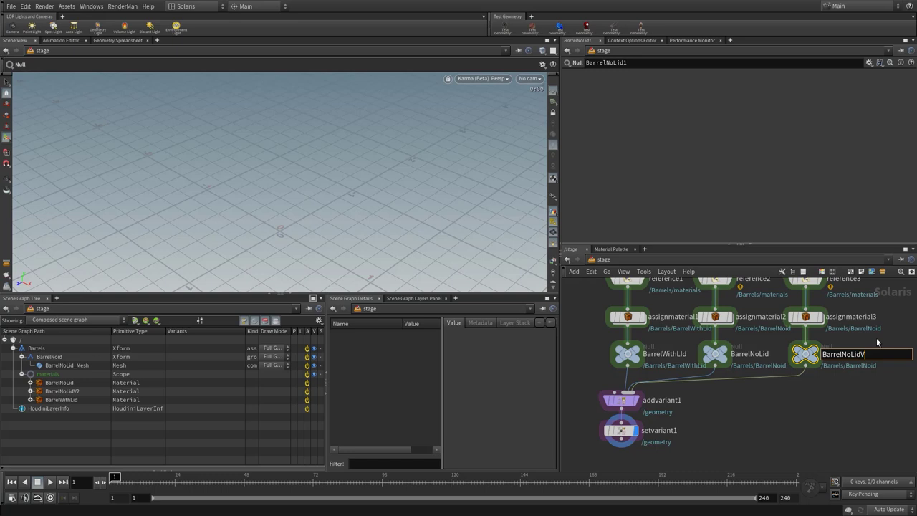
key(Return)
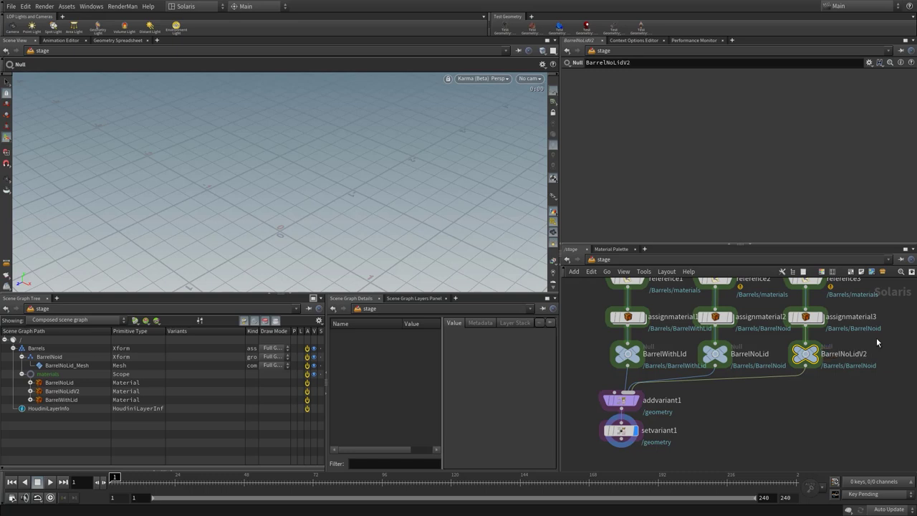
Set the variant name of setvariant1 to BarrelNoLid.
click(621, 401)
click(621, 429)
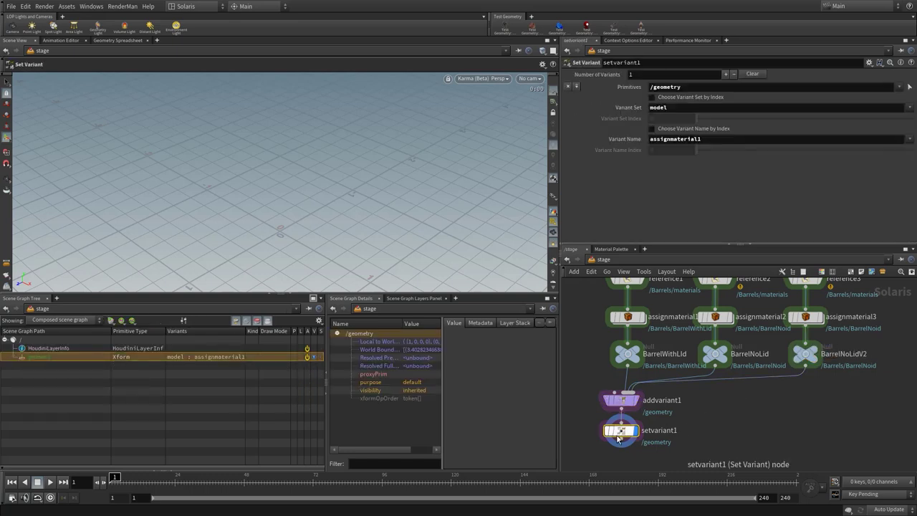
click(910, 139)
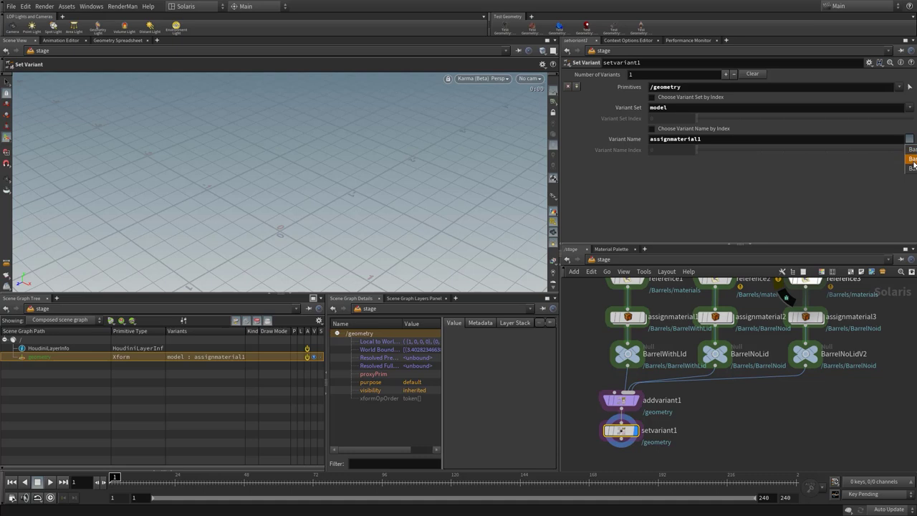
click(913, 159)
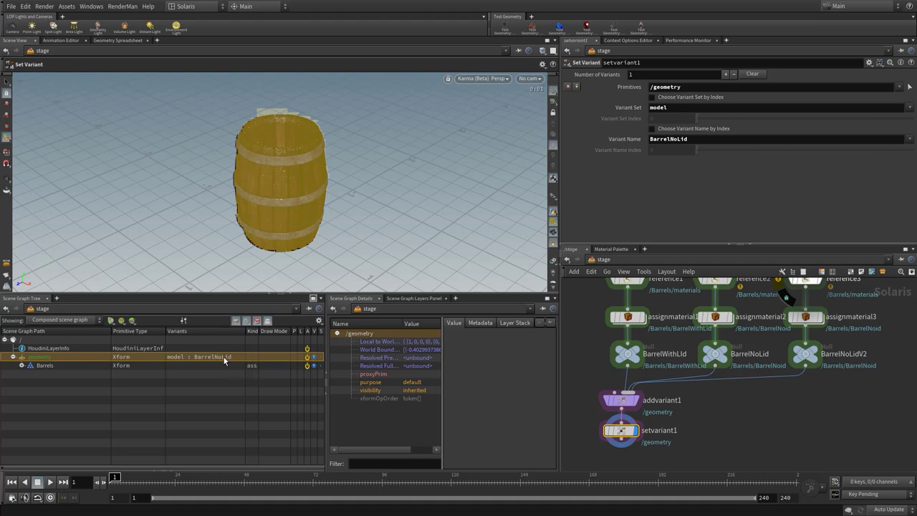
Switch the model variant of the /geometry primitive in the scene graph to BarrelNoLidV2.
right_click(223, 361)
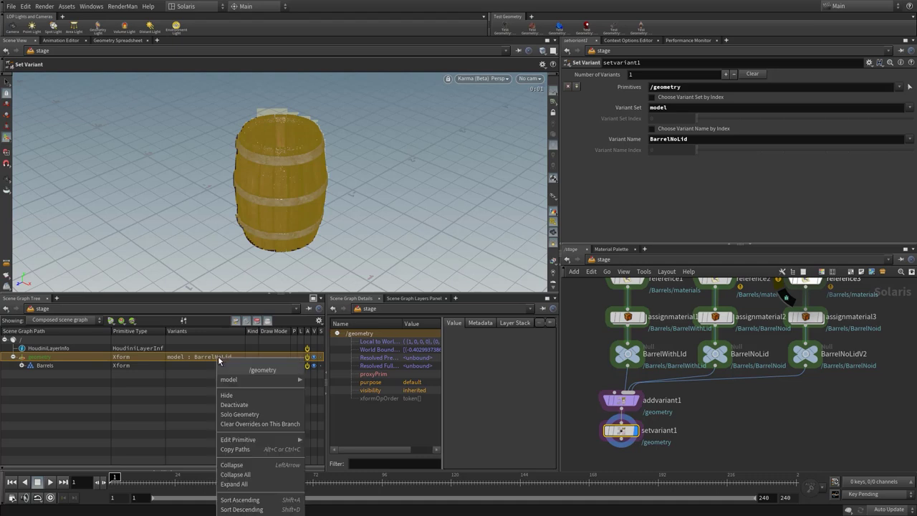
mouse_move(248, 386)
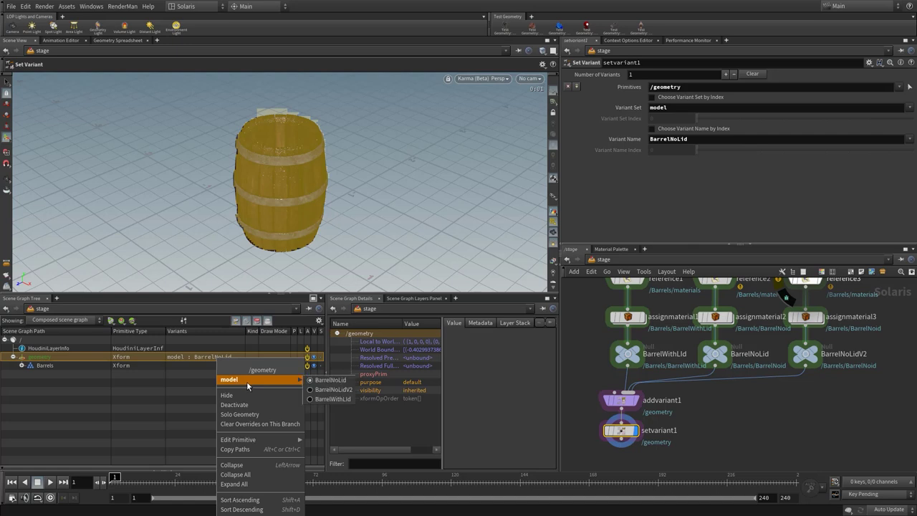
click(334, 390)
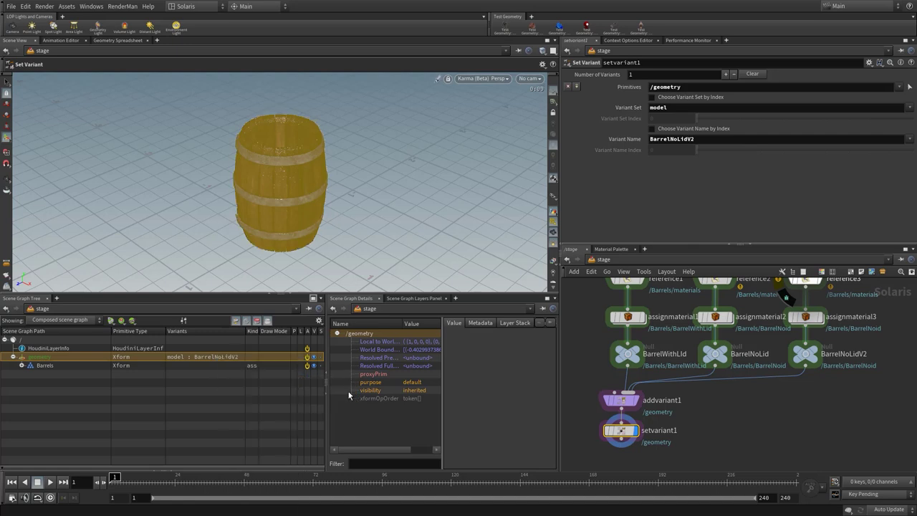
right_click(222, 360)
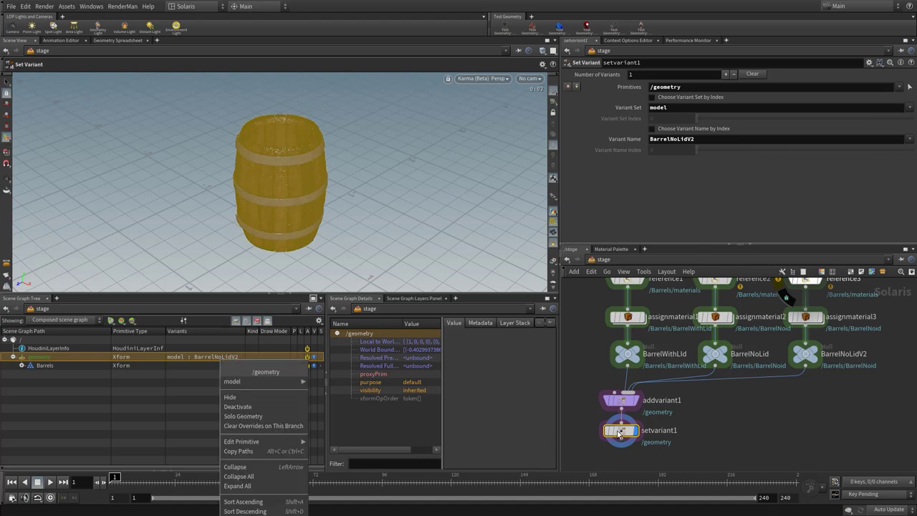
click(747, 422)
Add a Configure Layer node below setvariant1, connect it to setvariant1's output, and align it under that node.
scroll(747, 426, down, 2)
middle_drag(745, 432, 743, 403)
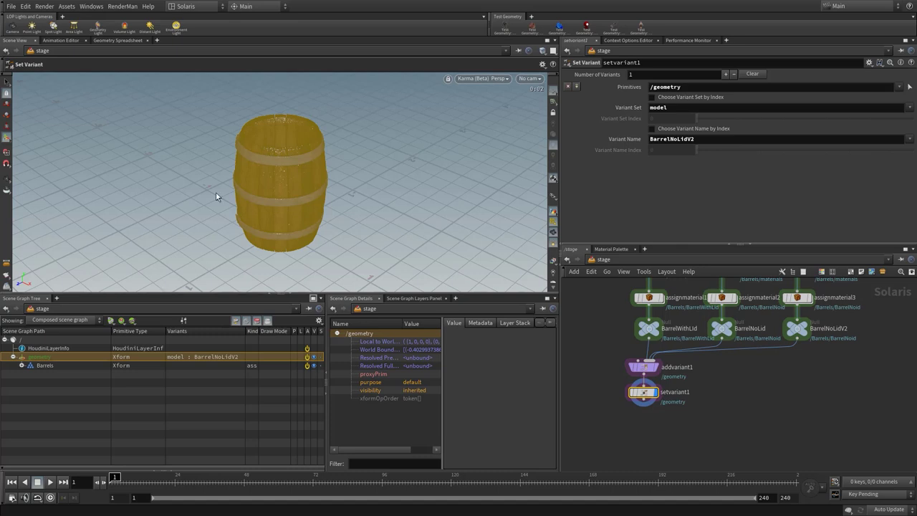
scroll(638, 428, up, 1)
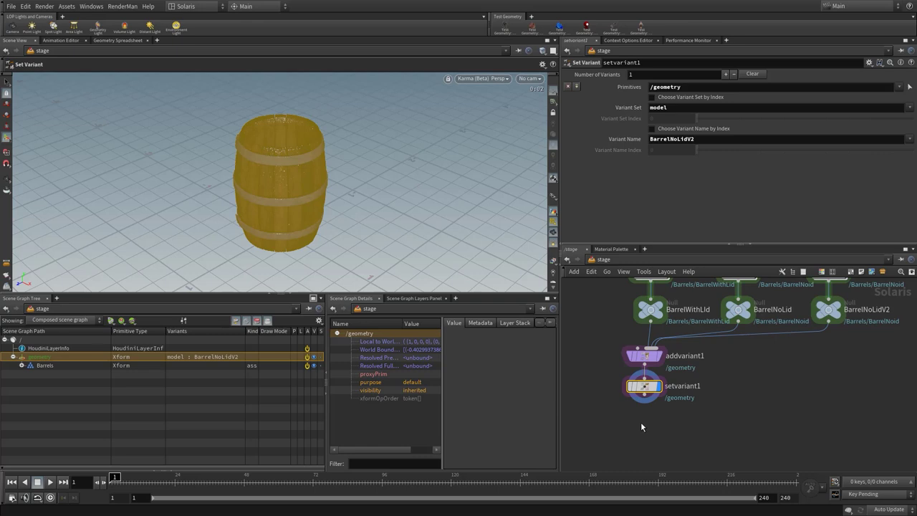
click(652, 426)
key(Tab)
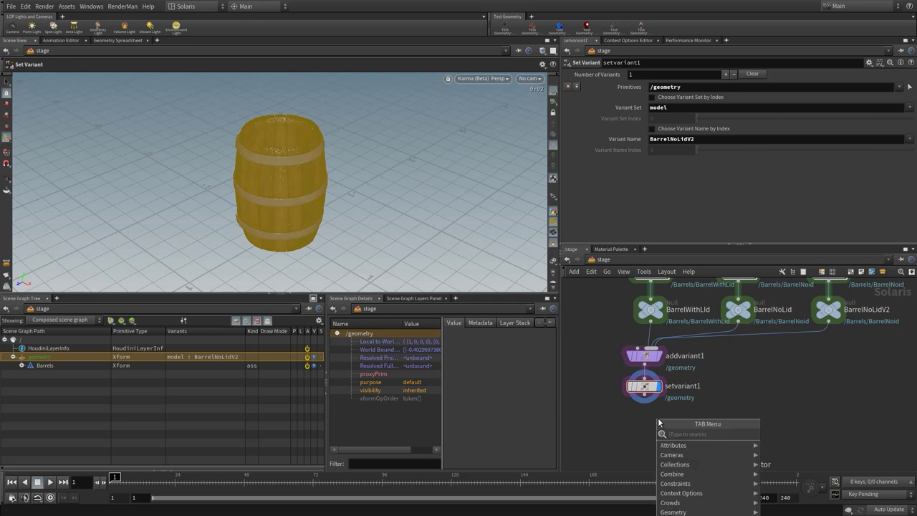
text(conlay)
key(Return)
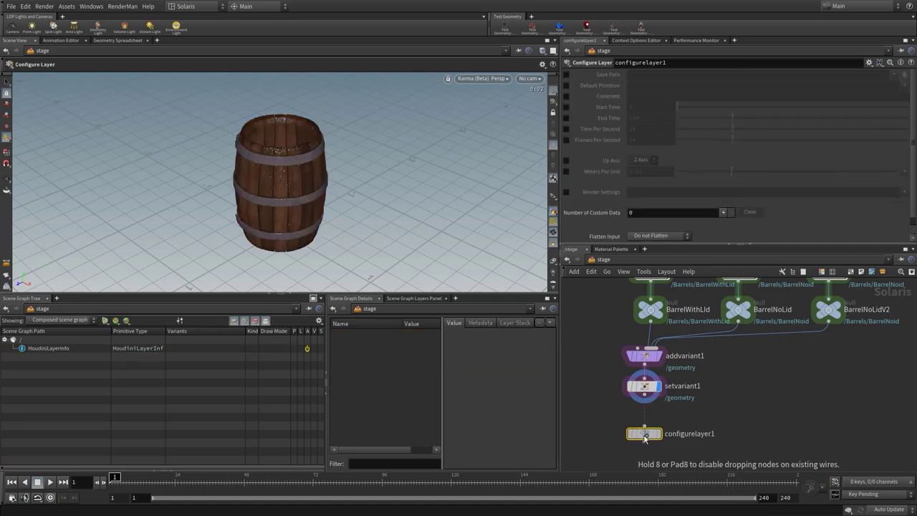
click(640, 431)
click(643, 401)
click(641, 425)
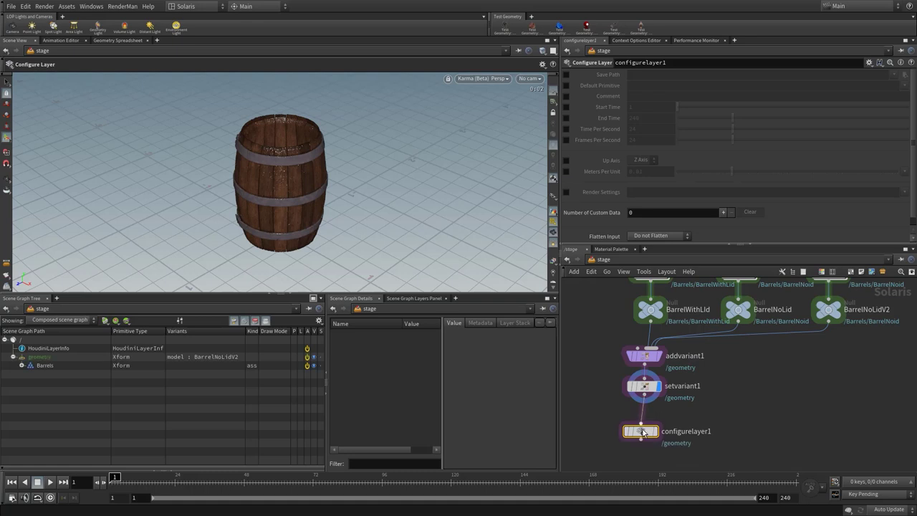
drag(641, 439, 647, 430)
key(Escape)
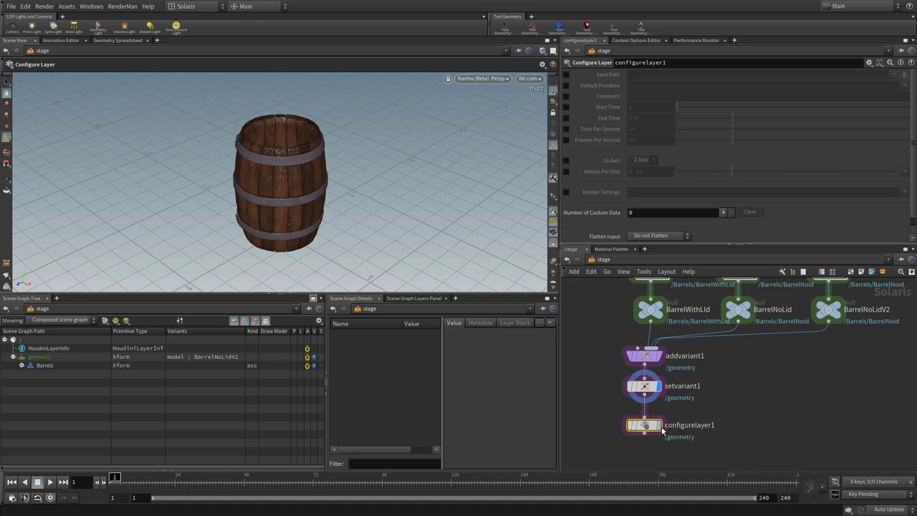
Display configurelayer1 and enable its save path, setting it to $HIP/Assets/Barrels/BarrelsAsset.usda.
click(655, 426)
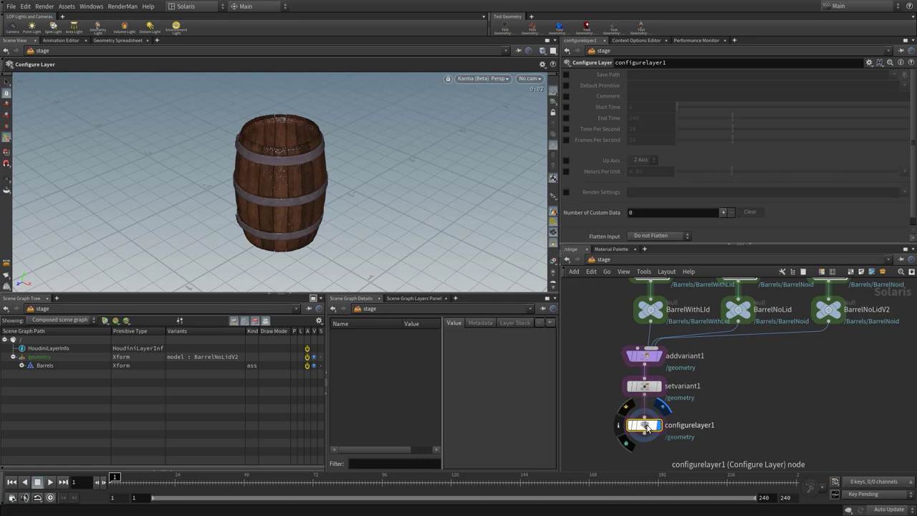
click(566, 75)
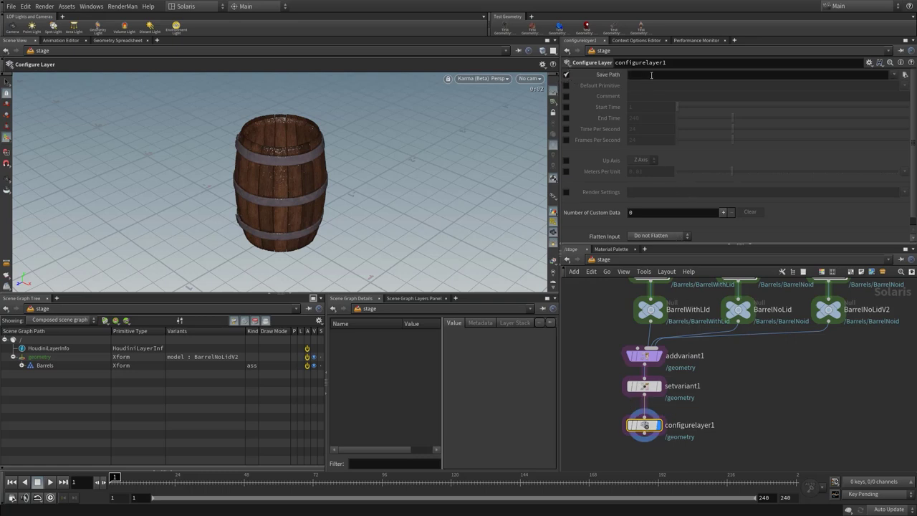
click(652, 74)
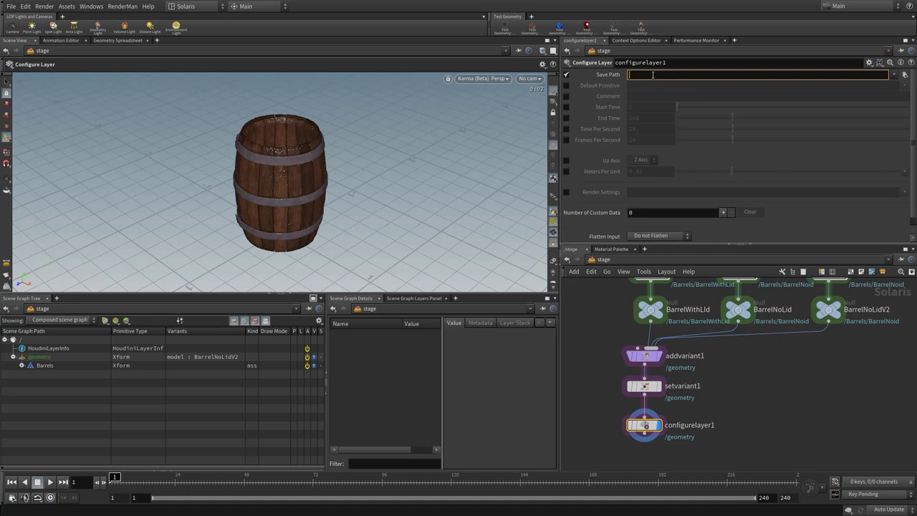
text($HIP/Assets/Barrels/BarrelsAsset.usda)
key(Return)
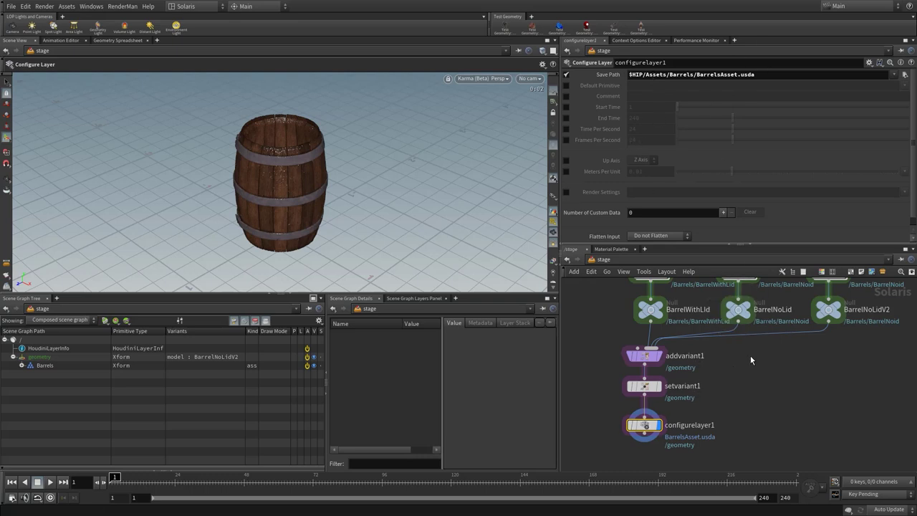
Enable the layer save path on sopcreate1 and set it to $HIP/Assets/Barrels/BarrelsWithLid.usdc.
scroll(757, 359, down, 2)
middle_drag(757, 358, 759, 409)
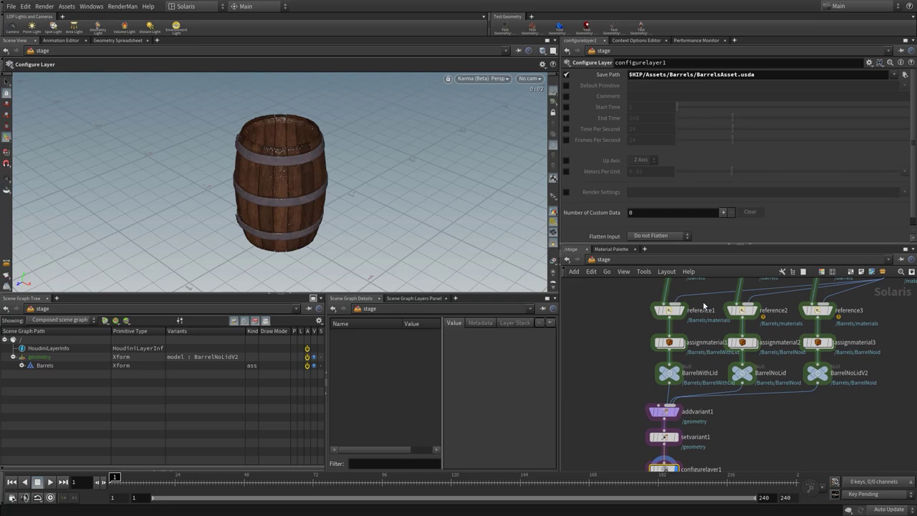
middle_drag(663, 279, 659, 333)
scroll(661, 309, up, 2)
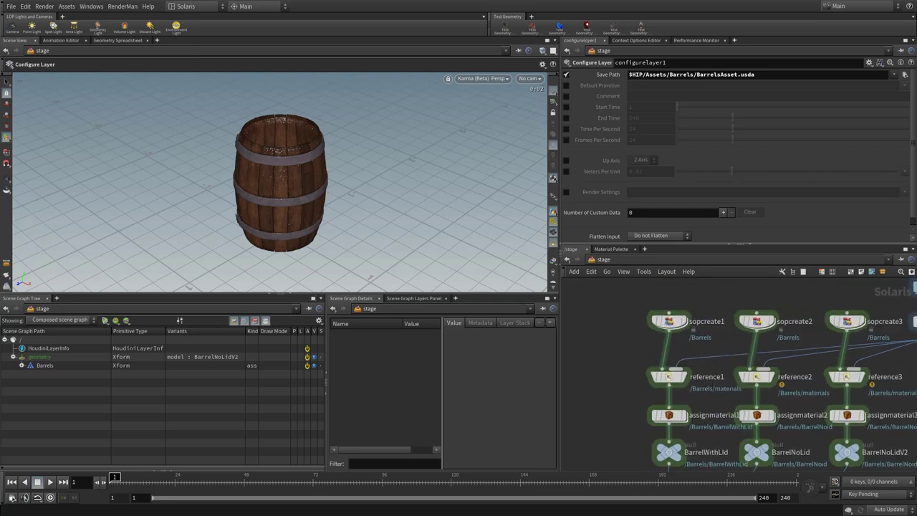
click(672, 324)
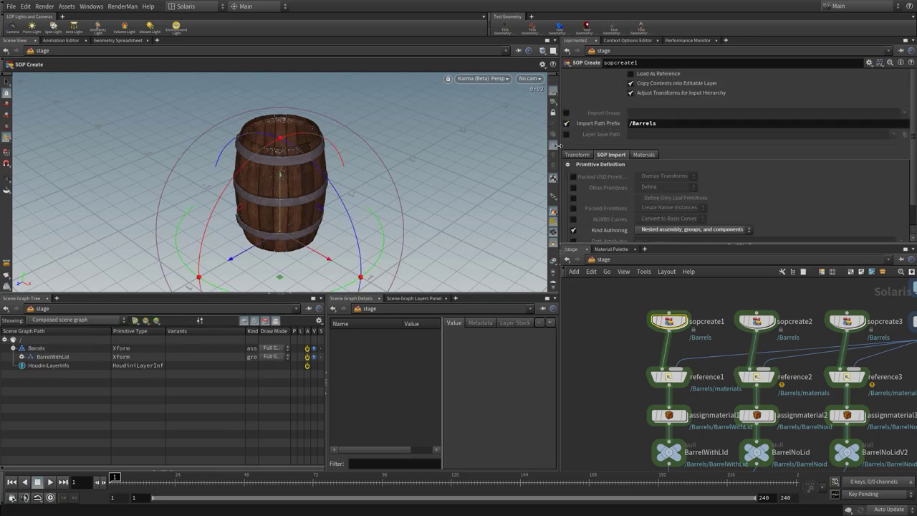
click(566, 134)
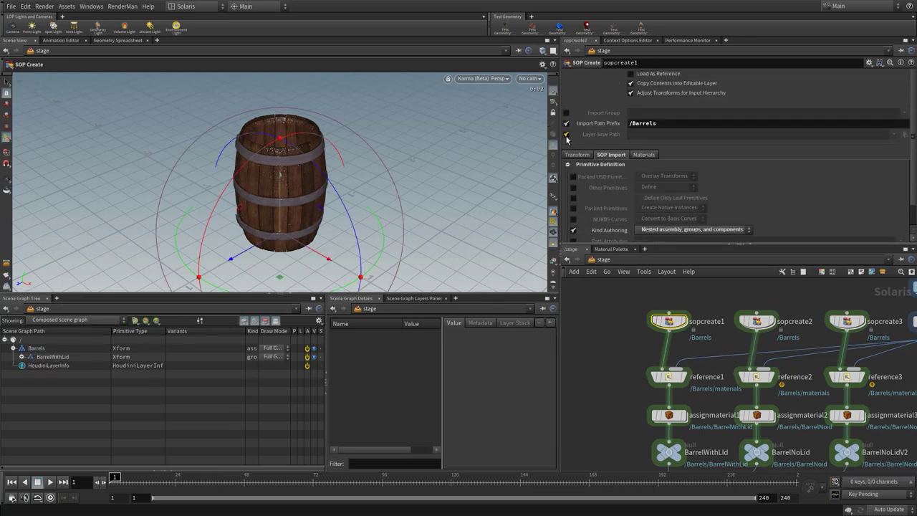
click(676, 135)
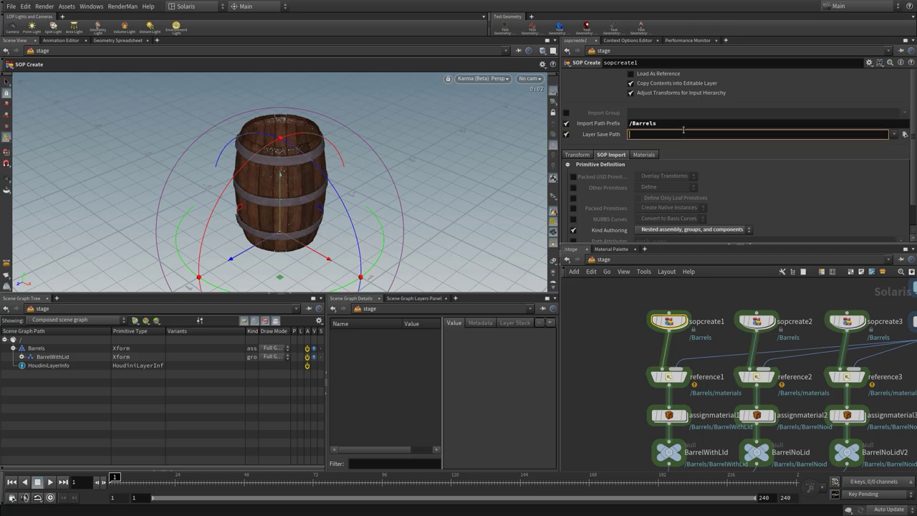
text($HIP/Assets/Barrels/BarrelsWithLid.usdc)
key(Return)
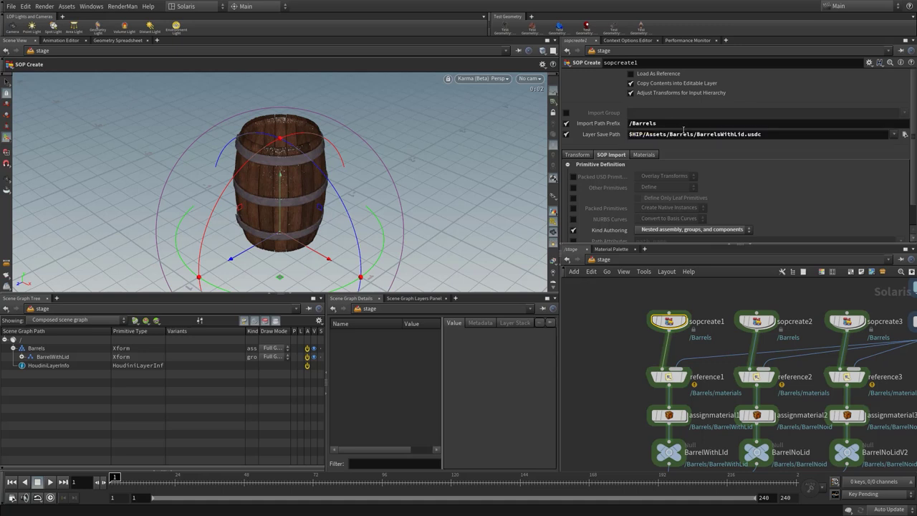
Copy sopcreate1's layer save path and apply it to both sopcreate2 and sopcreate3 with the option enabled.
click(648, 134)
key(ctrl+c)
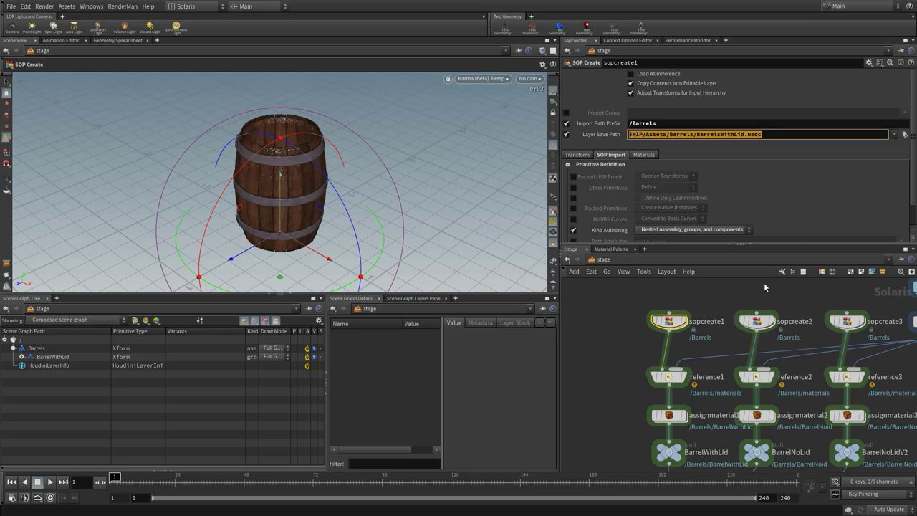
drag(753, 285, 849, 316)
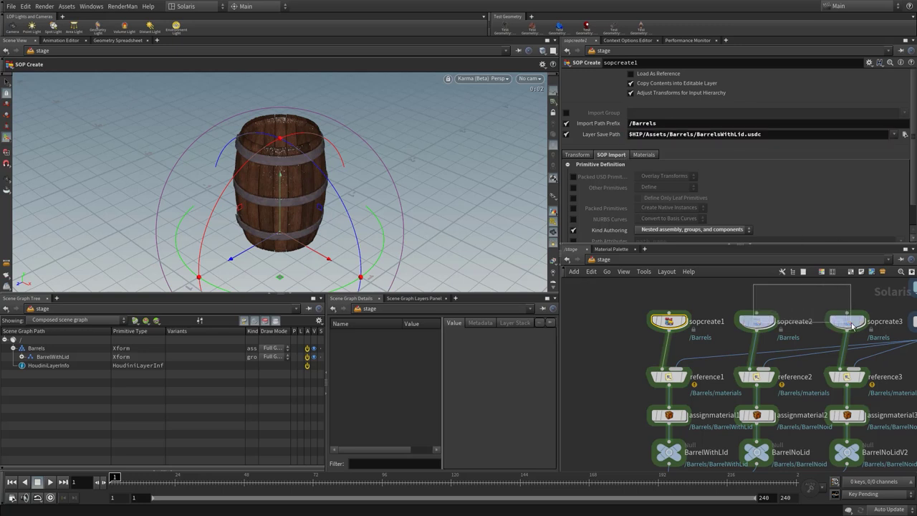
click(566, 134)
click(634, 134)
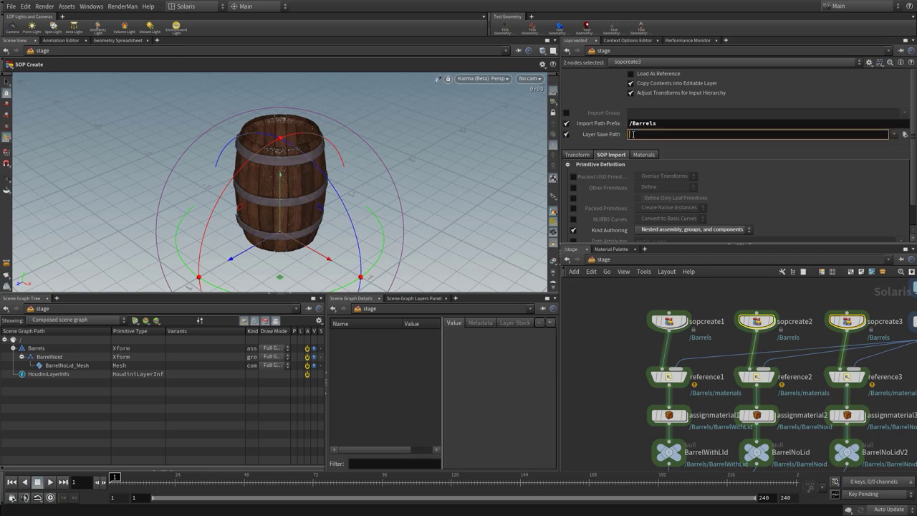
key(ctrl+v)
click(720, 308)
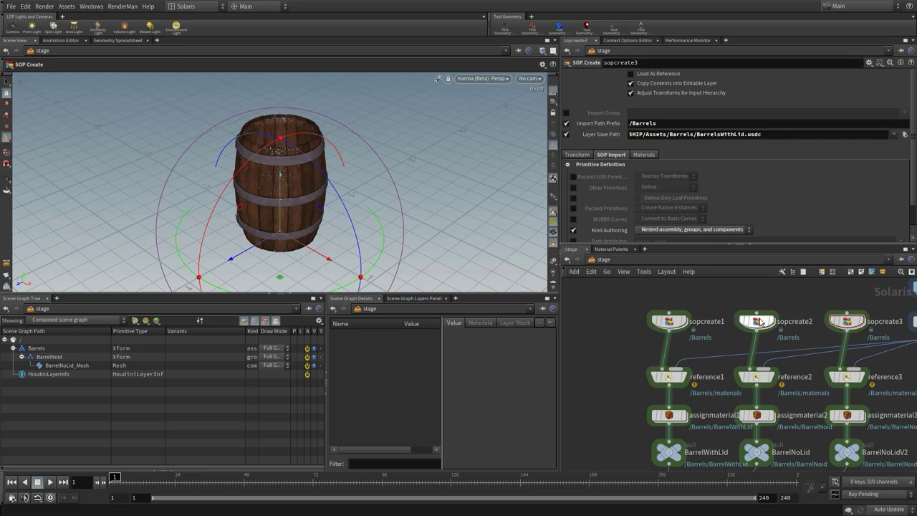
Change sopcreate2's layer save path to $HIP/Assets/Barrels/BarrelsNoLid.usdc.
click(761, 322)
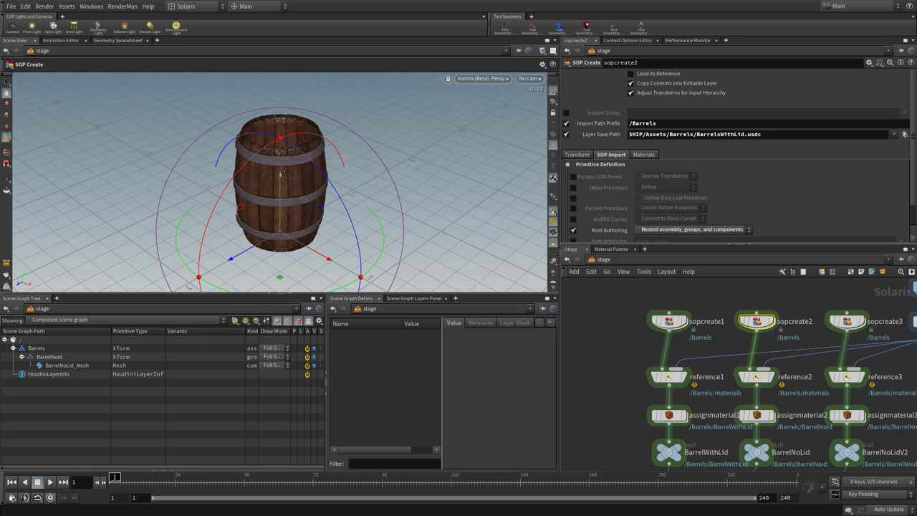
click(729, 134)
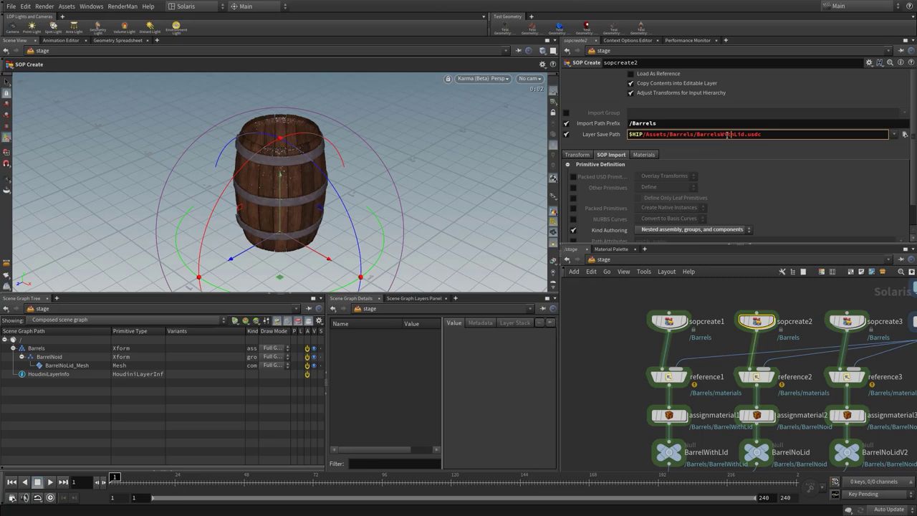
drag(722, 134, 743, 138)
key(BackSpace)
key(BackSpace)
text(NoLid)
key(Return)
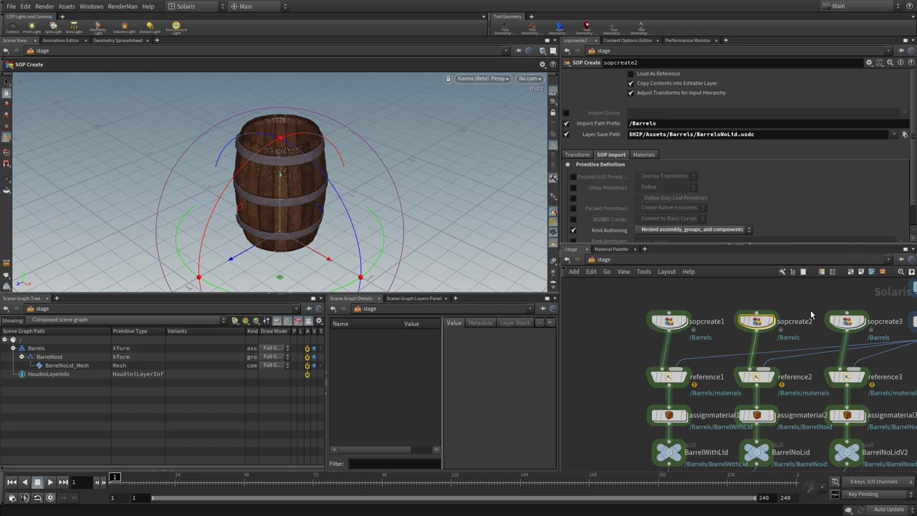
Change sopcreate3's layer save path to $HIP/Assets/Barrels/BarrelsWithLid_v2.usdc.
middle_drag(811, 314, 720, 313)
click(752, 315)
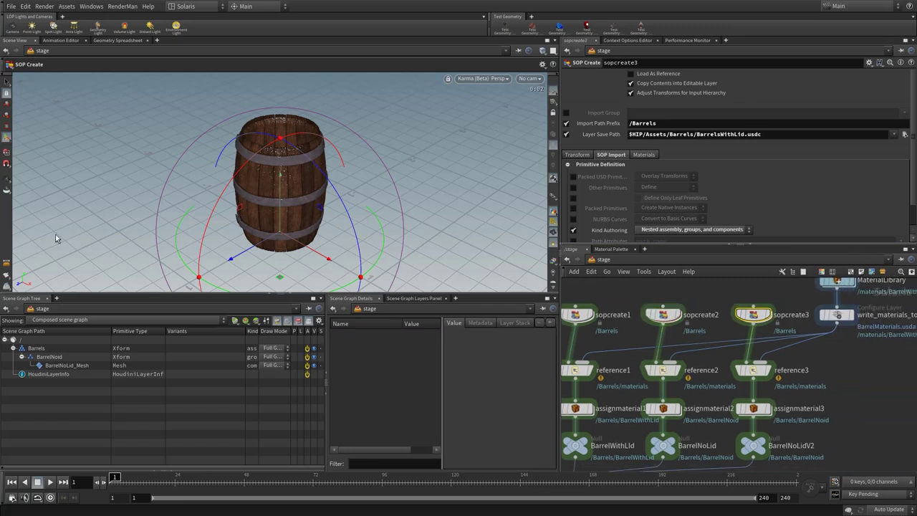
click(746, 134)
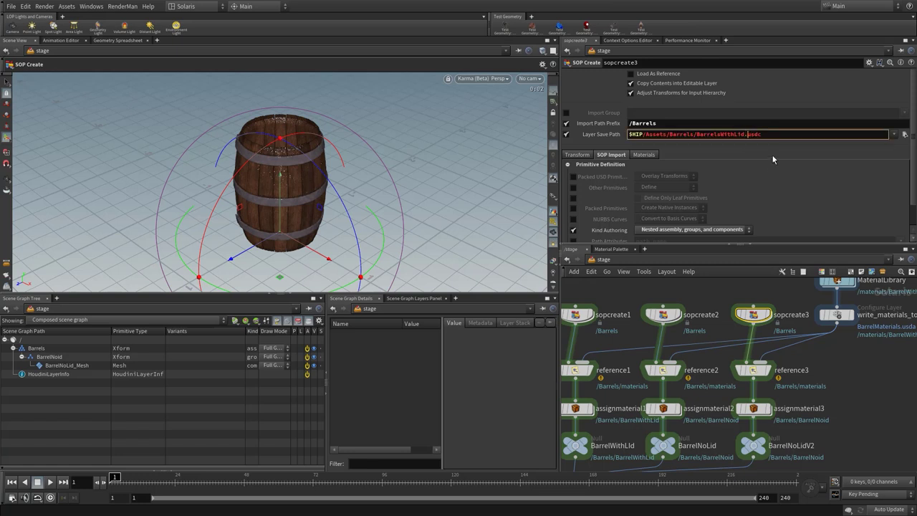
text(_v2)
key(Return)
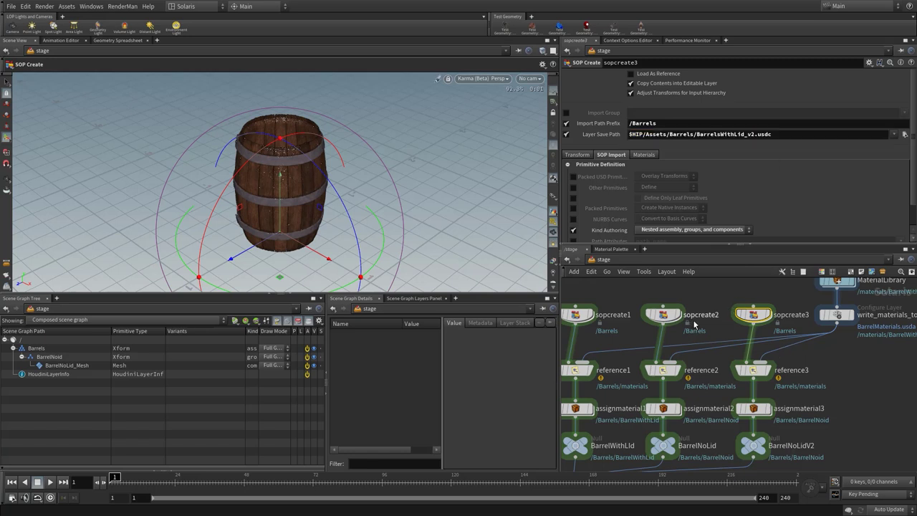
Review the parameters and save paths of sopcreate3, sopcreate1, write_materials_to_disk, setvariant1 and configurelayer1 along the network.
scroll(694, 324, down, 3)
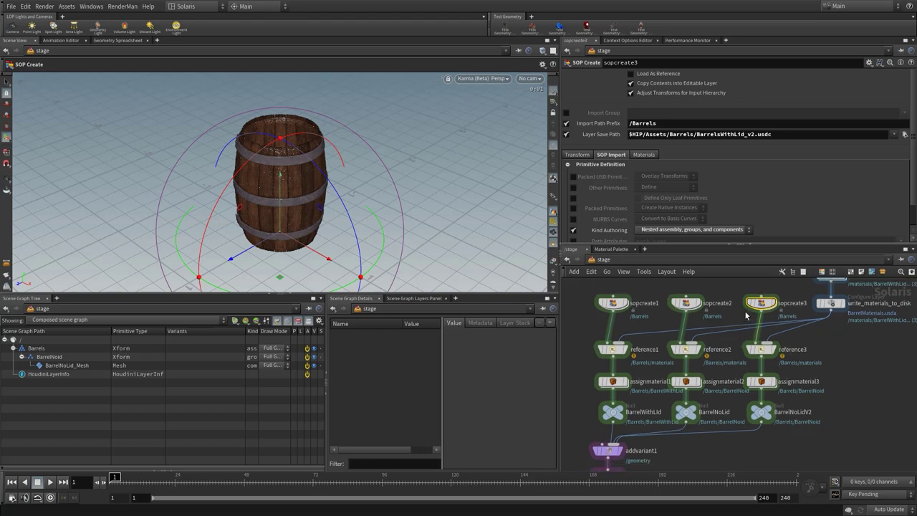
scroll(642, 183, down, 1)
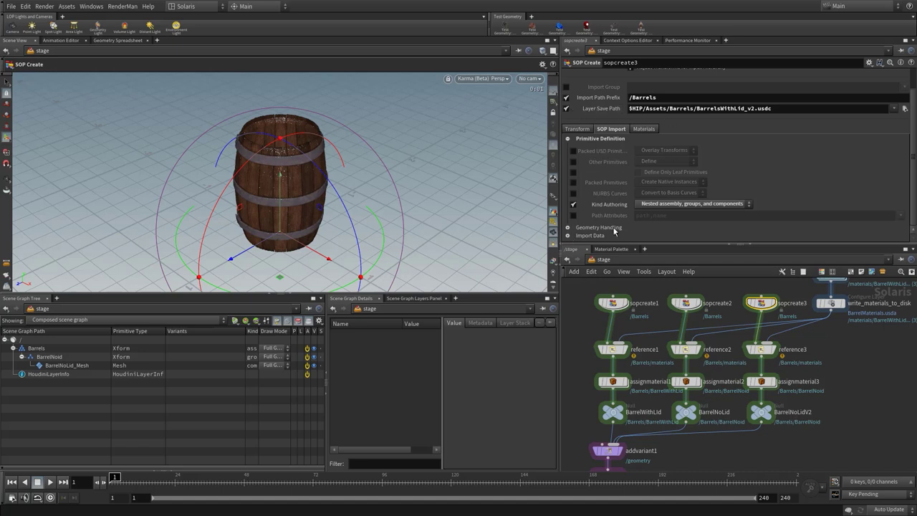
scroll(620, 295, up, 3)
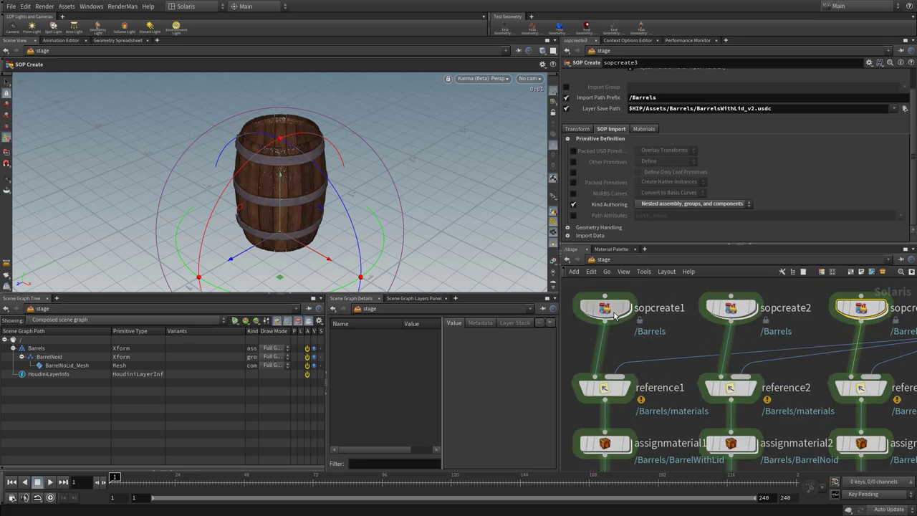
click(614, 315)
scroll(616, 319, down, 3)
scroll(621, 340, down, 1)
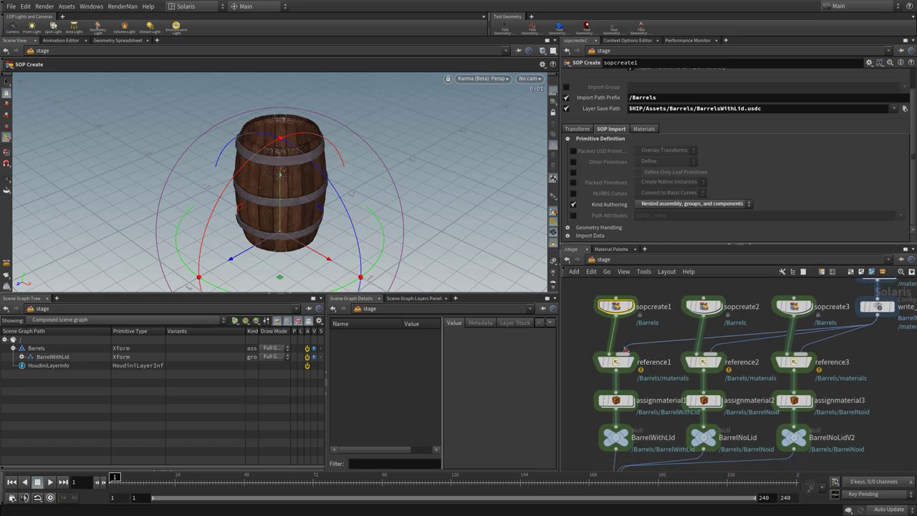
middle_drag(858, 347, 817, 365)
click(836, 325)
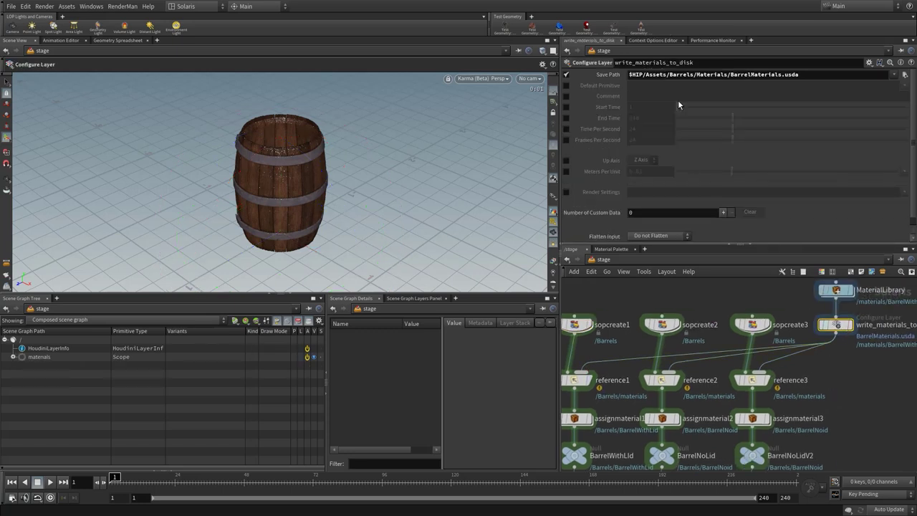
scroll(681, 373, down, 1)
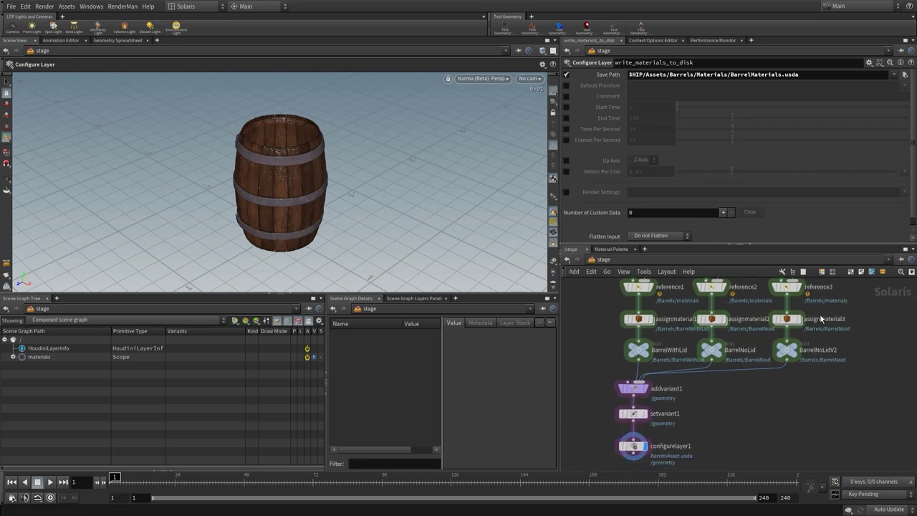
middle_drag(636, 426, 636, 385)
click(632, 414)
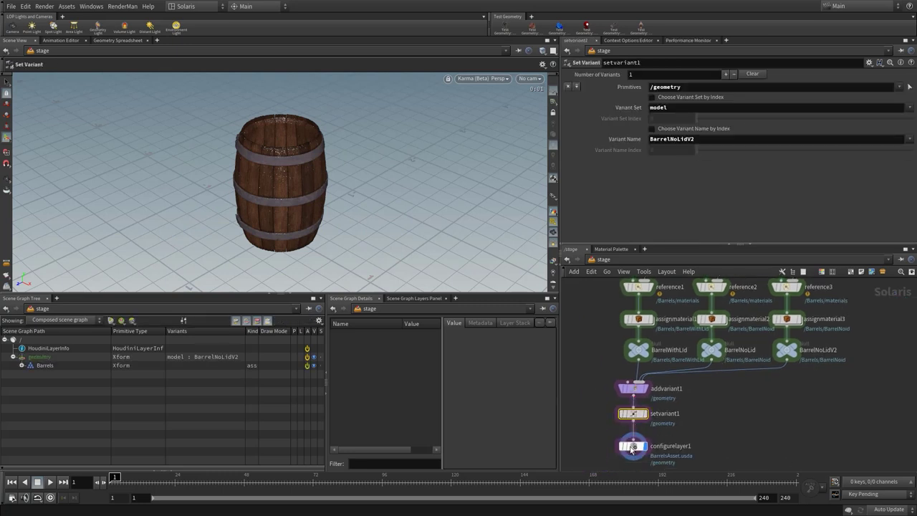
click(633, 446)
middle_drag(716, 432, 723, 369)
key(Tab)
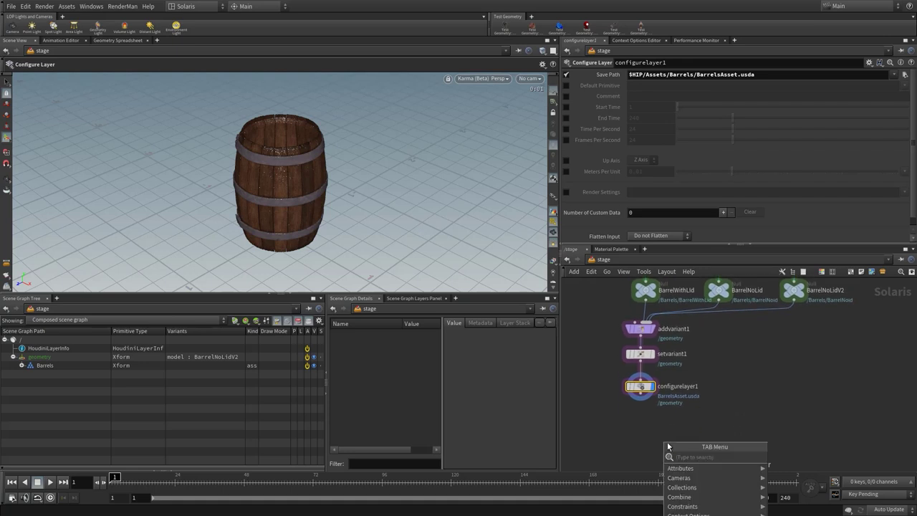
text(lop)
key(Return)
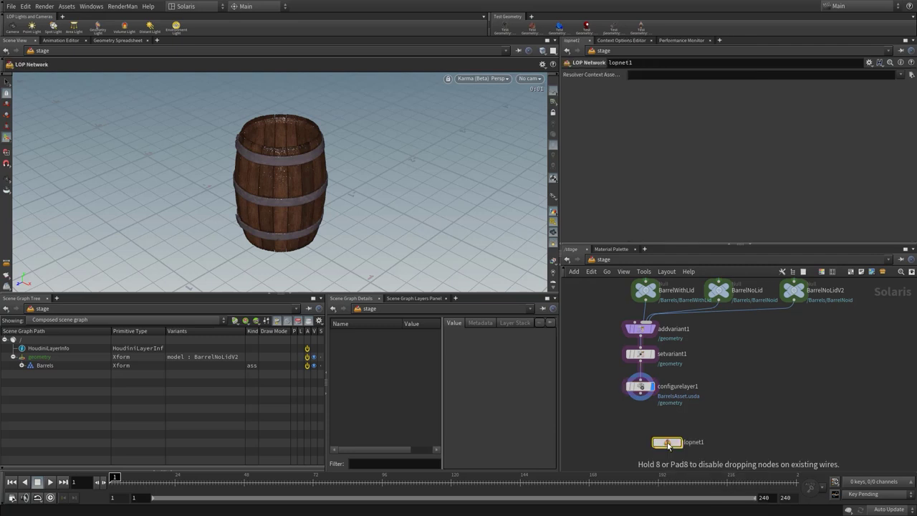
click(668, 445)
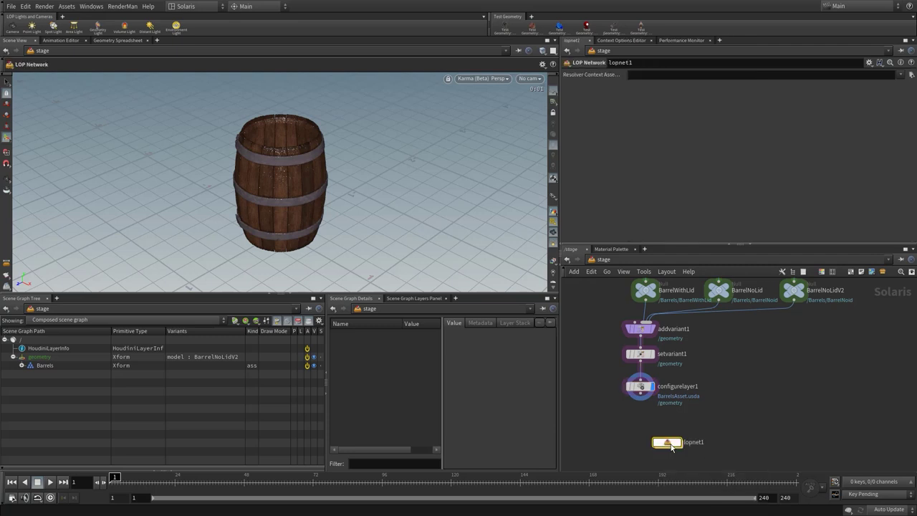
key(Delete)
key(Tab)
text(r)
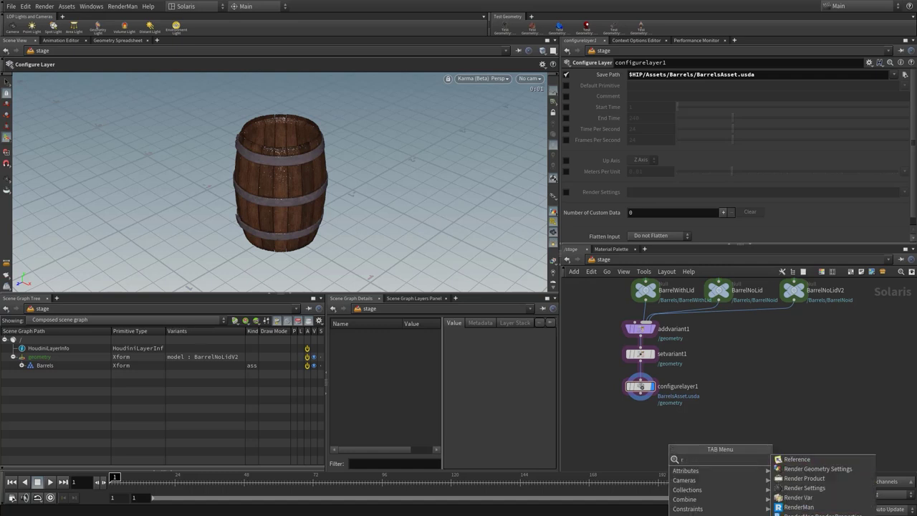
key(Escape)
Add a USD ROP node below configurelayer1 and connect it to configurelayer1's output, aligned under that node.
key(Tab)
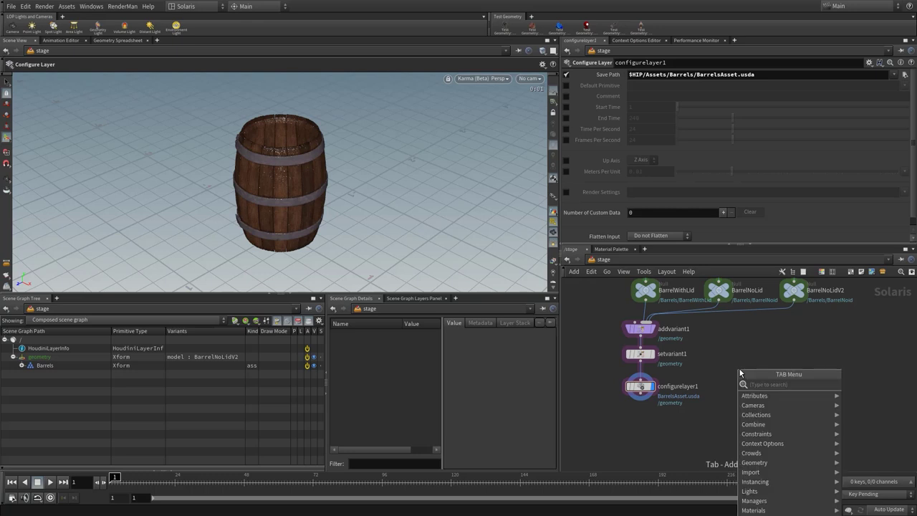
text(r)
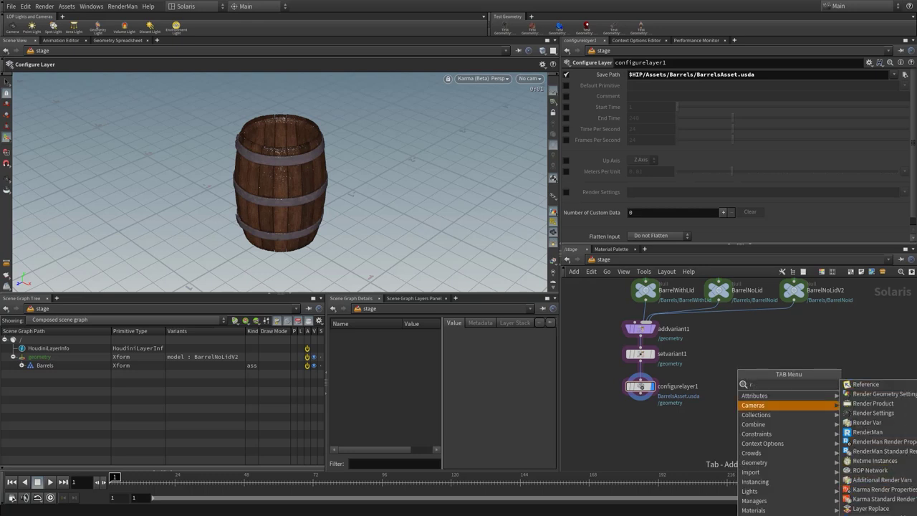
key(Return)
click(637, 420)
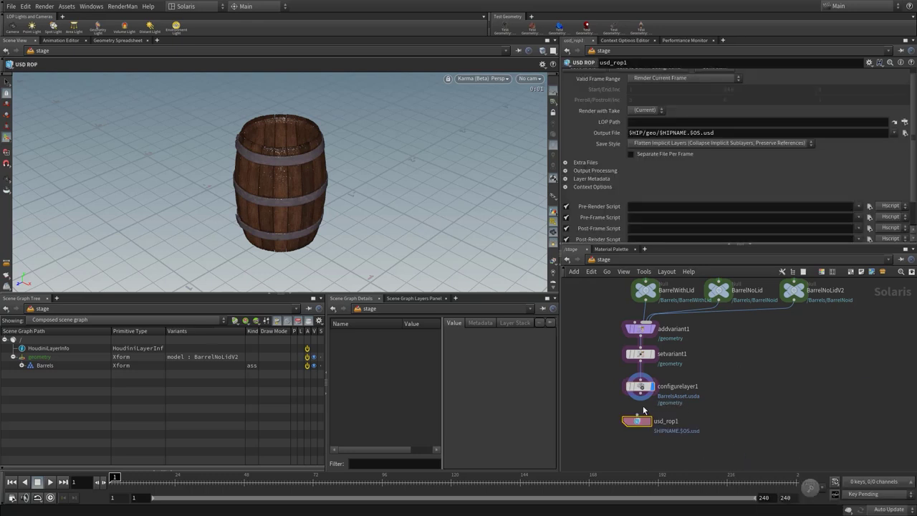
drag(641, 399, 641, 428)
scroll(661, 153, up, 1)
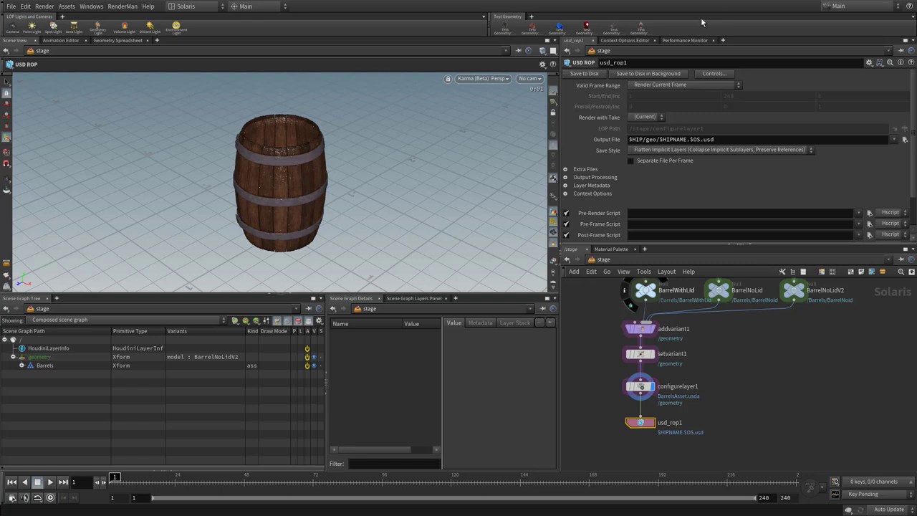
Set usd_rop1's output file to $HIP/Assets/Barrels/Barrels.usda.
drag(646, 137, 726, 131)
text(g)
key(BackSpace)
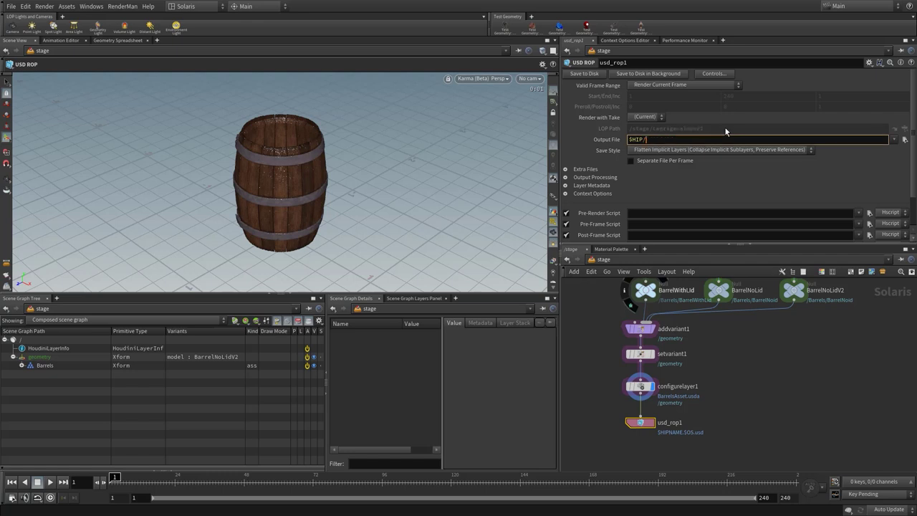
text(Assets/Barrels/Barrels.usda)
key(Return)
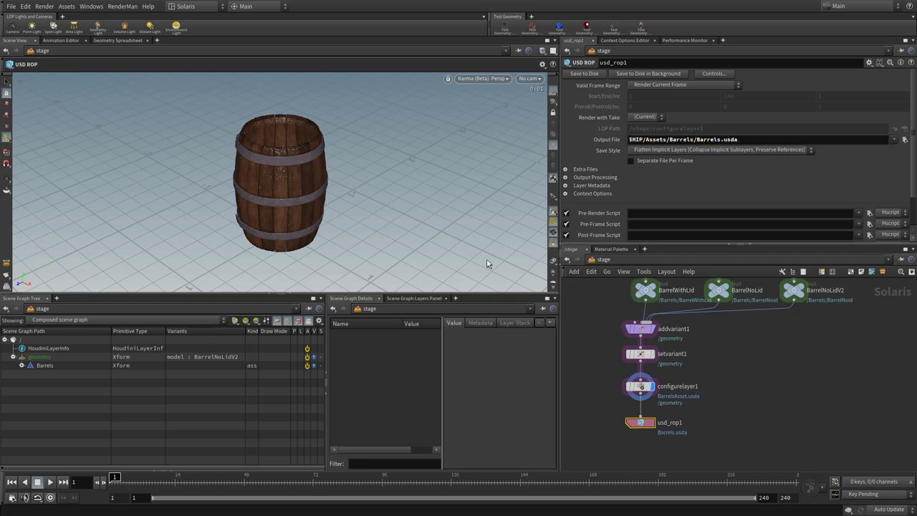
Save the scene under the new file name 01_BarrelBgeoEnd_record.hip in the $HIP folder.
click(11, 6)
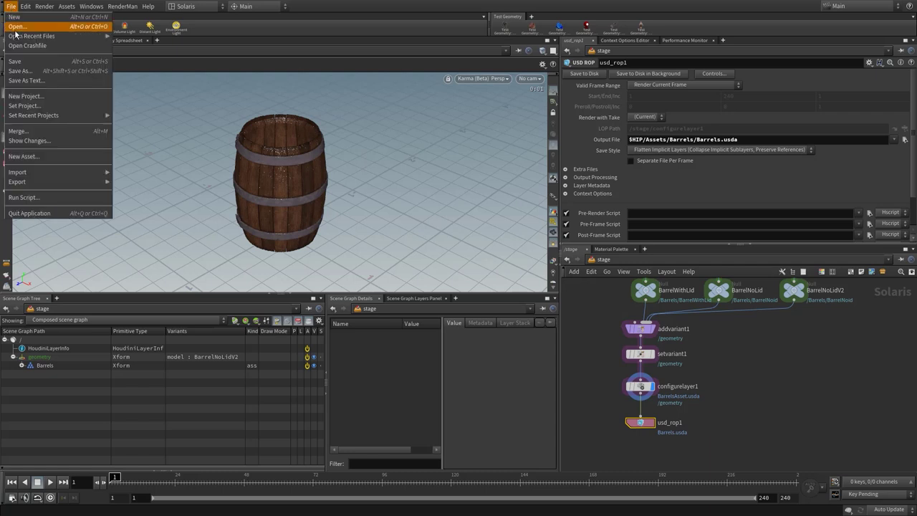
click(25, 71)
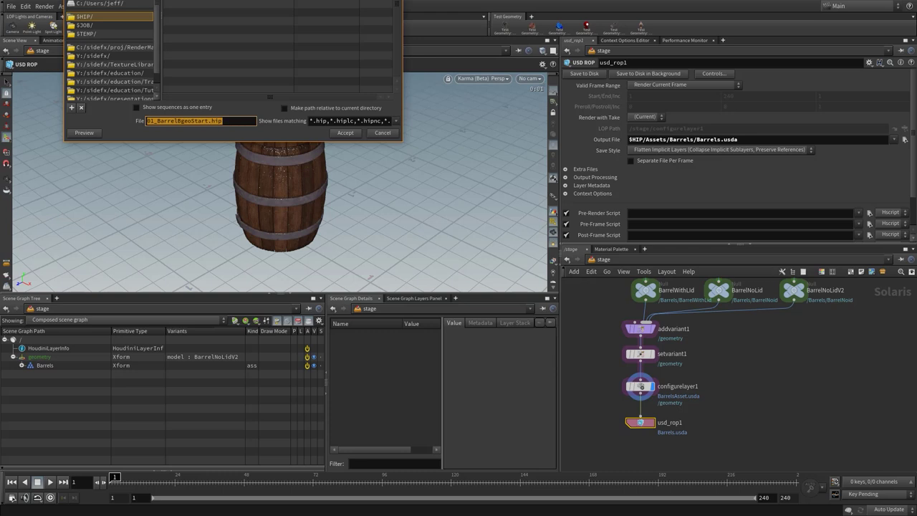
text(01_BarrelBgeoEnd.hip)
click(201, 121)
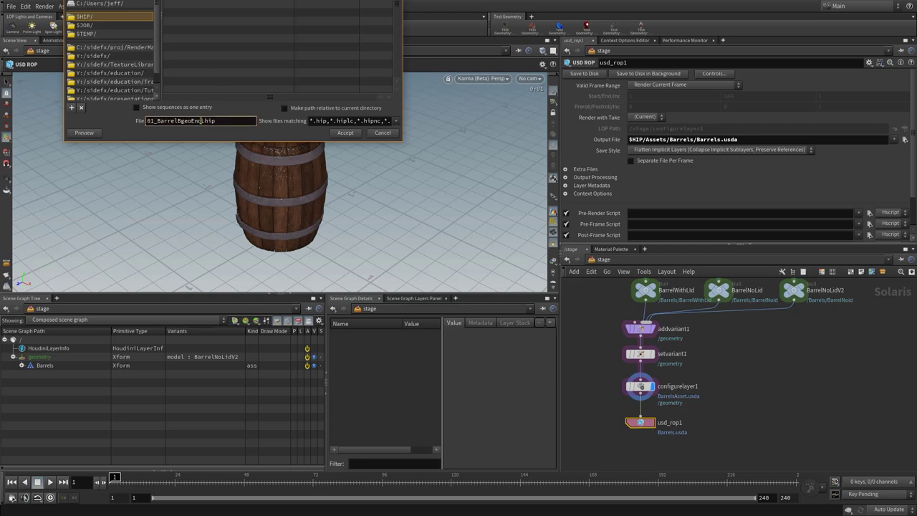
text(_record)
click(341, 136)
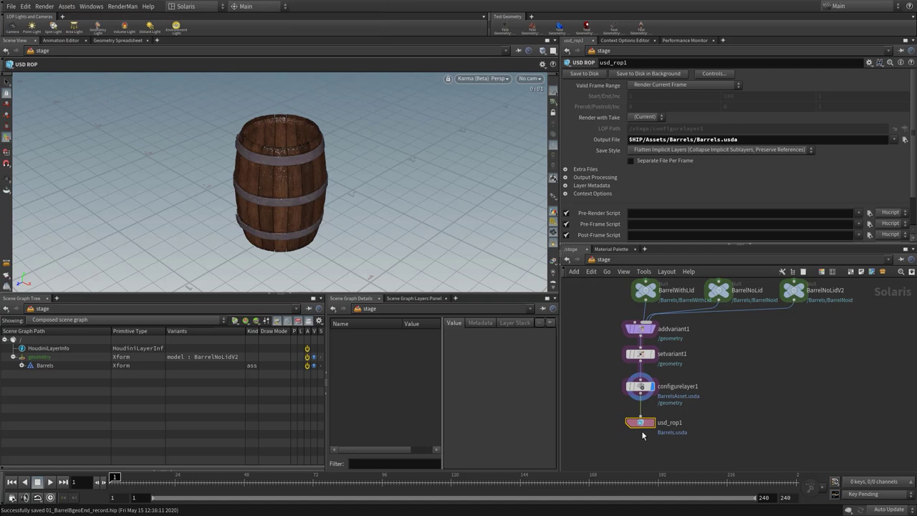
Write the barrel USD asset to disk from usd_rop1.
click(596, 73)
scroll(808, 370, down, 6)
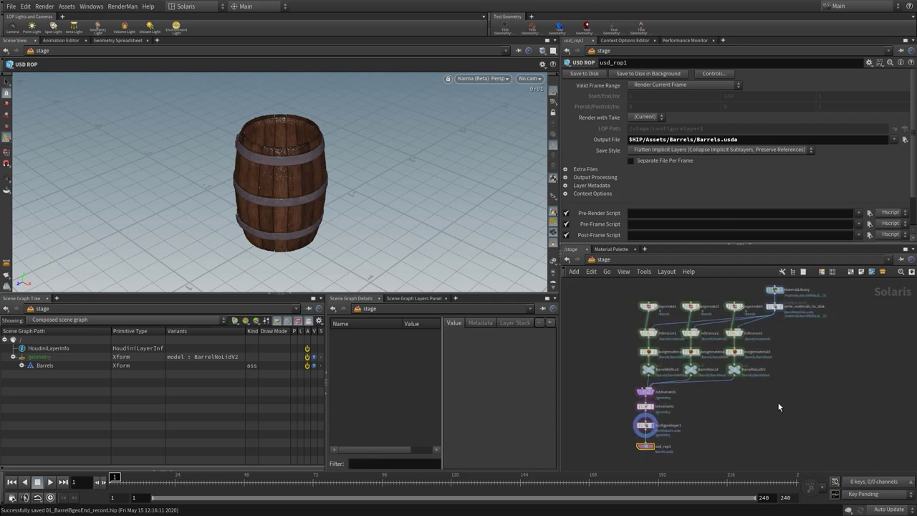
scroll(772, 406, up, 2)
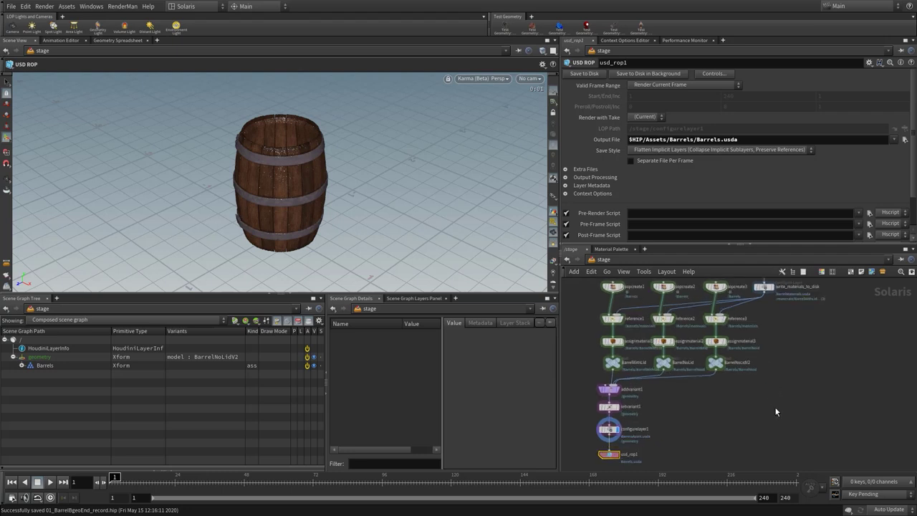
scroll(774, 407, down, 2)
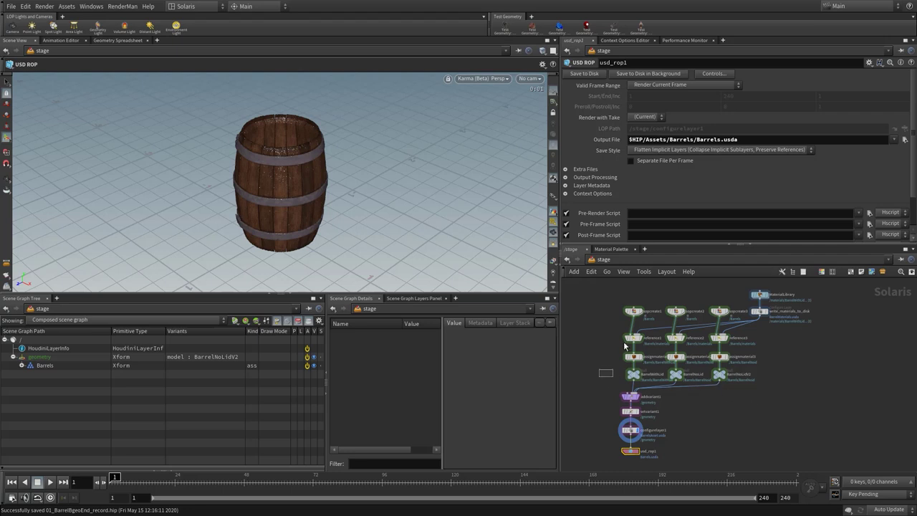
Space out the network by shifting the BarrelWithLid branch left and the BarrelNoLidV2 branch with the material nodes slightly right.
drag(642, 304, 600, 380)
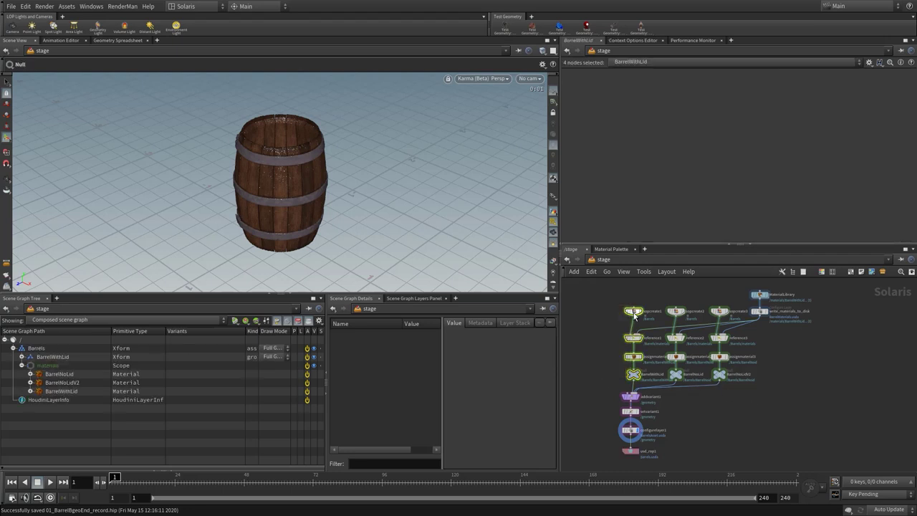
drag(634, 313, 619, 313)
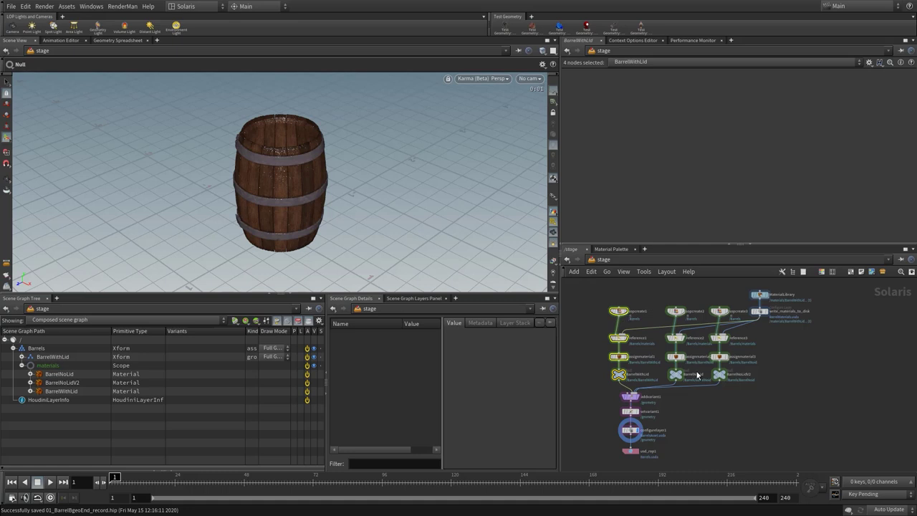
drag(713, 400, 791, 293)
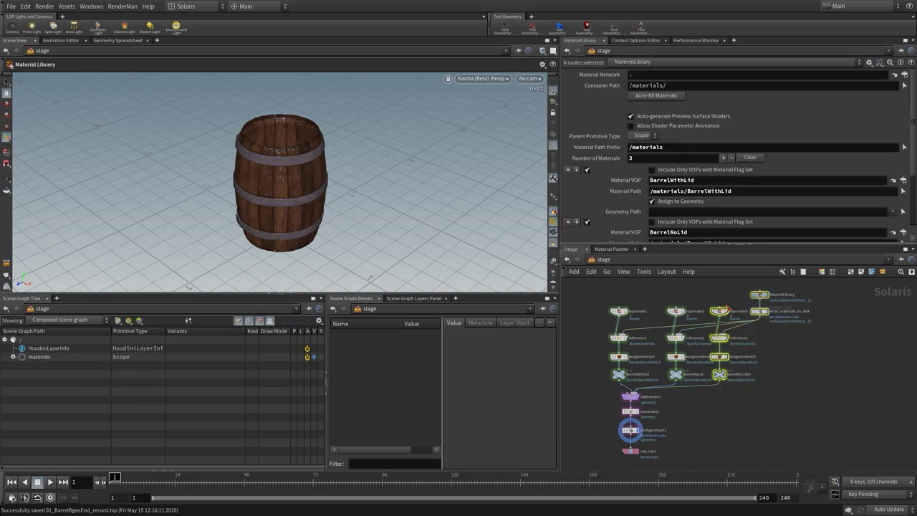
drag(726, 309, 723, 312)
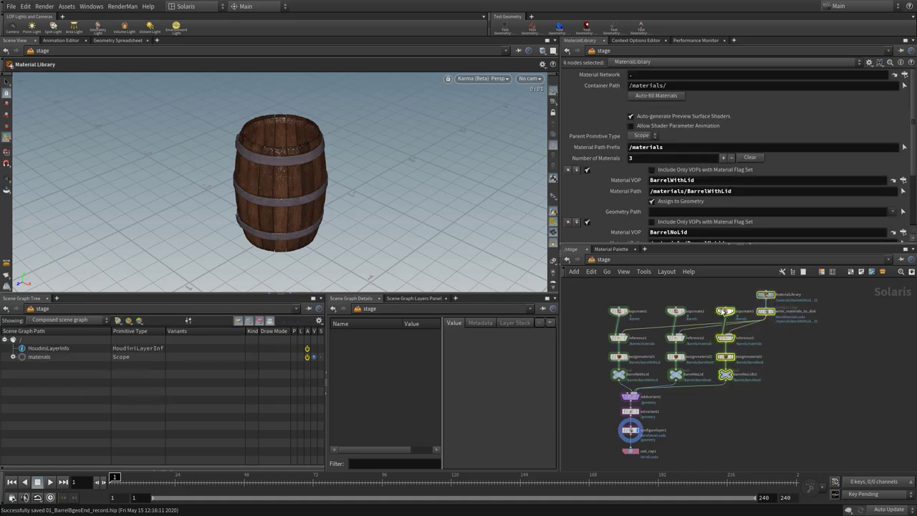
click(695, 293)
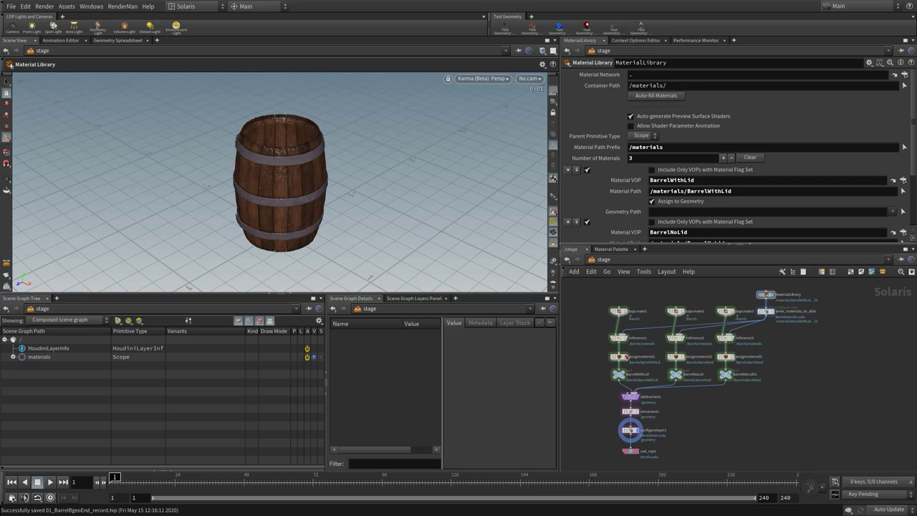
Examine the network layout from the three SOP Create branches and material nodes down to usd_rop1.
mouse_move(625, 380)
scroll(601, 365, up, 2)
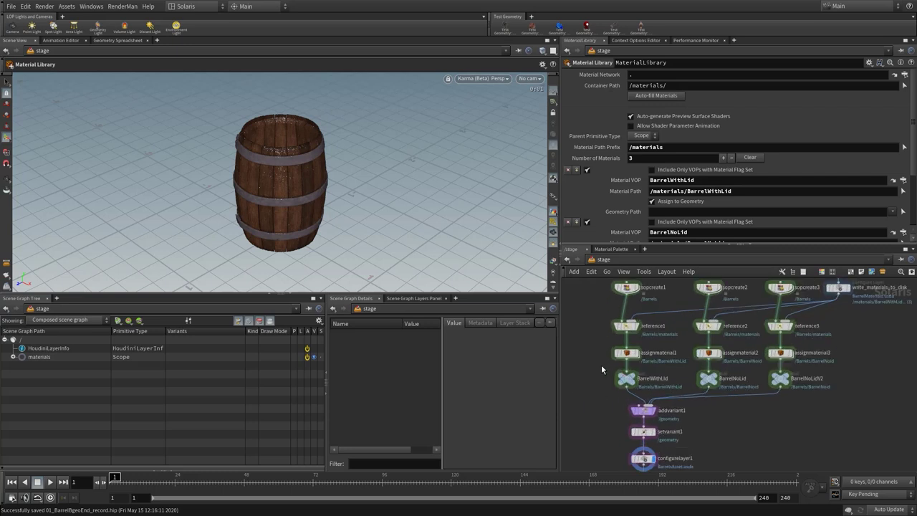
middle_drag(593, 386, 592, 378)
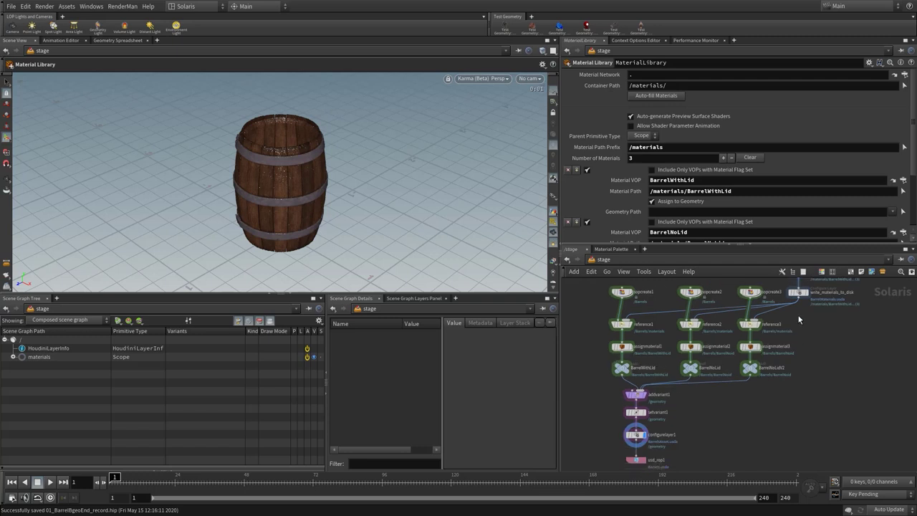
drag(586, 287, 781, 431)
middle_drag(782, 431, 757, 427)
click(757, 427)
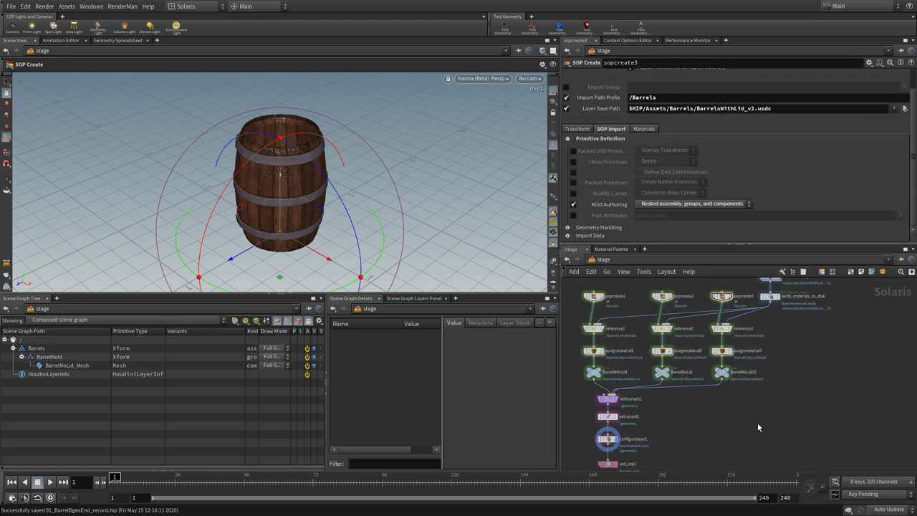
scroll(757, 424, down, 2)
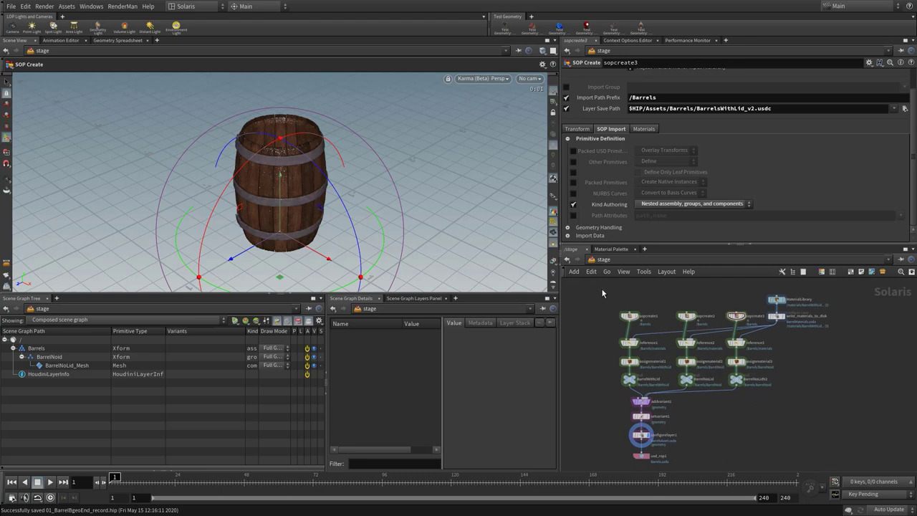
drag(602, 288, 806, 428)
click(797, 428)
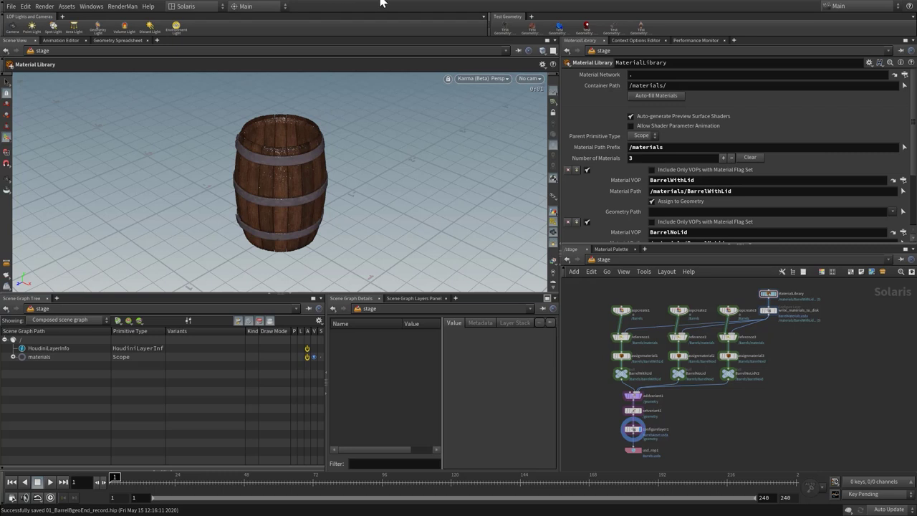
Browse the project folder and $HIP/Assets in the Save As dialog to check for the exported Barrels folder, and close it without saving.
click(11, 6)
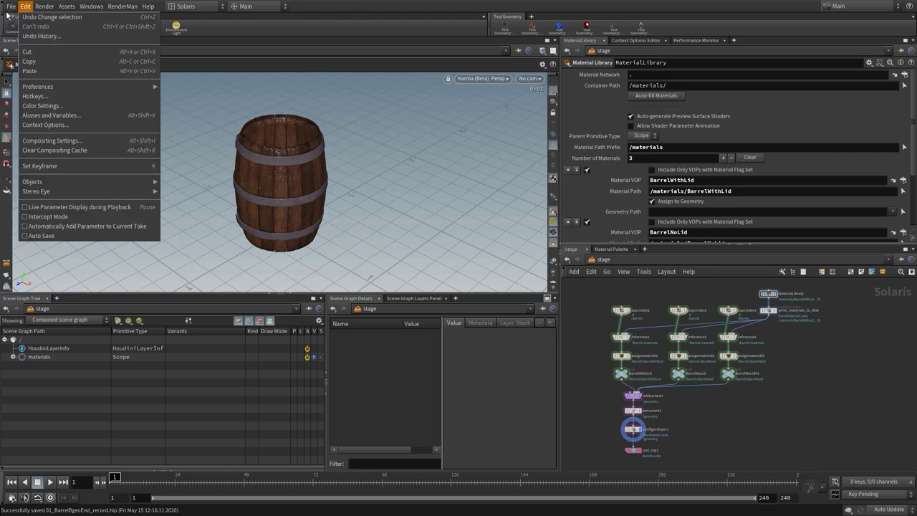
click(10, 19)
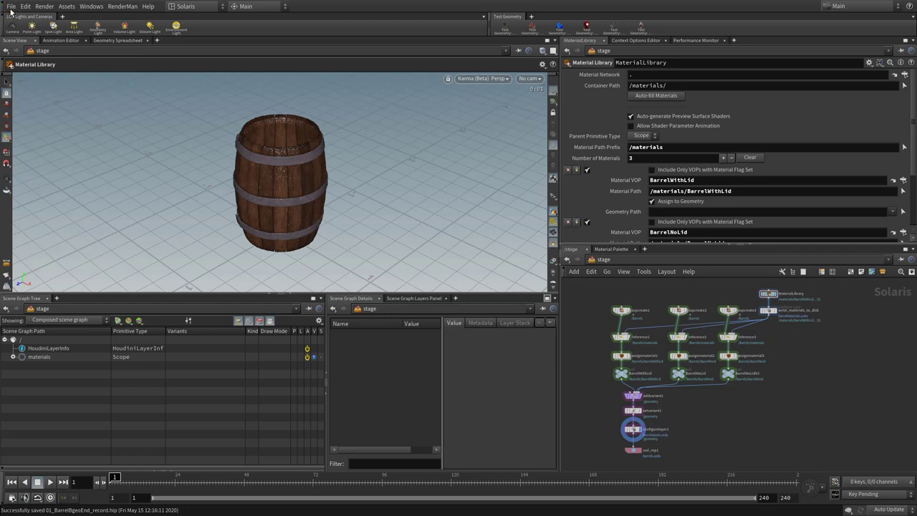
click(11, 5)
click(35, 73)
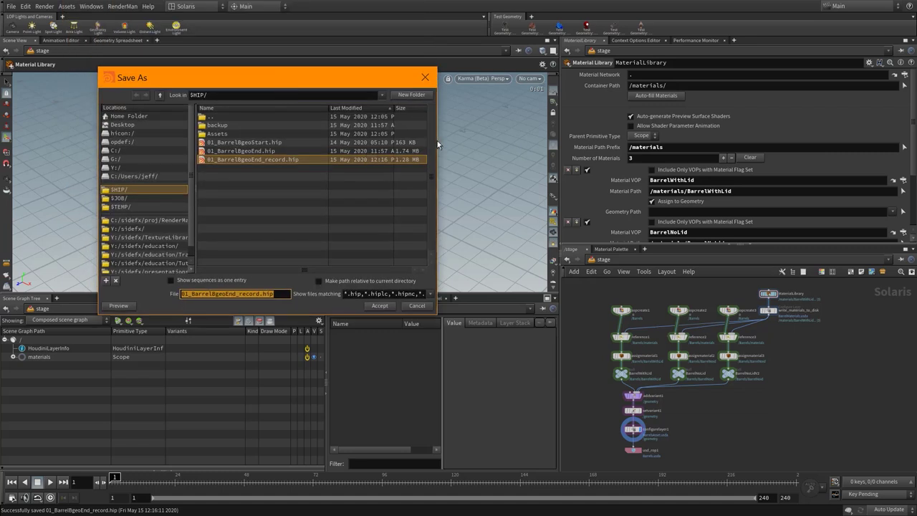
drag(436, 144, 609, 153)
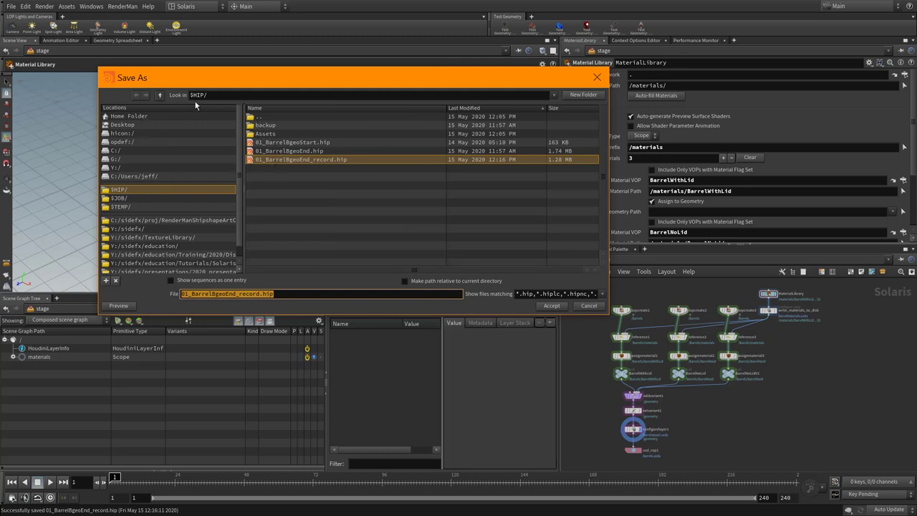
click(160, 97)
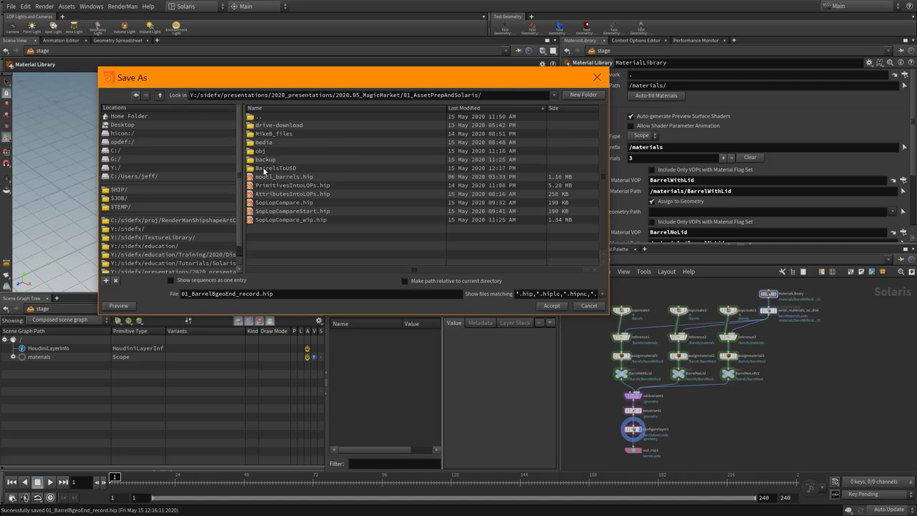
double_click(264, 169)
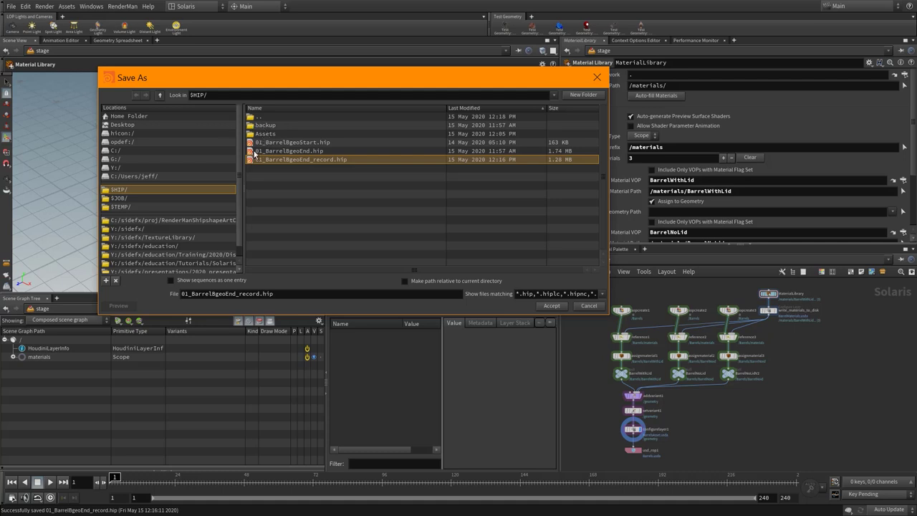
double_click(266, 134)
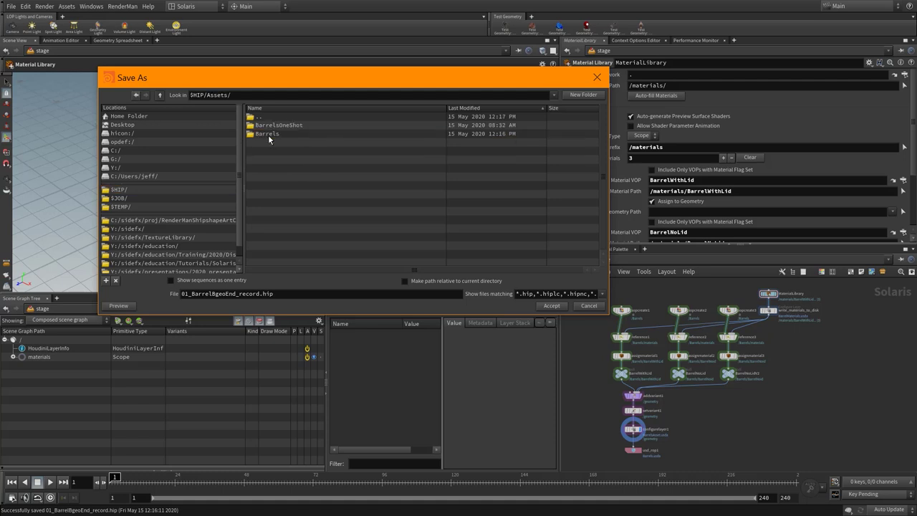
click(160, 95)
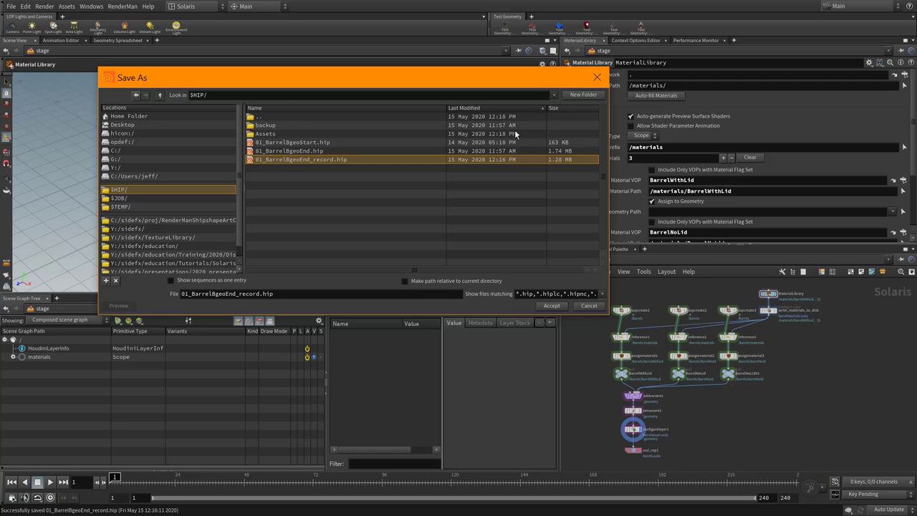
click(597, 76)
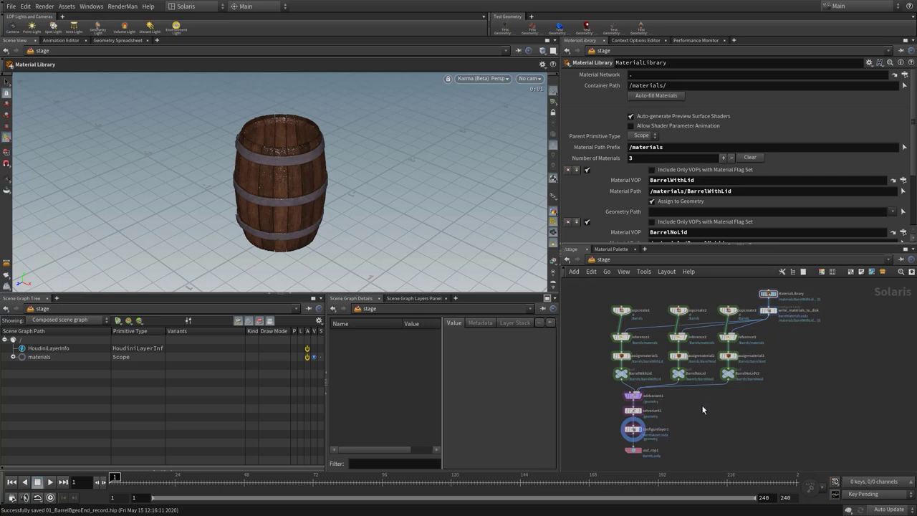
scroll(726, 406, up, 3)
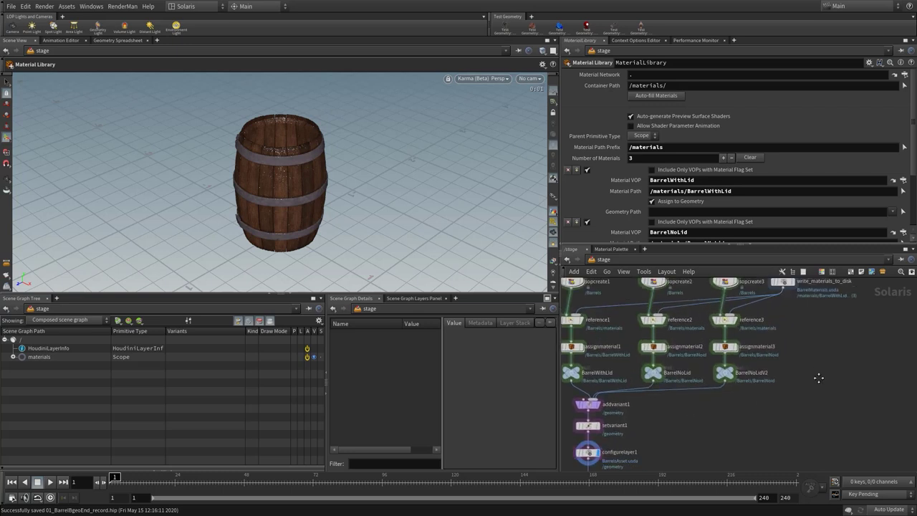
scroll(815, 390, down, 1)
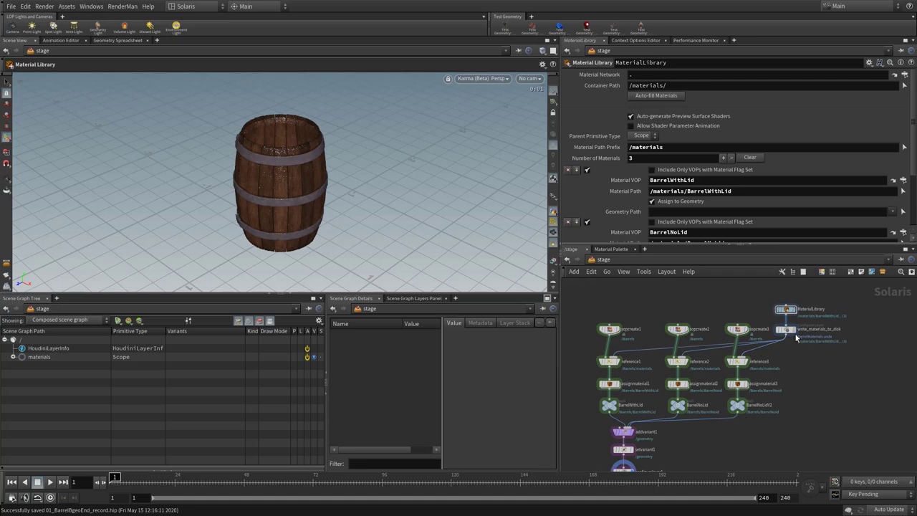
scroll(795, 334, up, 1)
scroll(796, 406, down, 2)
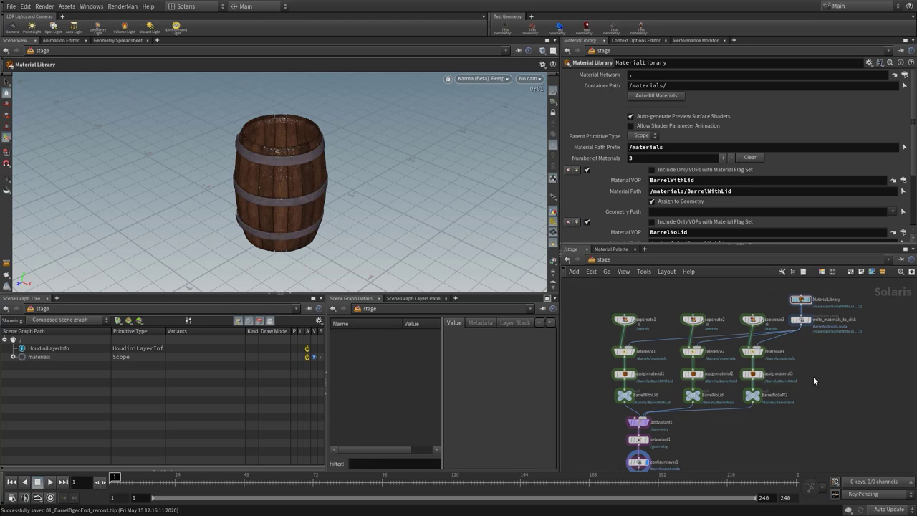
scroll(810, 347, up, 3)
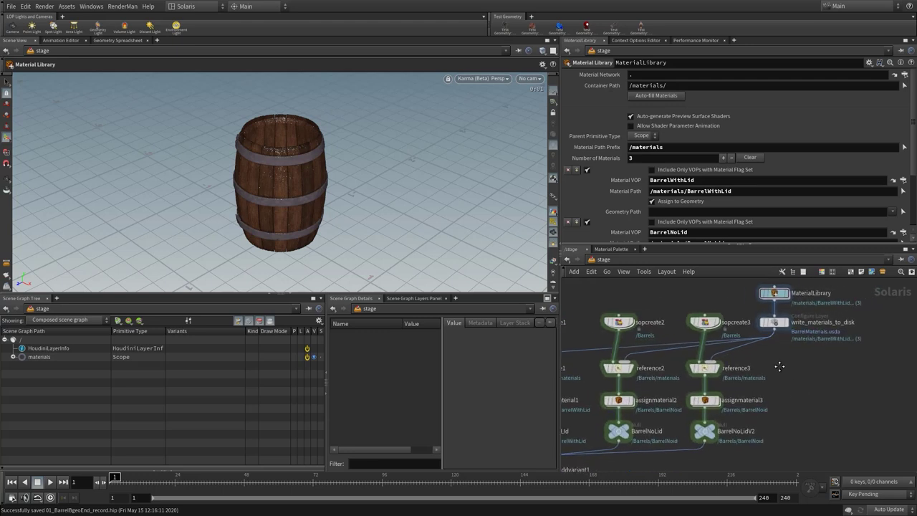
scroll(787, 366, down, 5)
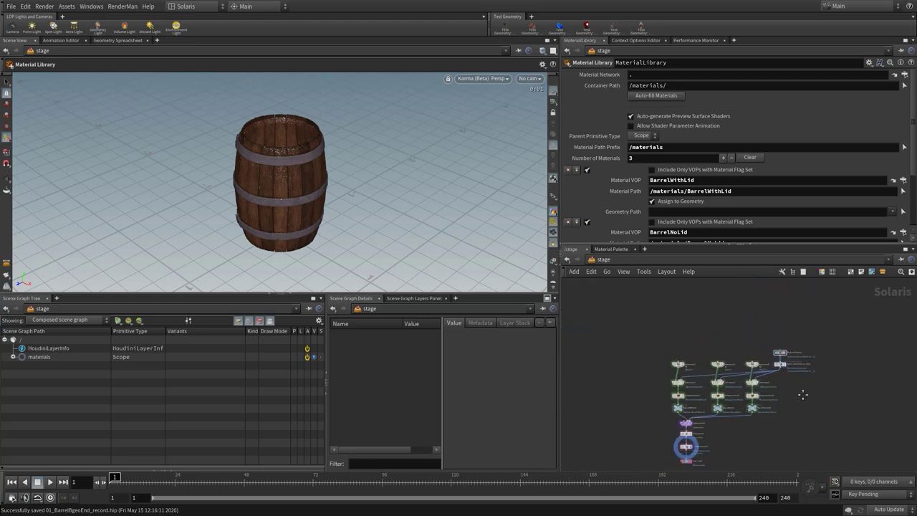
scroll(811, 394, up, 1)
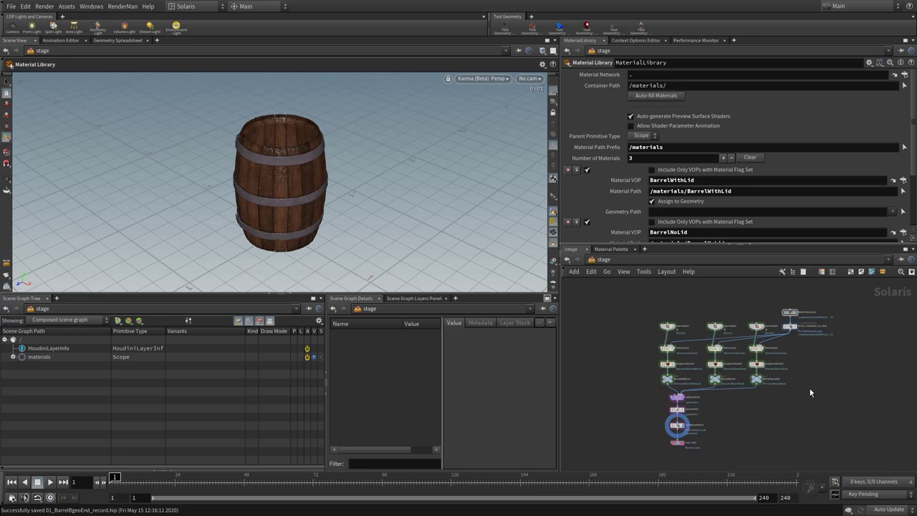
scroll(795, 347, up, 5)
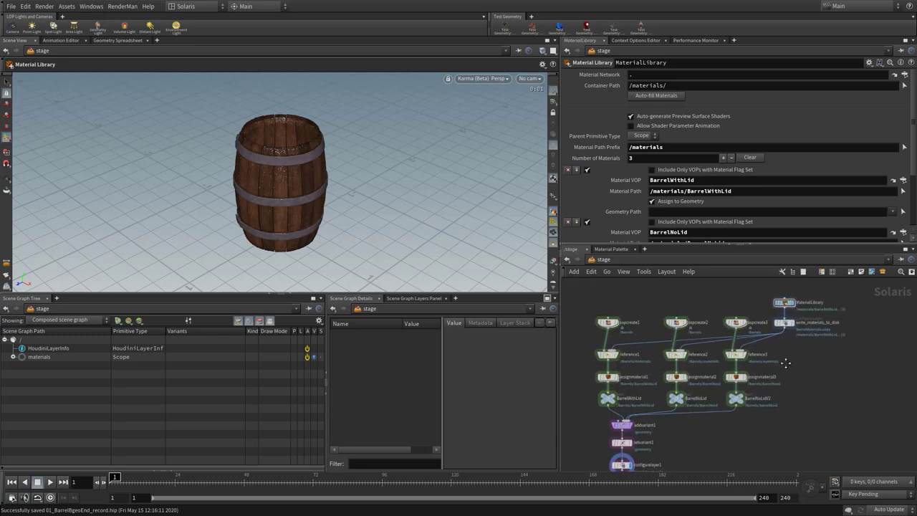
Add a Layer Break node beside the BarrelNoLidV2 branch and connect it to the output of write_materials_to_disk.
middle_drag(784, 370, 745, 380)
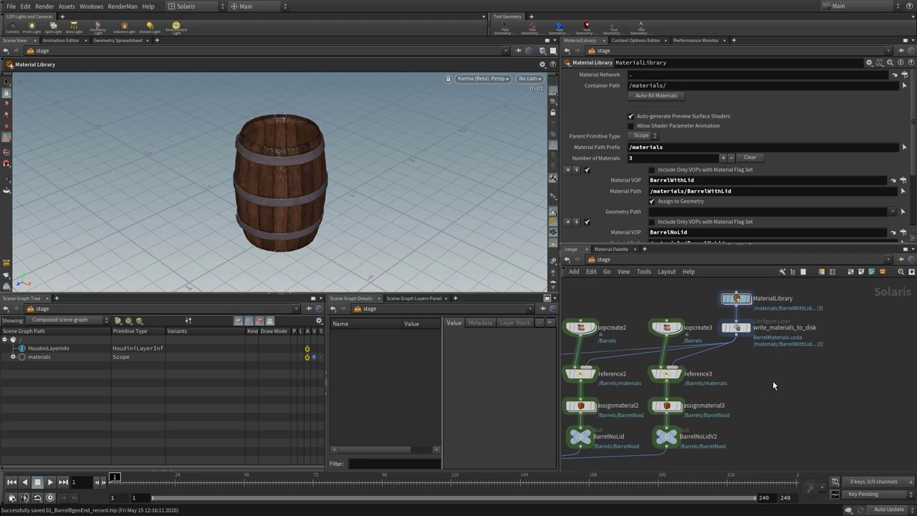
key(Tab)
text(la)
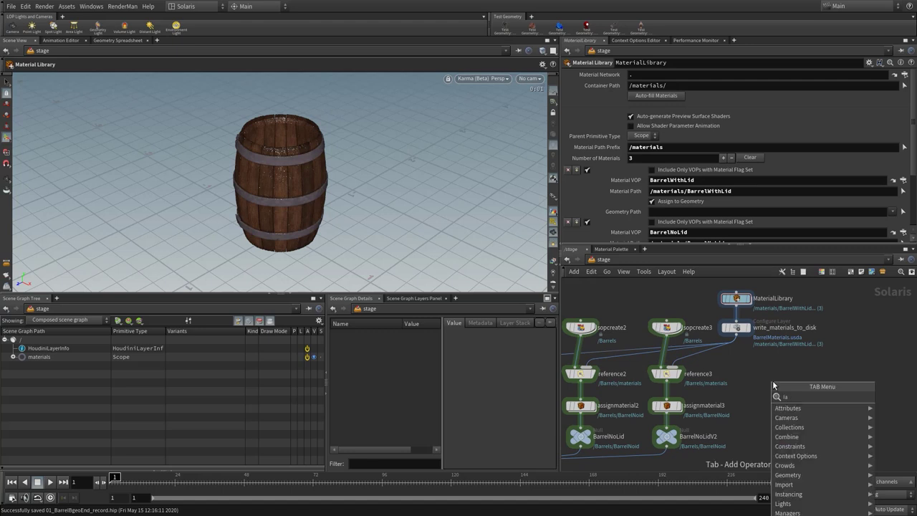
key(Return)
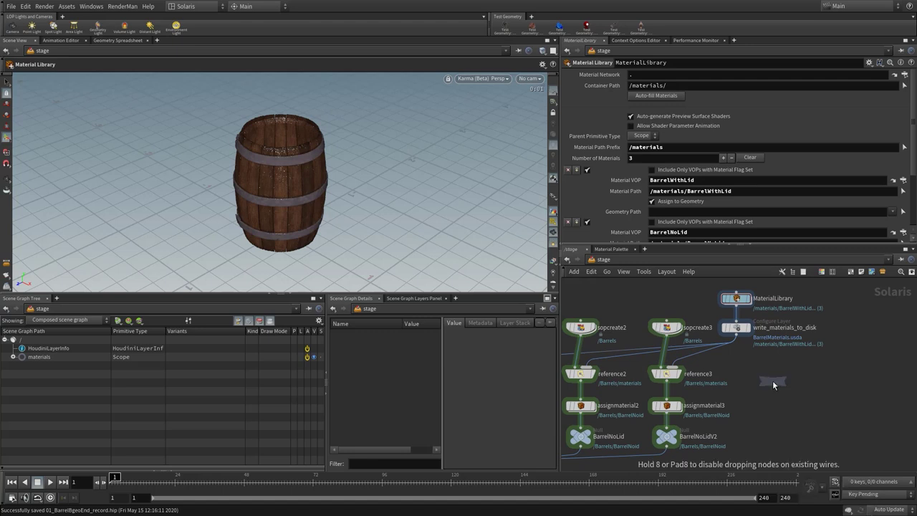
click(770, 361)
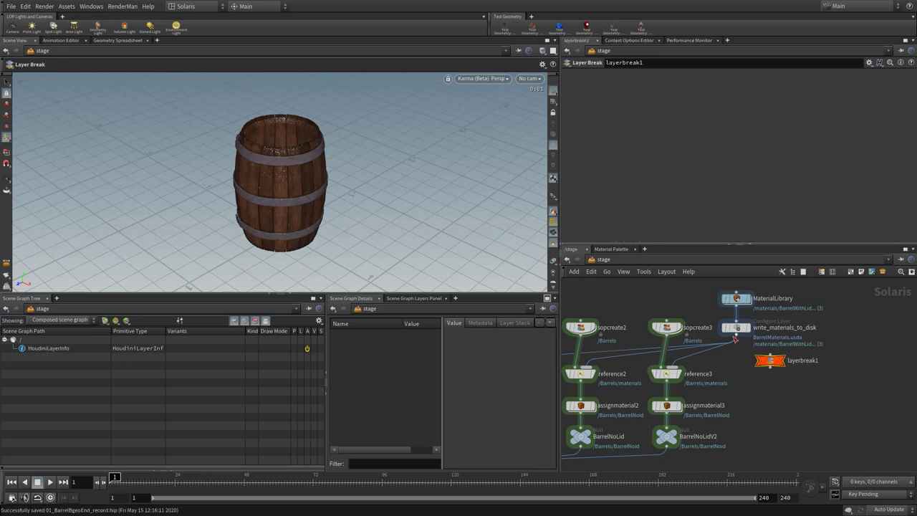
click(770, 354)
click(736, 334)
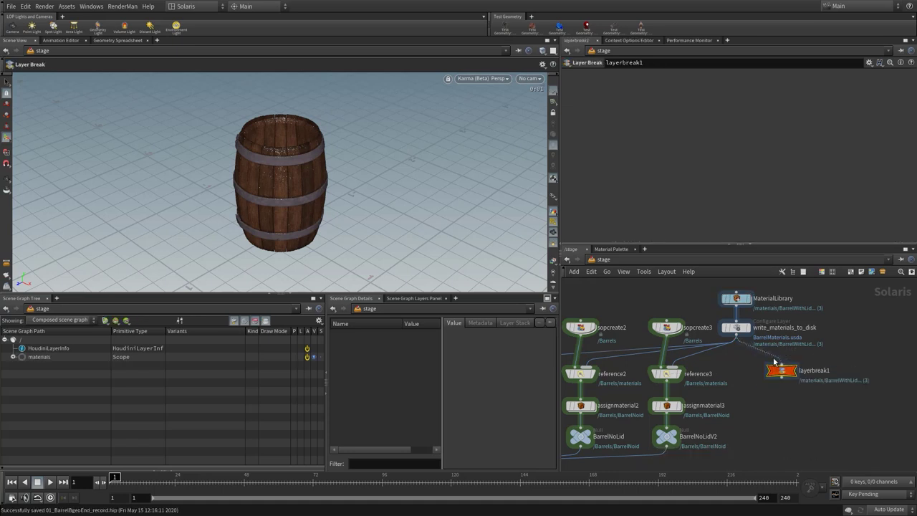
Add a Material Library node directly below the layer break and wire the layer break into it.
middle_drag(763, 370, 727, 411)
scroll(727, 411, down, 2)
key(Tab)
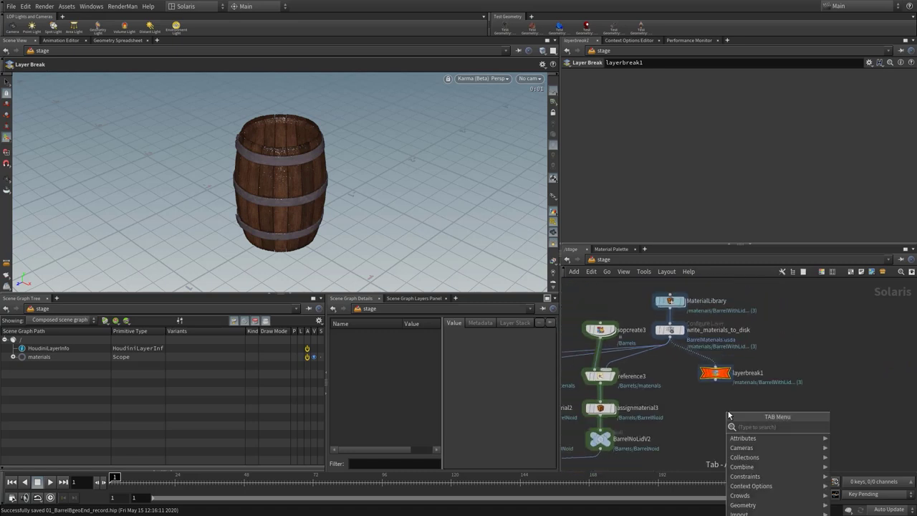
text(material)
key(Return)
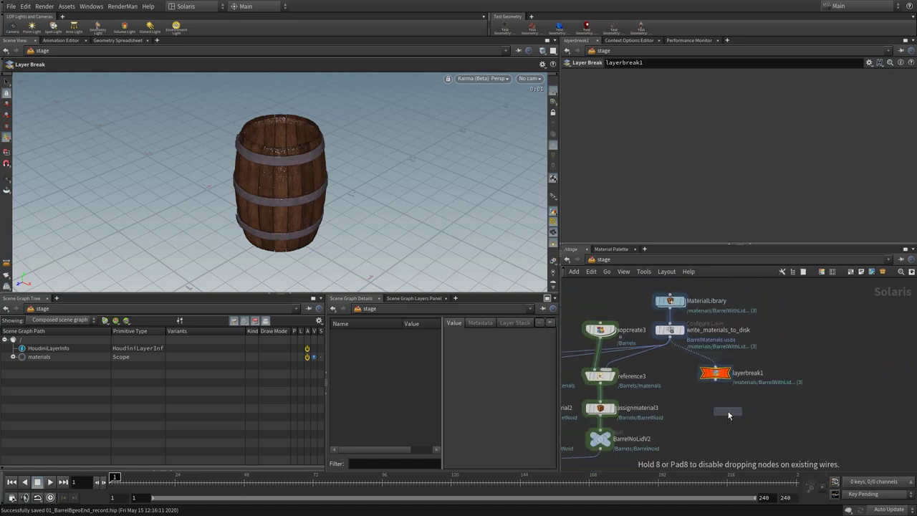
click(728, 412)
drag(729, 414, 717, 417)
click(715, 407)
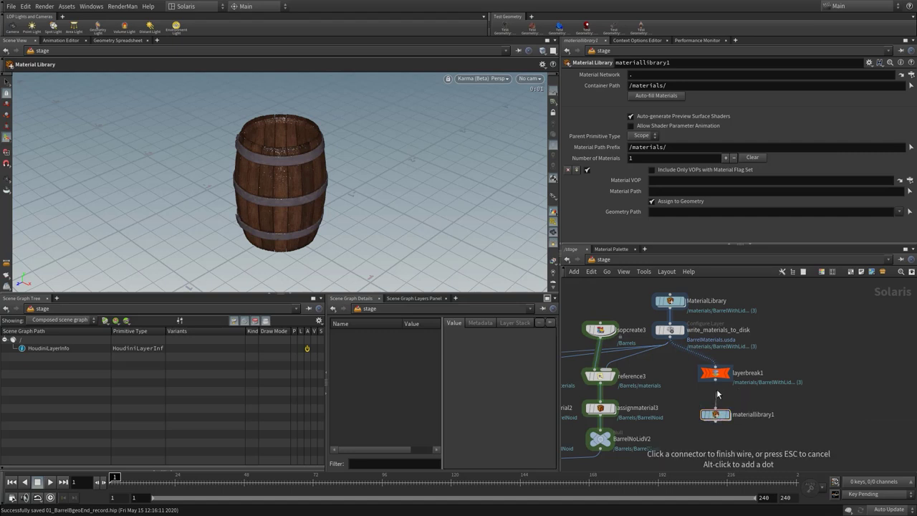
click(718, 386)
click(715, 406)
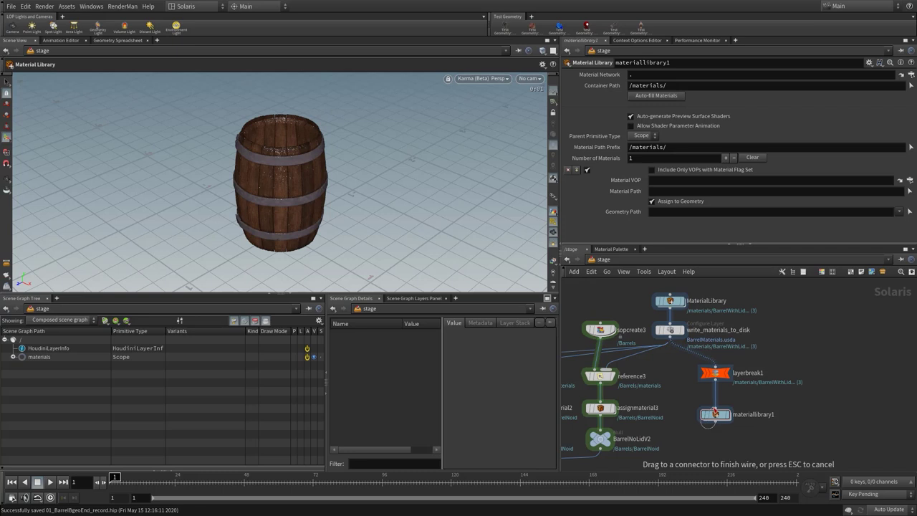
key(Escape)
drag(716, 414, 718, 402)
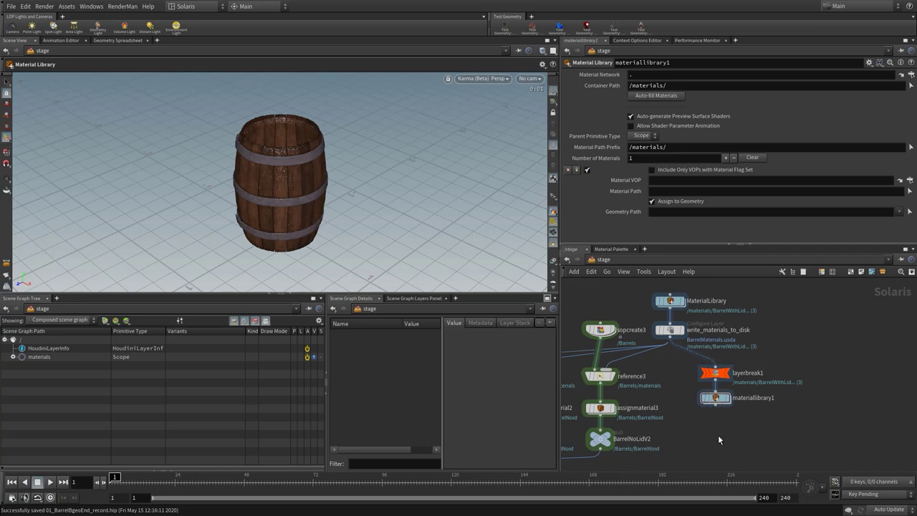
key(Tab)
text(usd)
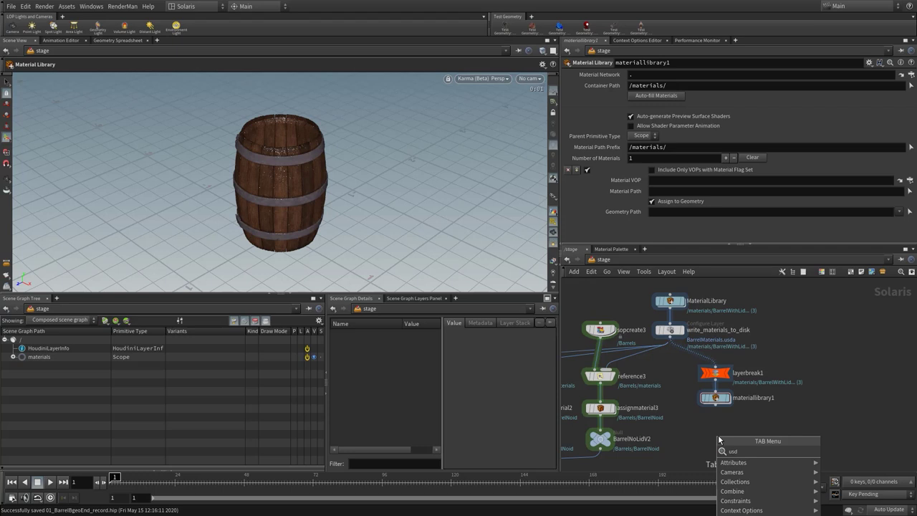
key(Escape)
Duplicate usd_rop1 next to the material branch and connect the copy to the output of the new Material Library.
scroll(681, 387, down, 3)
middle_drag(644, 445, 678, 387)
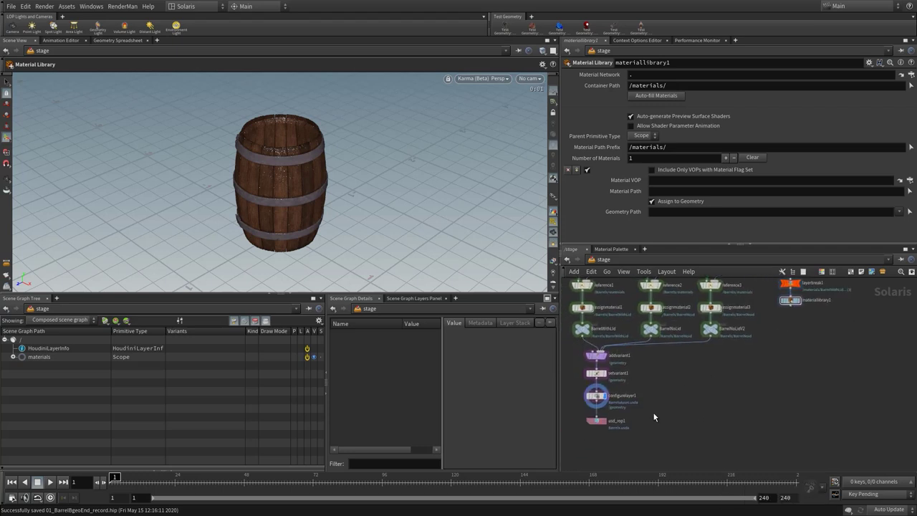
scroll(654, 417, up, 2)
alt+drag(589, 427, 831, 321)
middle_drag(831, 321, 763, 405)
scroll(763, 405, up, 3)
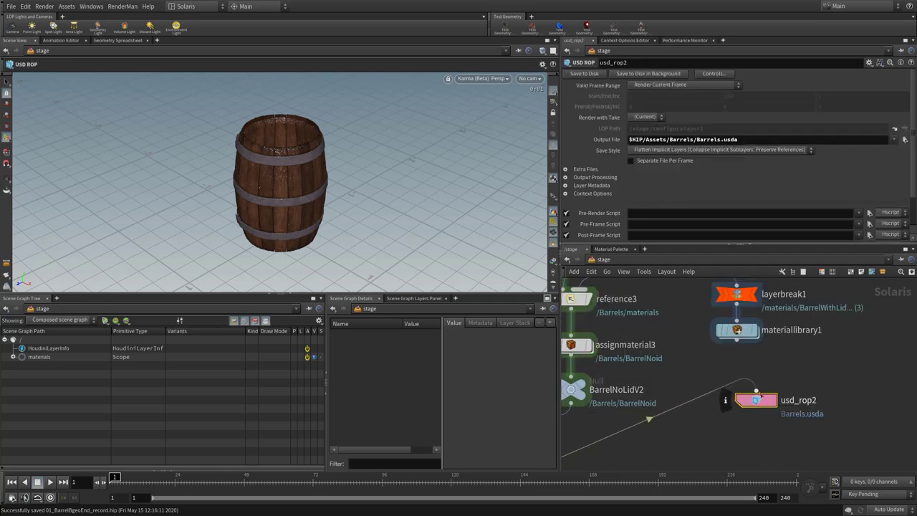
drag(755, 391, 737, 339)
drag(752, 403, 733, 378)
middle_drag(677, 333, 675, 397)
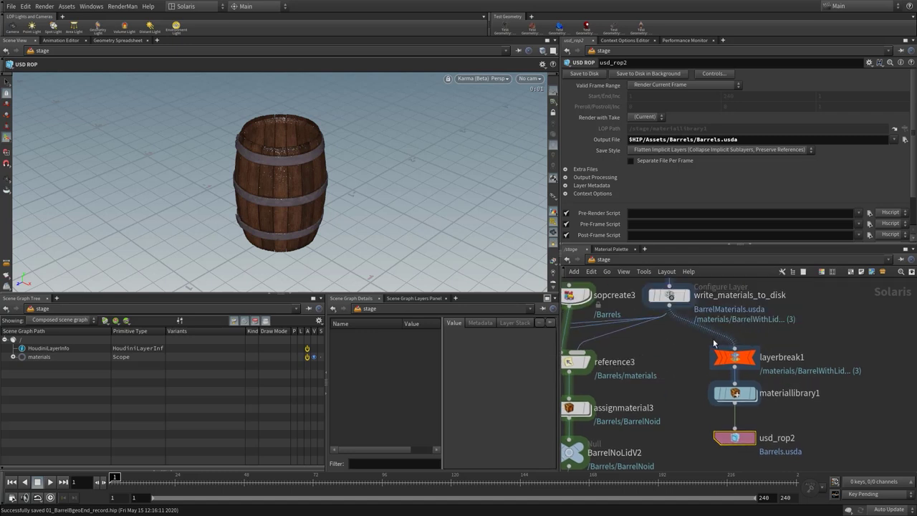
Set the copied USD ROP's output file to $HIP/Assets/Barrels/Materials/BarrelMaterials_cn245.usda, based on the write_materials_to_disk save path, and shift the node down.
click(673, 295)
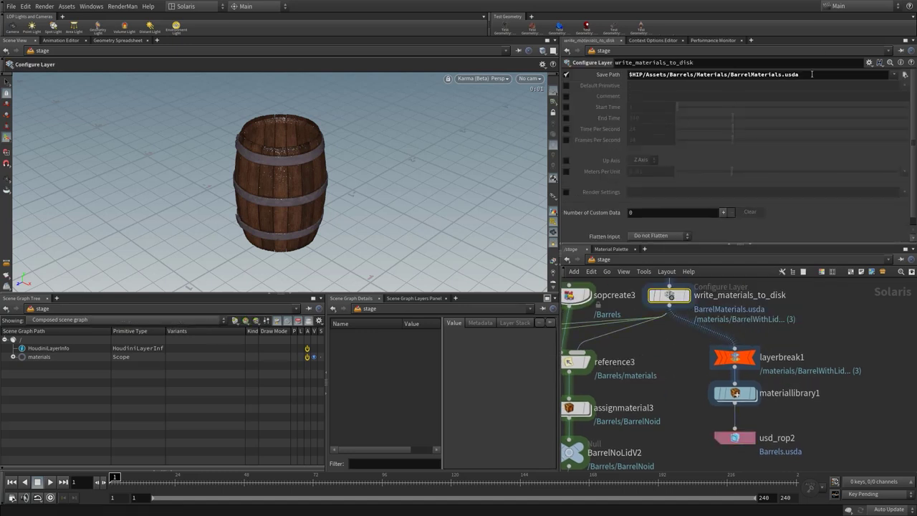
click(709, 75)
key(ctrl+c)
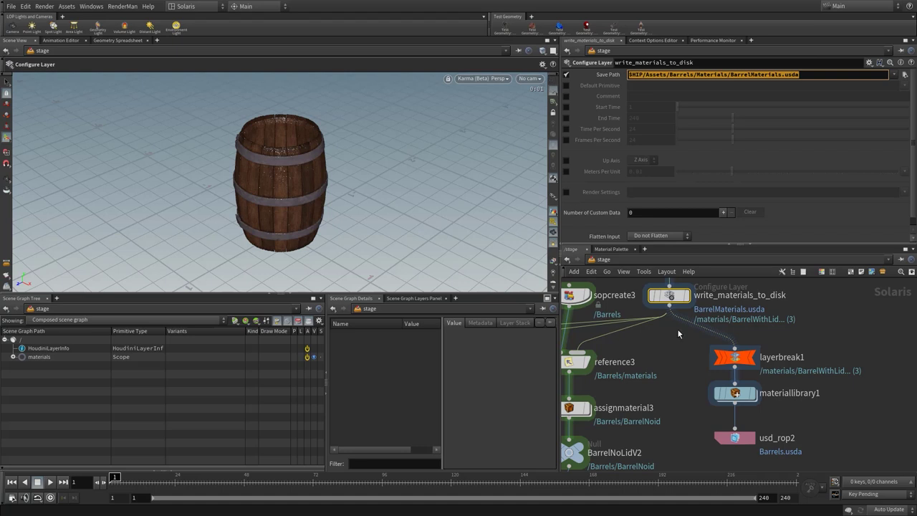
click(732, 439)
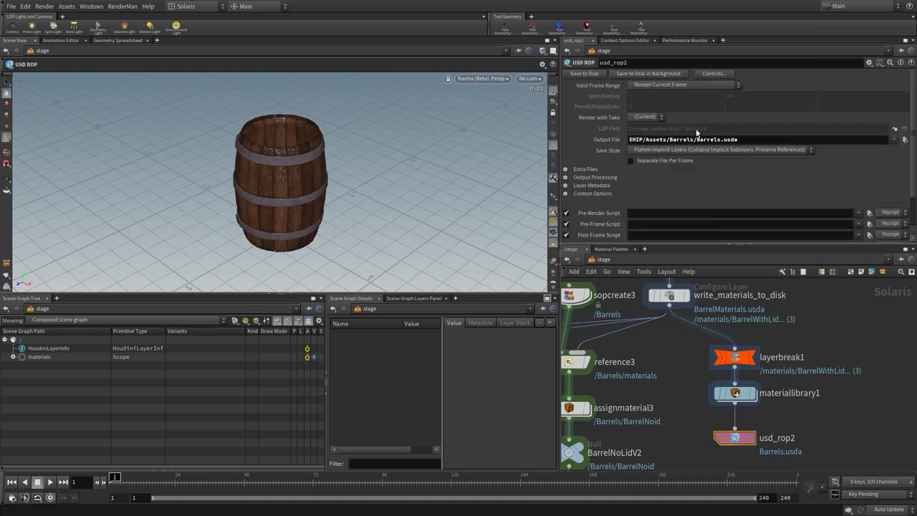
click(708, 139)
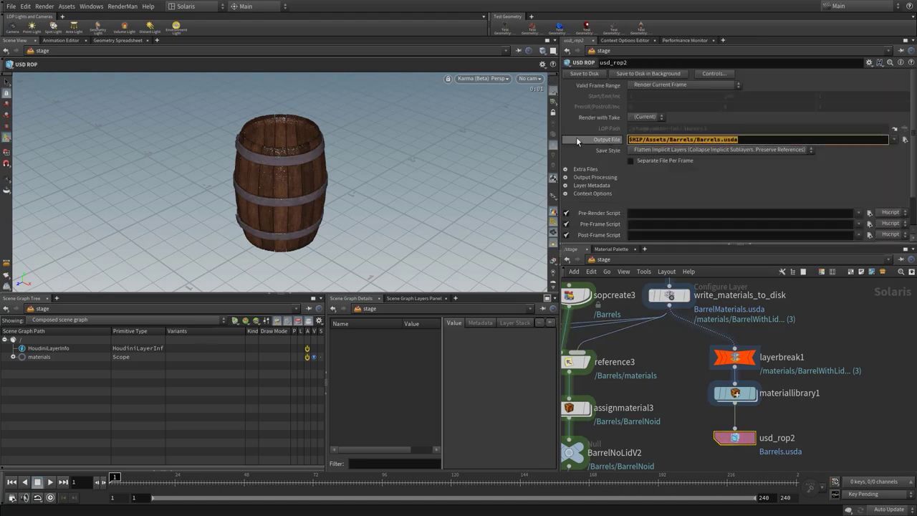
key(ctrl+v)
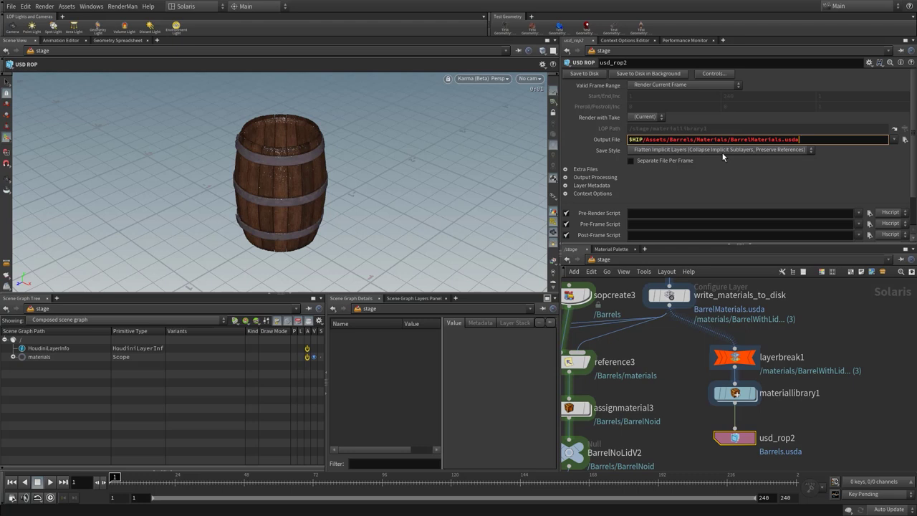
click(785, 139)
text(_cn)
text(24)
text(5)
key(Return)
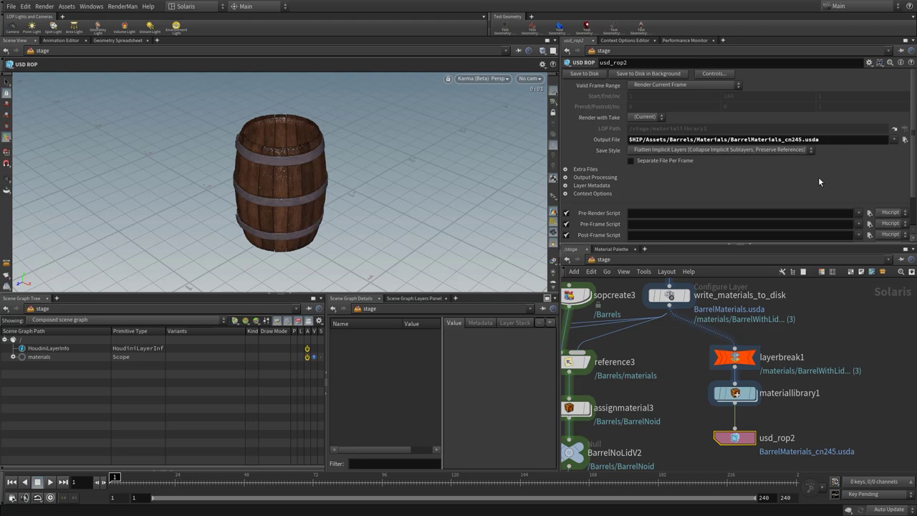
middle_drag(734, 440, 740, 410)
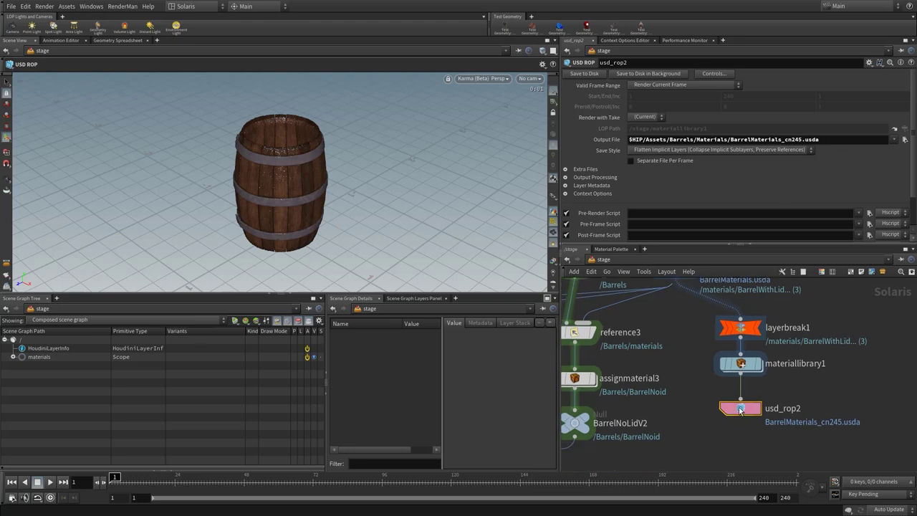
drag(740, 410, 740, 429)
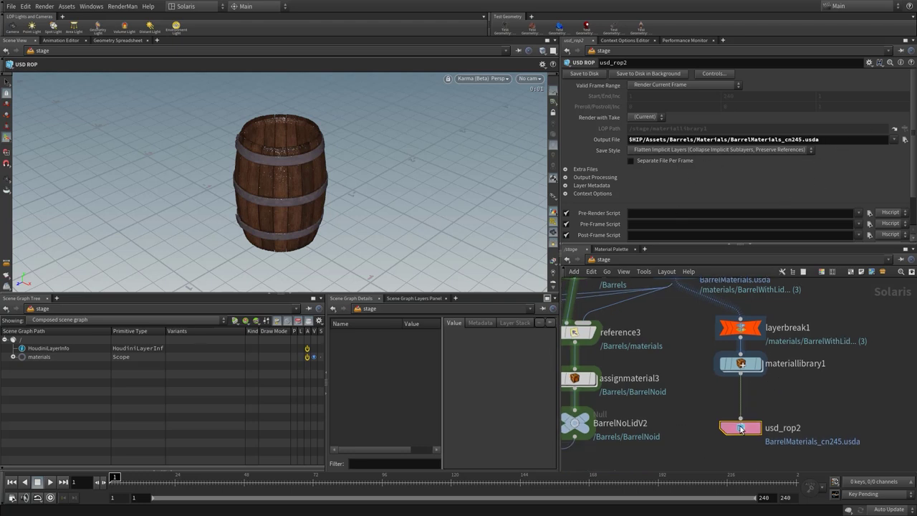
Display materiallibrary1 with its materials scope expanded in the scene graph, and enter the library's network.
click(757, 367)
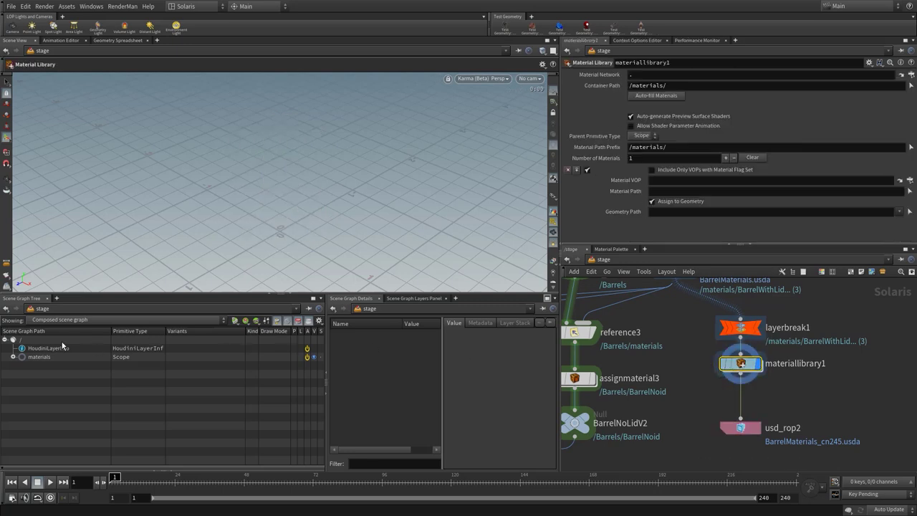
click(13, 356)
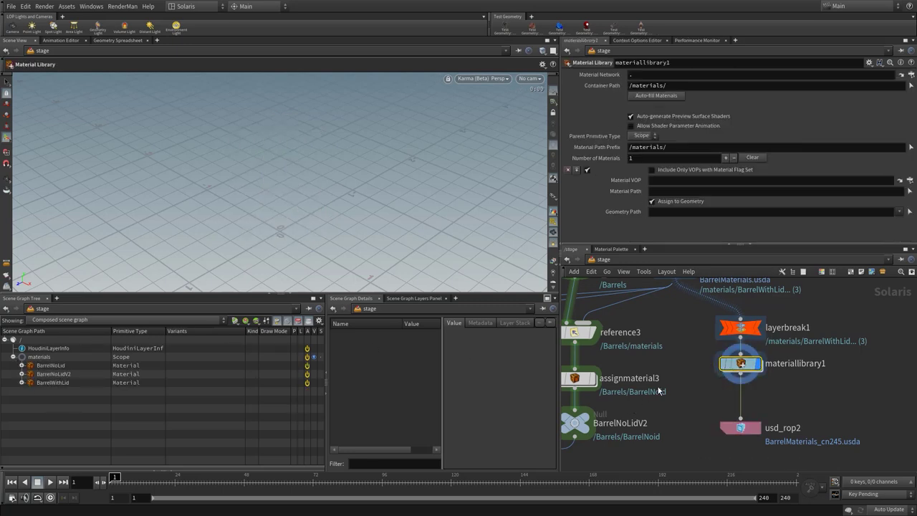
double_click(743, 366)
key(Tab)
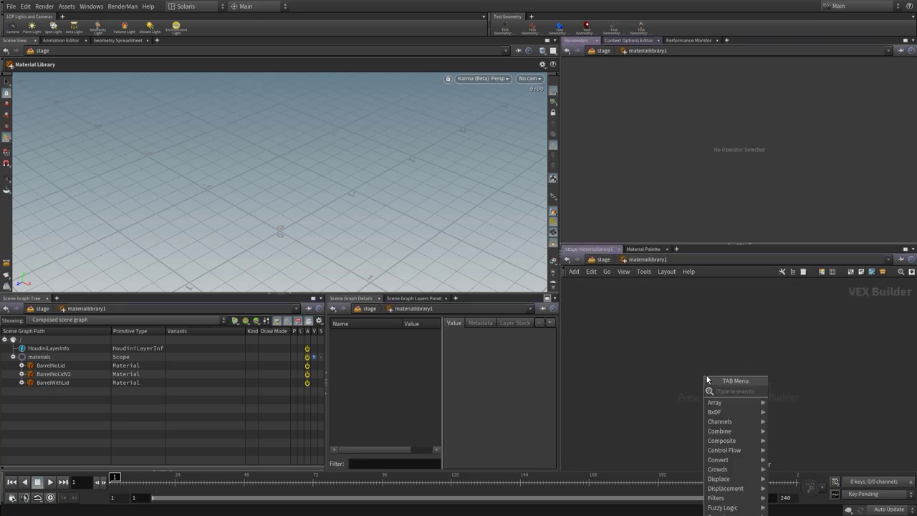
text(pr)
key(Return)
click(706, 375)
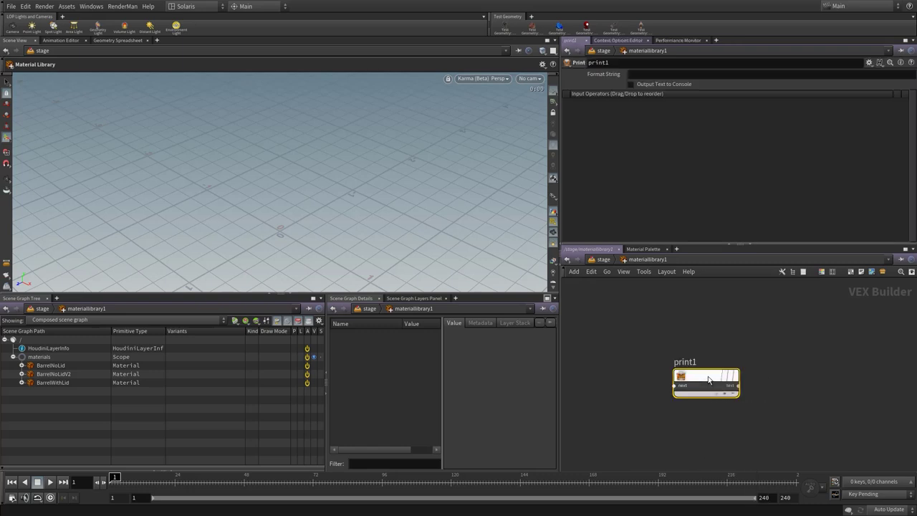
key(Delete)
Add a Principled Shader named foobar inside the new Material Library and return to the stage network.
key(Tab)
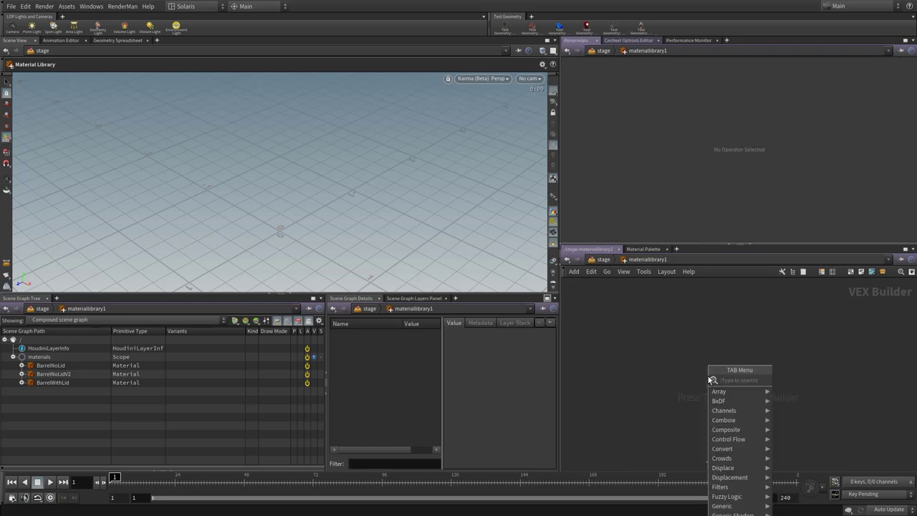
text(princi)
key(Return)
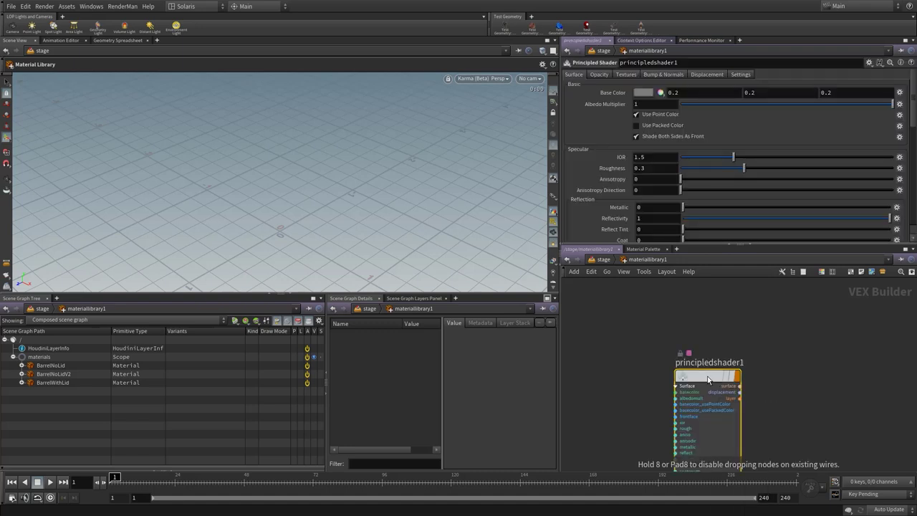
click(695, 317)
double_click(696, 302)
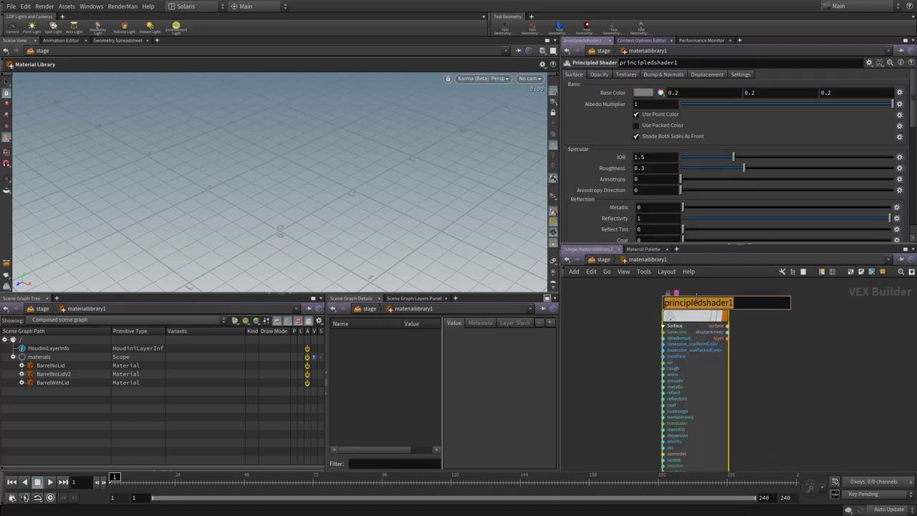
text(foobar)
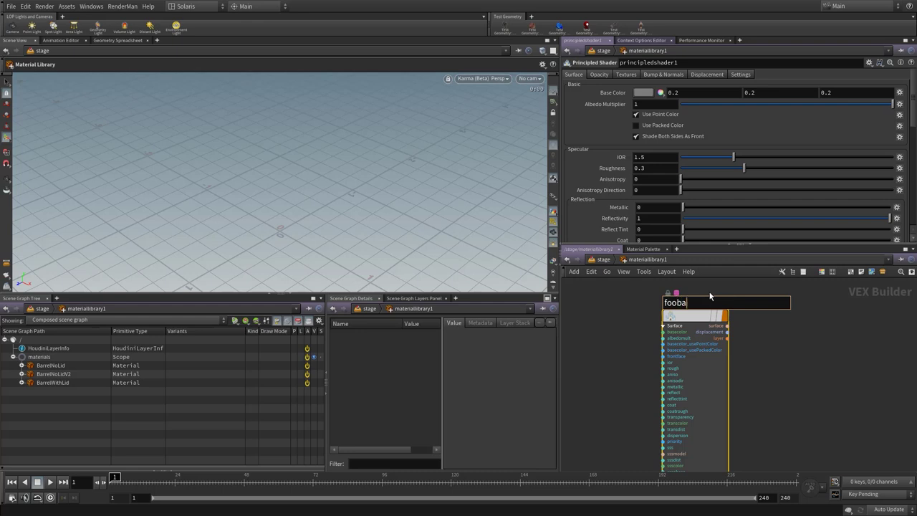
key(Return)
key(u)
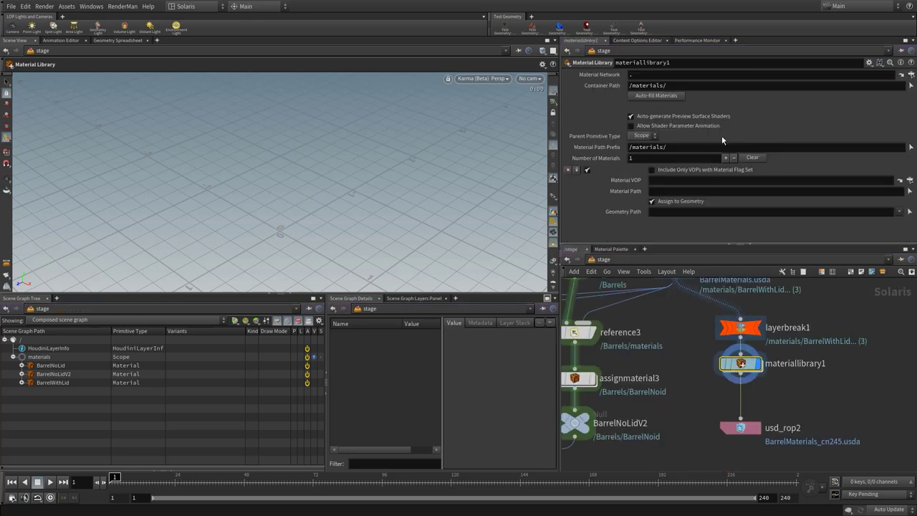
Auto-fill the materials of materiallibrary1 from its shader network and space out the library and USD ROP nodes.
click(650, 97)
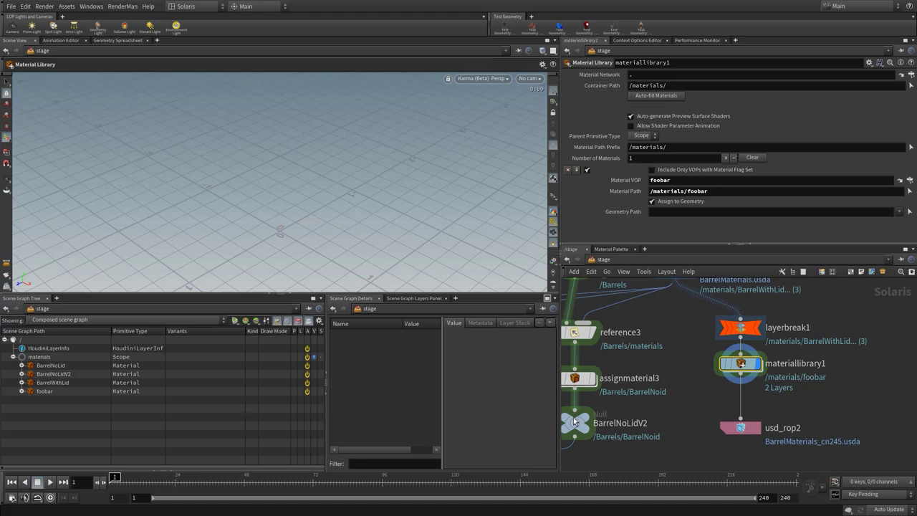
mouse_move(730, 428)
mouse_down()
mouse_move(745, 428)
mouse_move(712, 437)
mouse_move(722, 436)
mouse_up()
scroll(745, 426, up, 2)
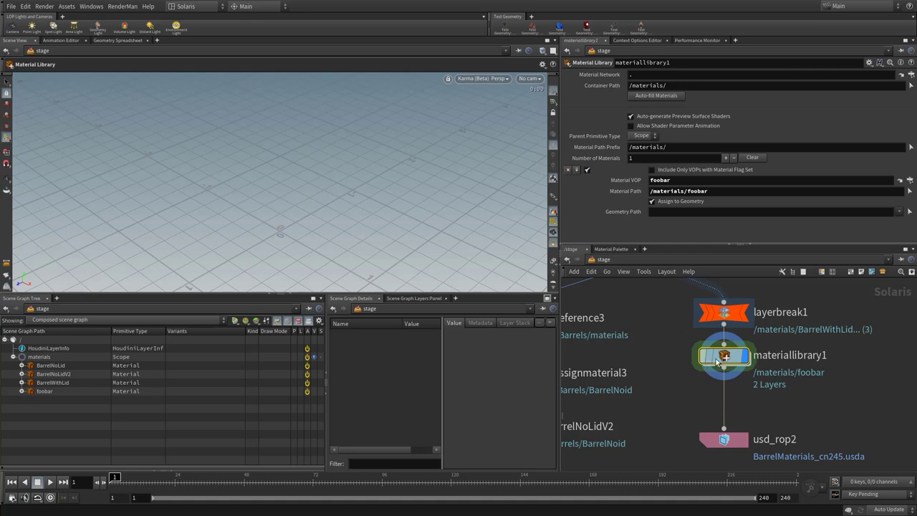
drag(717, 360, 724, 364)
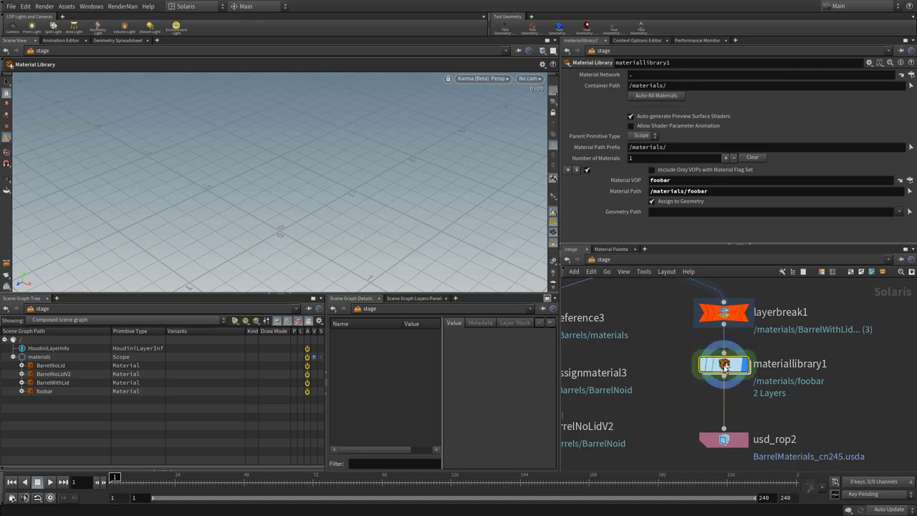
middle_drag(757, 398, 740, 371)
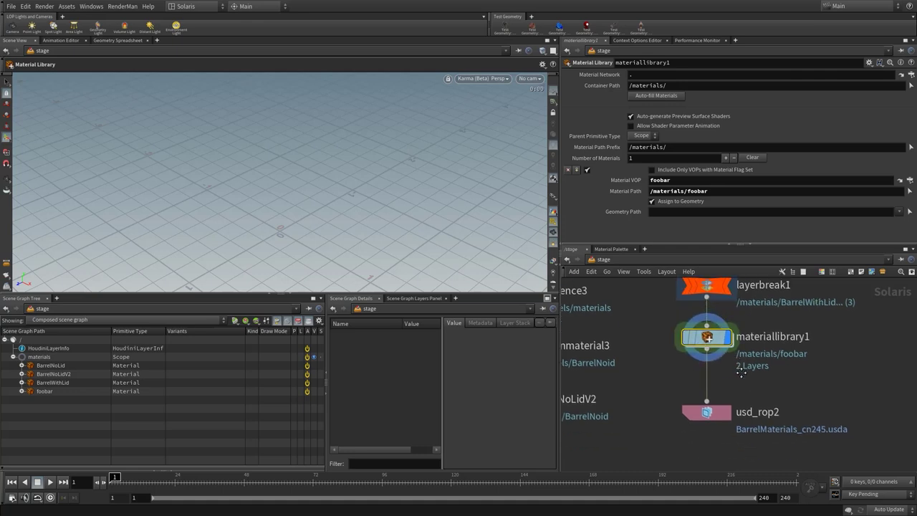
Inspect the active layer of materiallibrary1, reading through the foobar material's USD definitions in an enlarged window, and close it.
right_click(713, 344)
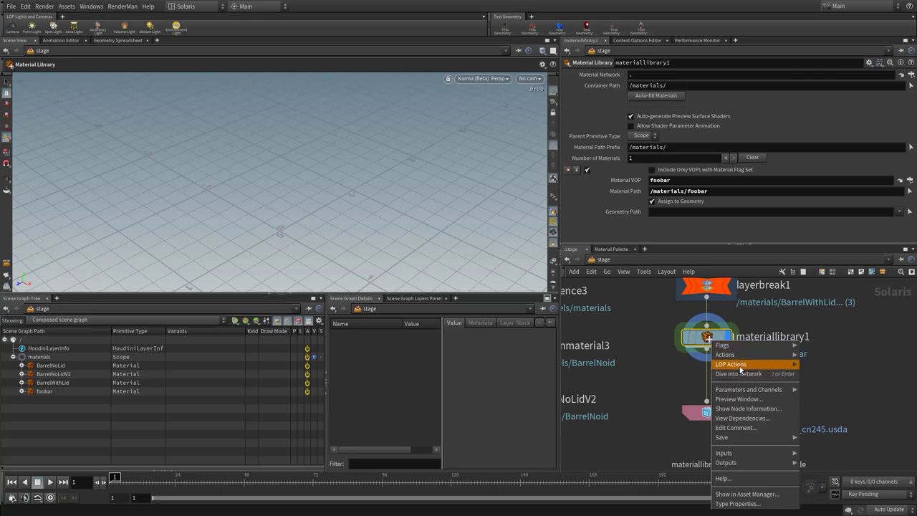
mouse_move(747, 369)
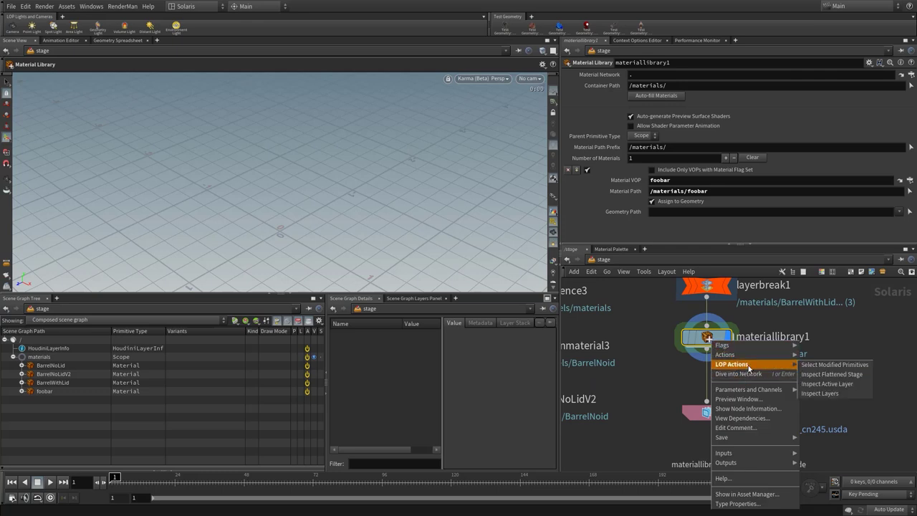
click(844, 384)
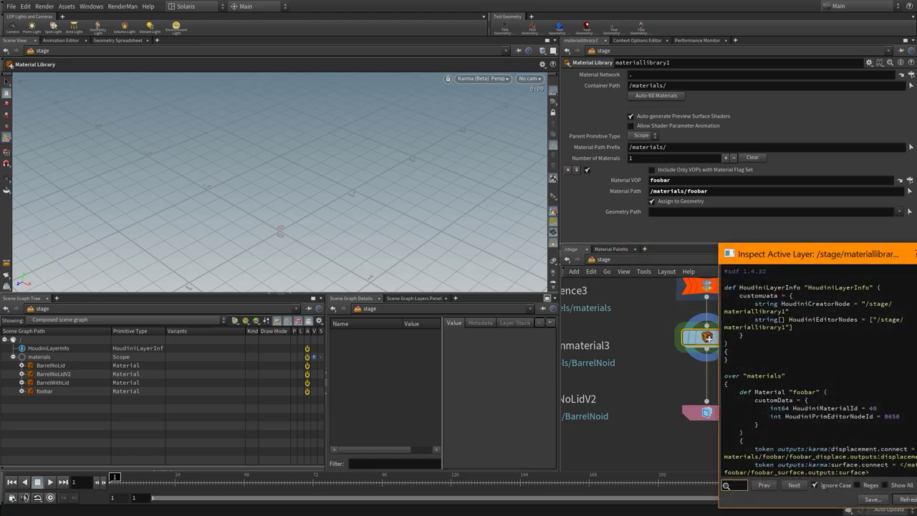
drag(792, 261, 346, 95)
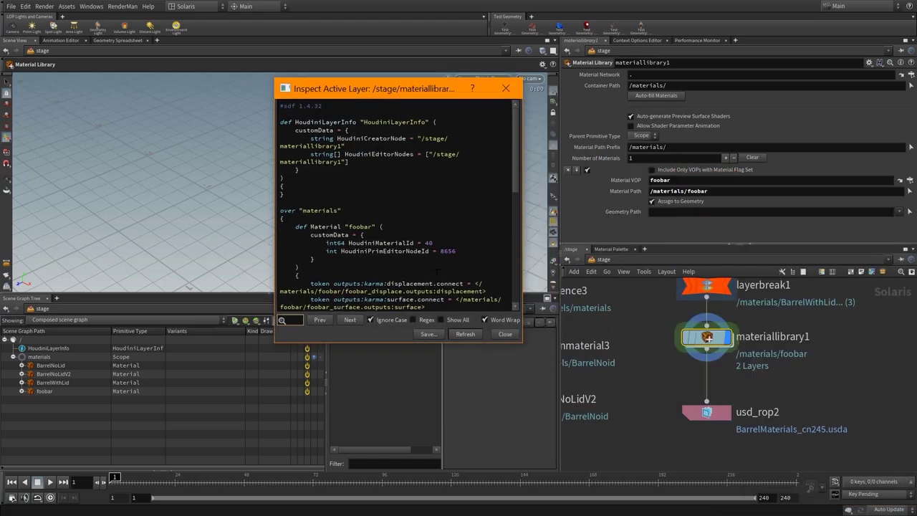
drag(523, 342, 587, 418)
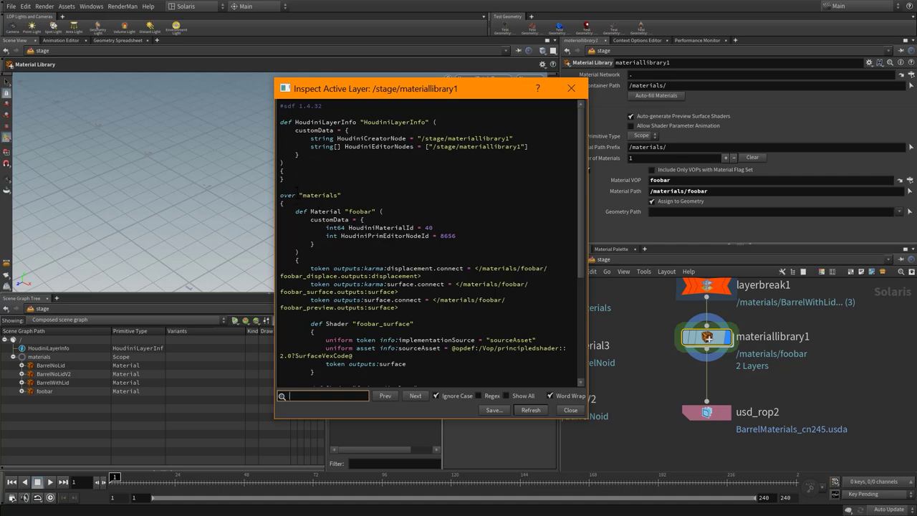
scroll(402, 275, down, 7)
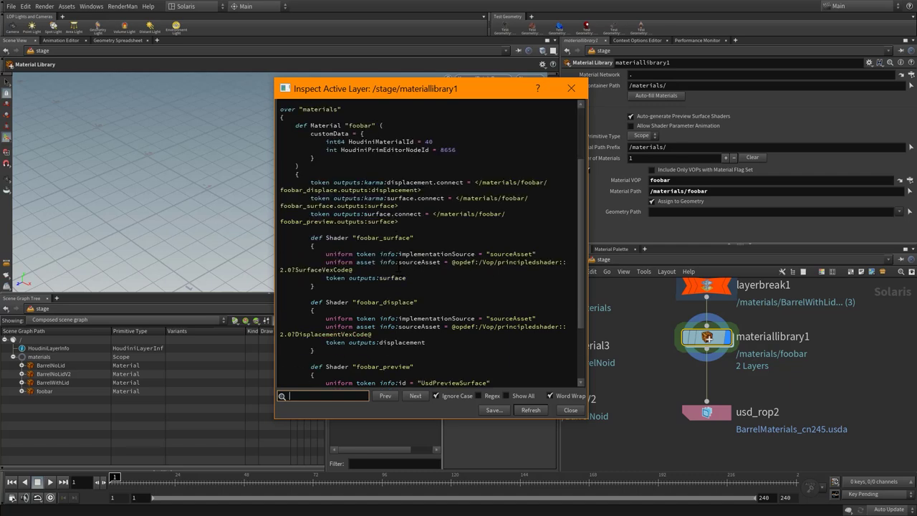
scroll(405, 280, up, 7)
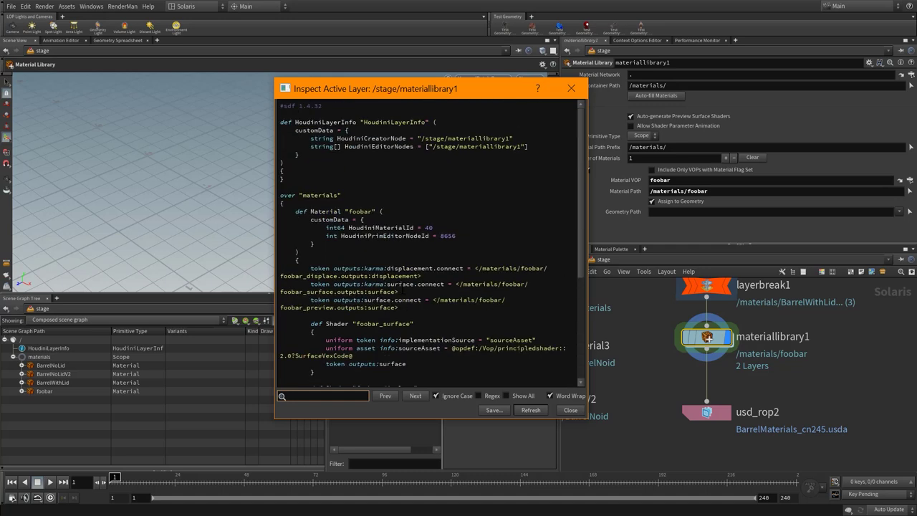
scroll(397, 276, down, 4)
scroll(397, 276, up, 4)
click(571, 88)
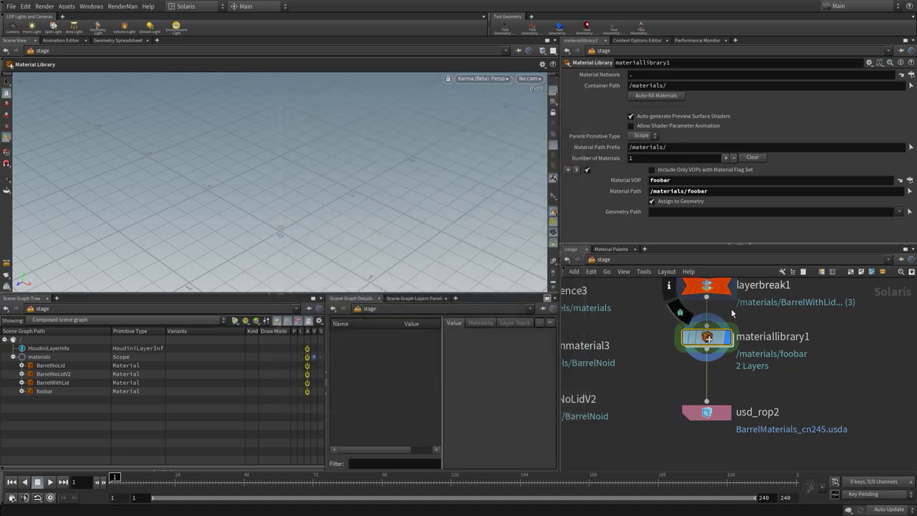
Insert an Attribute Wrangle between materiallibrary1 and usd_rop2 and set its primitives to /materials/foobar.
middle_drag(738, 373, 739, 358)
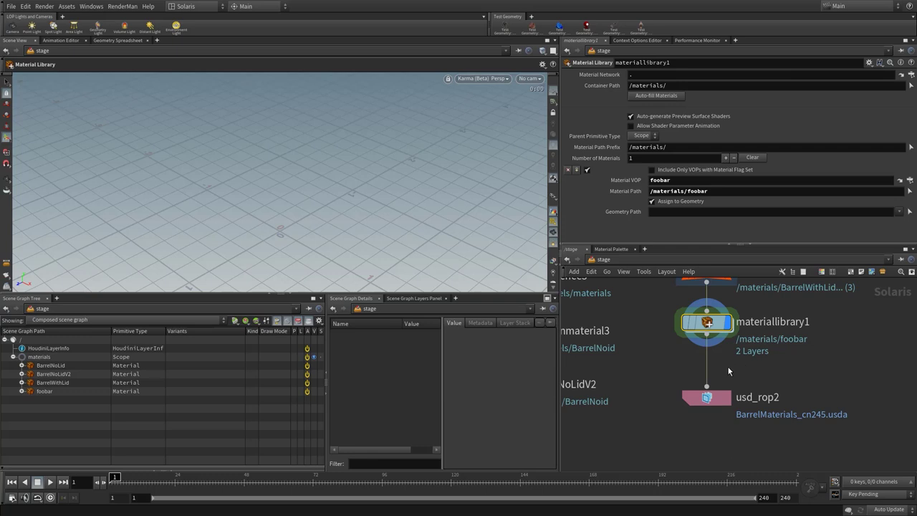
key(Tab)
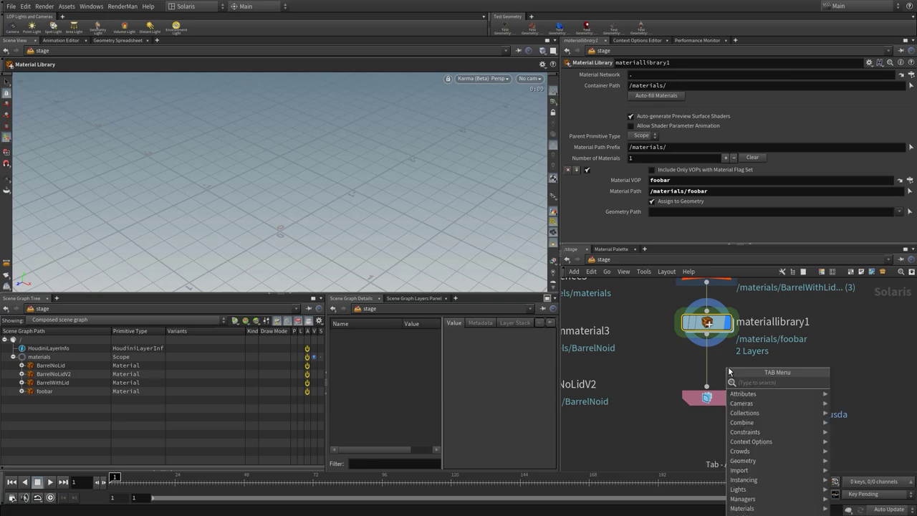
text(attwran)
key(Return)
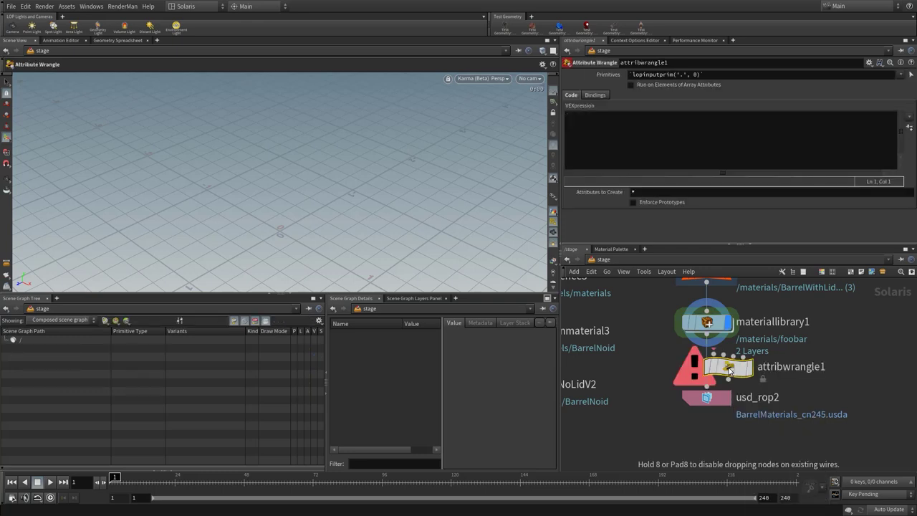
click(729, 368)
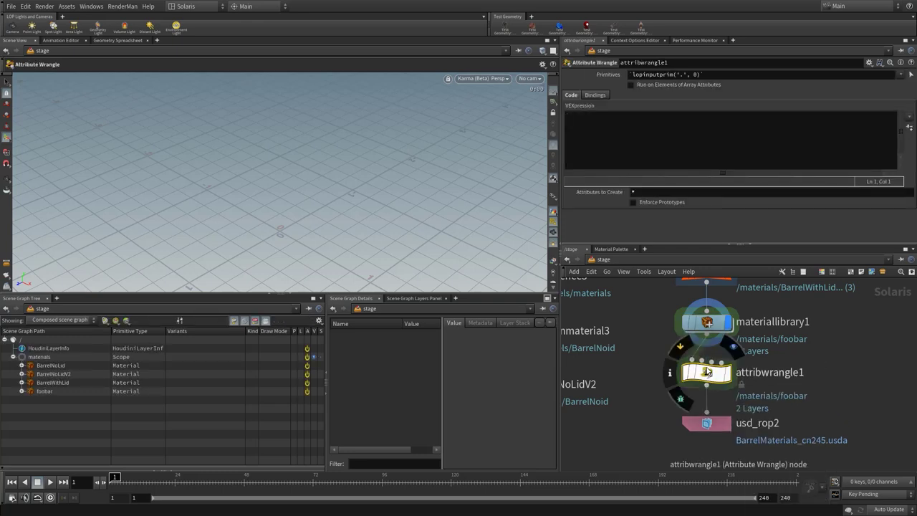
click(41, 390)
click(657, 120)
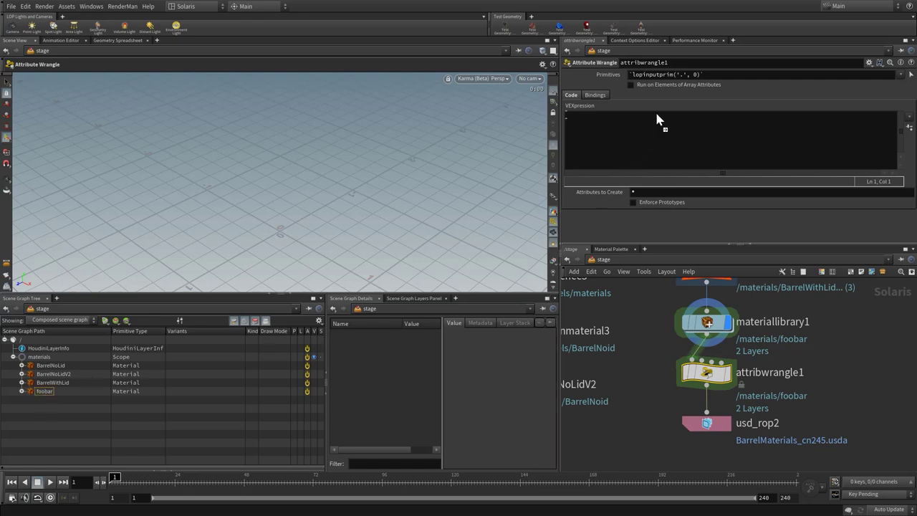
click(665, 74)
text(/materials/foobar)
Write the wrangle expression s@note_mytiketnumber45 = "Added additional material for new barrel simulation"; and apply it.
click(602, 130)
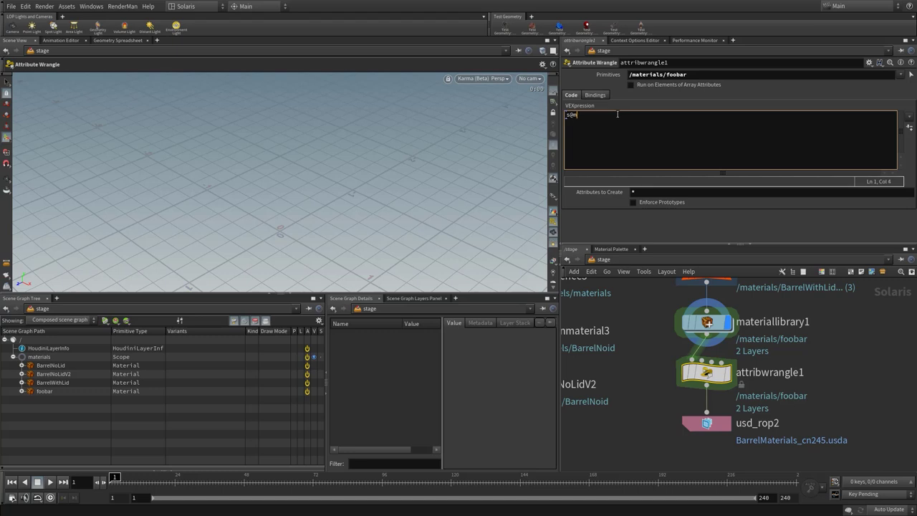
text(s@note_myt)
text(= "ADded a)
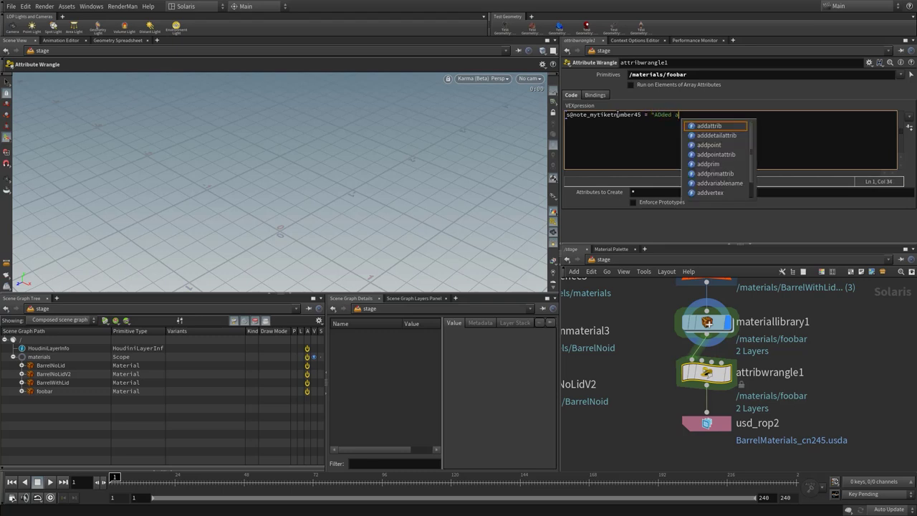
key(BackSpace)
key(BackSpace)
key(BackSpace)
key(BackSpace)
key(BackSpace)
key(BackSpace)
text(dded )
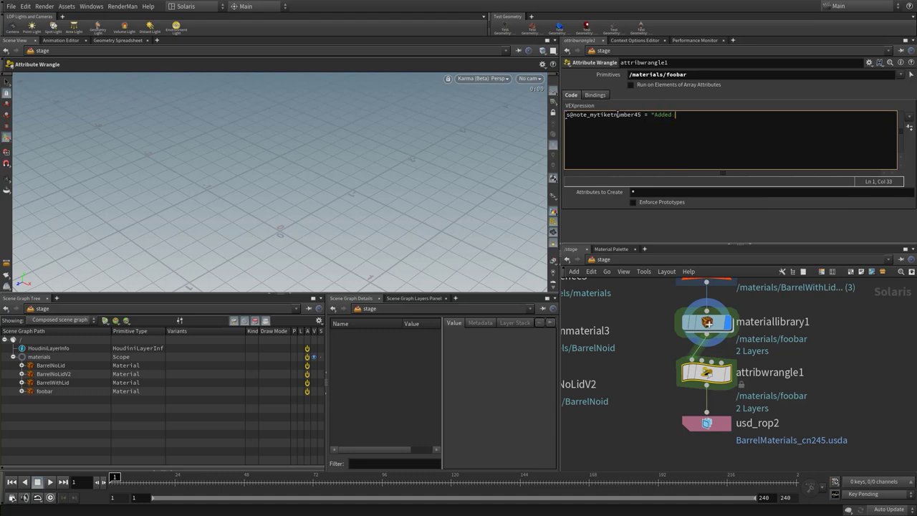
text(additional material for new barrel simulation:)
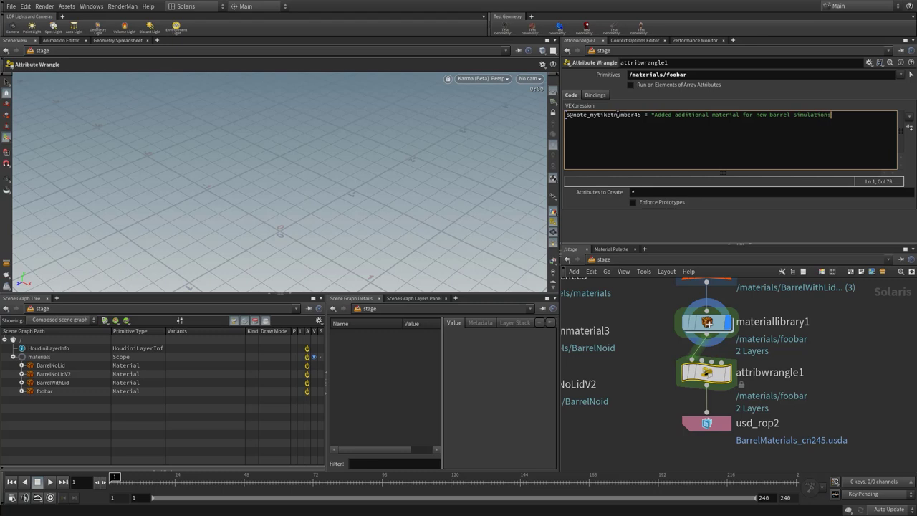
key(BackSpace)
text(";)
click(659, 335)
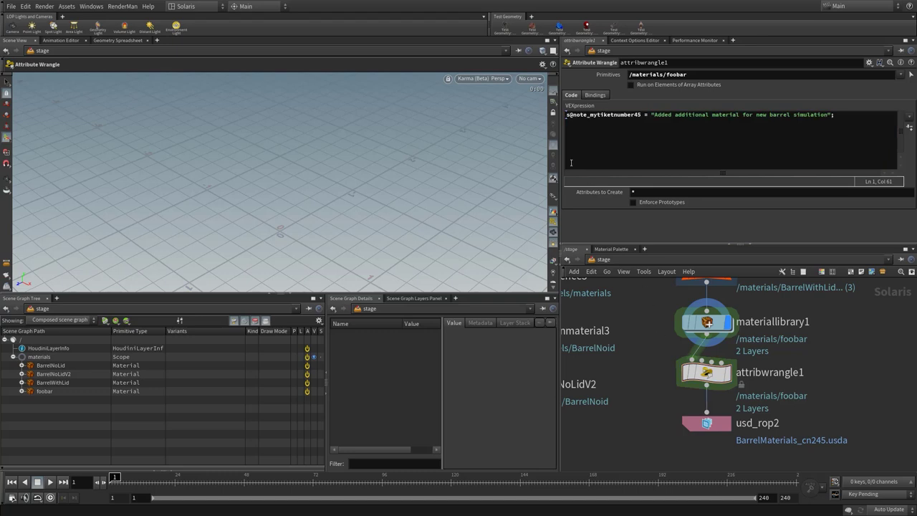
Examine the note attribute's full value on the foobar material in the scene graph details, widening the columns as needed.
click(46, 391)
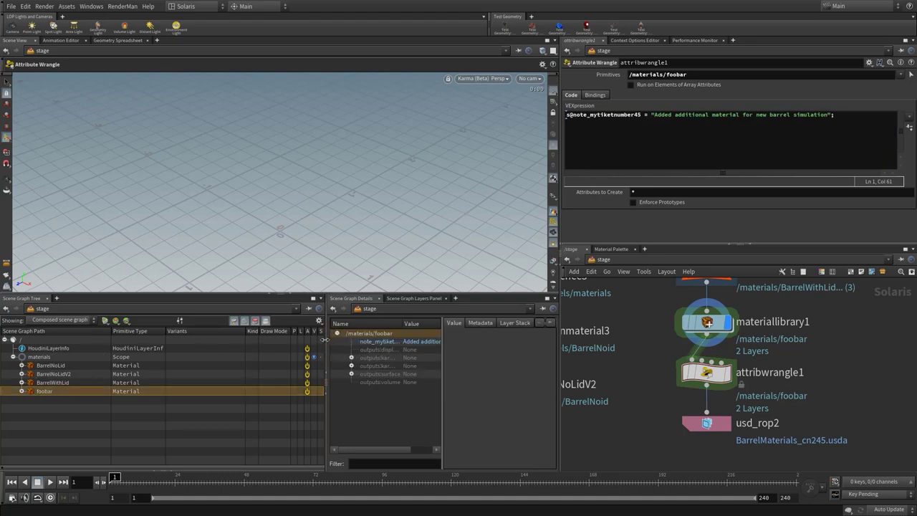
drag(324, 340, 215, 339)
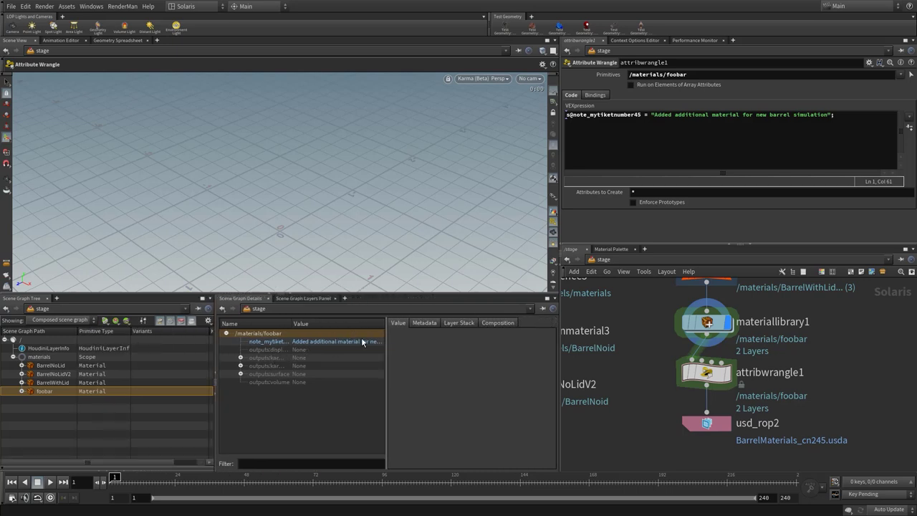
click(278, 342)
drag(386, 342, 441, 353)
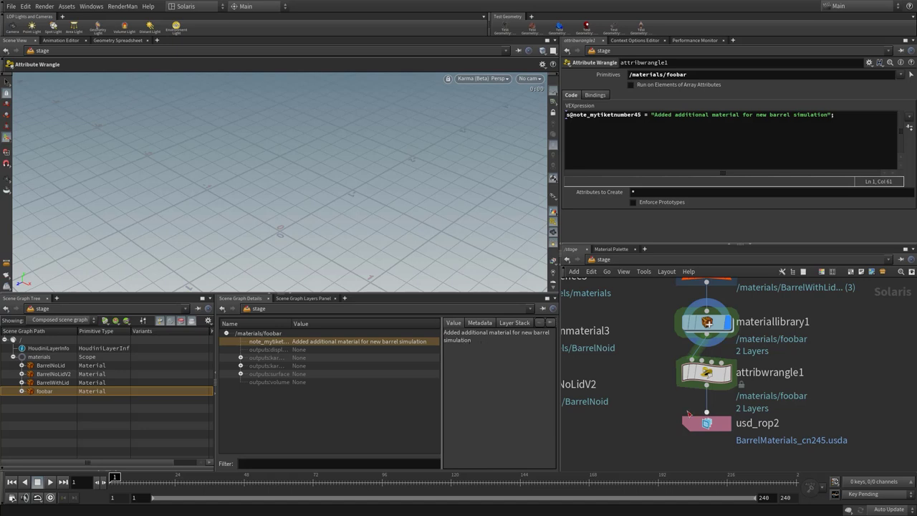
Review the output settings of usd_rop2 and the layout of the whole barrel asset network down to both USD ROPs.
click(707, 422)
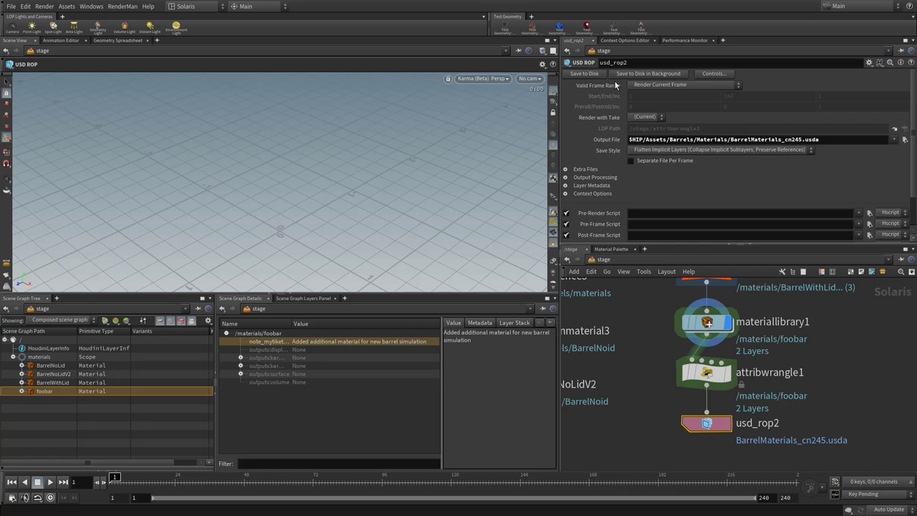
scroll(634, 383, down, 1)
middle_drag(634, 383, 703, 368)
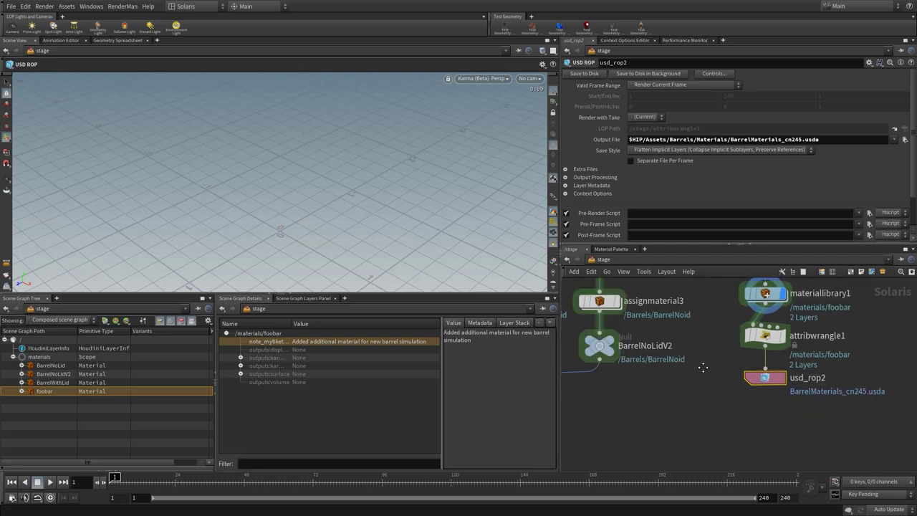
scroll(692, 401, down, 3)
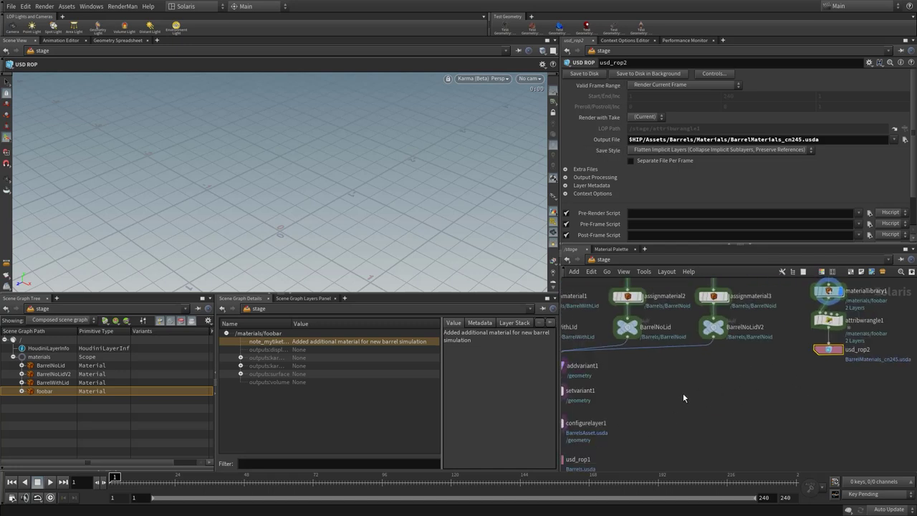
scroll(683, 398, down, 2)
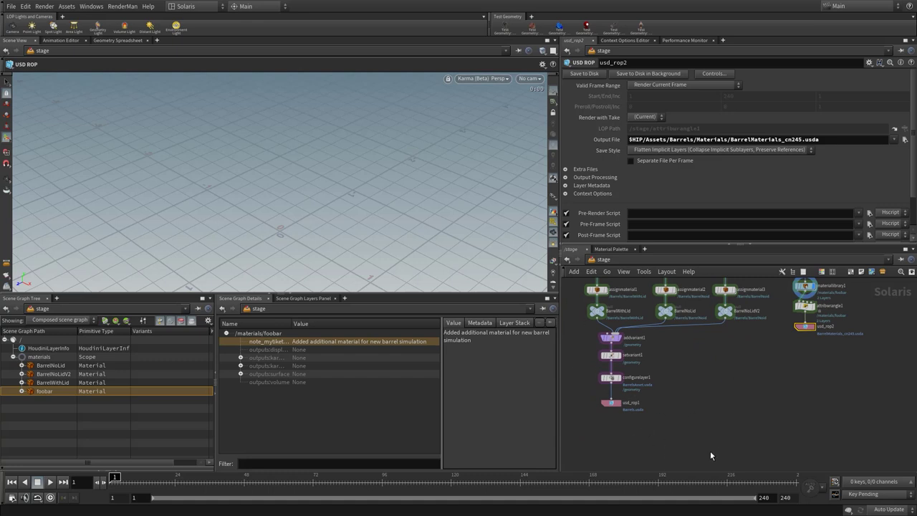
middle_drag(710, 456, 750, 417)
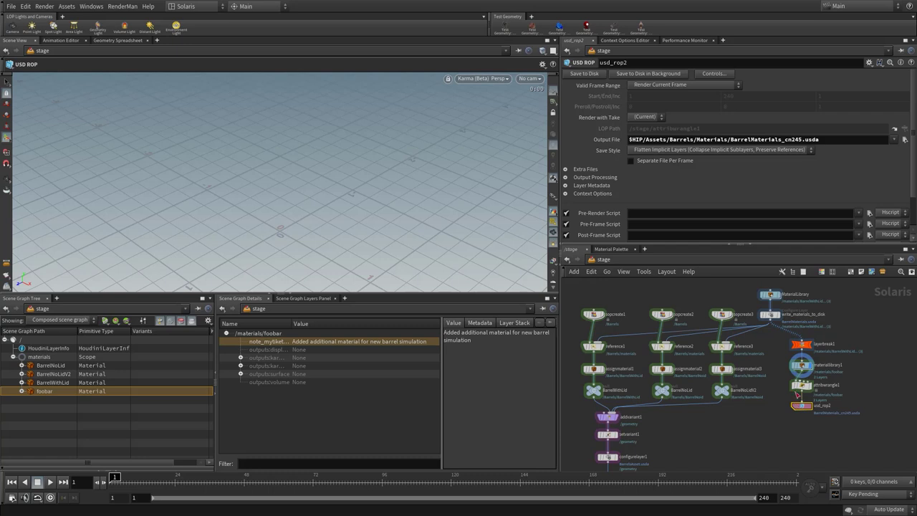
scroll(726, 428, down, 2)
scroll(732, 419, down, 2)
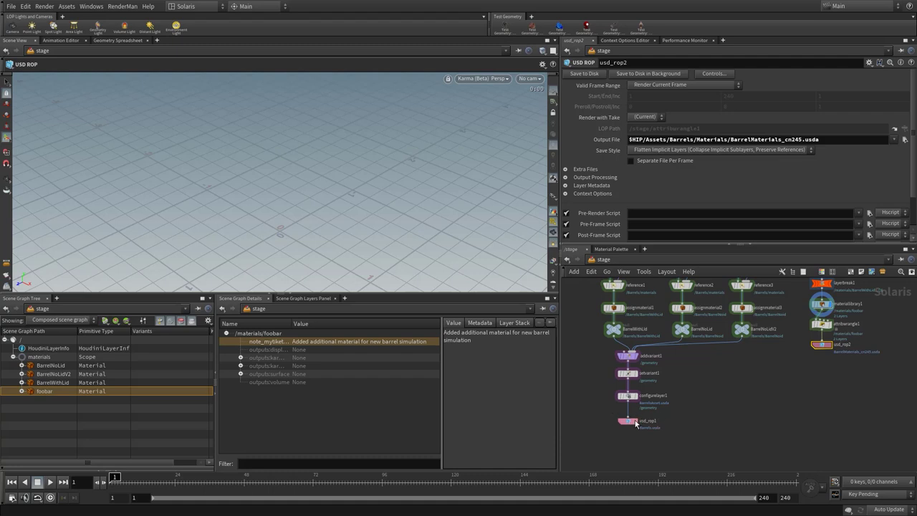
key(h)
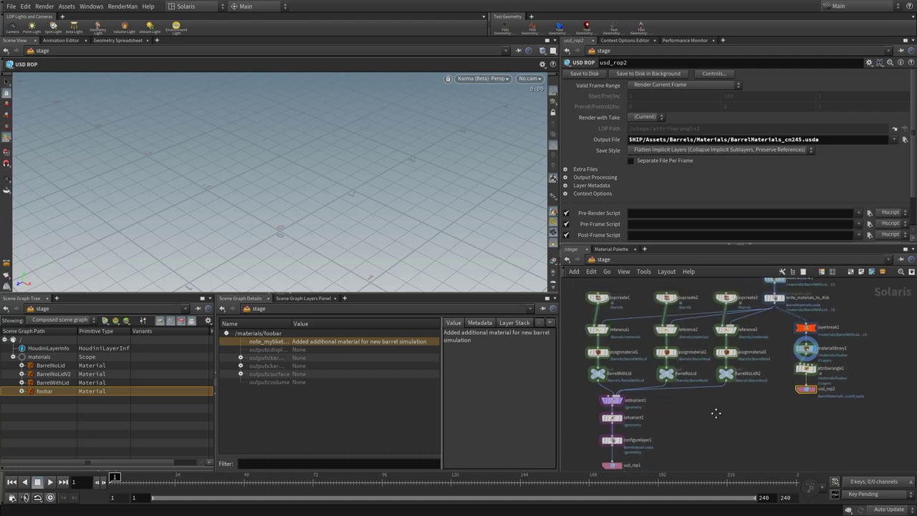
middle_drag(712, 423, 714, 414)
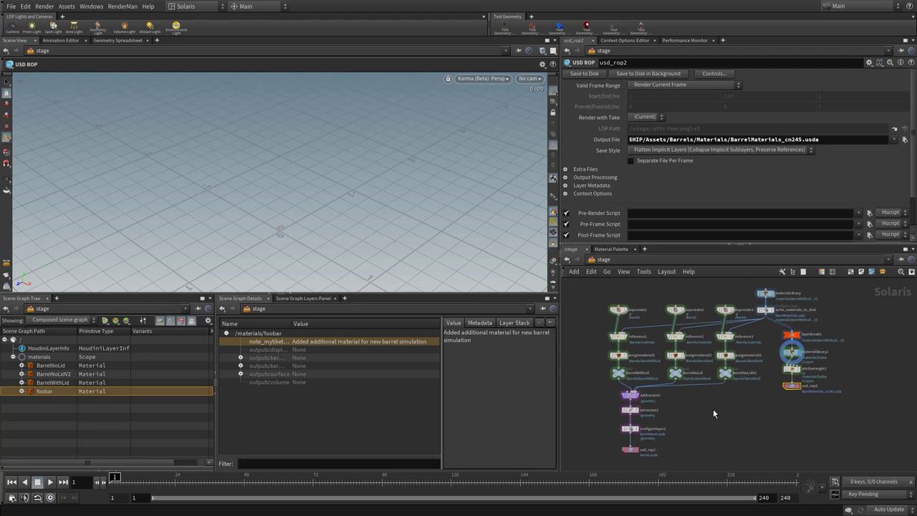
scroll(712, 414, up, 2)
middle_drag(713, 414, 724, 415)
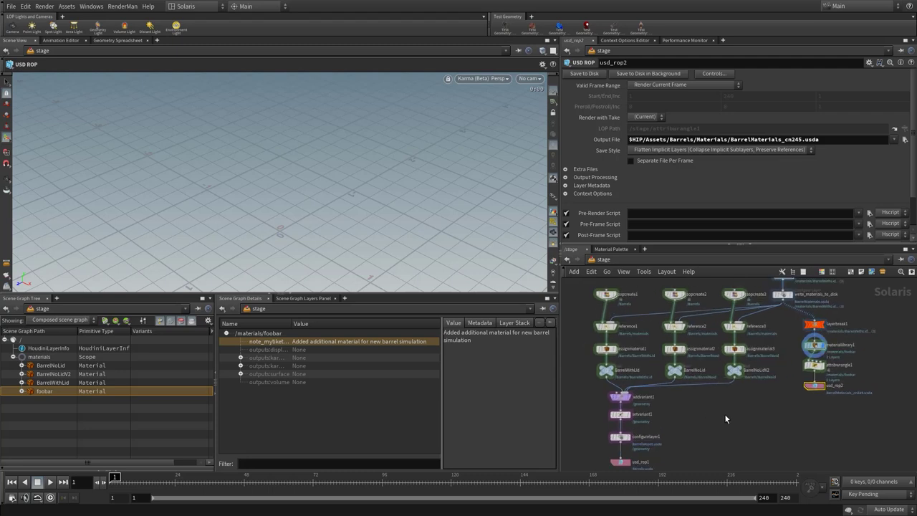
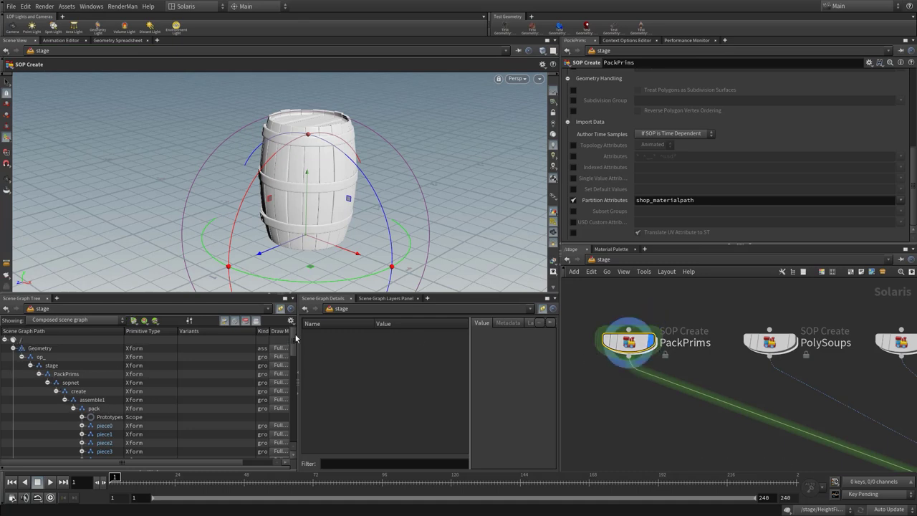
Collapse the pack primitive's children in the scene graph and review the SOP import settings of the PackPrims node.
mouse_move(295, 339)
mouse_down()
mouse_move(295, 364)
mouse_move(295, 330)
mouse_up()
click(74, 409)
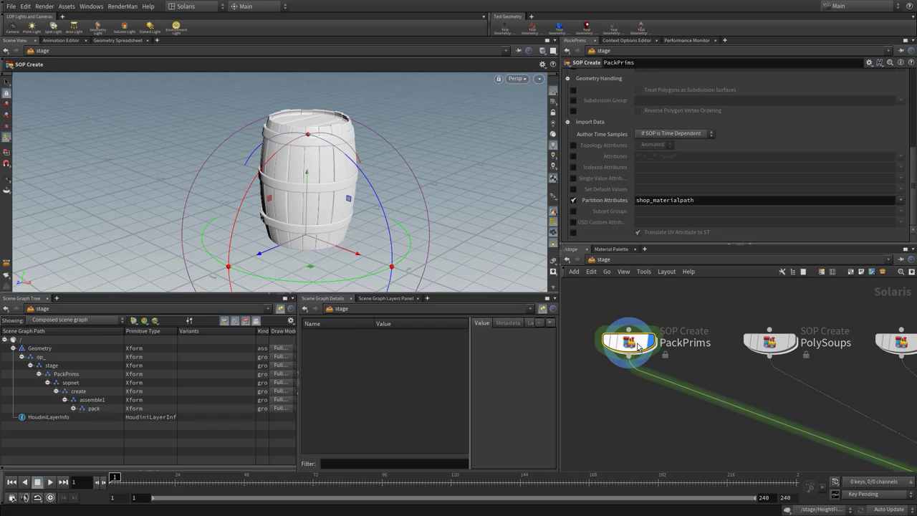
scroll(649, 184, up, 5)
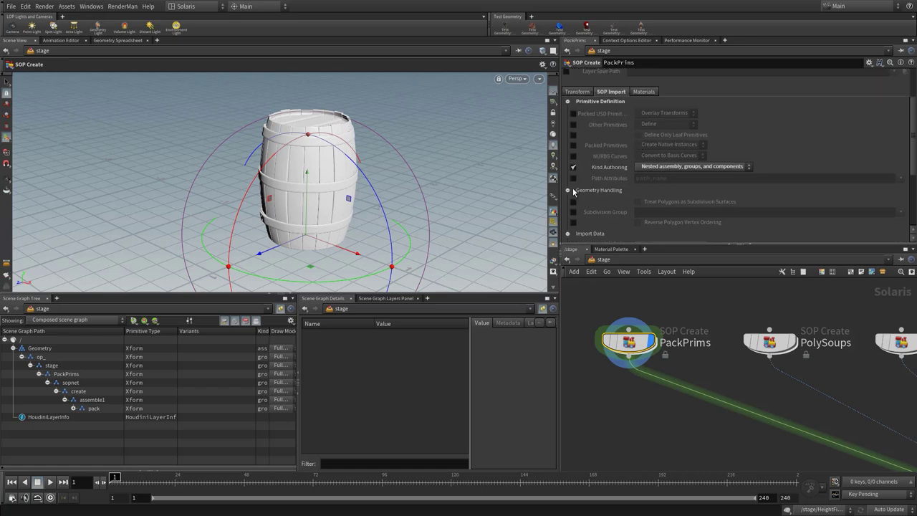
scroll(637, 193, down, 3)
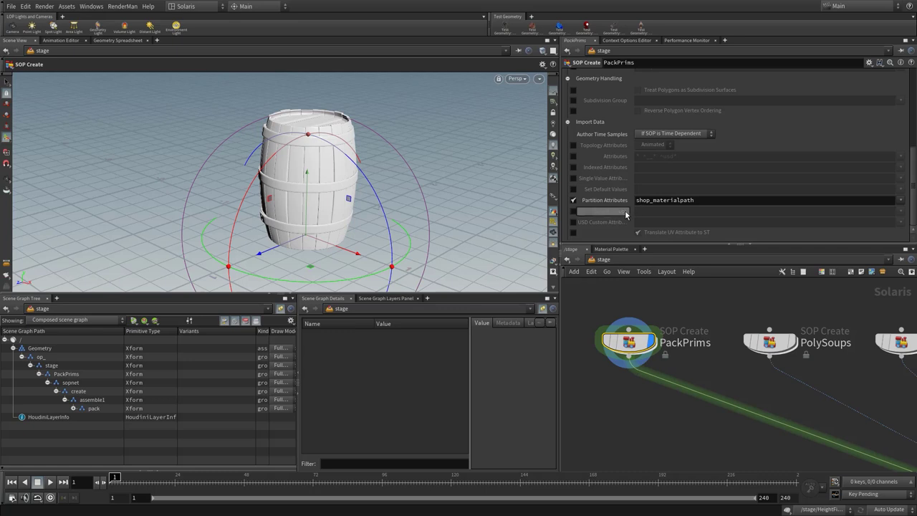
scroll(640, 205, up, 4)
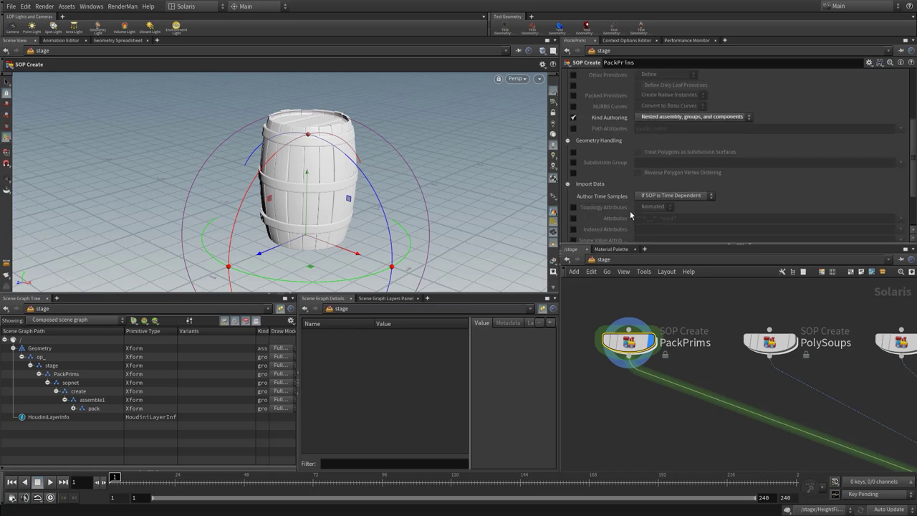
Display the PolySoups node, examine the assemble1 and polysoup1 nodes inside its SOP network, and return to the stage level.
click(779, 345)
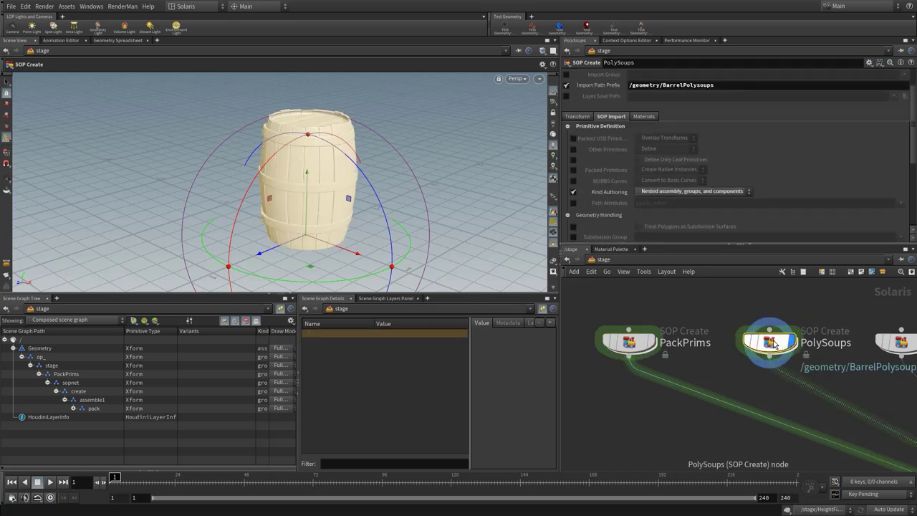
double_click(778, 343)
scroll(703, 411, up, 3)
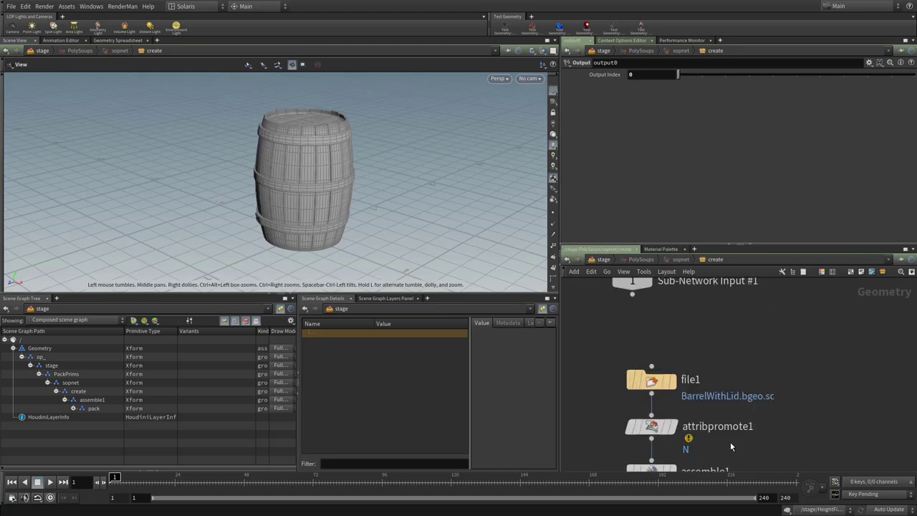
key(h)
click(662, 366)
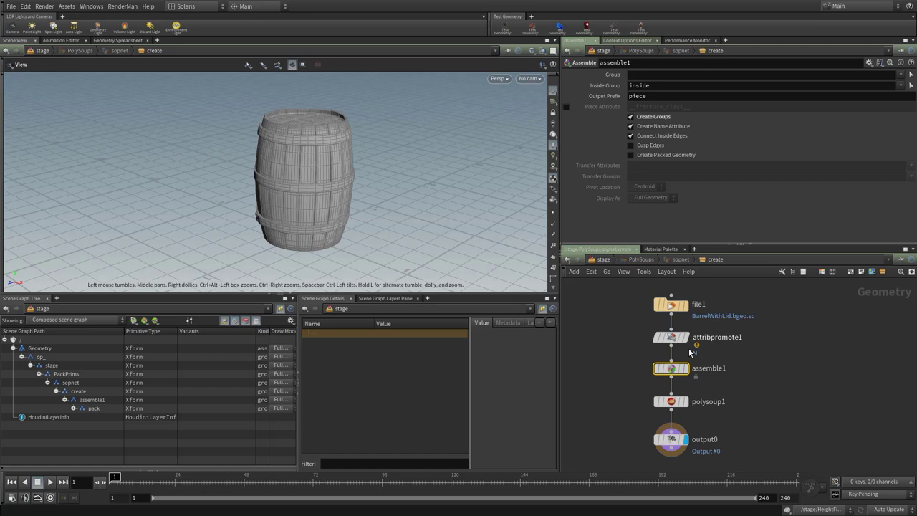
click(672, 403)
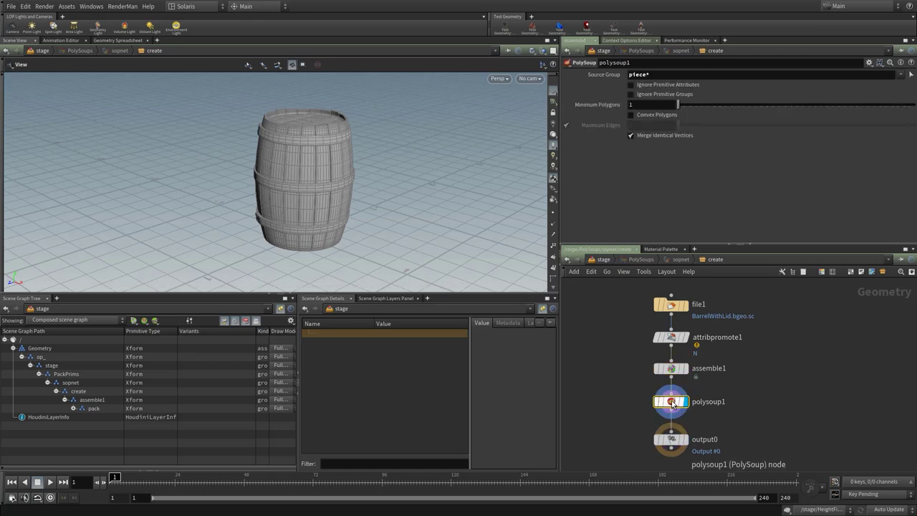
middle_click(672, 403)
middle_drag(752, 314, 747, 320)
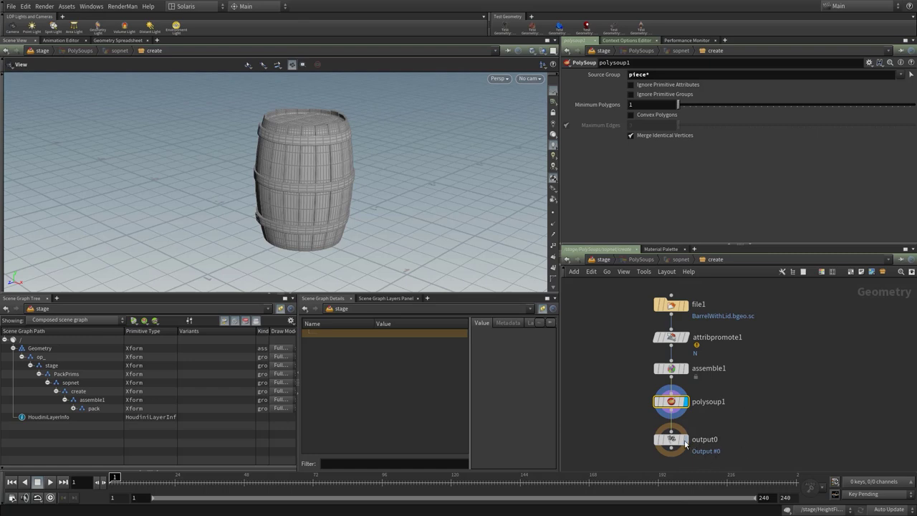
key(u)
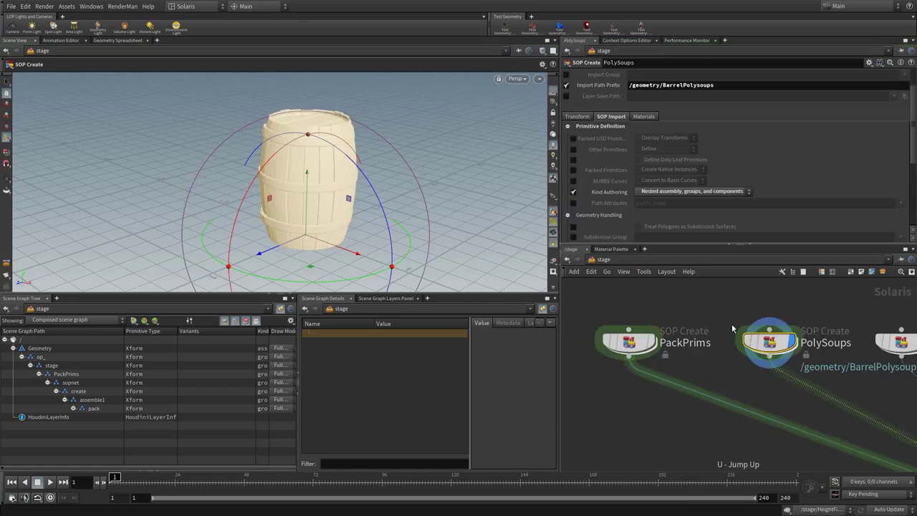
Expand the pack primitive and its piece0 child in the scene graph, and examine the primitive types and kinds of the pieces.
click(73, 408)
click(104, 426)
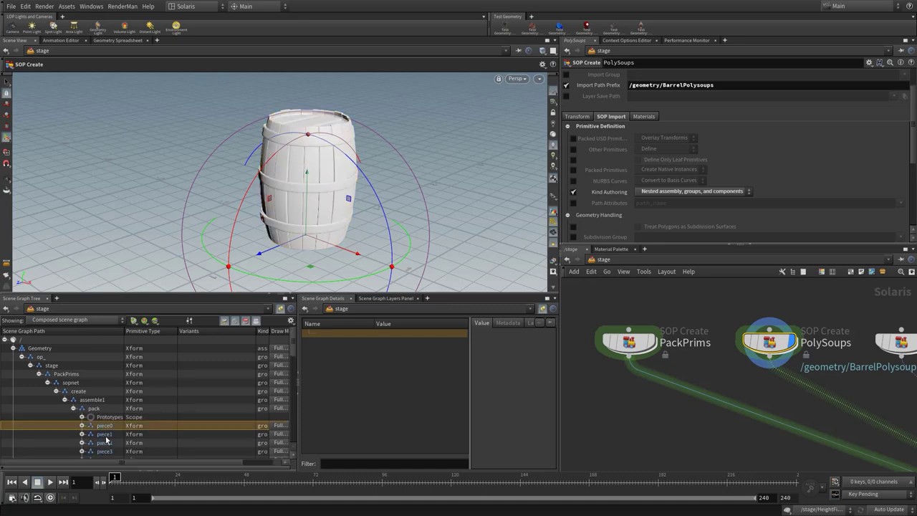
scroll(108, 438, down, 2)
click(105, 408)
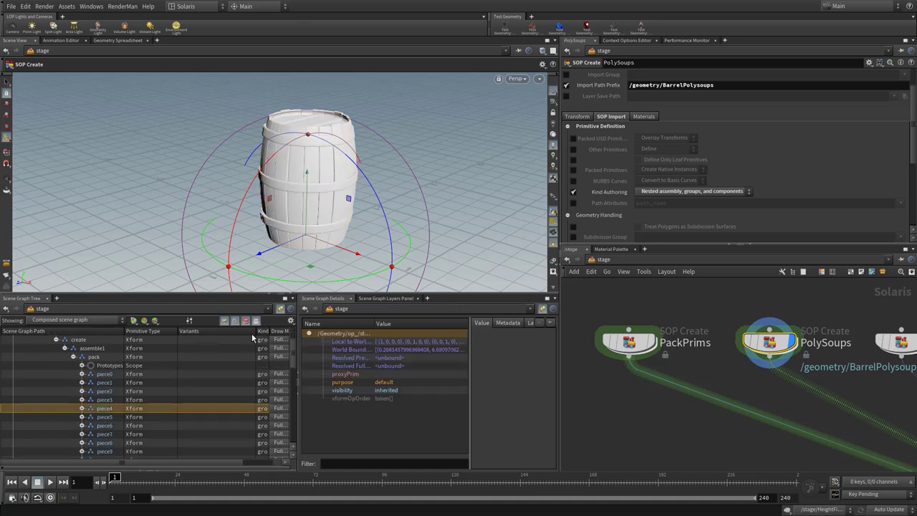
mouse_move(254, 332)
mouse_down()
mouse_move(215, 333)
mouse_move(238, 332)
mouse_up()
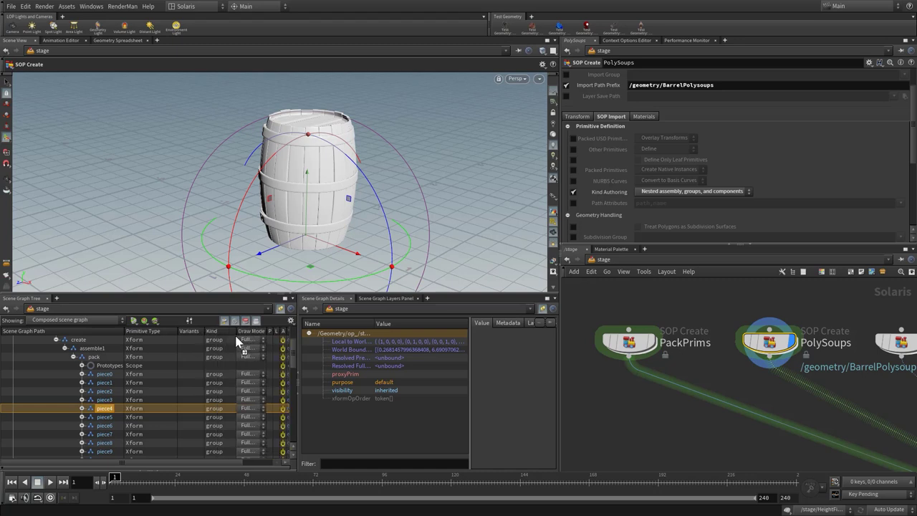
click(106, 382)
click(83, 374)
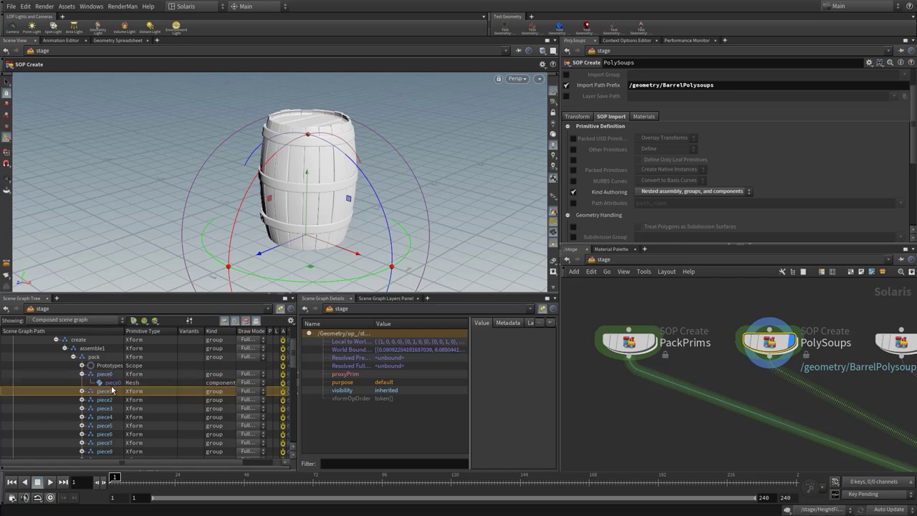
click(109, 382)
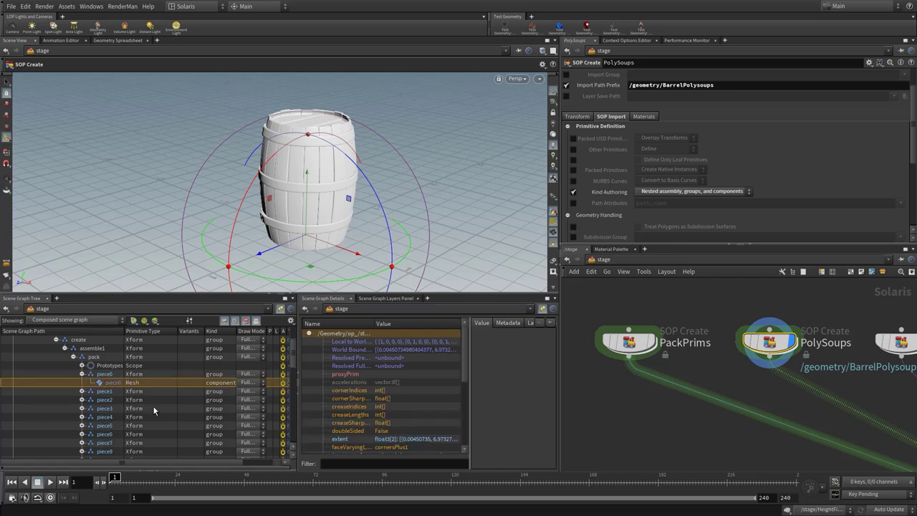
Display the VDB_surface node, examine the output0 geometry info inside its SOP network, and return to the stage level.
middle_drag(868, 362, 727, 360)
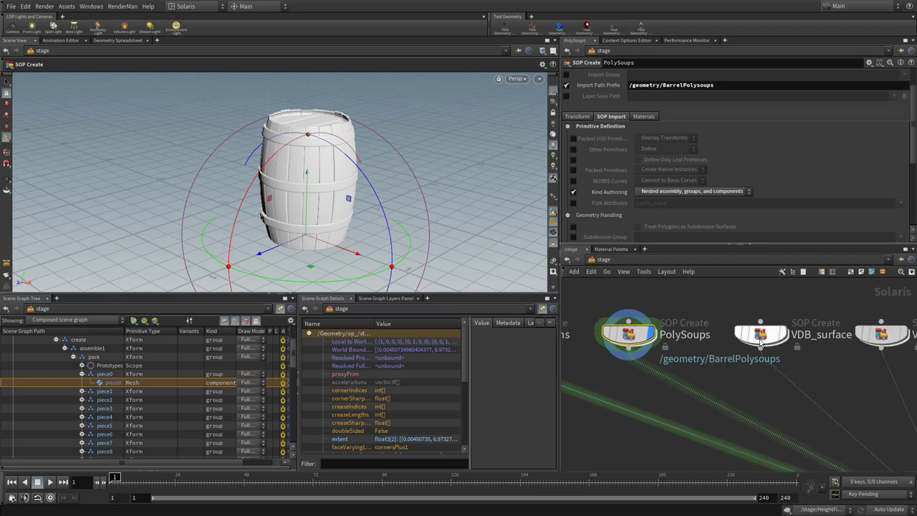
click(783, 339)
click(783, 338)
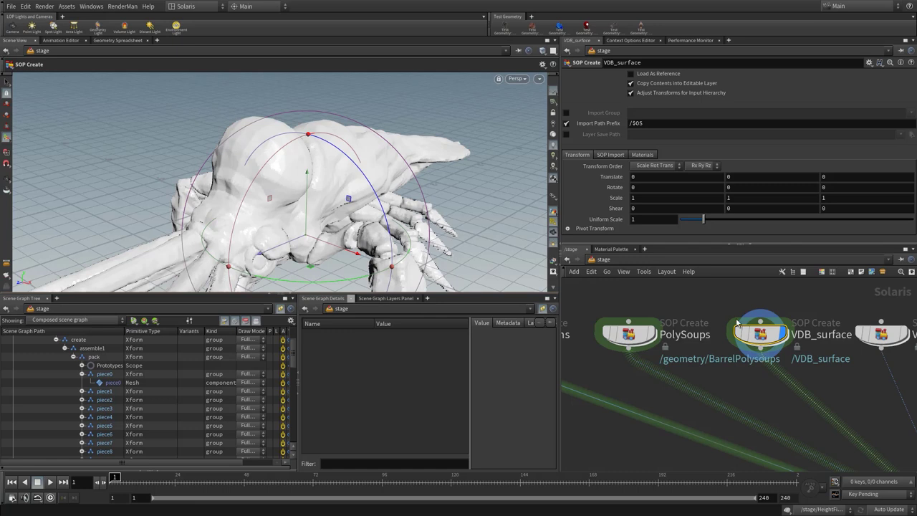
double_click(772, 336)
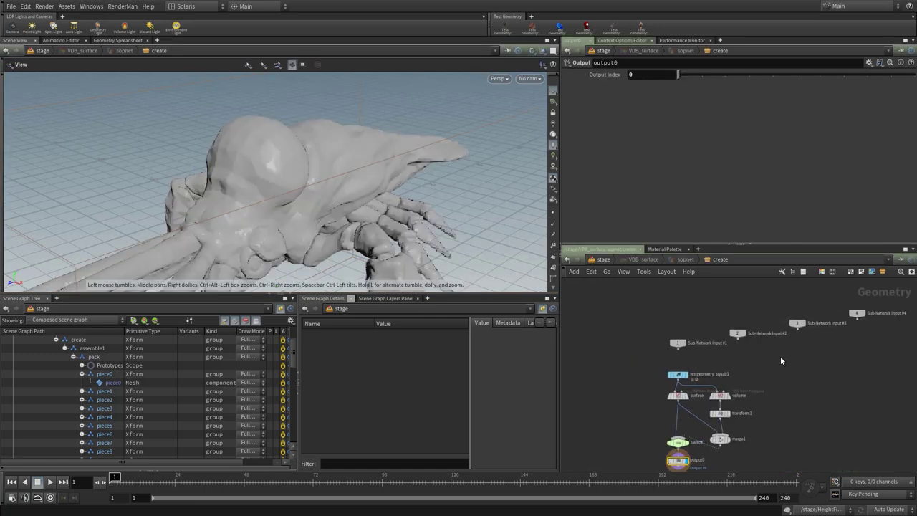
scroll(780, 356, up, 5)
middle_drag(684, 423, 681, 304)
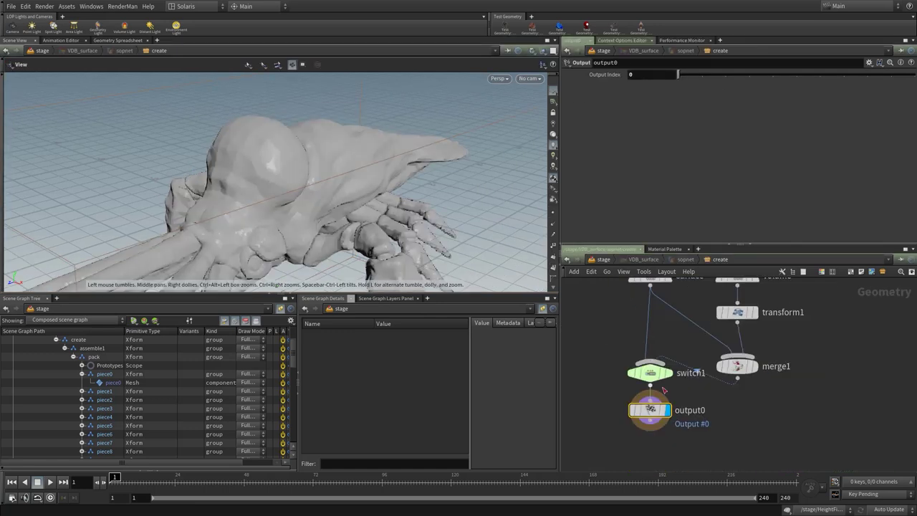
click(650, 411)
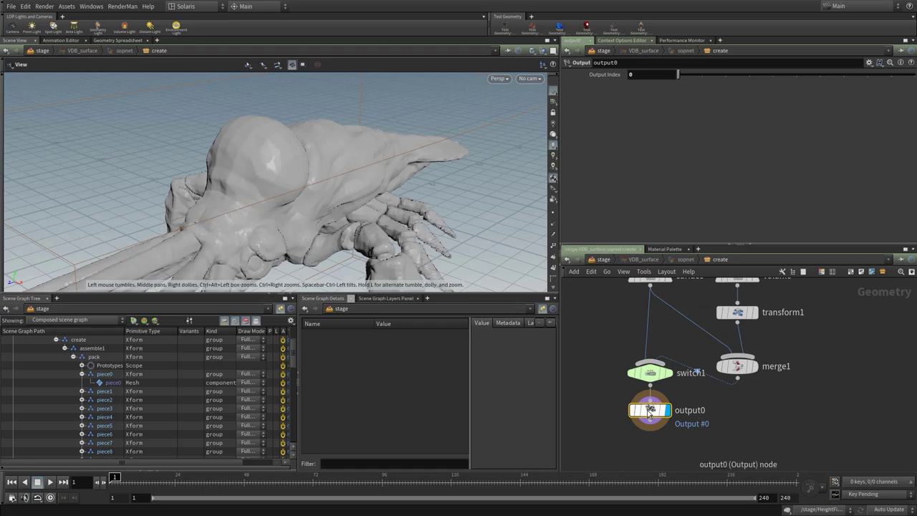
middle_click(642, 411)
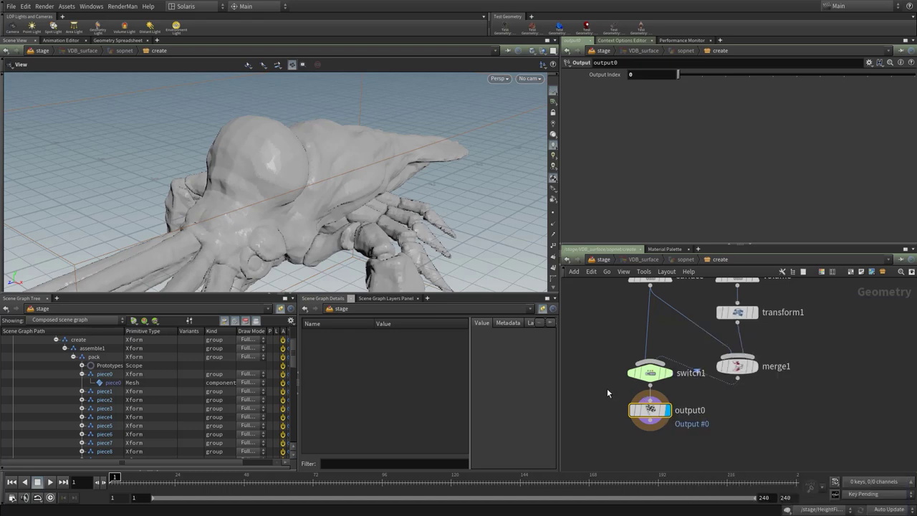
key(u)
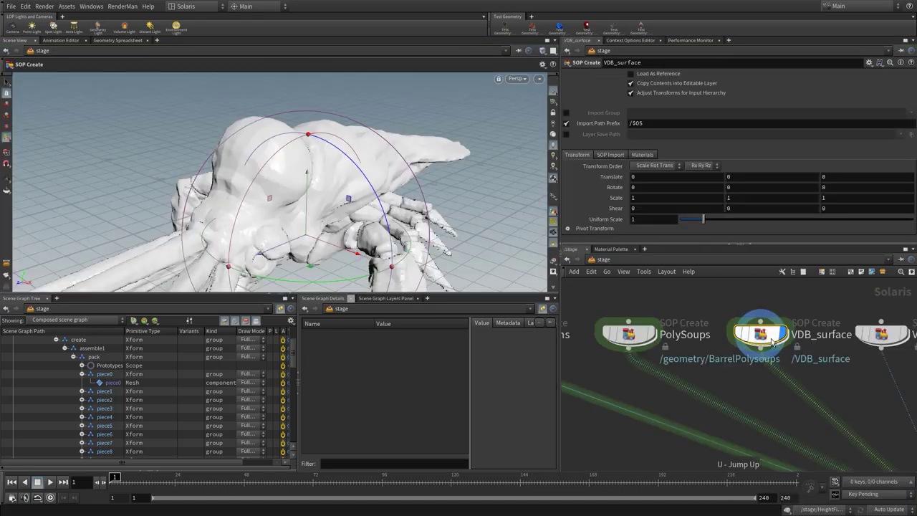
Preview the VDB_surface geometry with the Karma (Beta) renderer in the viewport and switch the viewport back to Houdini GL.
key(Escape)
drag(374, 258, 329, 212)
key(Return)
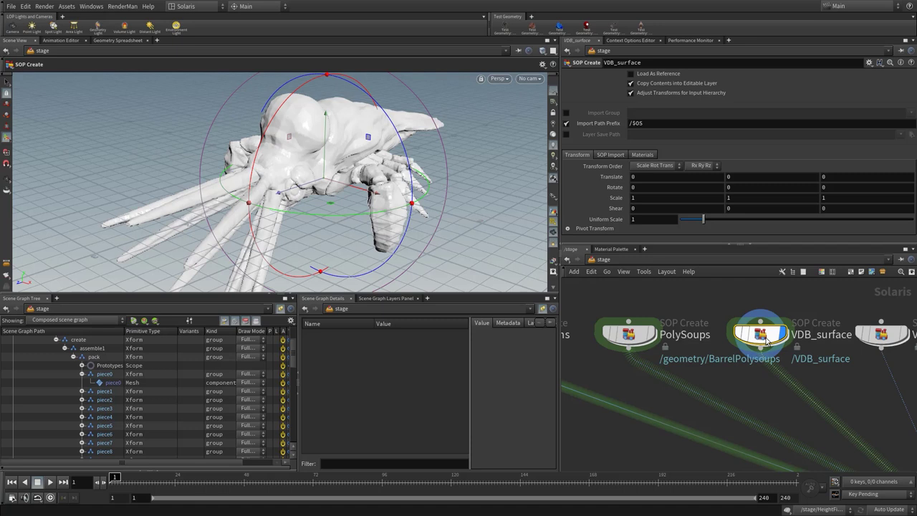
middle_drag(749, 362, 655, 323)
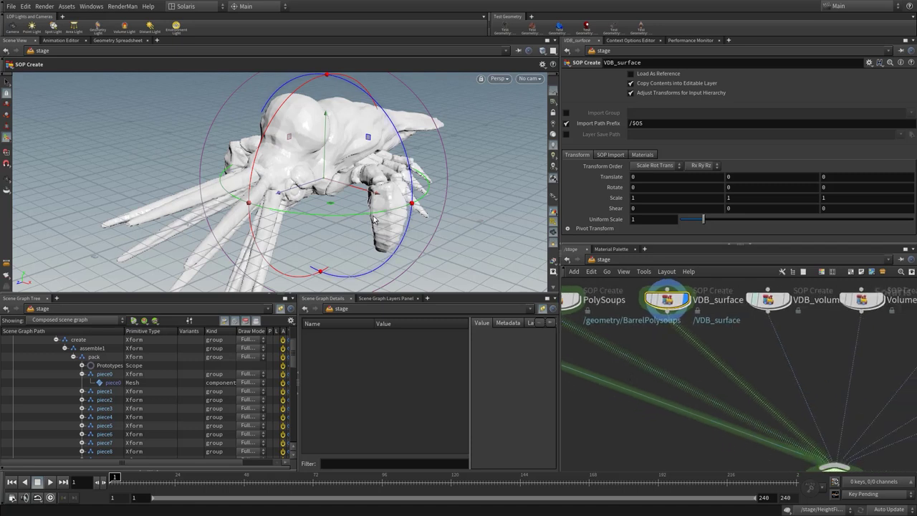
key(Escape)
drag(328, 137, 332, 129)
key(Return)
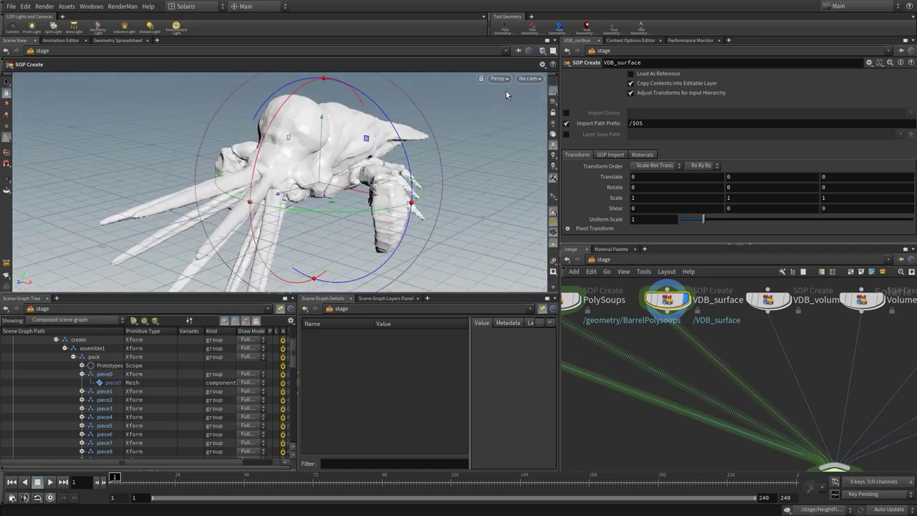
click(498, 78)
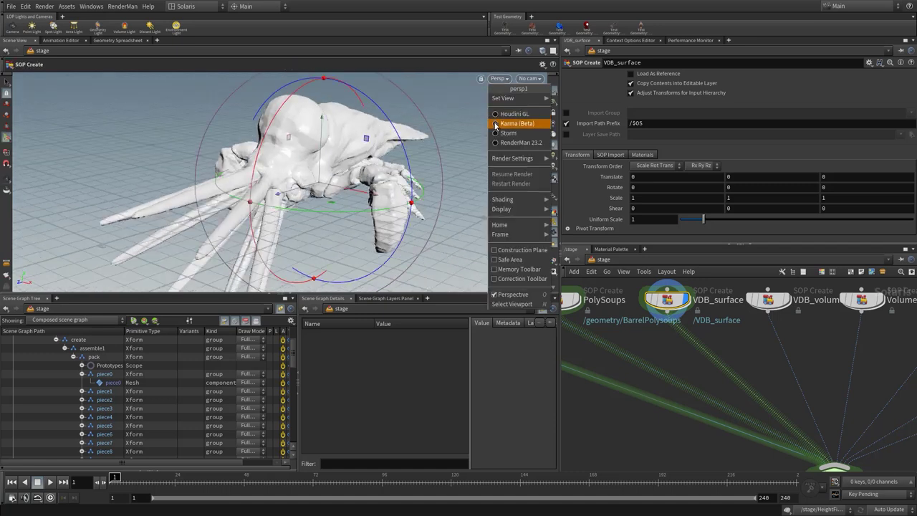
click(512, 123)
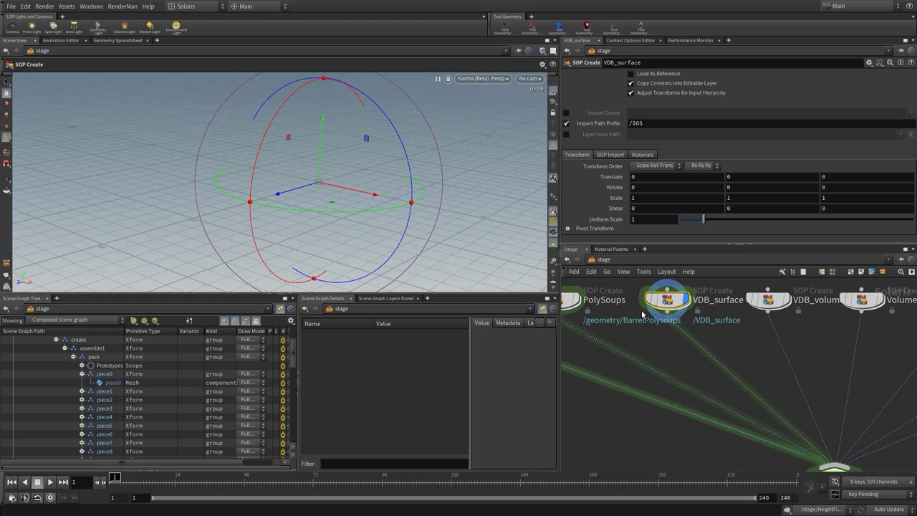
click(782, 307)
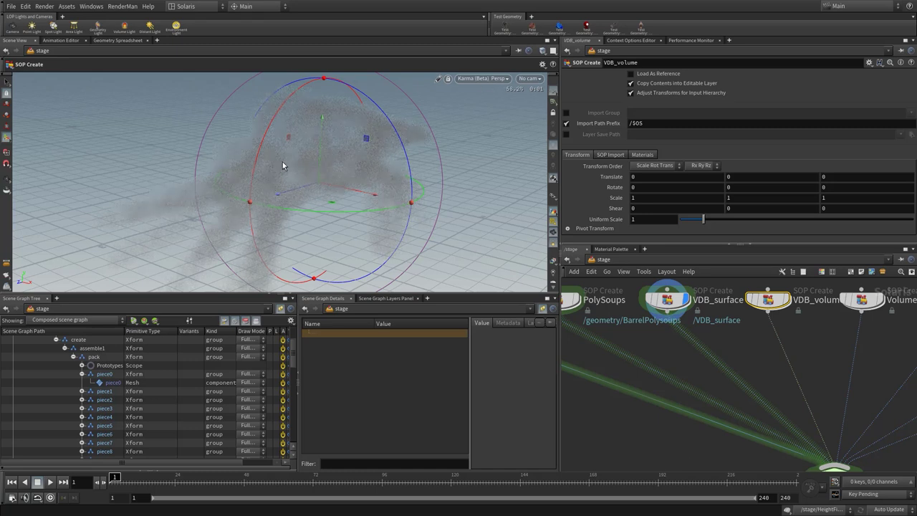
click(480, 78)
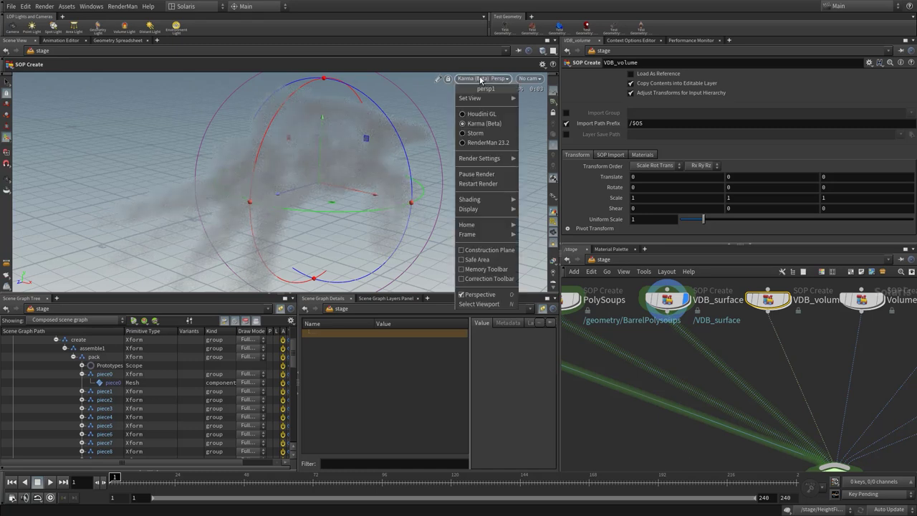
click(483, 113)
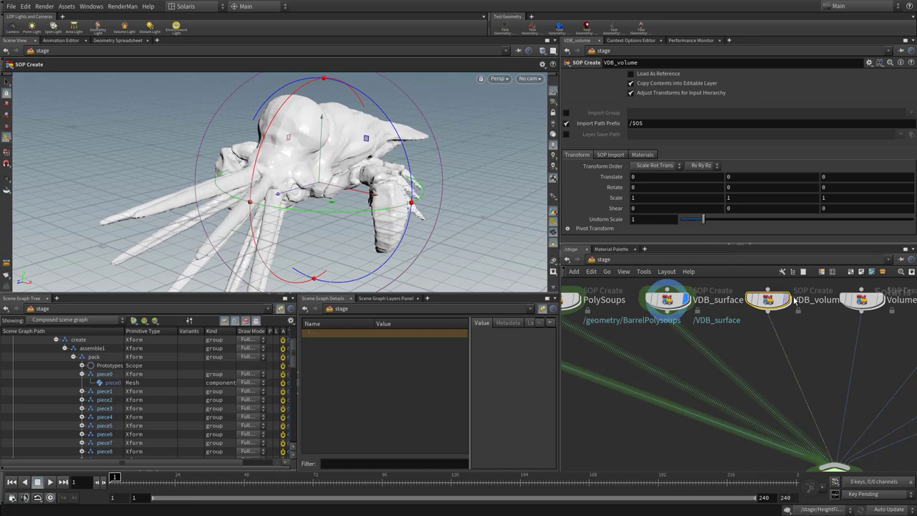
Display the VDB_volume node, examine the cloud network feeding output0 inside it, and return to the stage level.
click(773, 304)
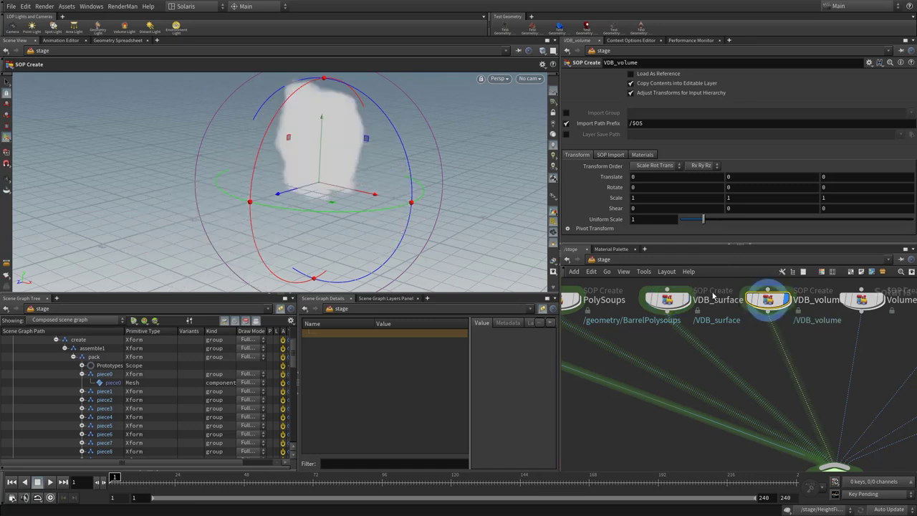
double_click(770, 299)
scroll(673, 405, up, 3)
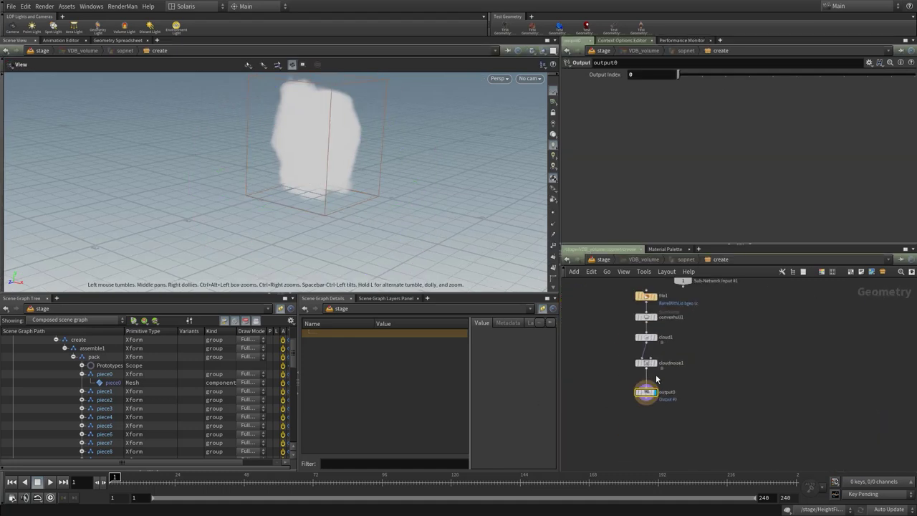
click(647, 393)
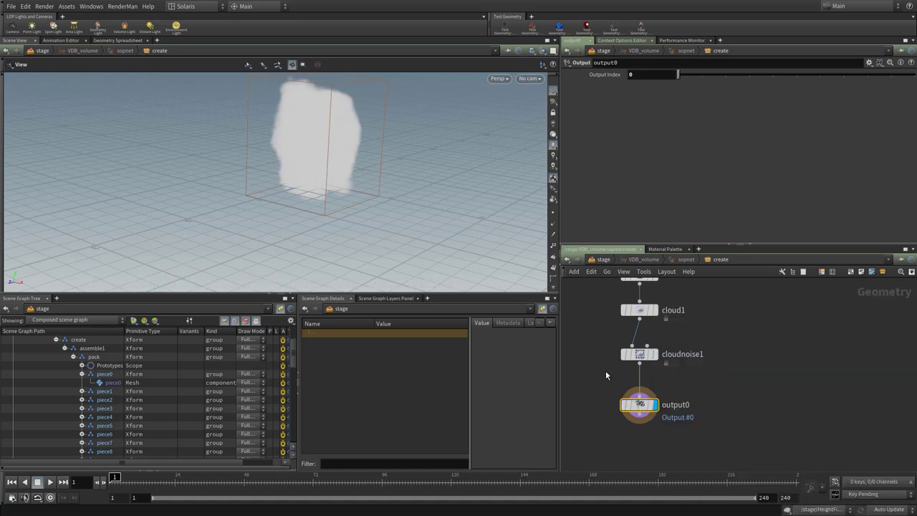
key(u)
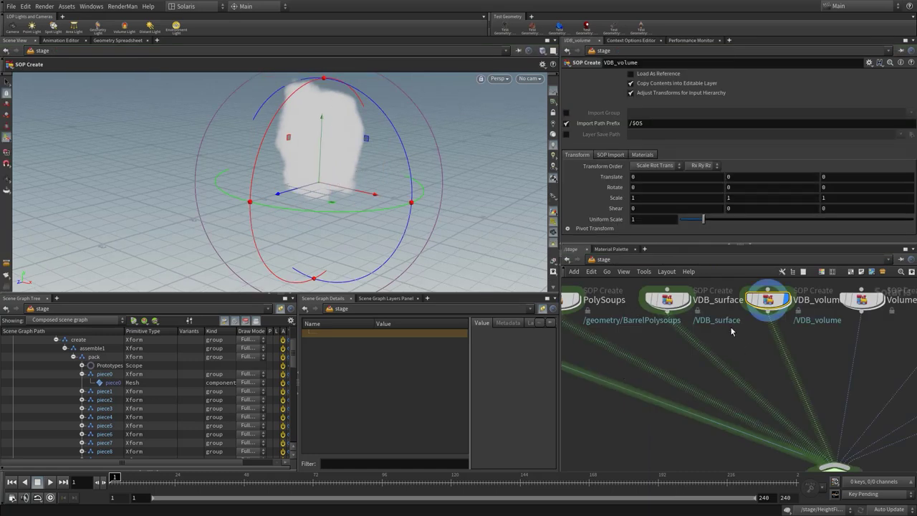
Display the Volumes node, examine its pig head and isooffset1 network and the output0 info, and return to the stage level.
middle_drag(731, 331, 583, 358)
middle_drag(723, 353, 687, 350)
click(687, 320)
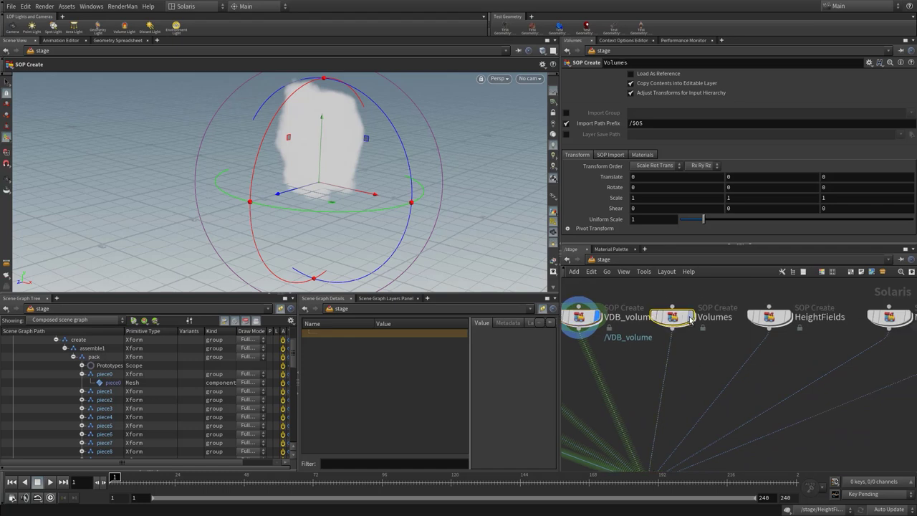
mouse_move(682, 321)
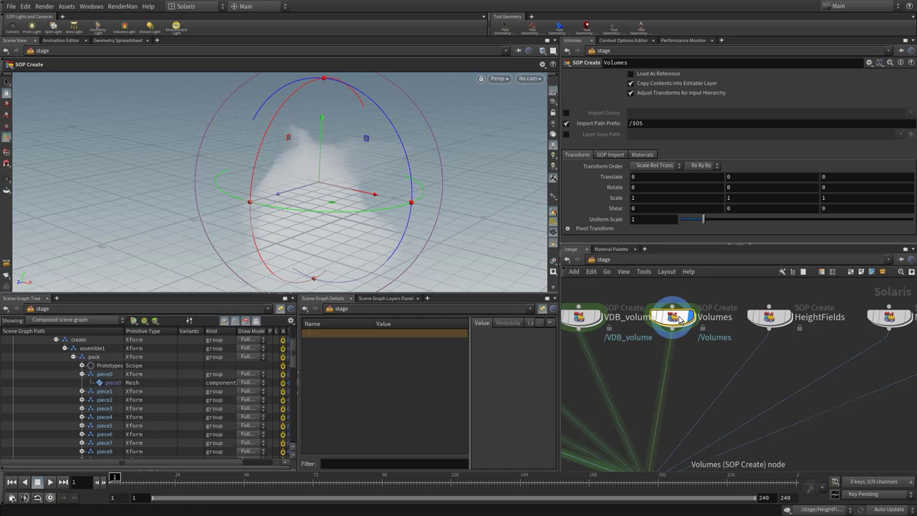
key(i)
key(h)
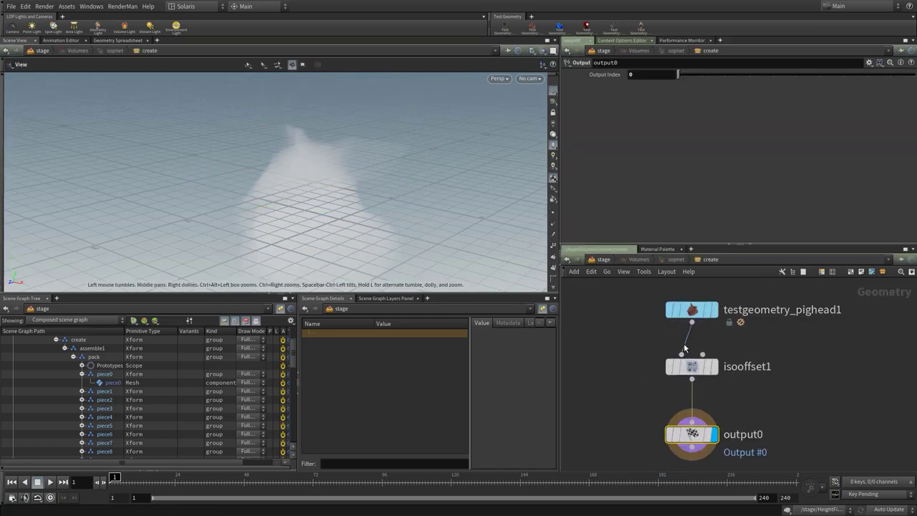
middle_drag(637, 367, 631, 370)
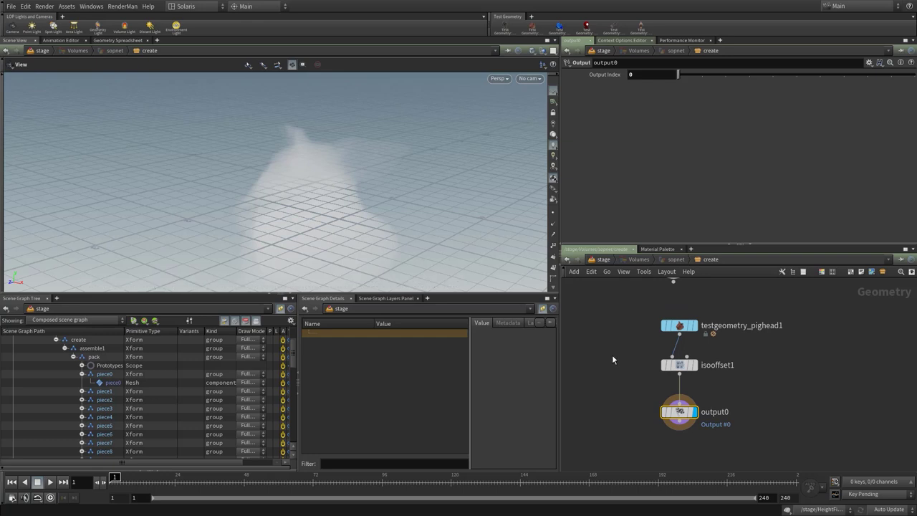
middle_click(673, 414)
key(u)
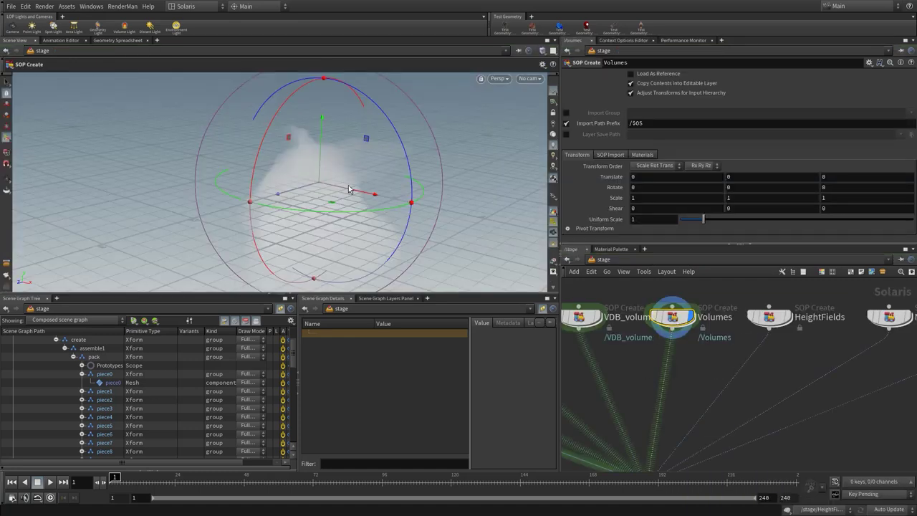
Preview the Volumes geometry with the Karma (Beta) renderer in the viewport and switch the viewport back to Houdini GL.
key(Escape)
mouse_move(349, 189)
mouse_down()
mouse_move(354, 207)
mouse_move(345, 176)
mouse_move(345, 187)
mouse_up()
key(Return)
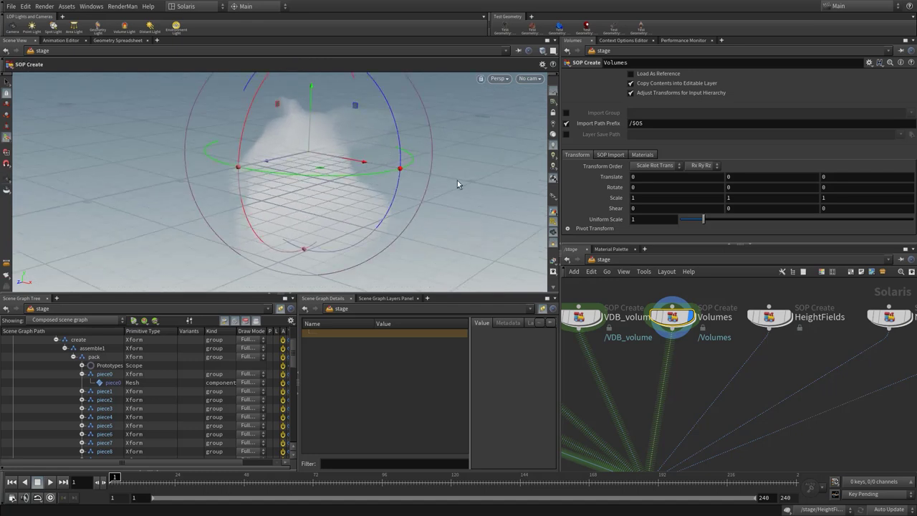
mouse_move(671, 306)
click(497, 79)
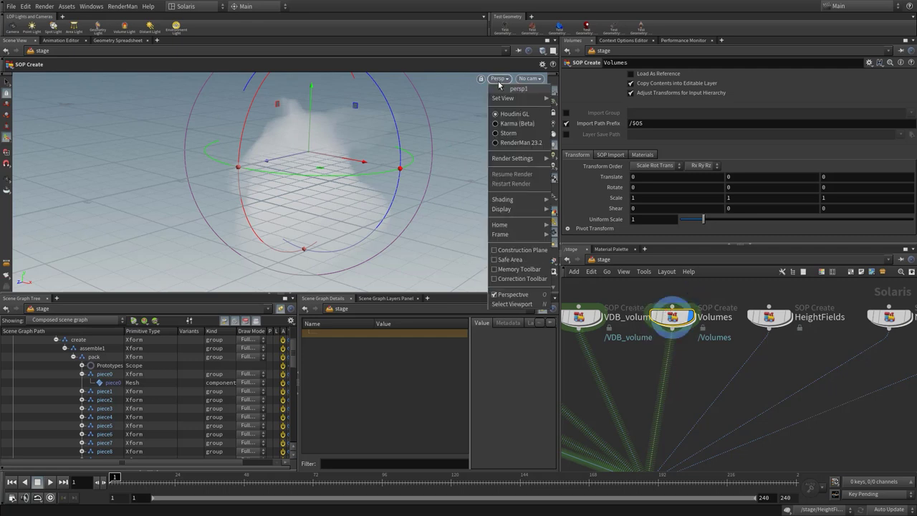
click(516, 123)
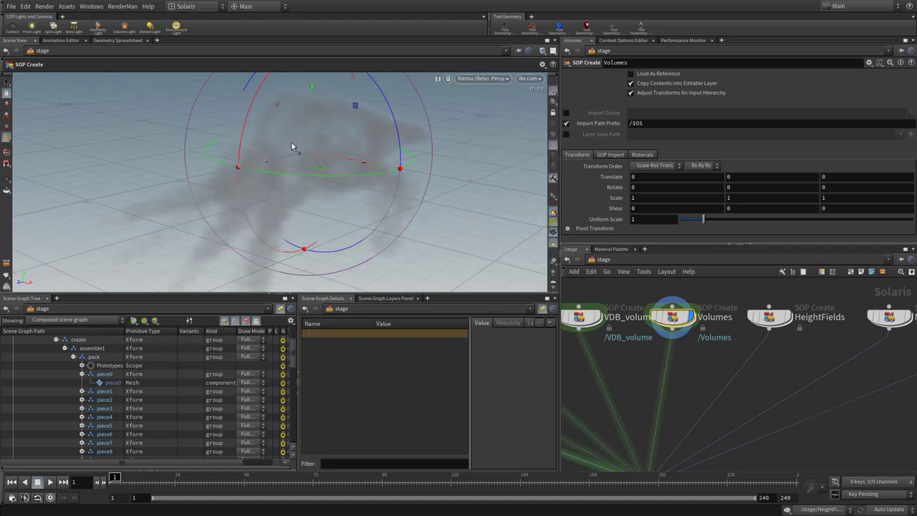
middle_drag(793, 357, 740, 371)
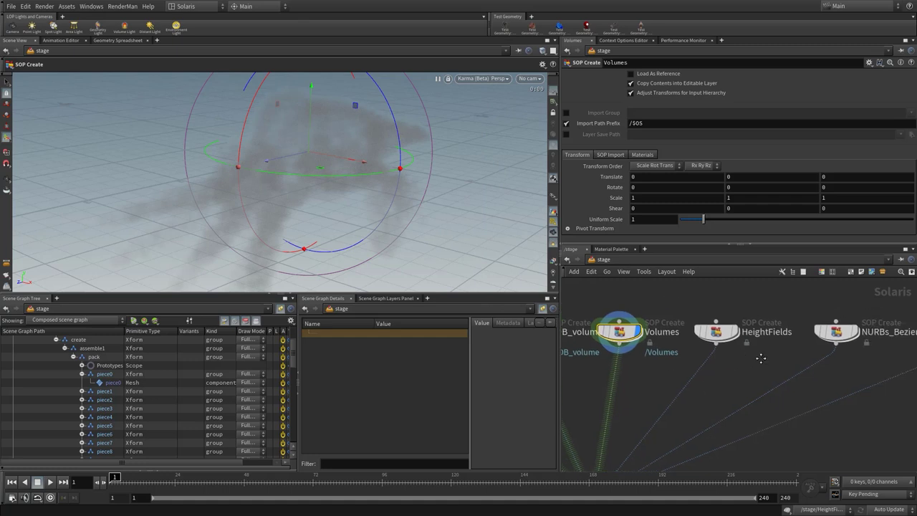
click(483, 80)
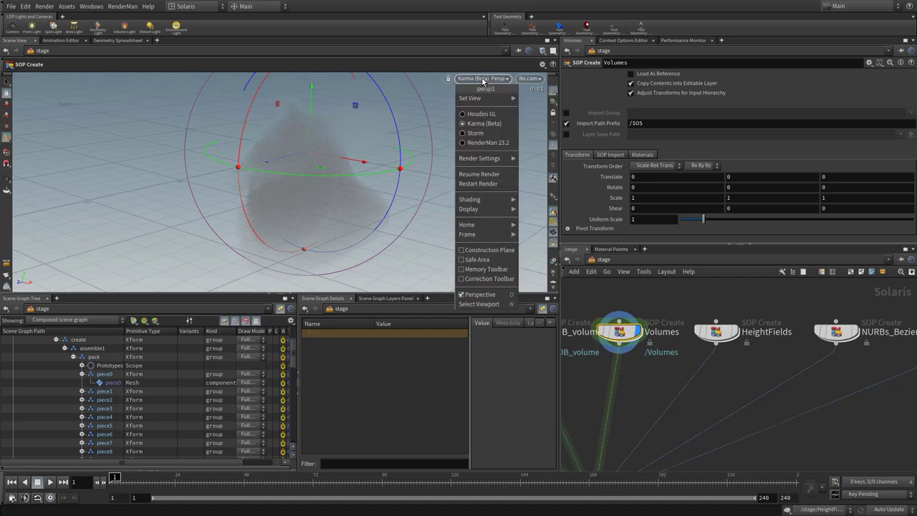
click(482, 113)
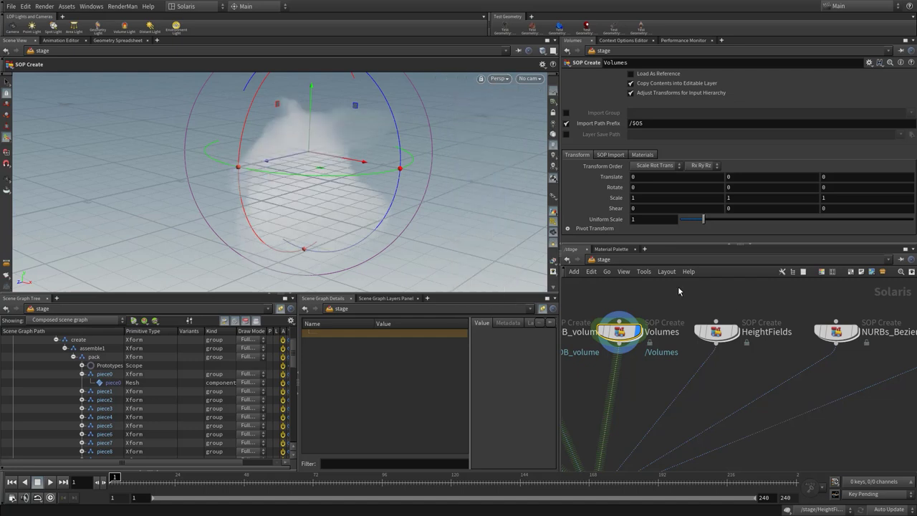
Inside the HeightFields node, compare switch1's inputs 0 and 1, leaving it on 1, and display HeightFields at the stage level.
double_click(716, 332)
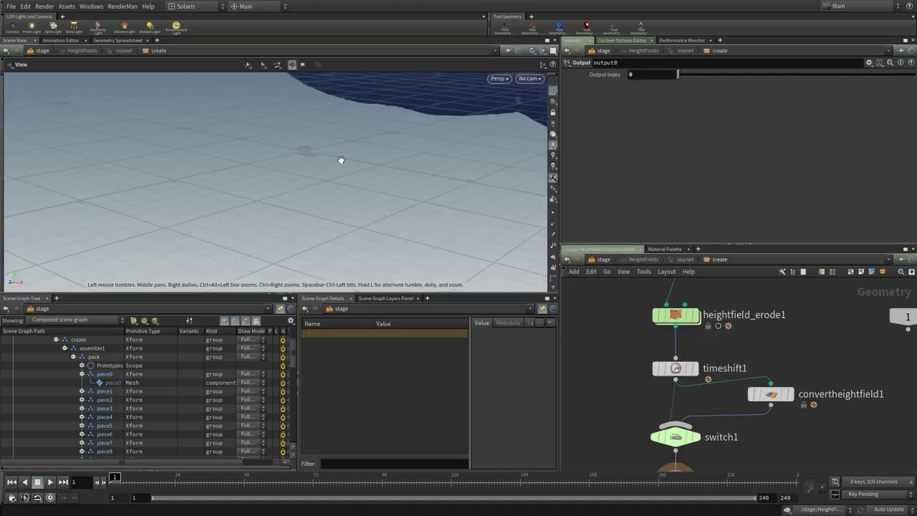
key(h)
key(f)
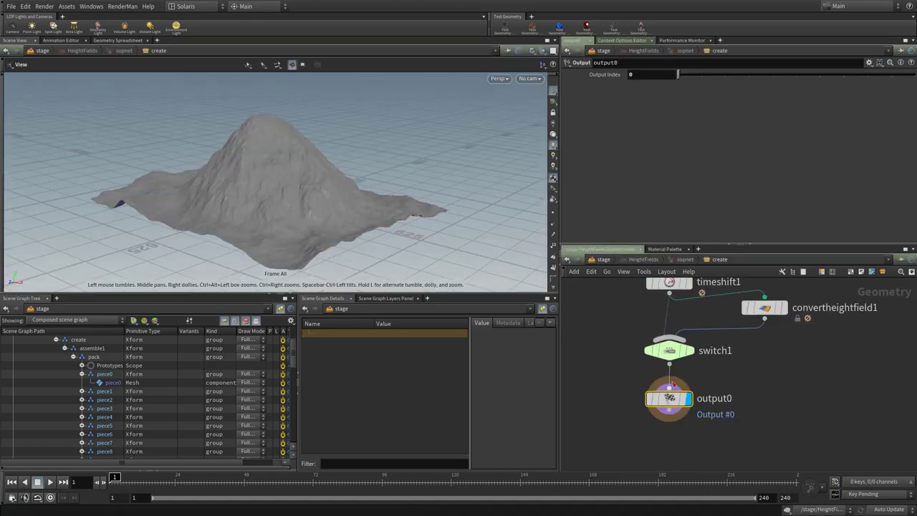
middle_drag(776, 359, 771, 411)
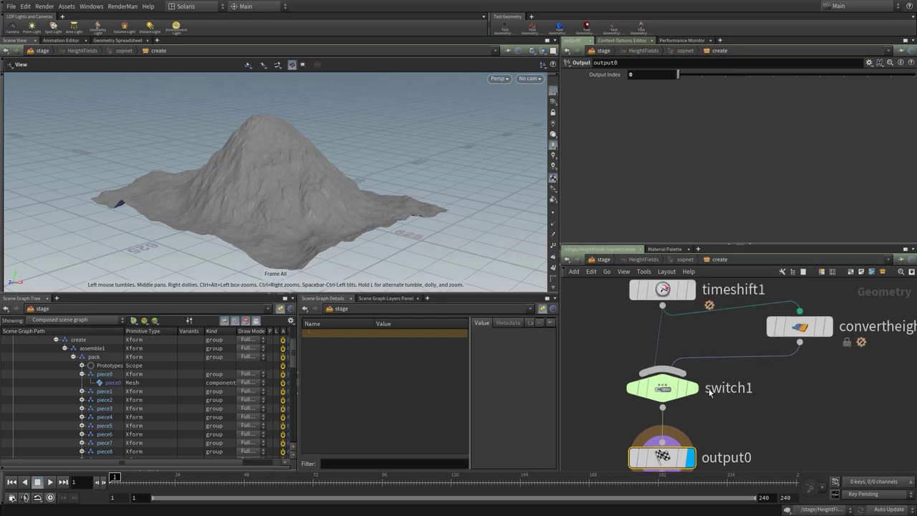
click(662, 387)
click(680, 77)
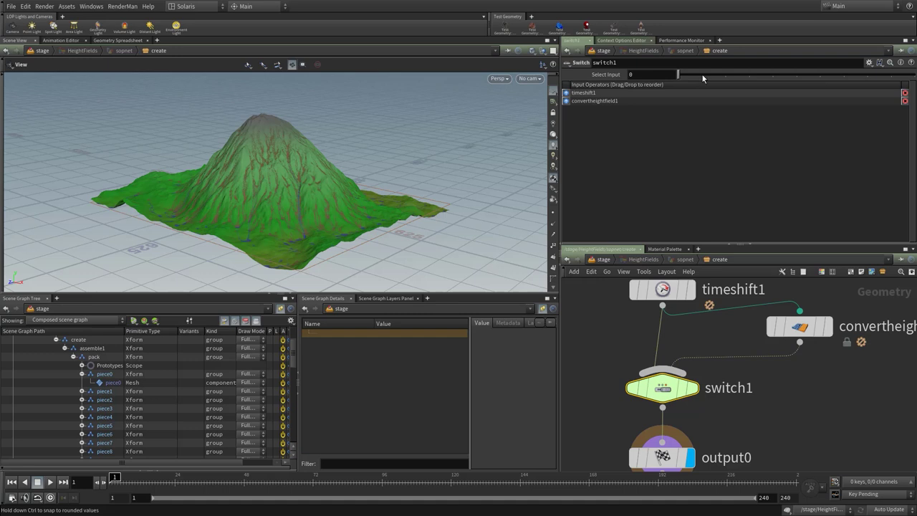
click(703, 79)
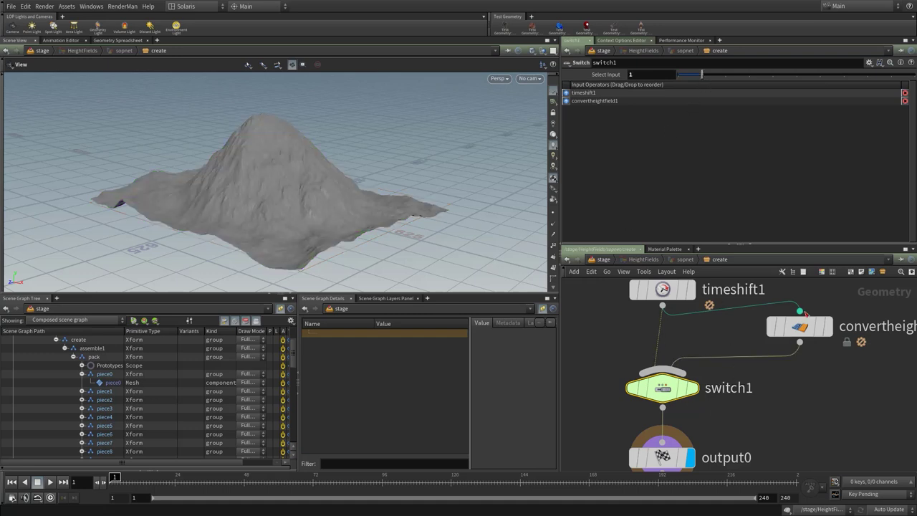
key(u)
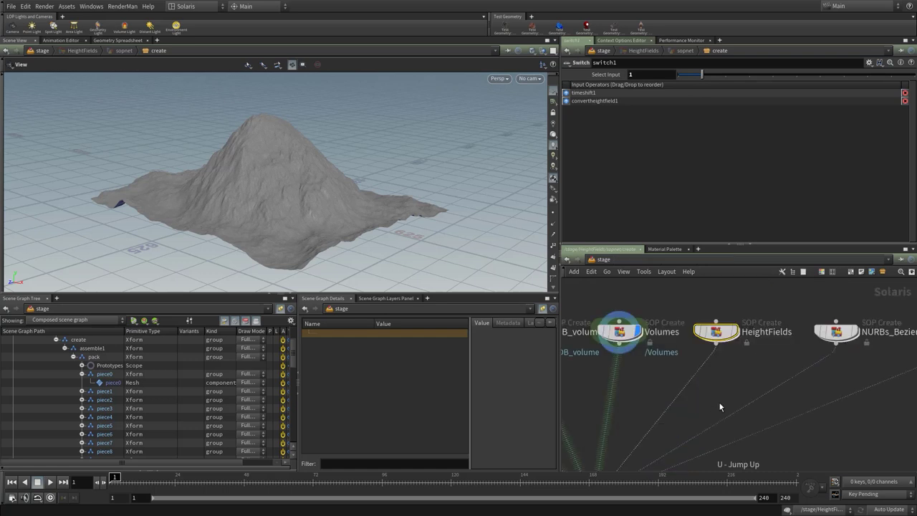
click(735, 333)
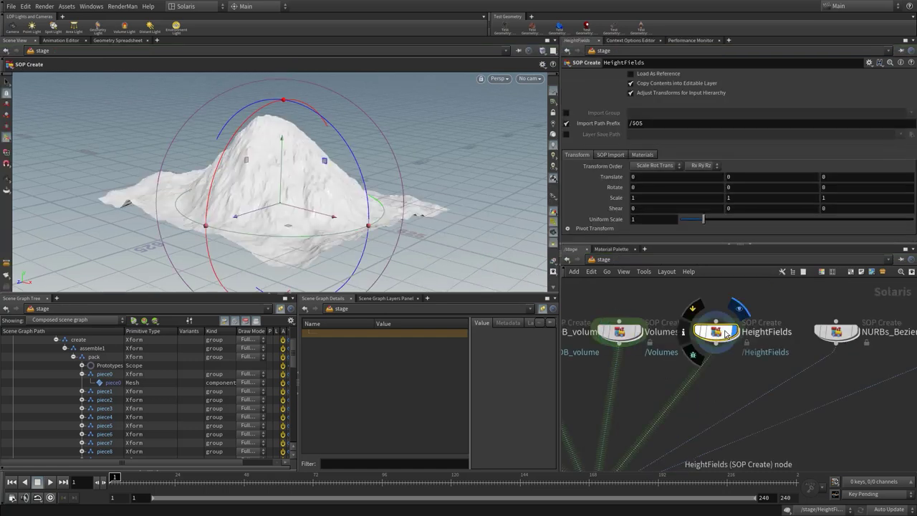
Display the NURBs_Beziers node, examine the merged torus and sphere inside it, and return to the stage level to look through the scene graph.
middle_drag(794, 363, 676, 358)
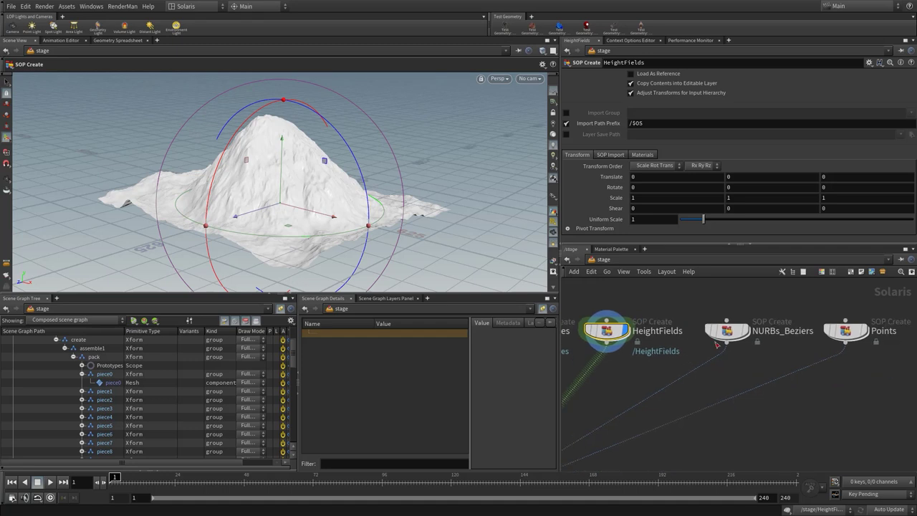
scroll(669, 345, up, 2)
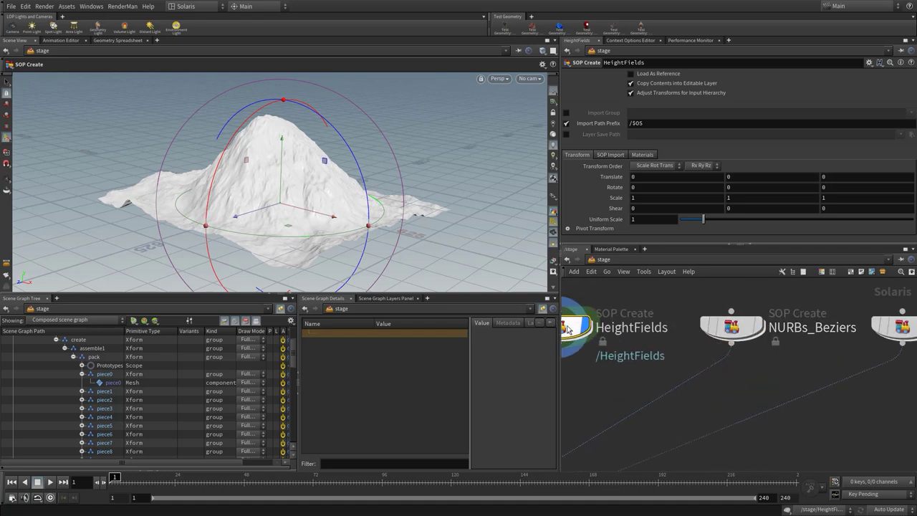
click(761, 328)
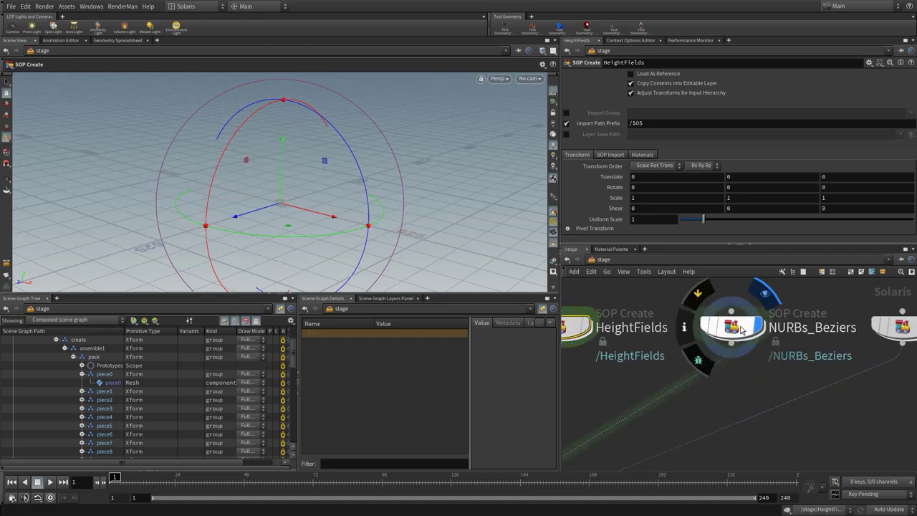
click(742, 329)
key(u)
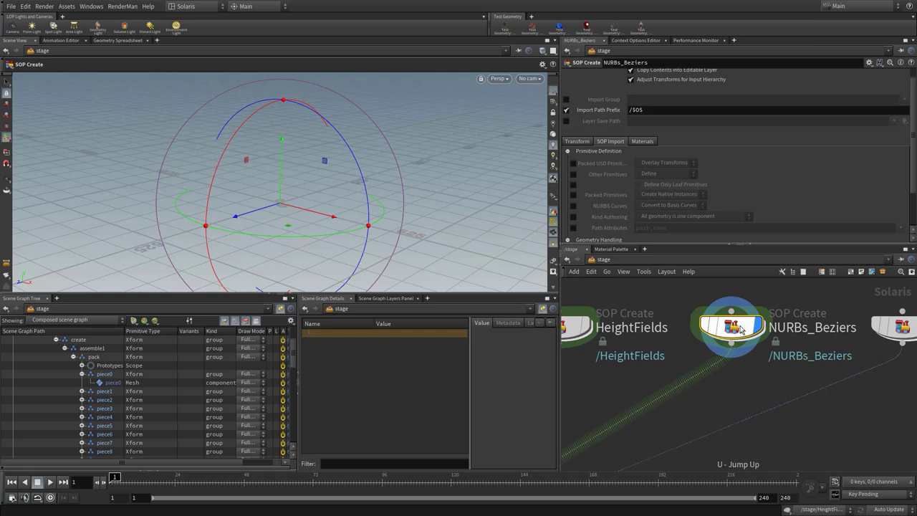
key(i)
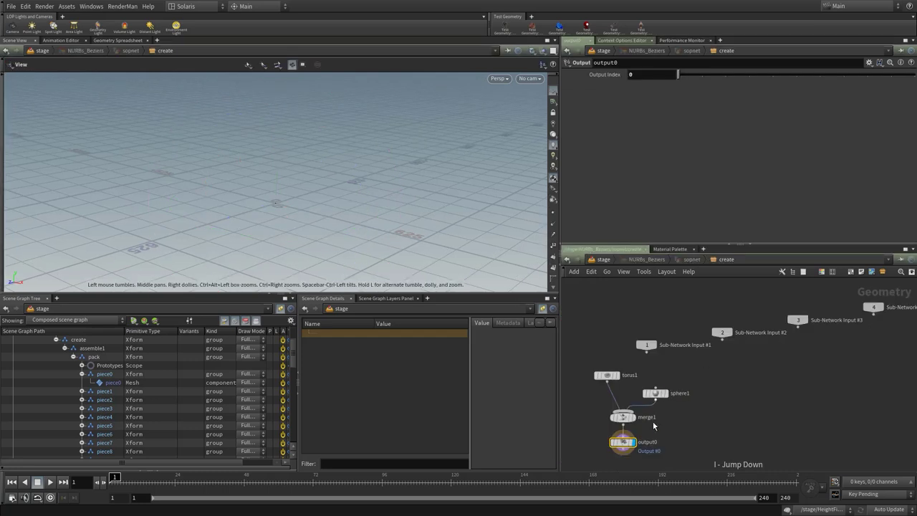
scroll(653, 426, up, 4)
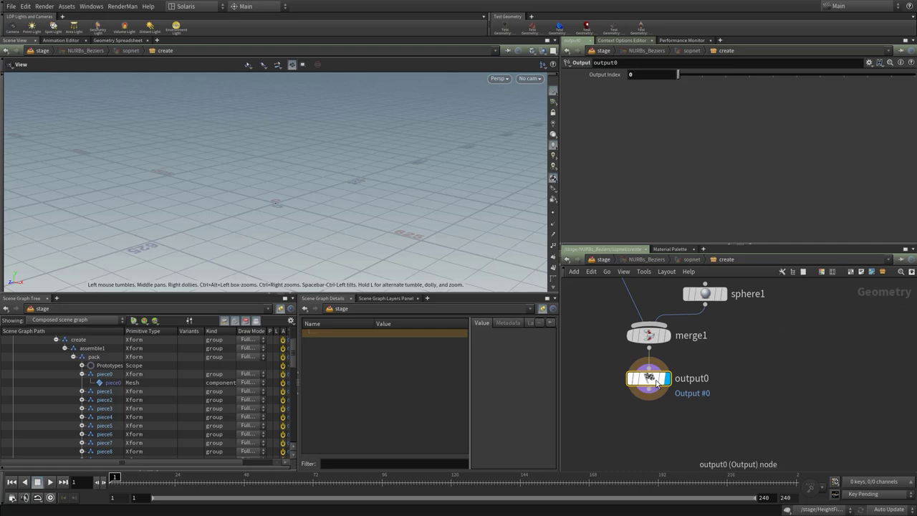
middle_drag(726, 405, 734, 477)
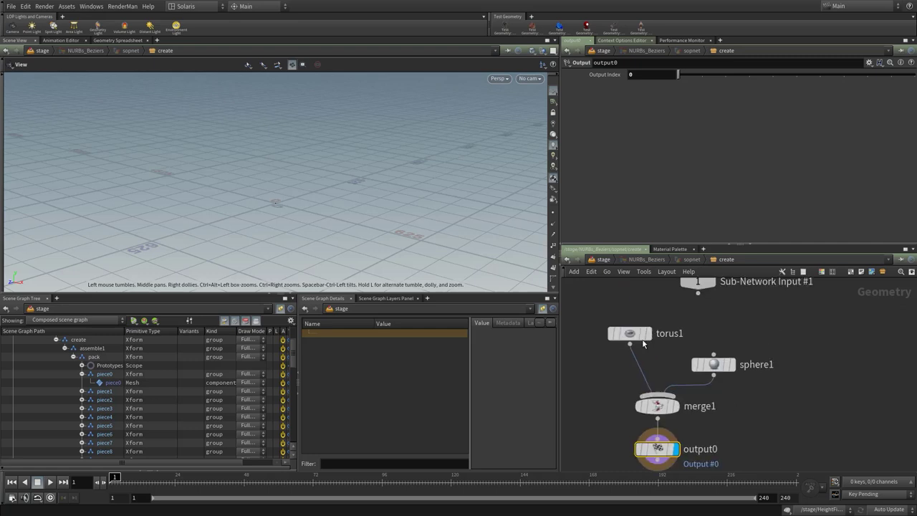
click(673, 407)
key(h)
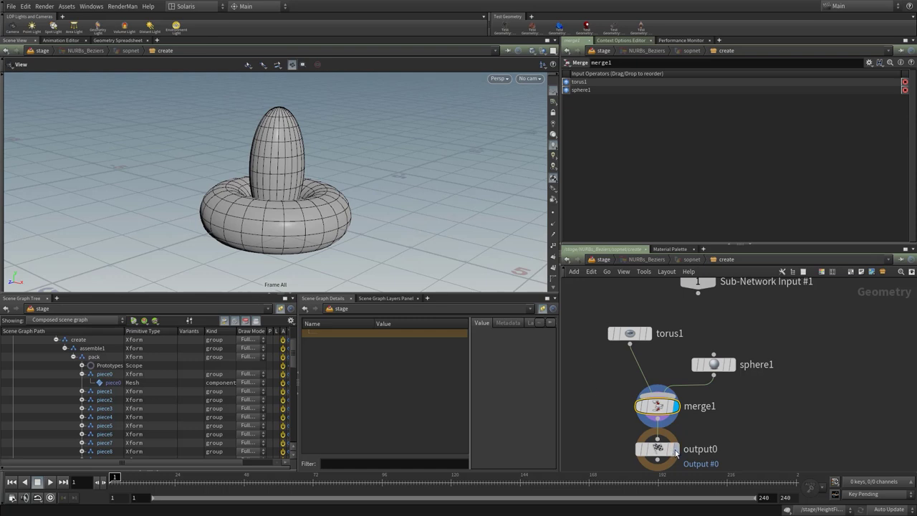
key(u)
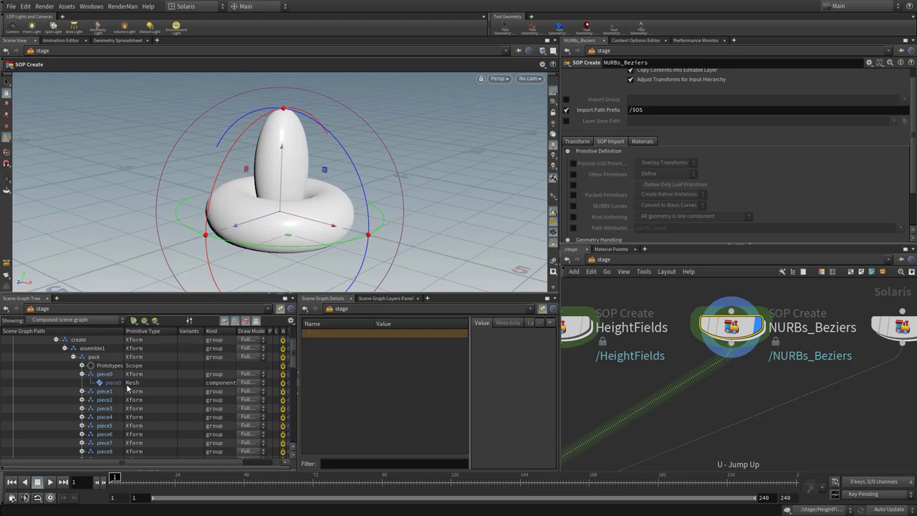
scroll(85, 378, down, 2)
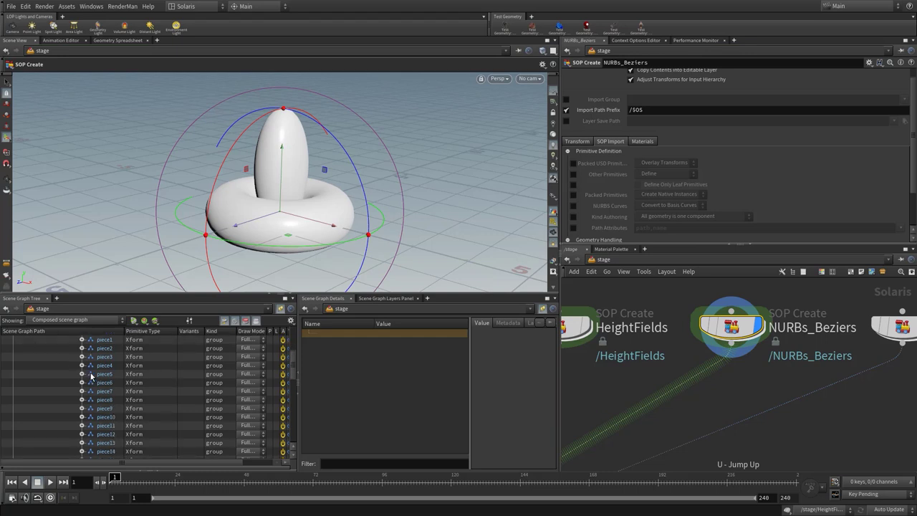
scroll(91, 375, down, 4)
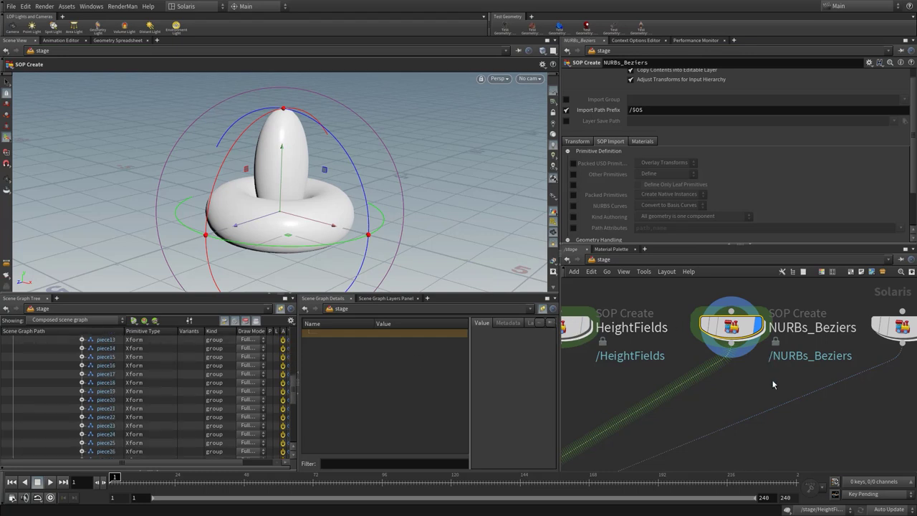
Display the Points node and preview its point cloud with the Karma (Beta) renderer in the viewport.
middle_drag(772, 385, 626, 392)
scroll(633, 390, down, 2)
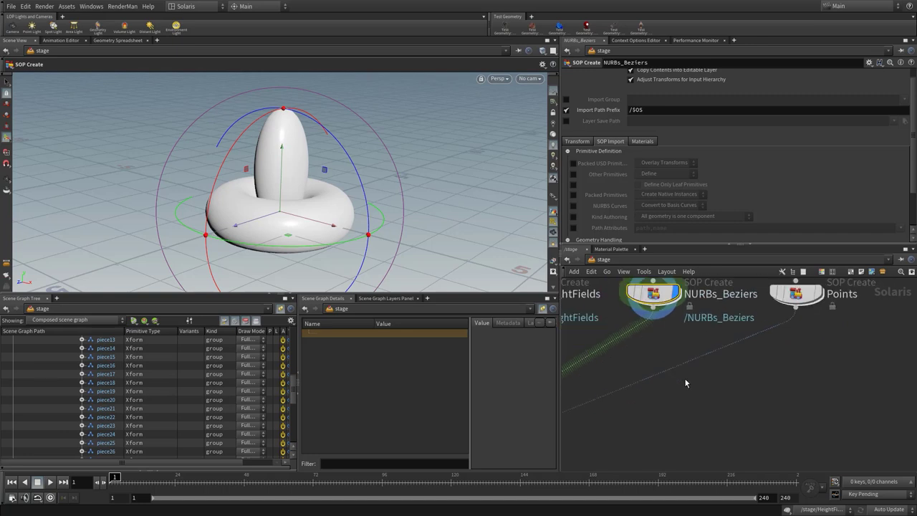
middle_drag(684, 377, 659, 417)
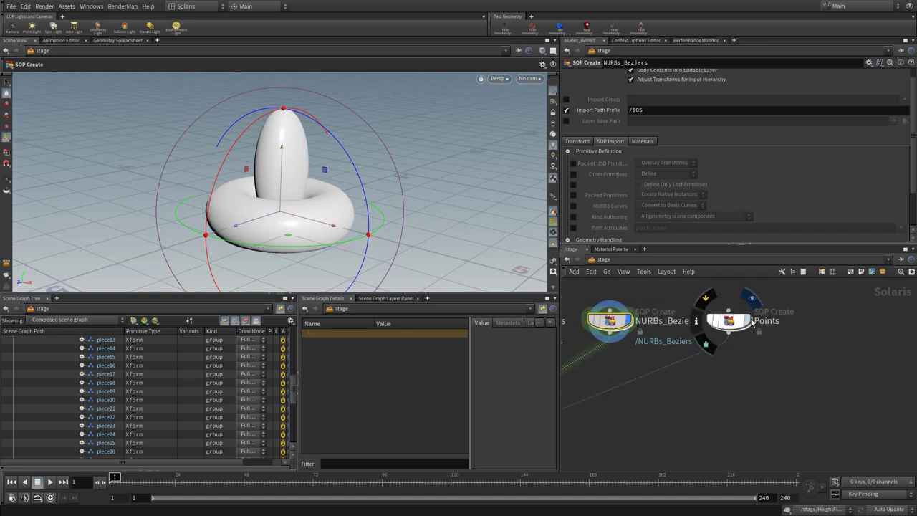
click(747, 323)
scroll(290, 189, up, 8)
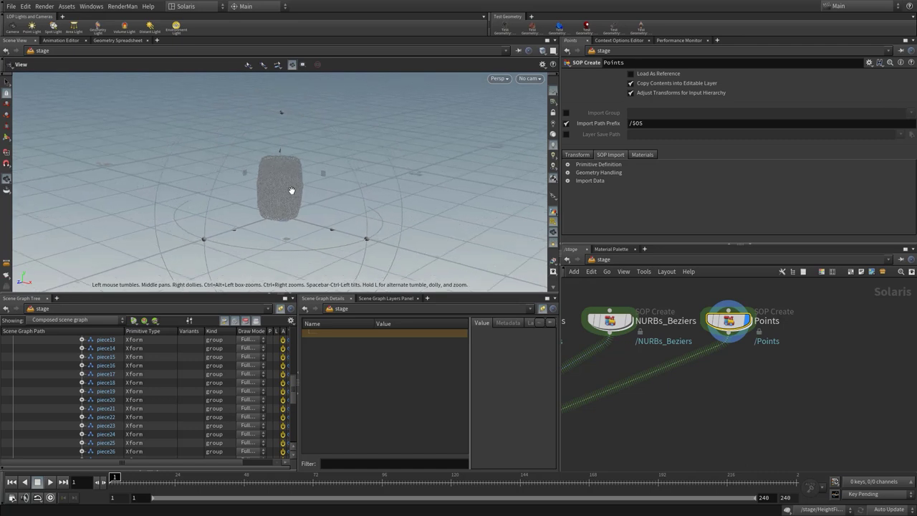
drag(299, 188, 373, 186)
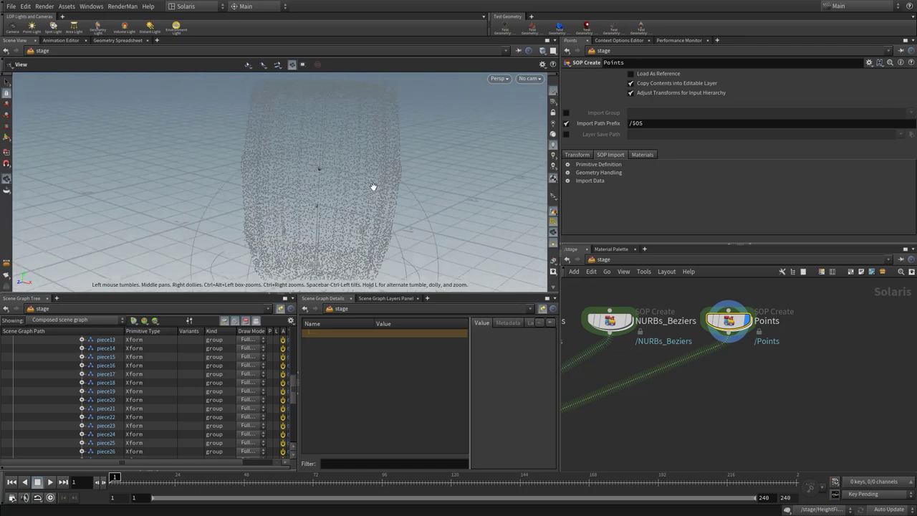
key(Return)
click(501, 79)
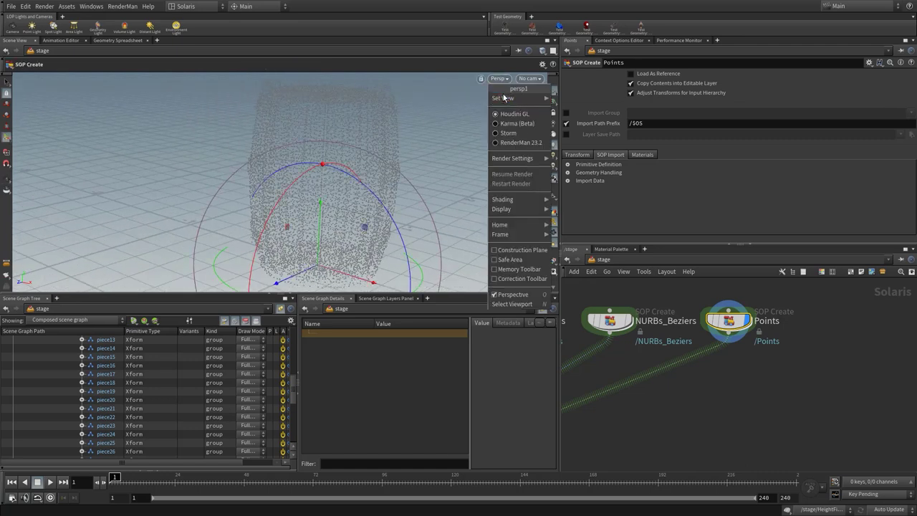
click(504, 127)
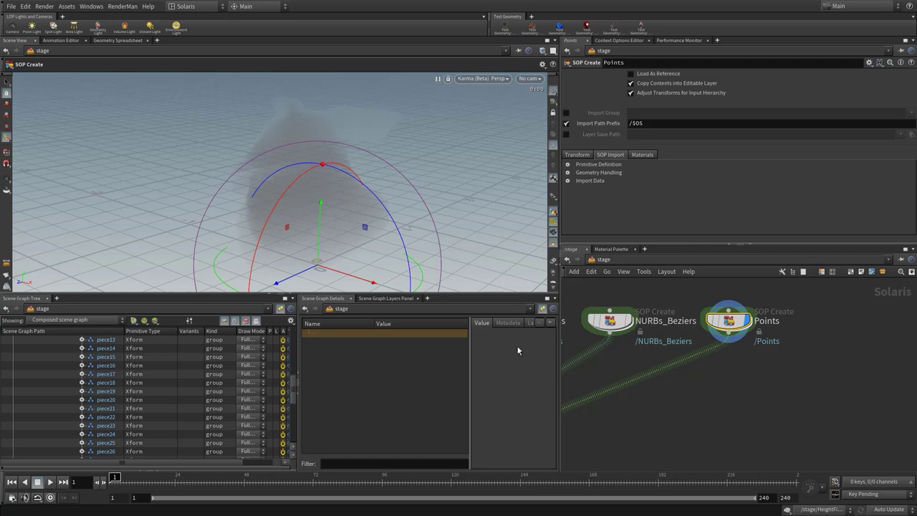
key(Tab)
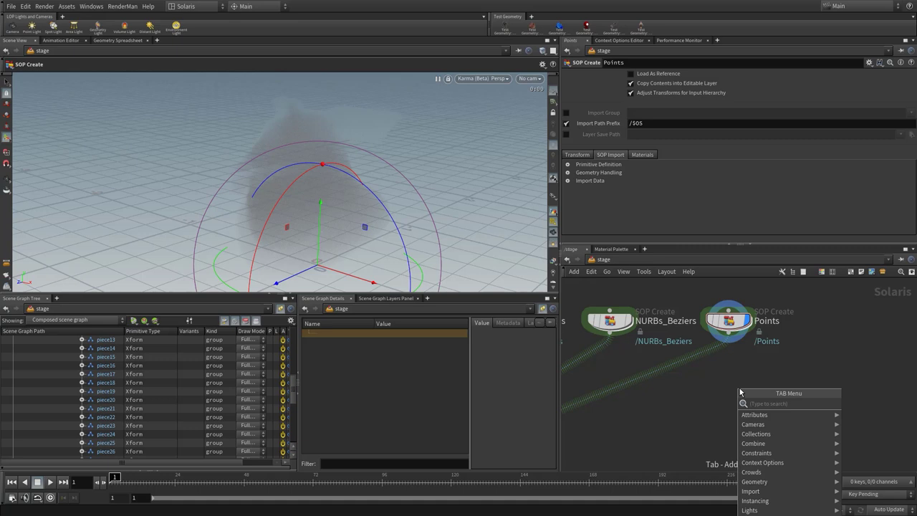
text(primit)
key(Return)
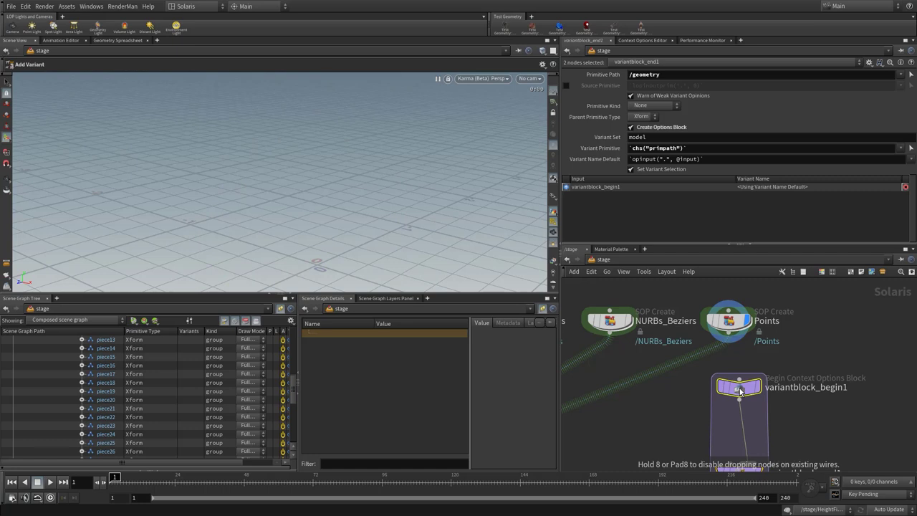
key(ctrl+z)
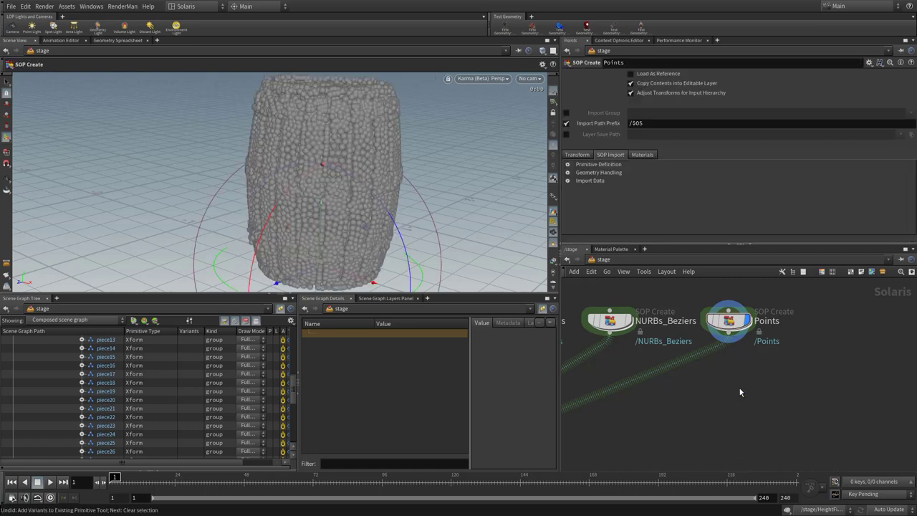
Add a Primitive node below the Points node and look over its available primitive types.
key(Tab)
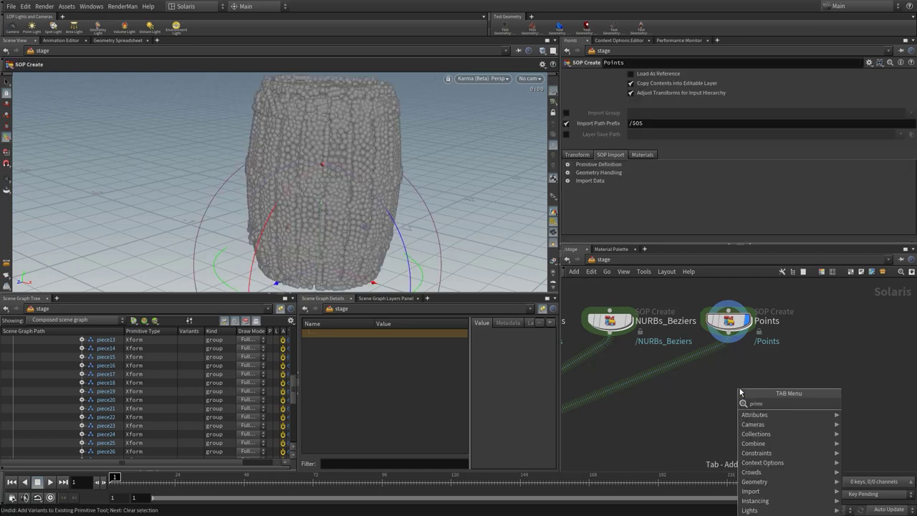
text(primi)
key(Return)
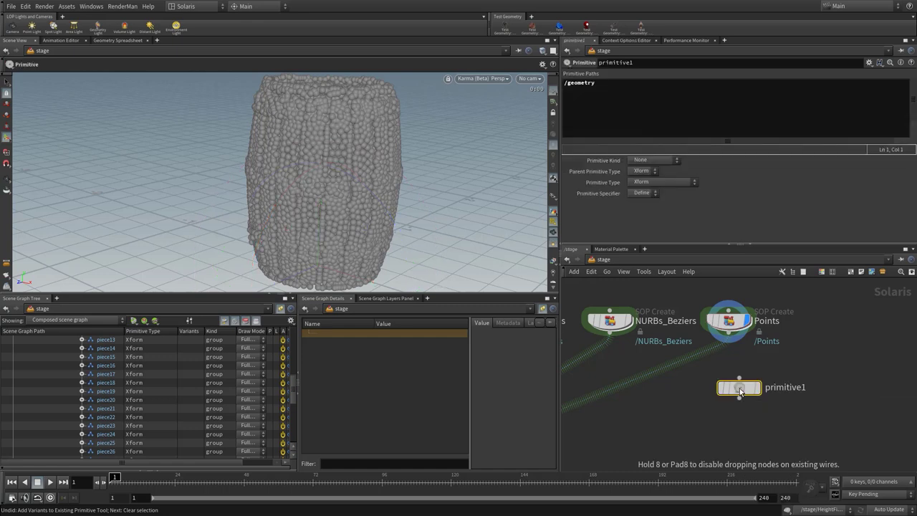
click(741, 390)
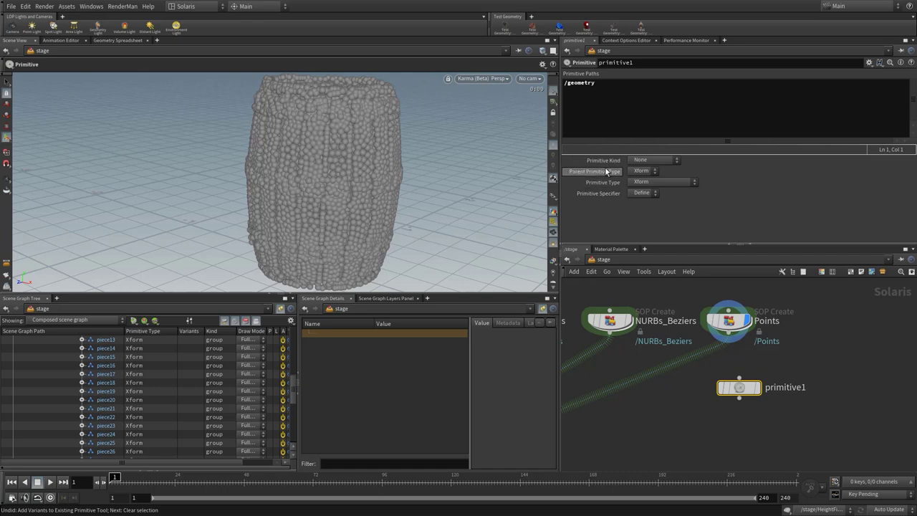
click(635, 183)
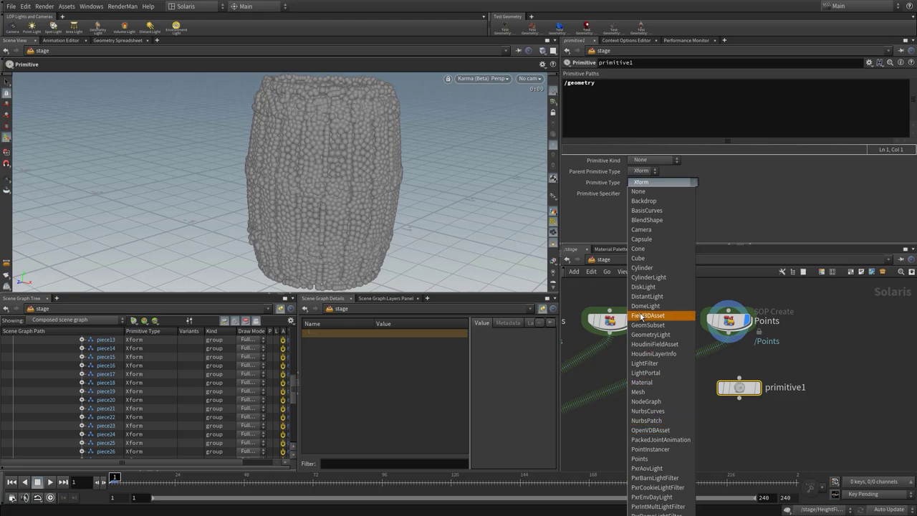
click(724, 431)
Select the Points node and switch the viewport renderer to RenderMan 23.2.
click(728, 321)
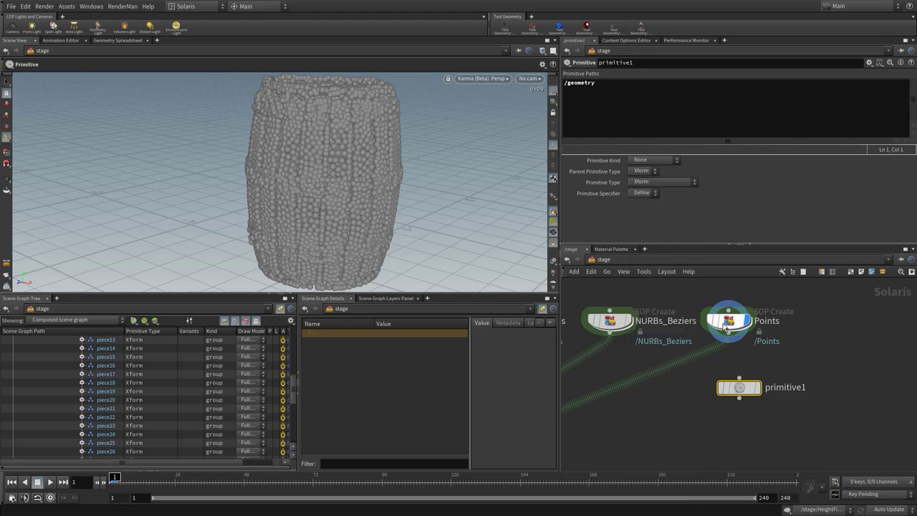
click(482, 80)
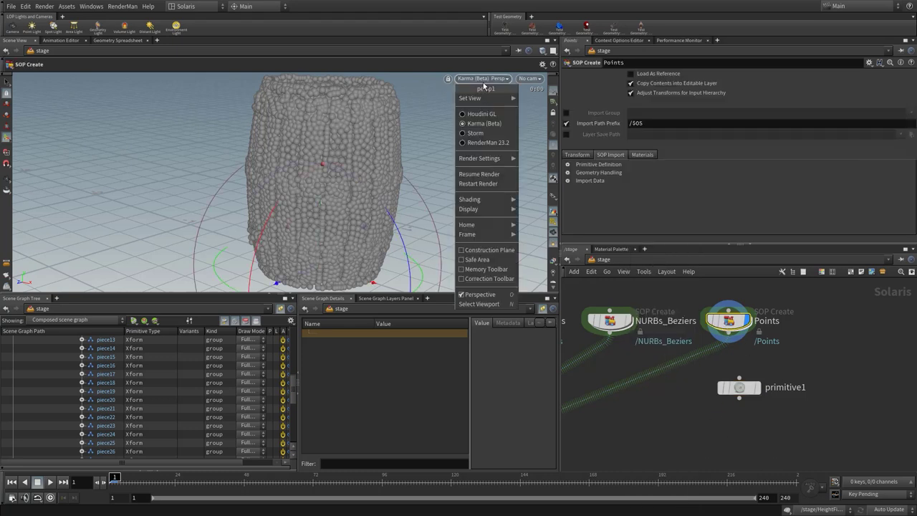
click(495, 144)
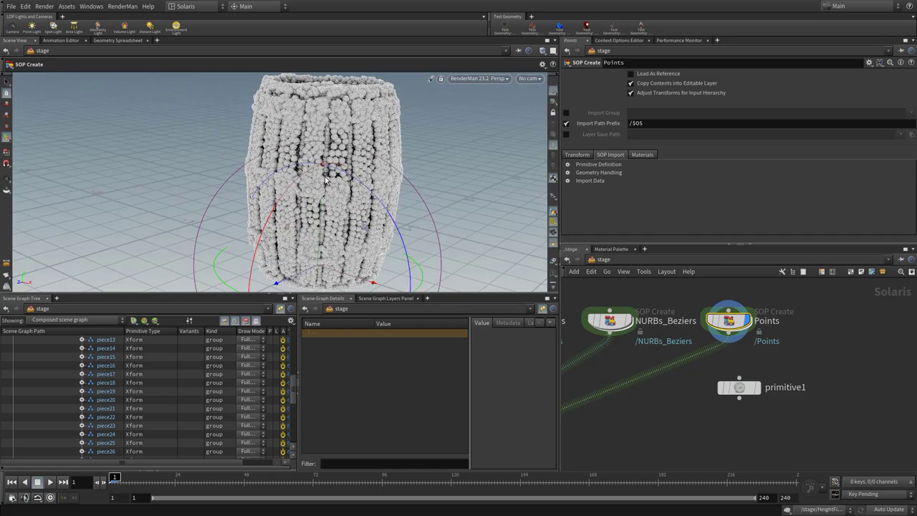